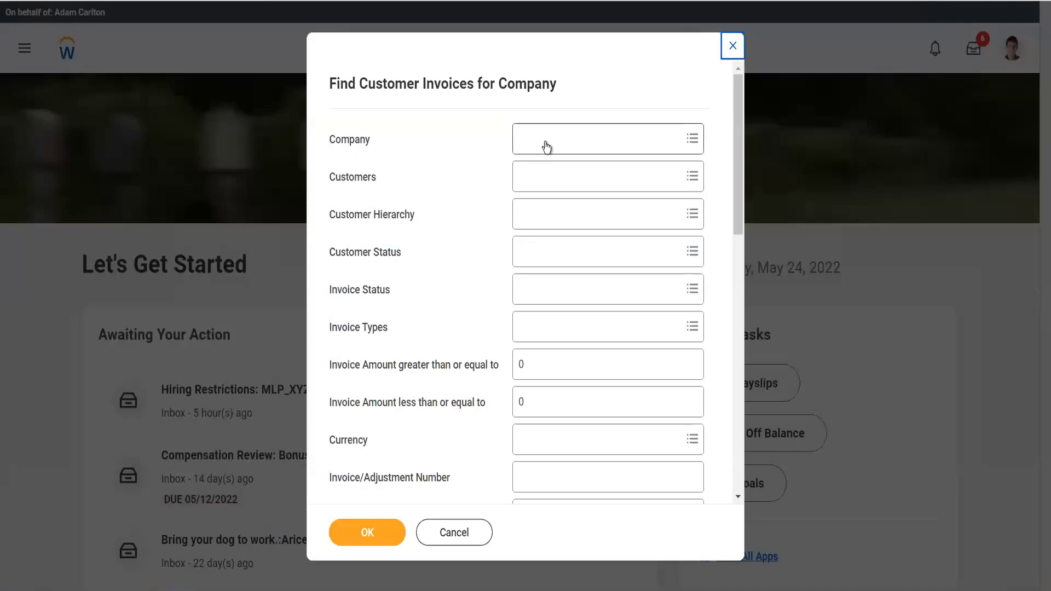
Set the company for the customer invoice search by looking up "gms usa"
left_click(547, 146)
type("gms usa")
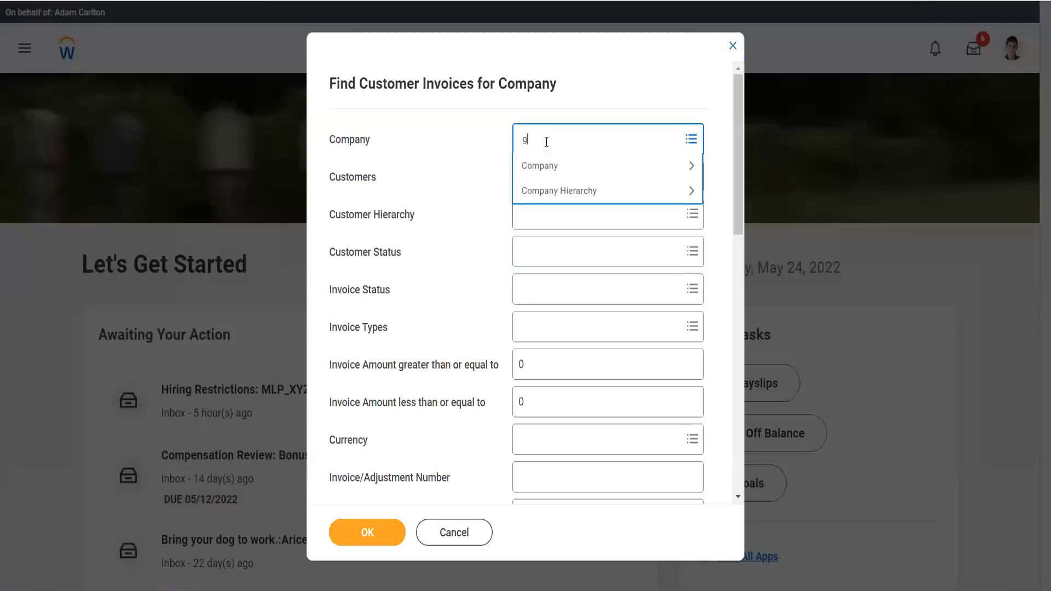
key("Return")
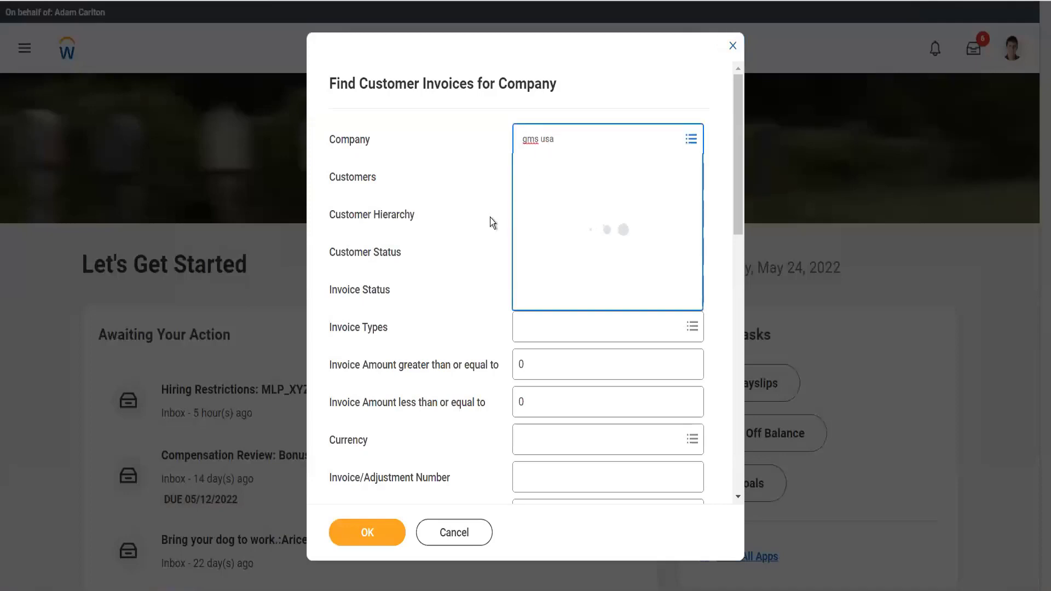
Restrict the invoice search to the payment statuses Unpaid and Partially Paid, and run it
scroll(492, 221, "down", 7)
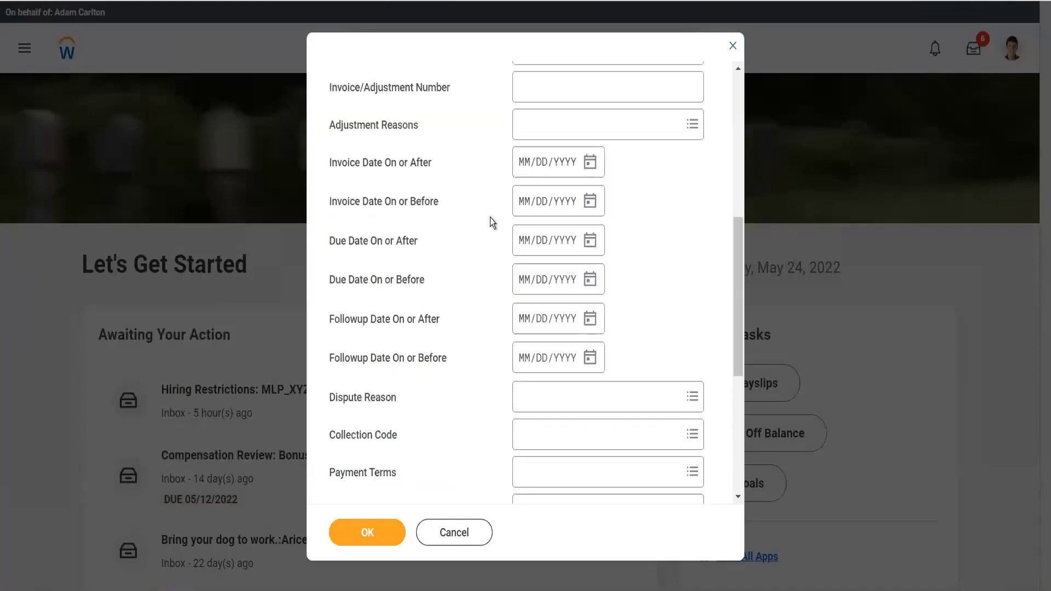
scroll(491, 218, "down", 3)
scroll(490, 218, "down", 3)
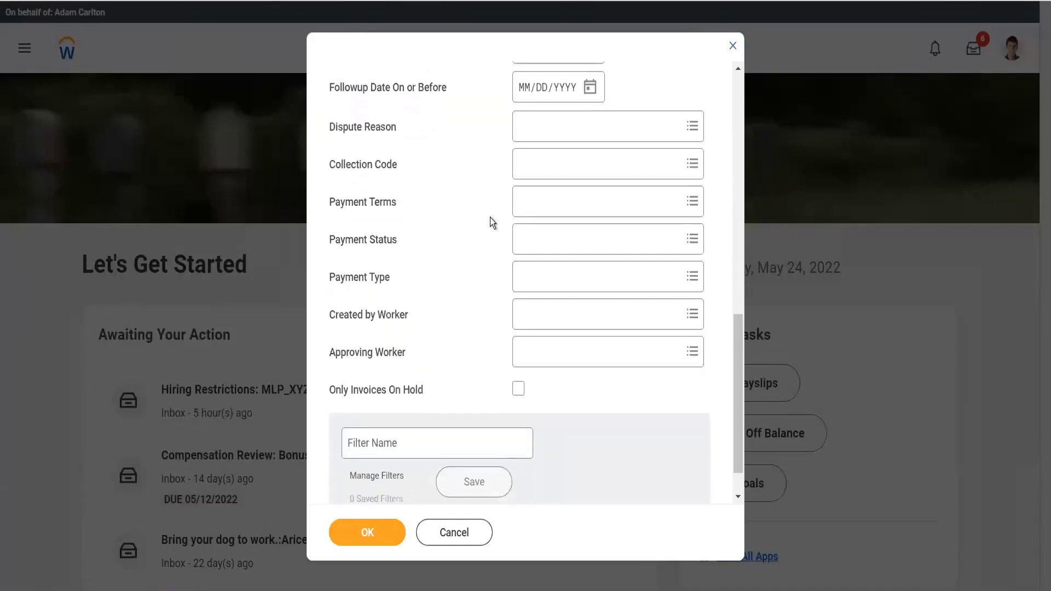
left_click(566, 250)
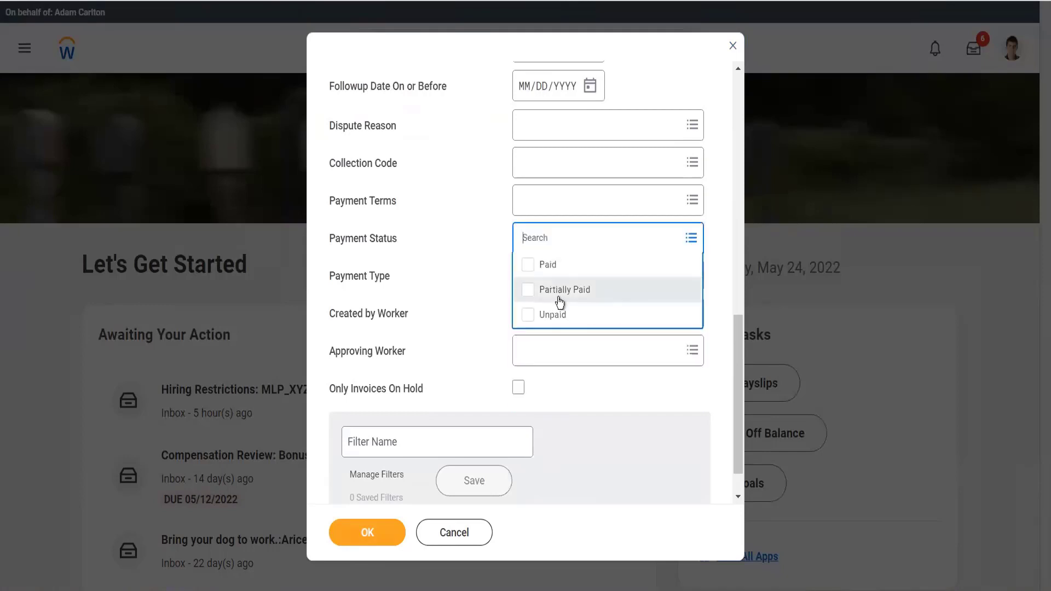
left_click(559, 316)
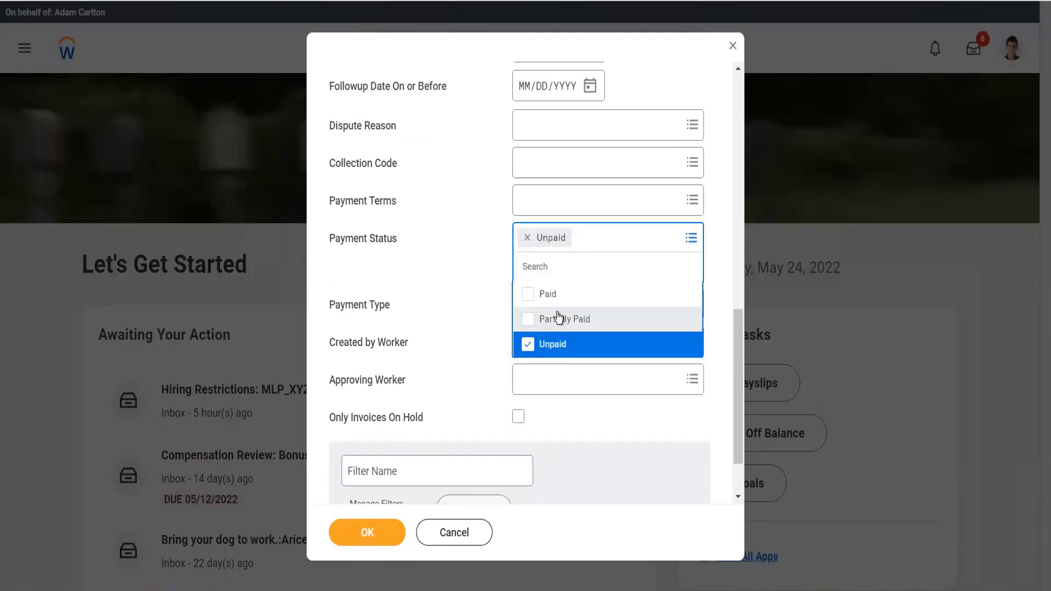
left_click(559, 317)
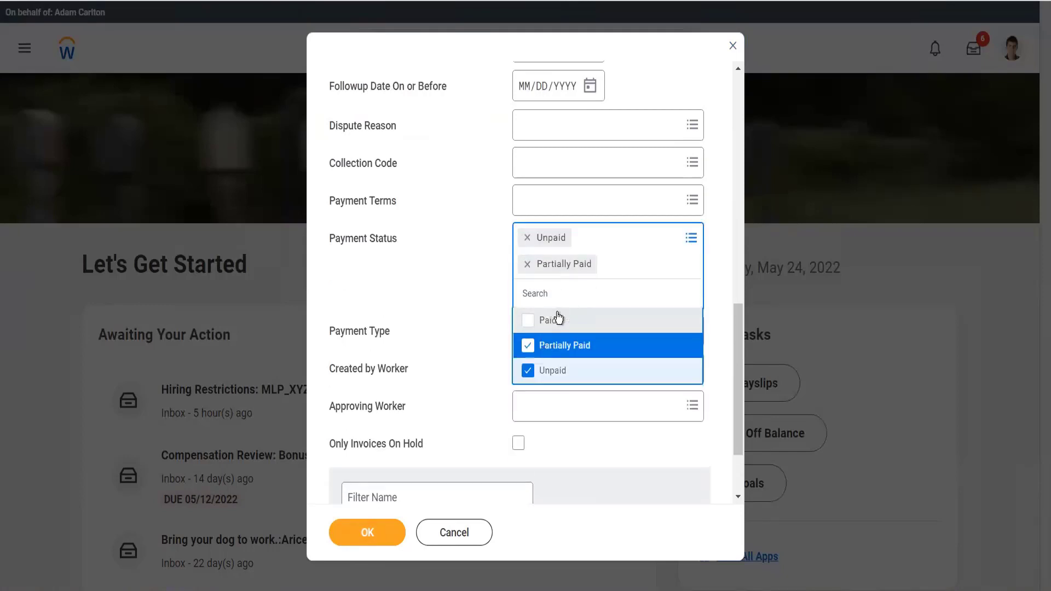
left_click(570, 461)
left_click(376, 538)
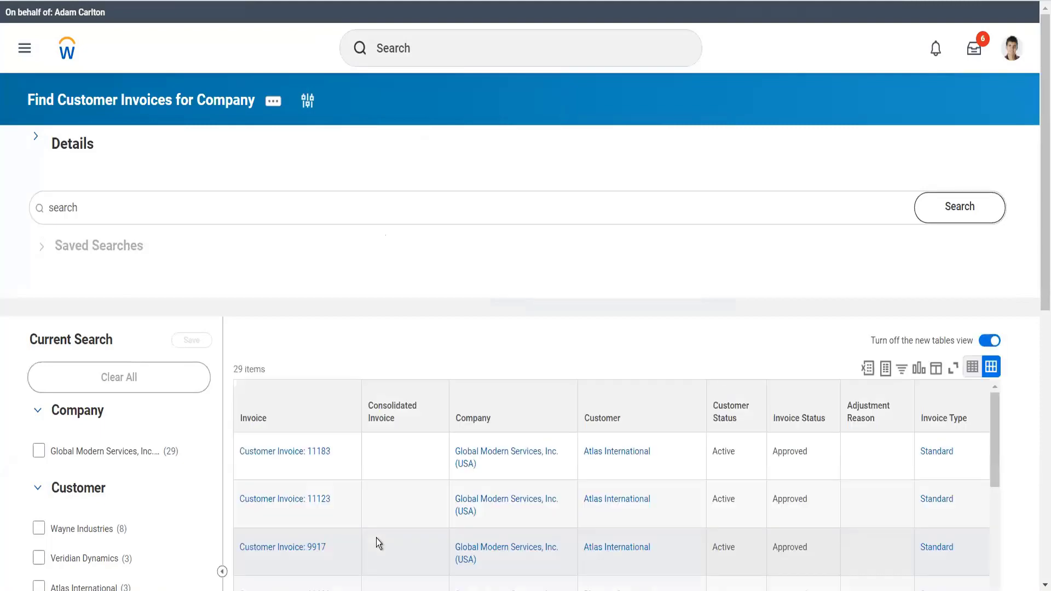
Filter the invoice results table so that Invoice Status is Approved
scroll(464, 353, "down", 5)
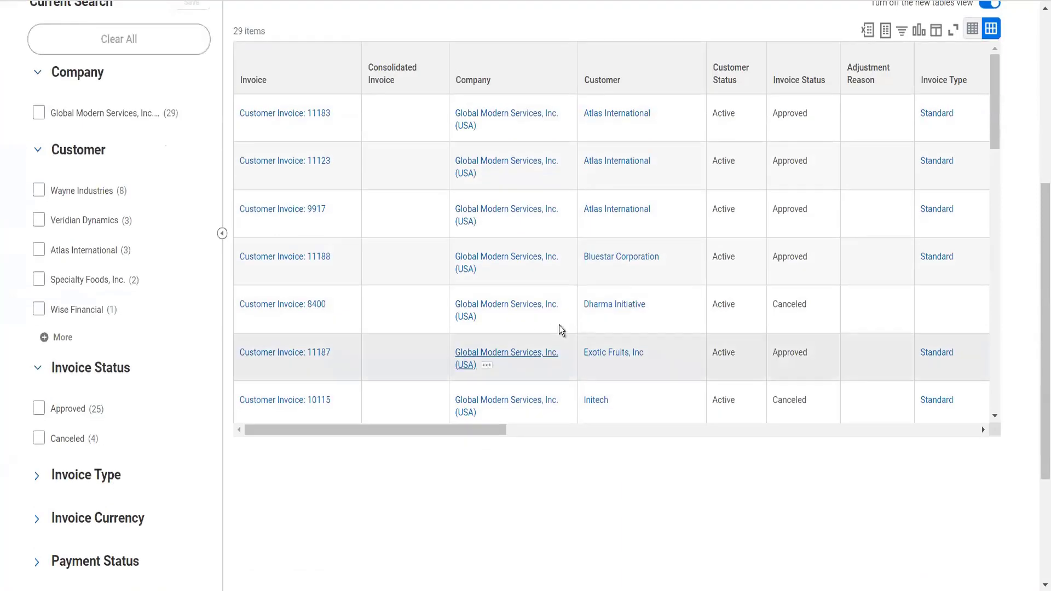
left_click(793, 84)
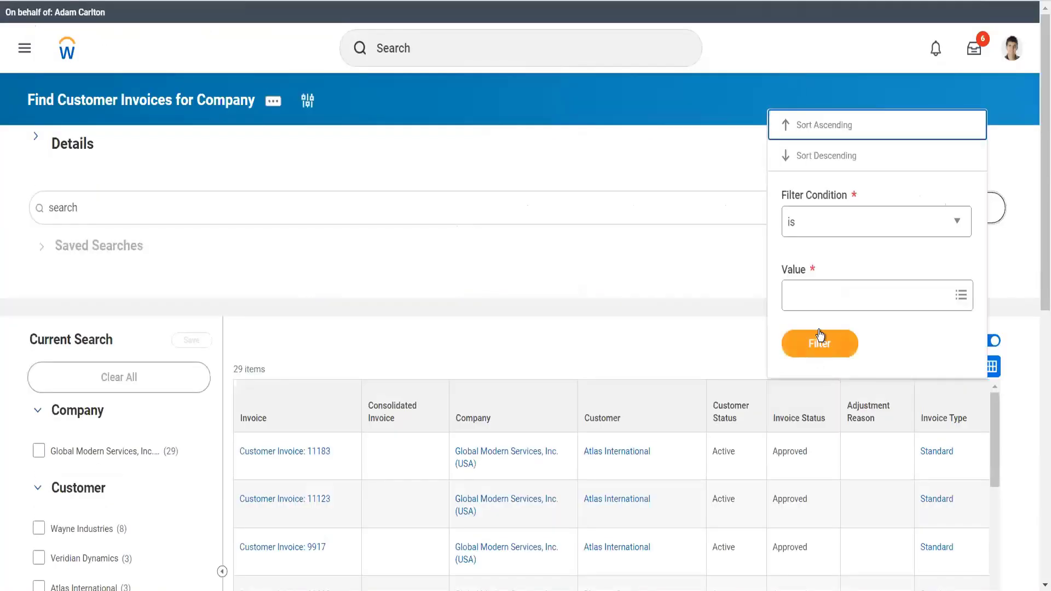
left_click(822, 295)
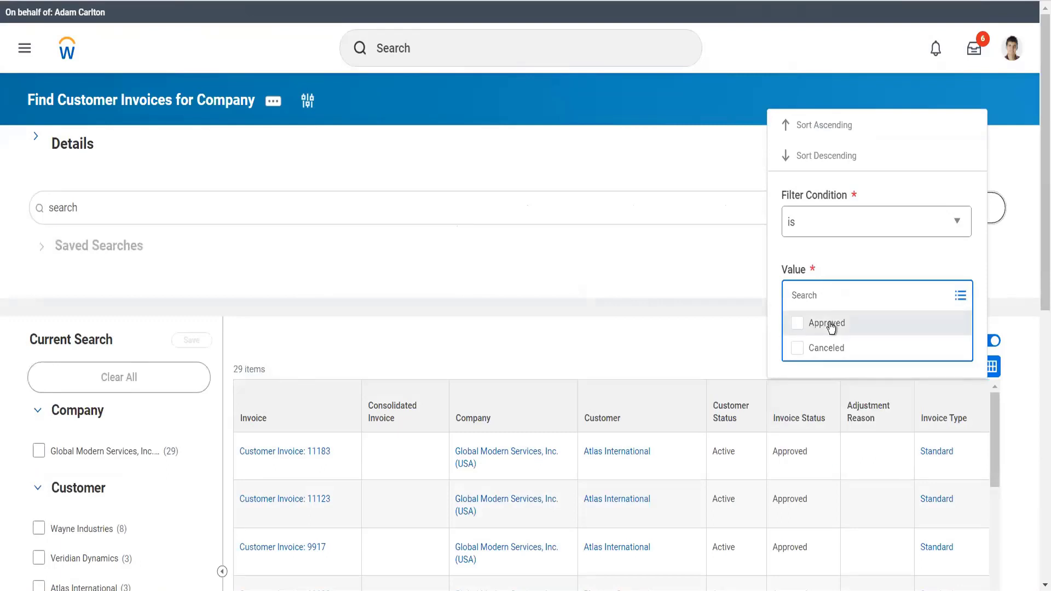
left_click(831, 325)
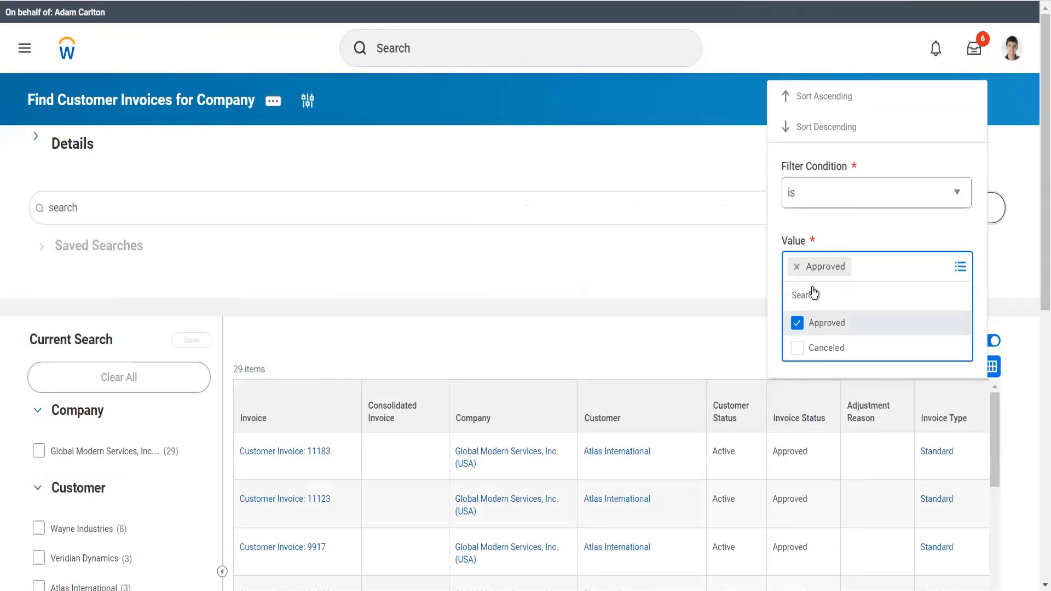
left_click(830, 220)
left_click(812, 341)
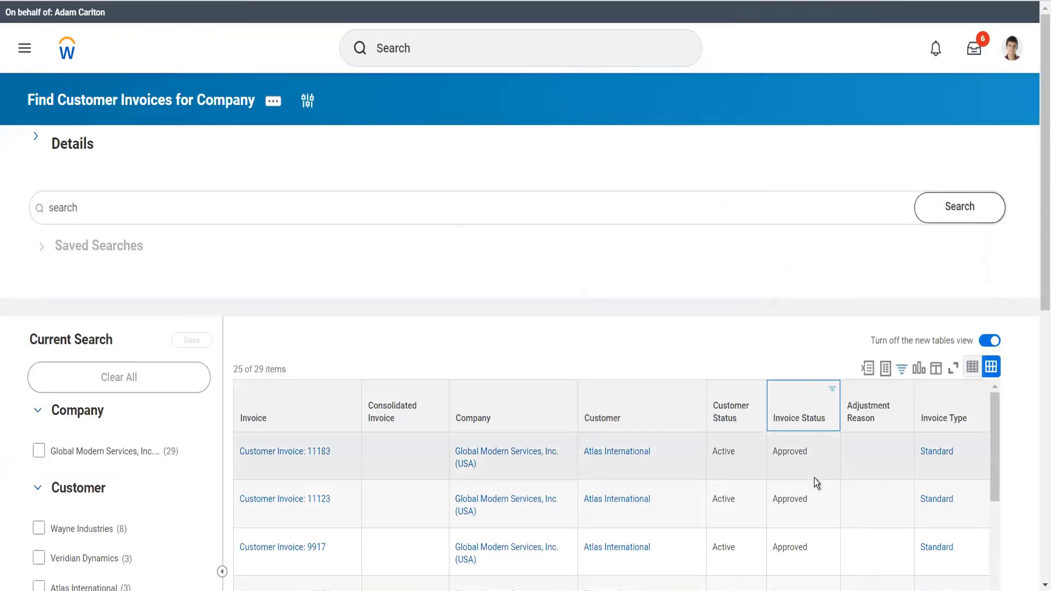
Examine the filtered invoices across all columns, including invoice dates, amounts due, due dates, payment terms and payment status
scroll(774, 364, "down", 5)
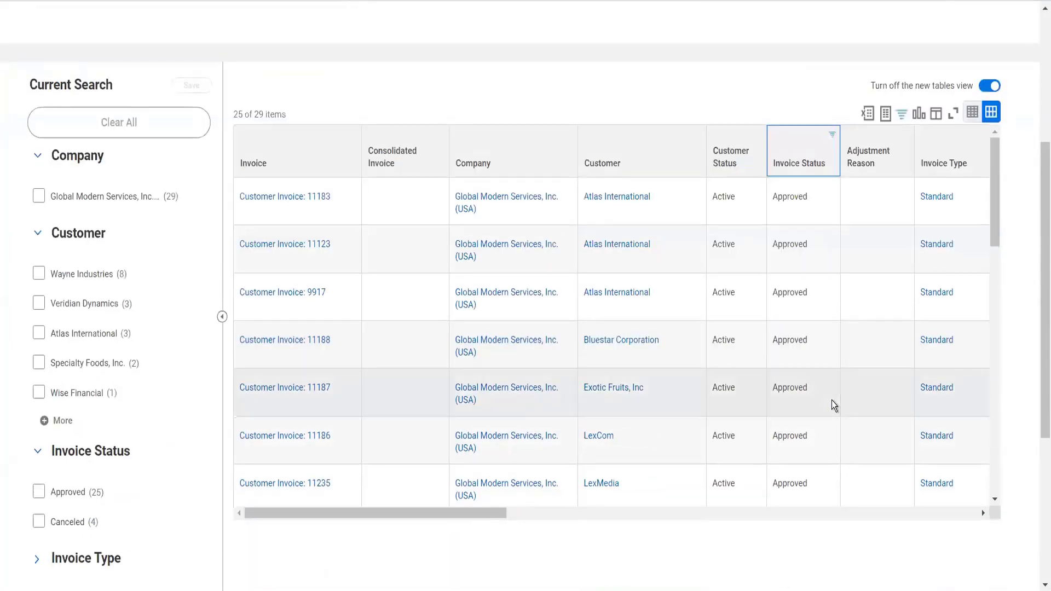
scroll(833, 405, "right", 5)
scroll(832, 400, "right", 4)
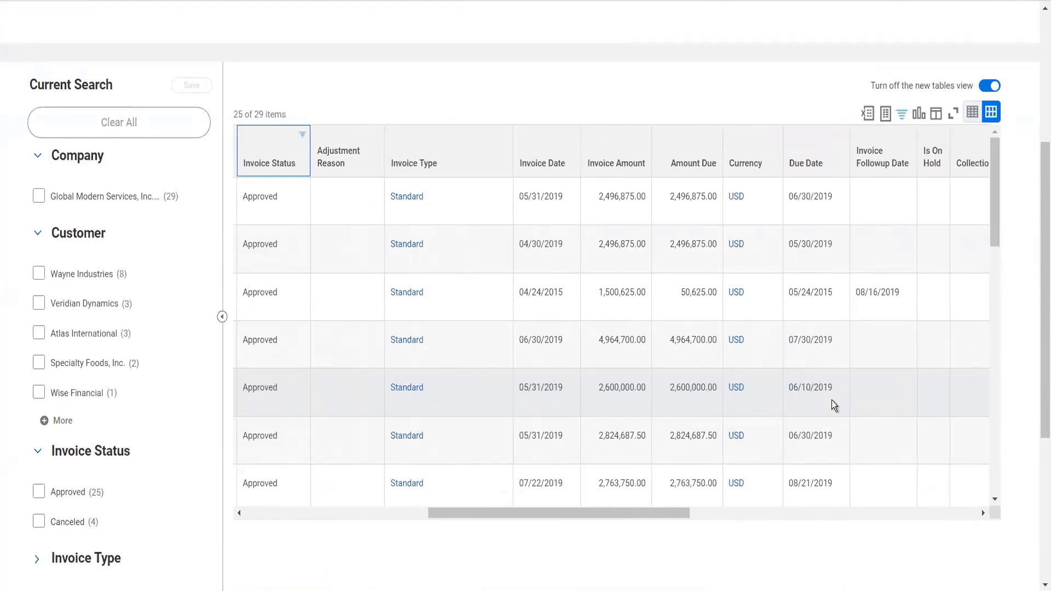
scroll(833, 400, "right", 7)
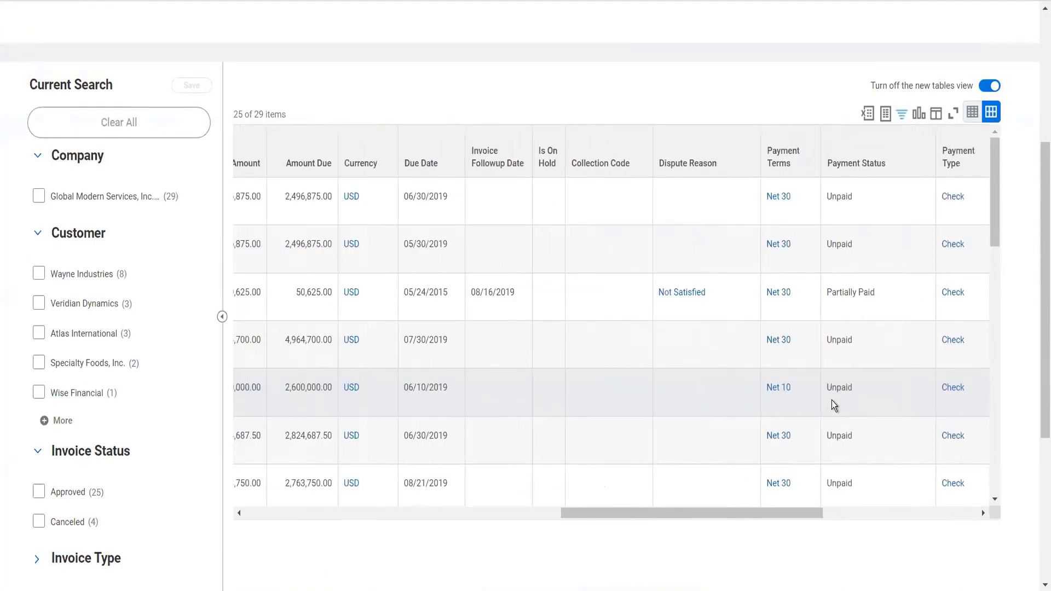
scroll(832, 399, "right", 6)
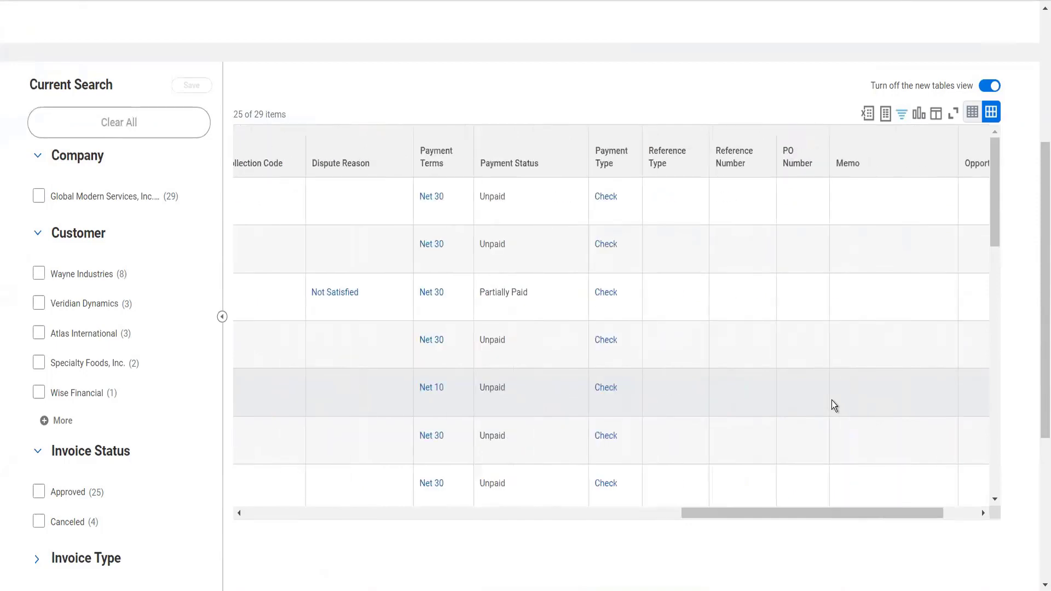
scroll(832, 400, "left", 13)
scroll(832, 400, "left", 8)
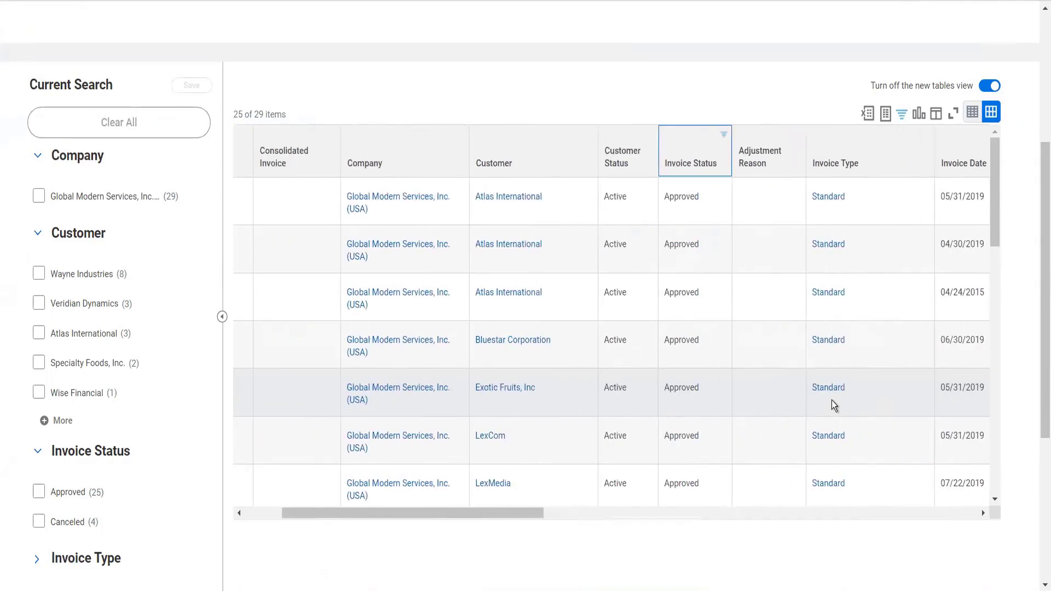
scroll(832, 400, "left", 2)
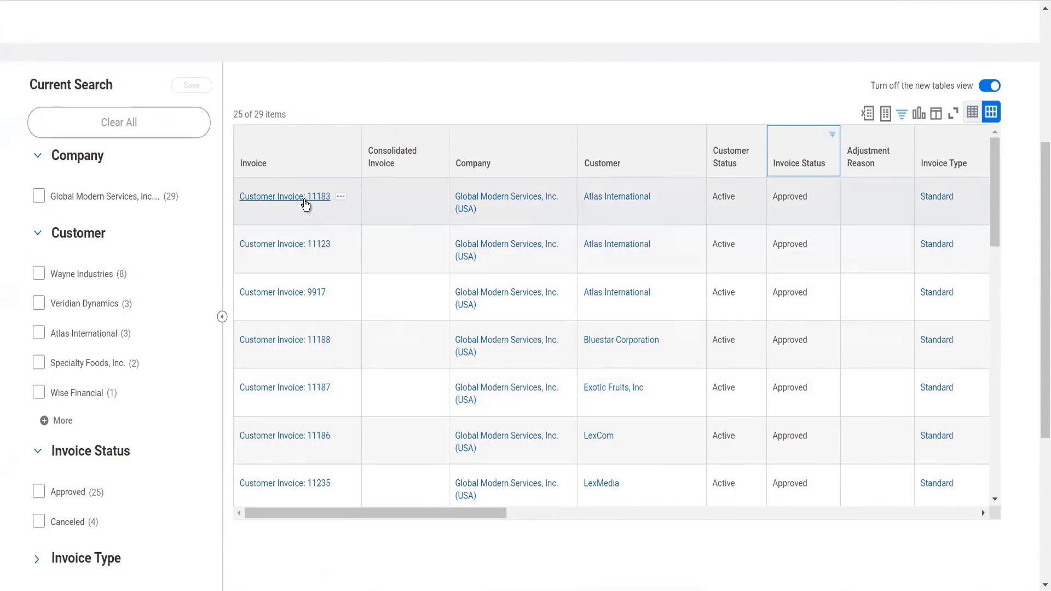
Open the first Atlas International invoice in the results and view its available Customer Invoice actions
left_click(305, 203)
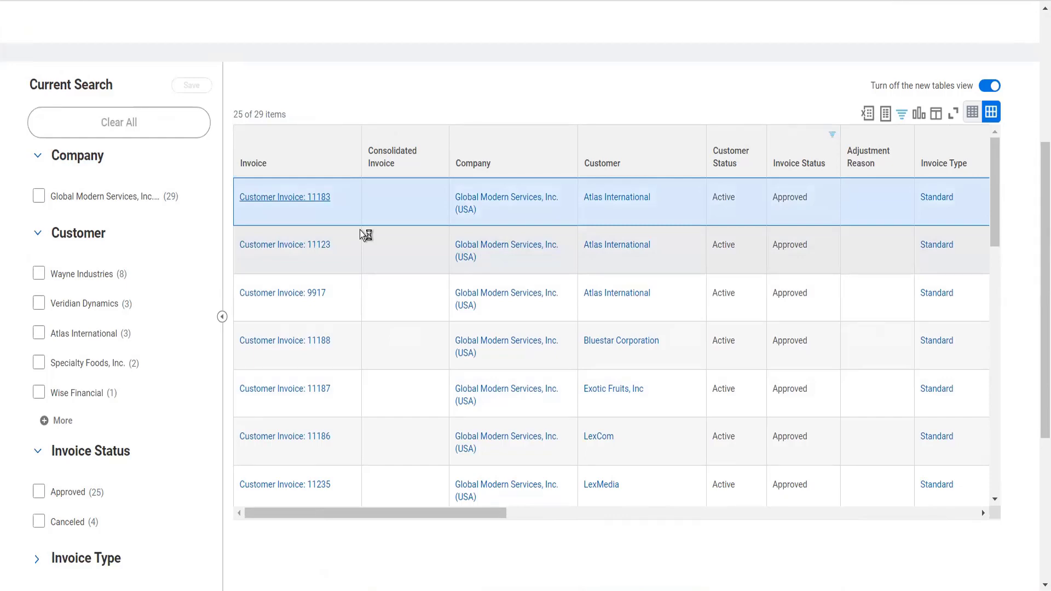
key("Return")
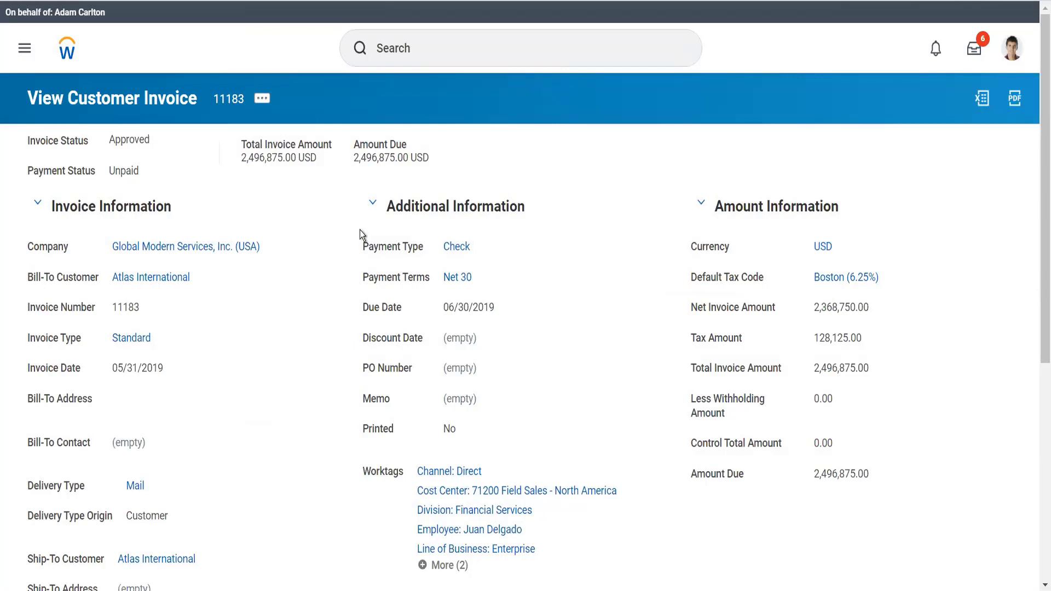
left_click(263, 100)
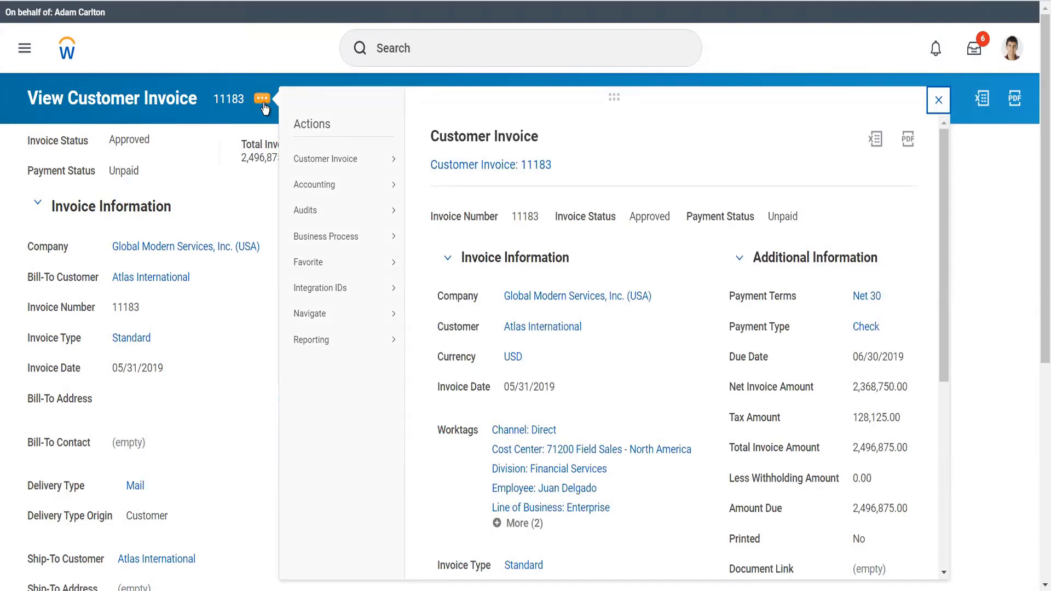
mouse_move(333, 160)
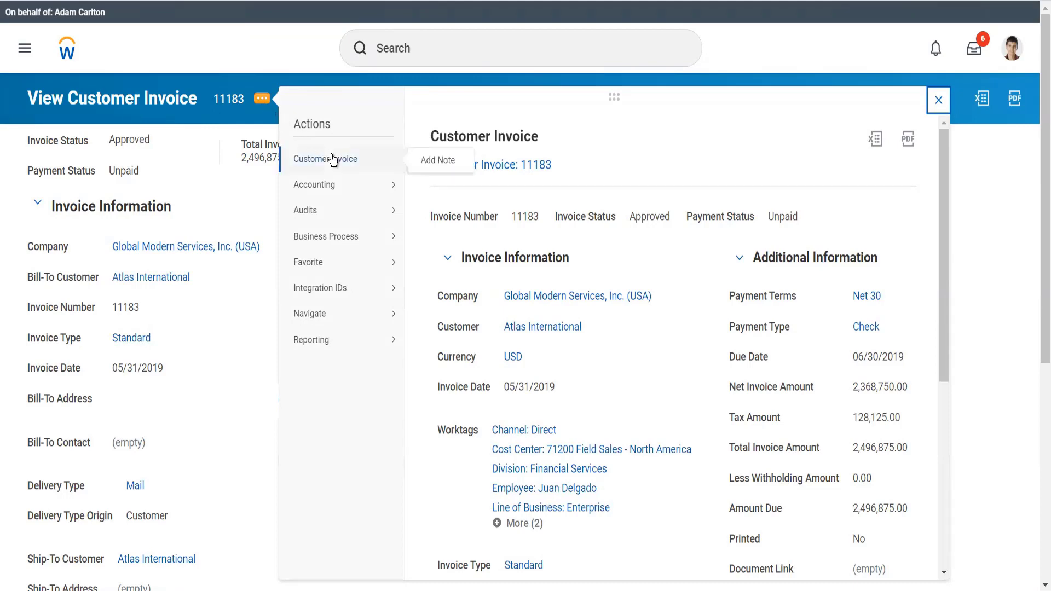
Open the invoice's company, Global Modern Services, Inc. (USA), in a new tab
left_click(464, 63)
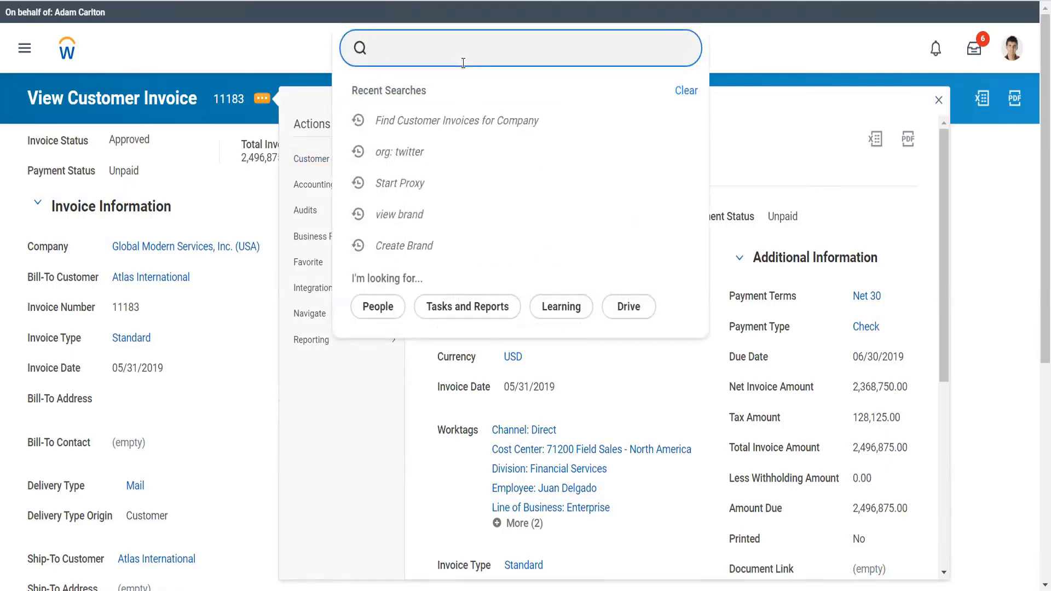
right_click(239, 248)
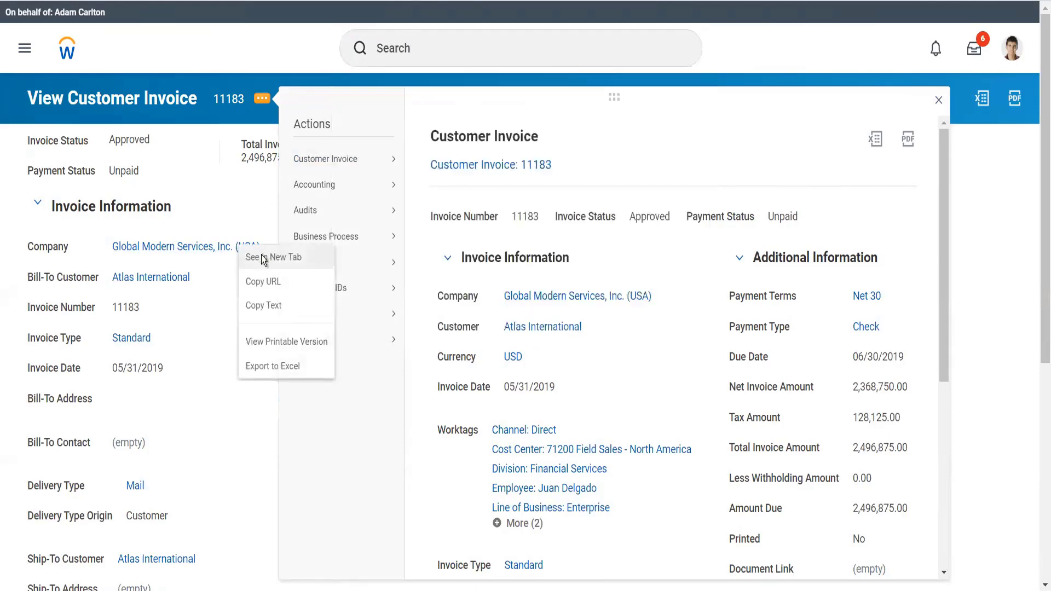
left_click(261, 255)
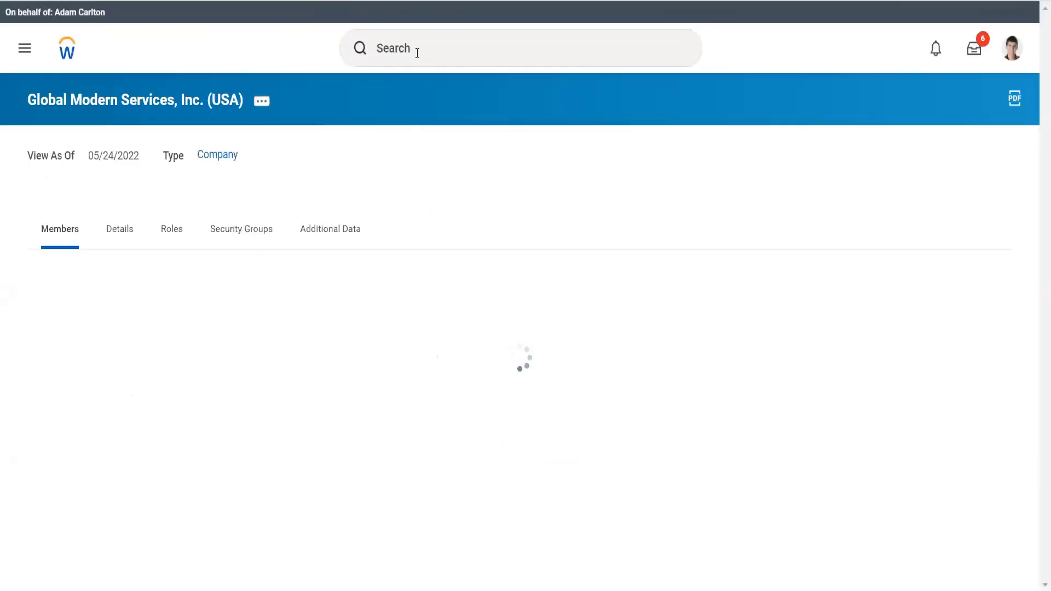
Search for the proxied worker by first name and open the profile of the Staff Payroll Specialist in Boston
left_click(418, 53)
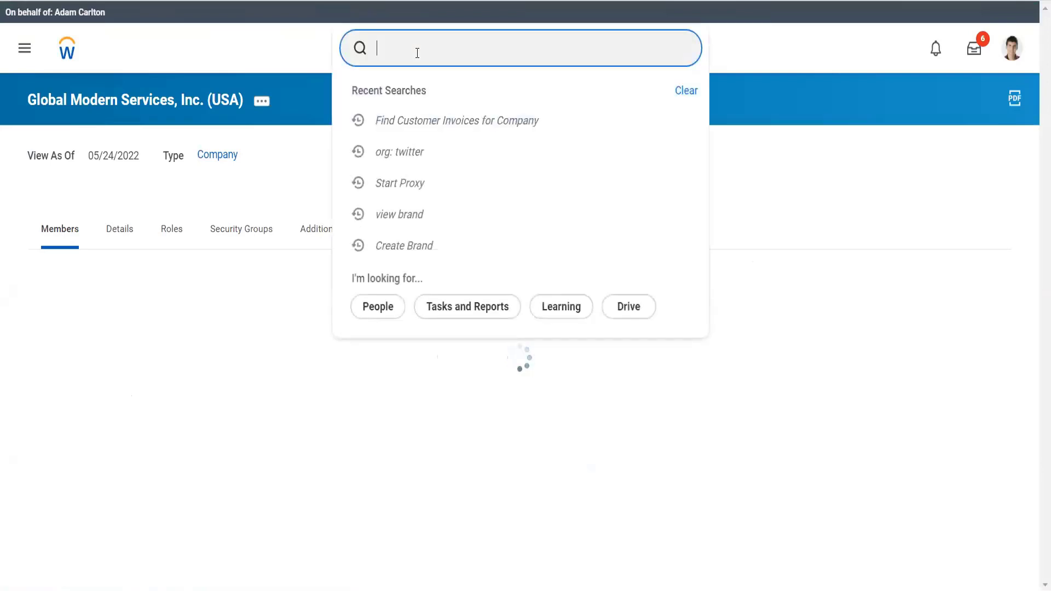
type("a")
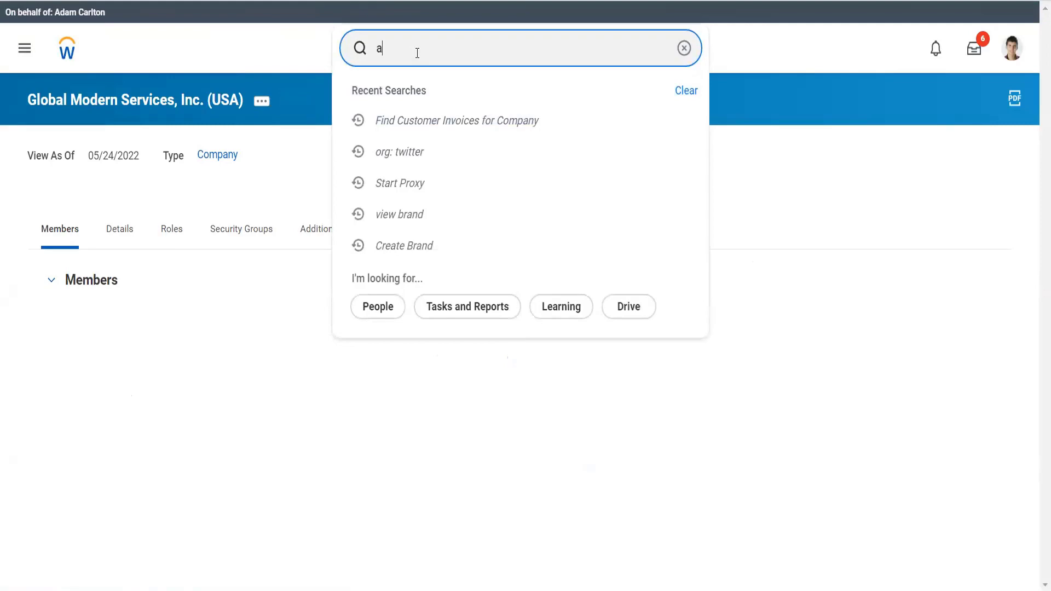
type("dam")
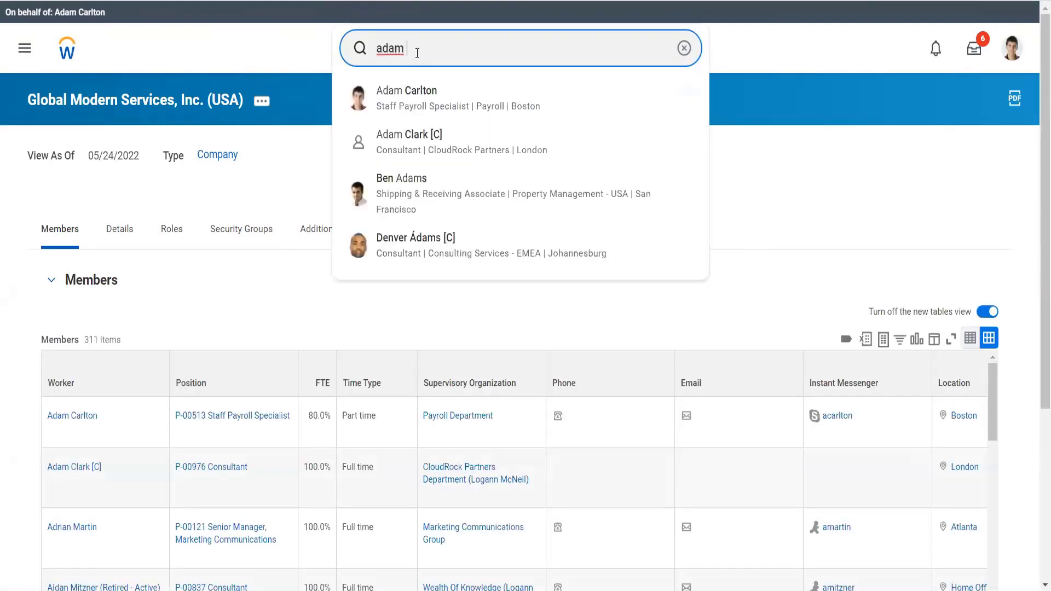
left_click(432, 112)
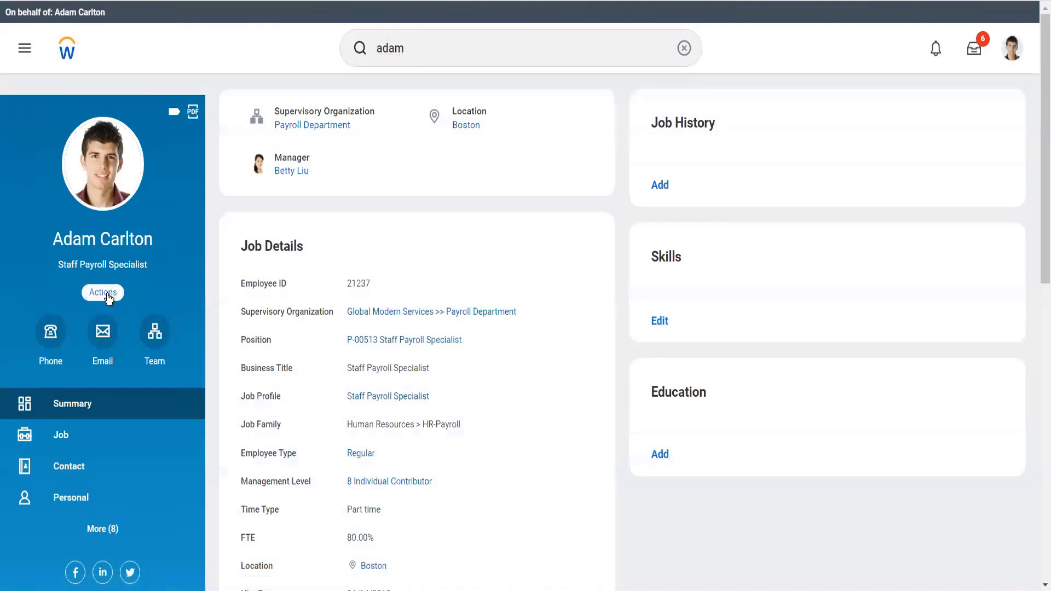
Start Assign User-Based Groups from the Security Profile actions of this worker
left_click(112, 297)
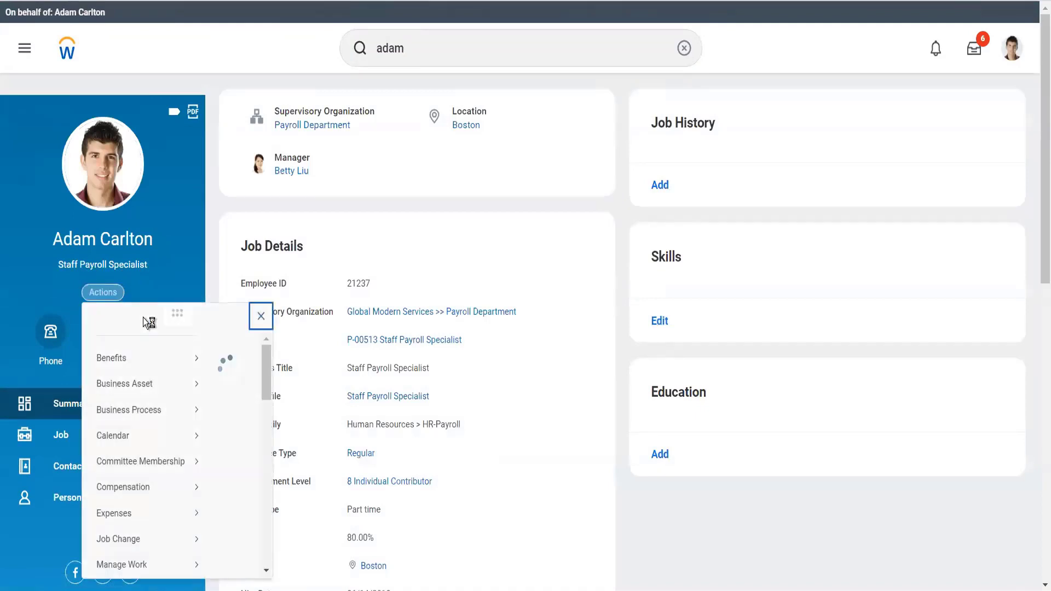
scroll(164, 487, "down", 5)
mouse_move(163, 489)
mouse_move(190, 454)
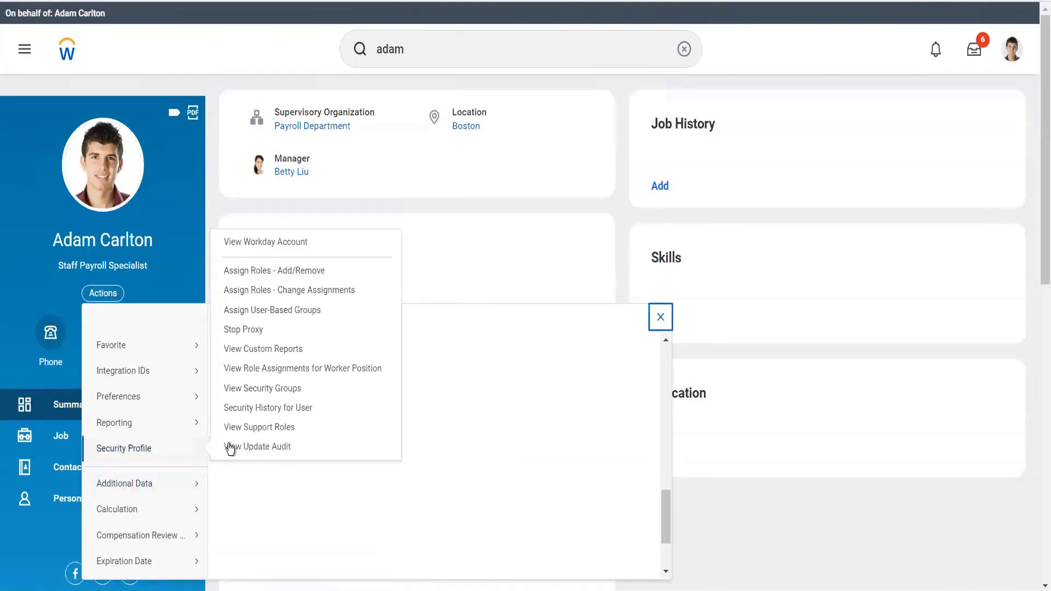
left_click(260, 317)
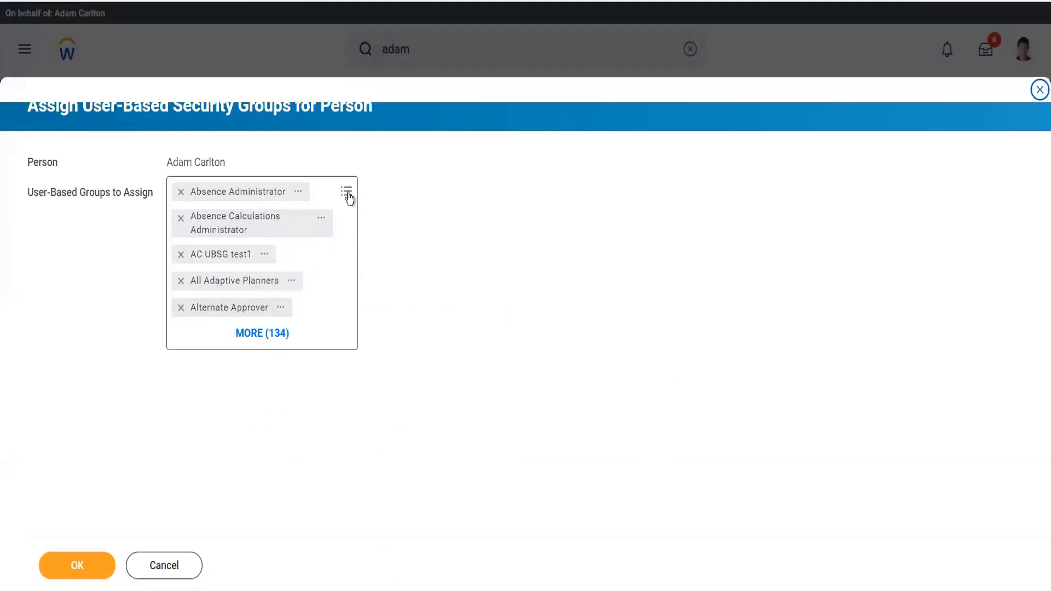
Look through the list of user-based groups ticked for the worker and close the assignment without saving
left_click(348, 196)
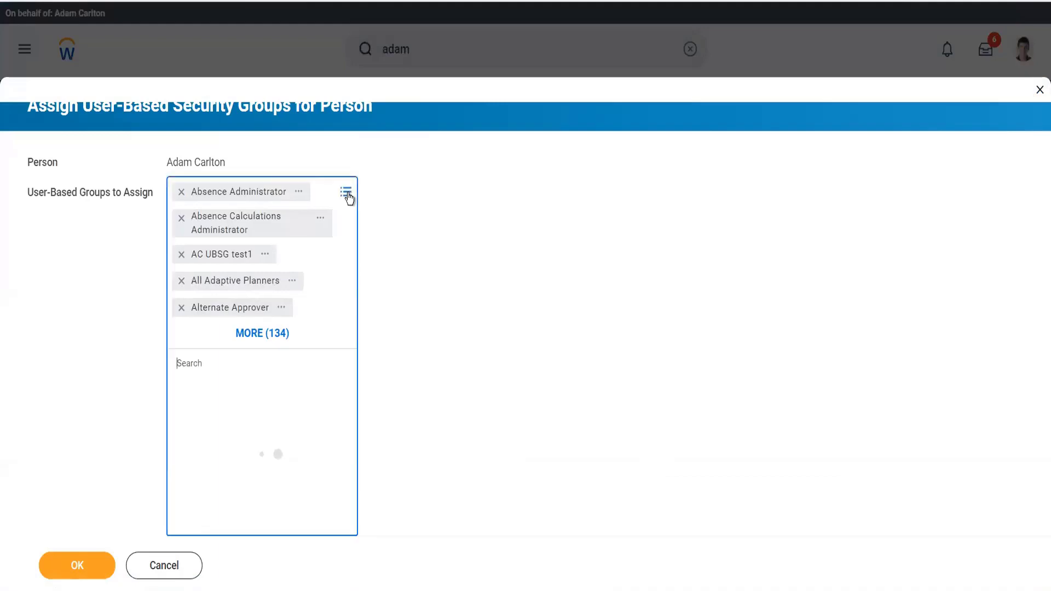
scroll(304, 509, "down", 5)
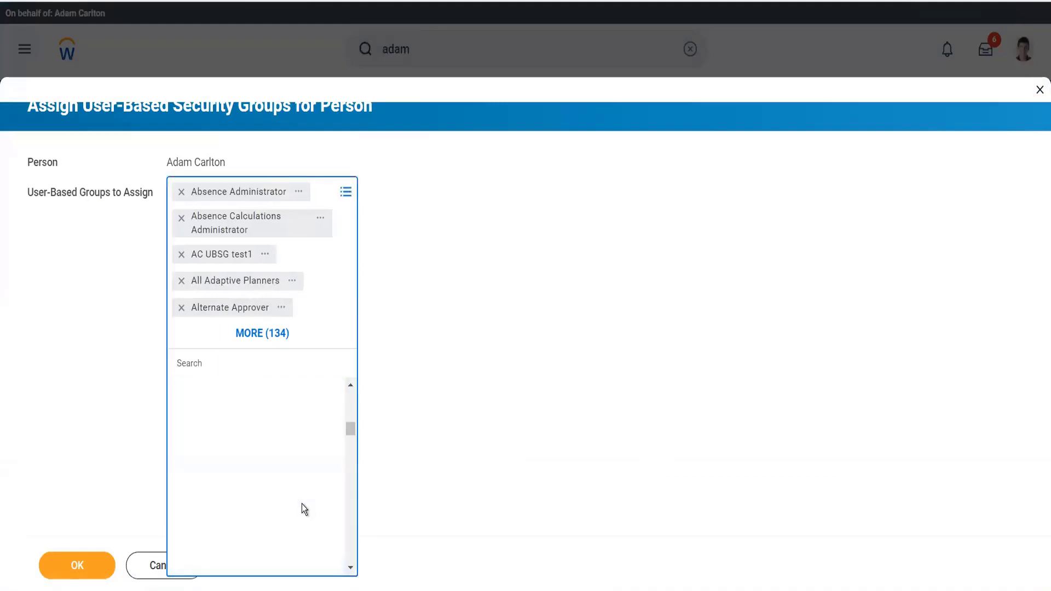
scroll(305, 510, "down", 10)
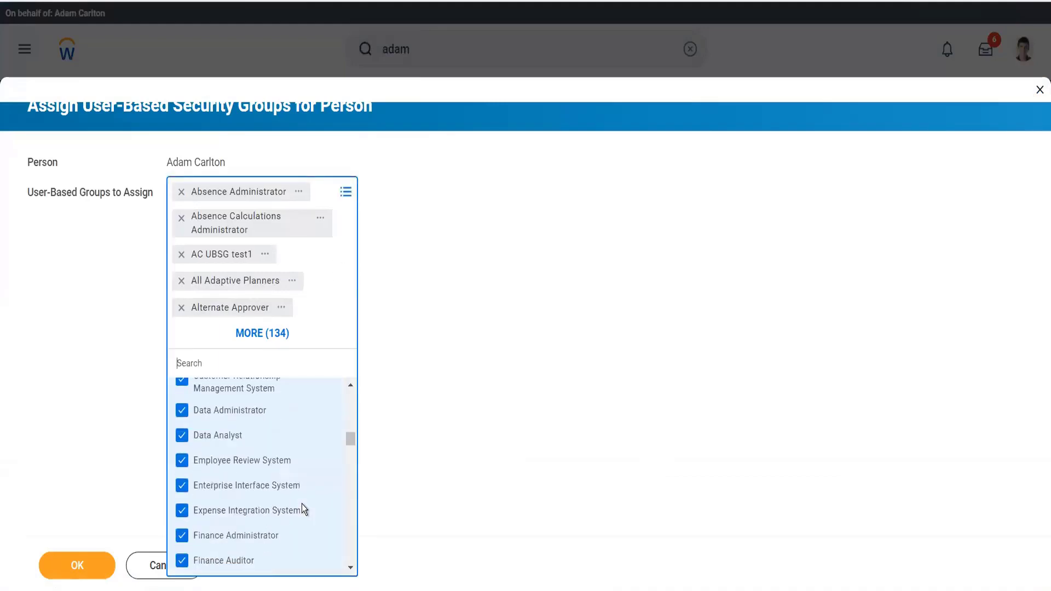
left_click(481, 466)
left_click(166, 567)
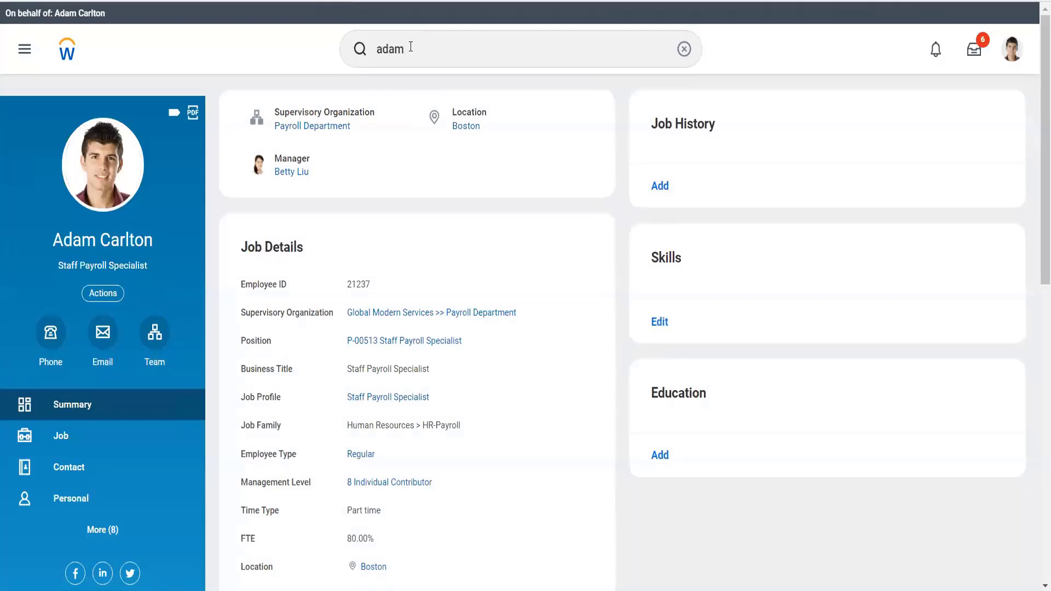
Run the View Security for Securable Item report for the securable item "record customer payment"
left_click(411, 48)
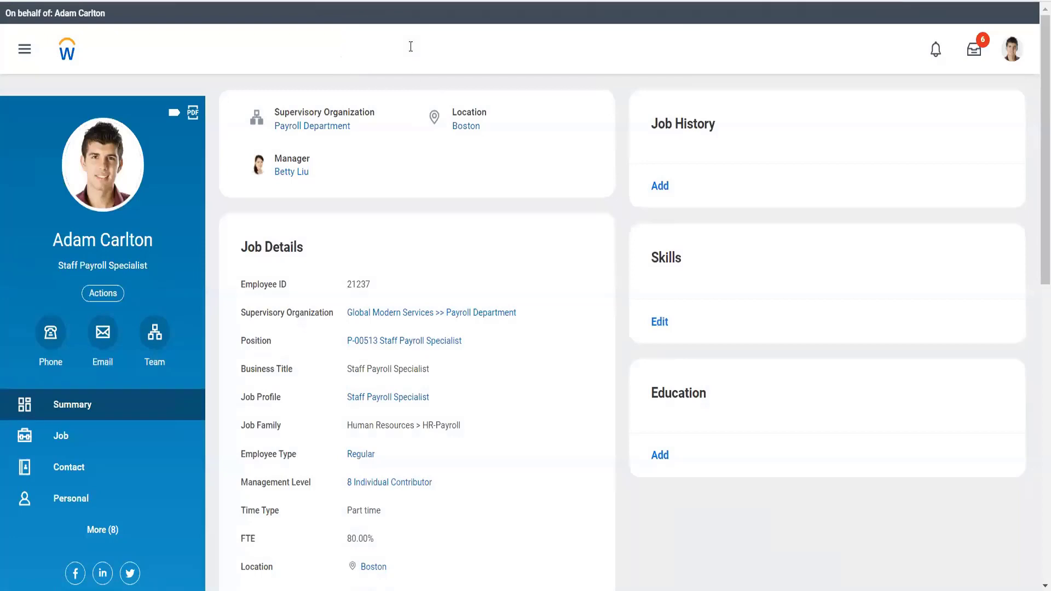
key("ctrl+a")
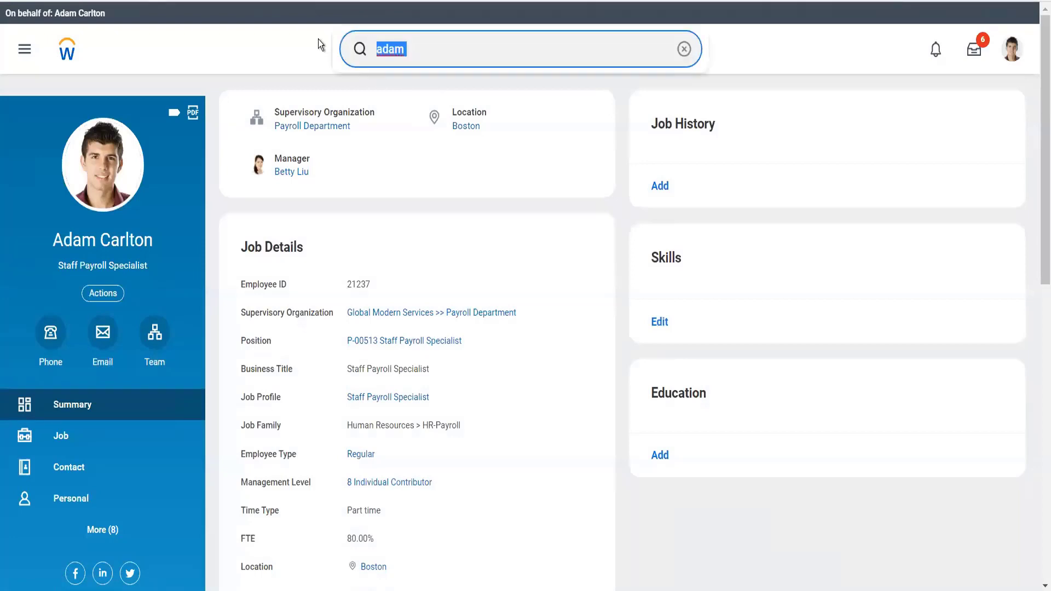
type("view sec for")
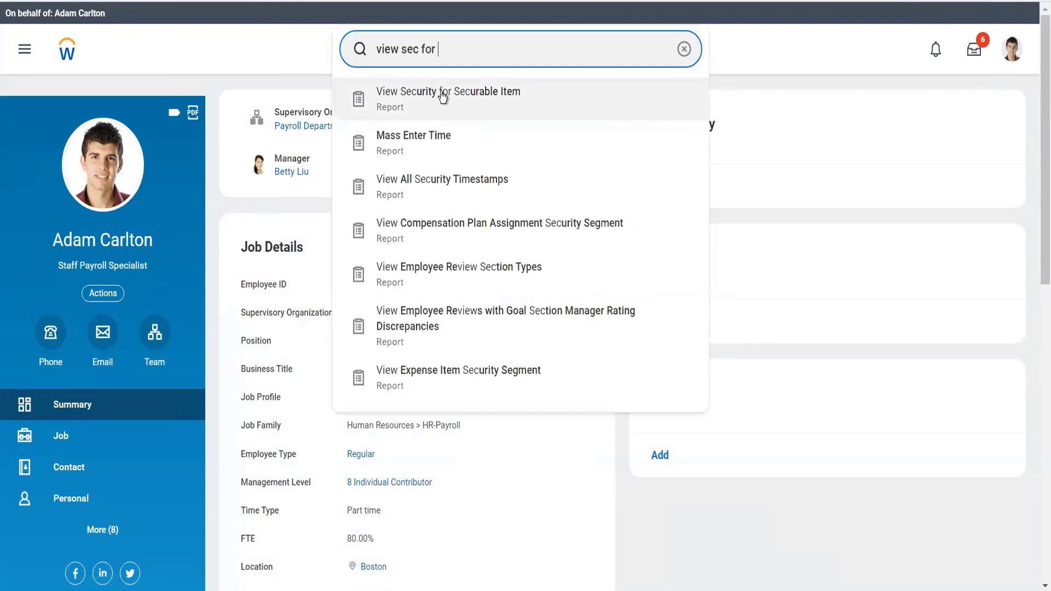
left_click(443, 101)
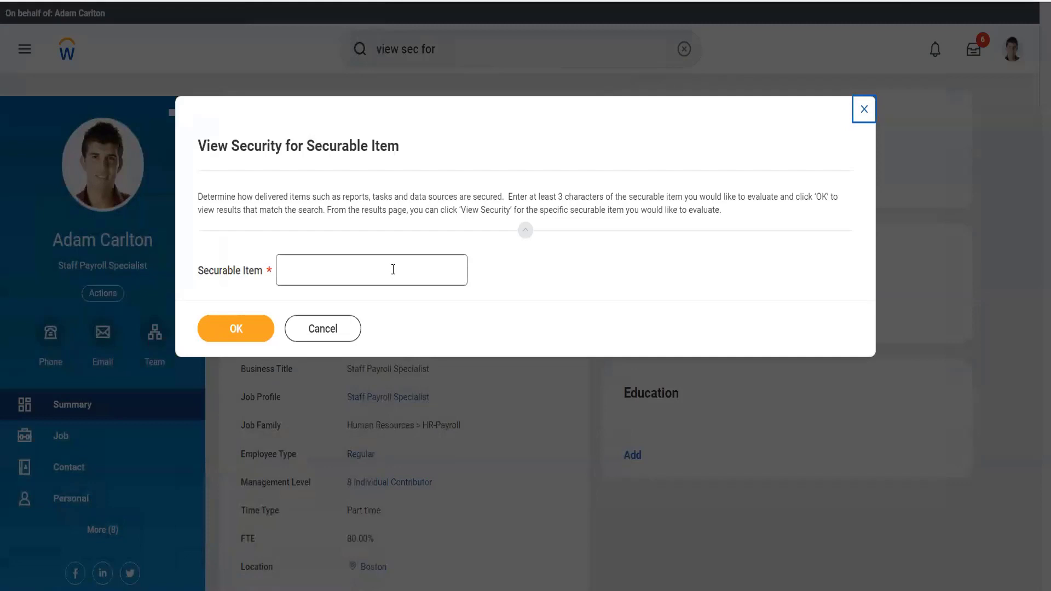
left_click(393, 269)
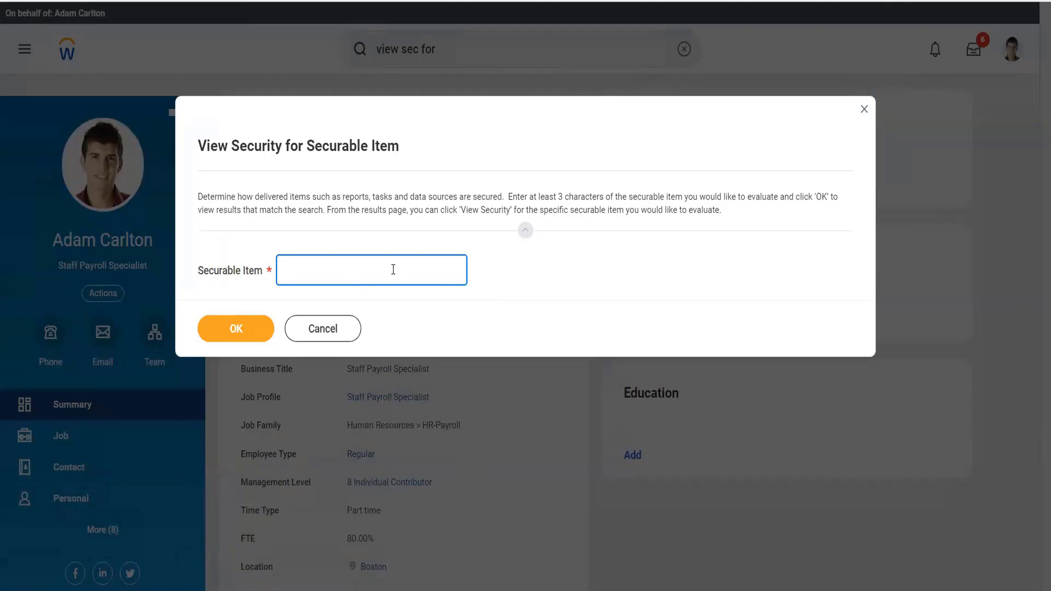
type("record customer payment")
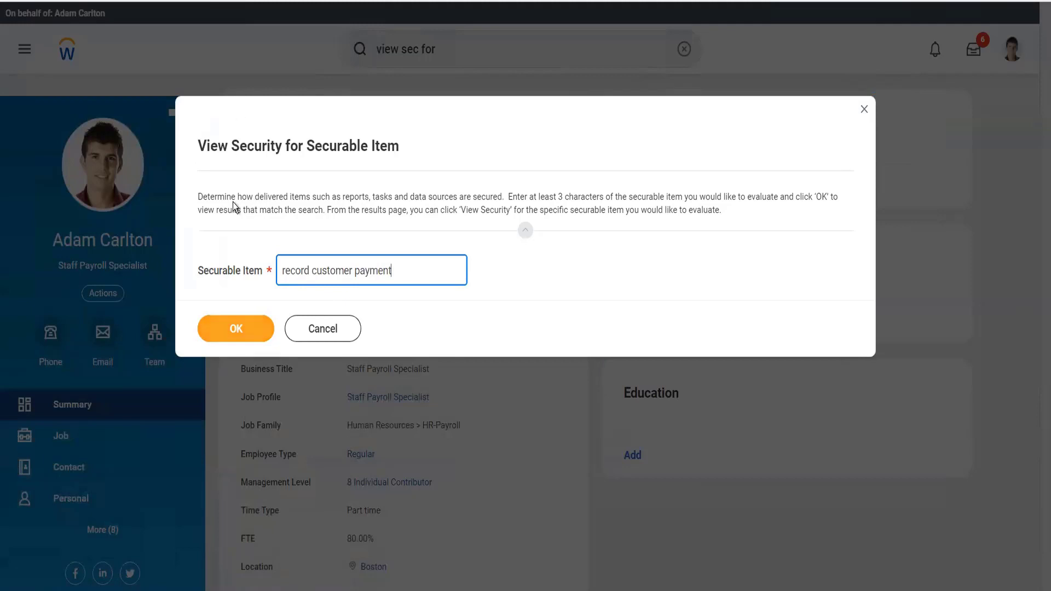
left_click(236, 330)
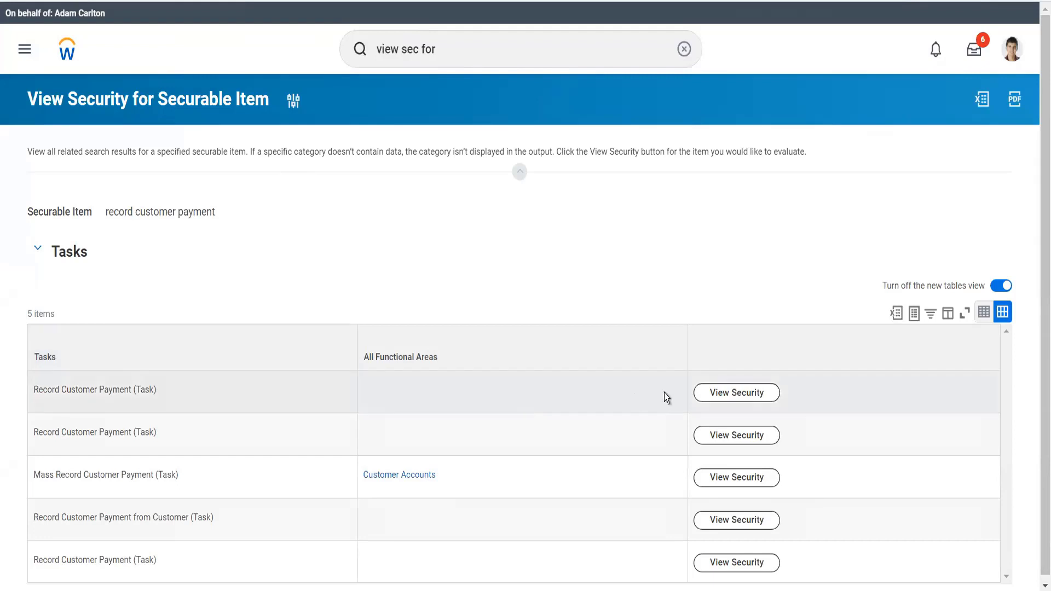
Check the security groups needed for the first Record Customer Payment task and close its security details
left_click(721, 401)
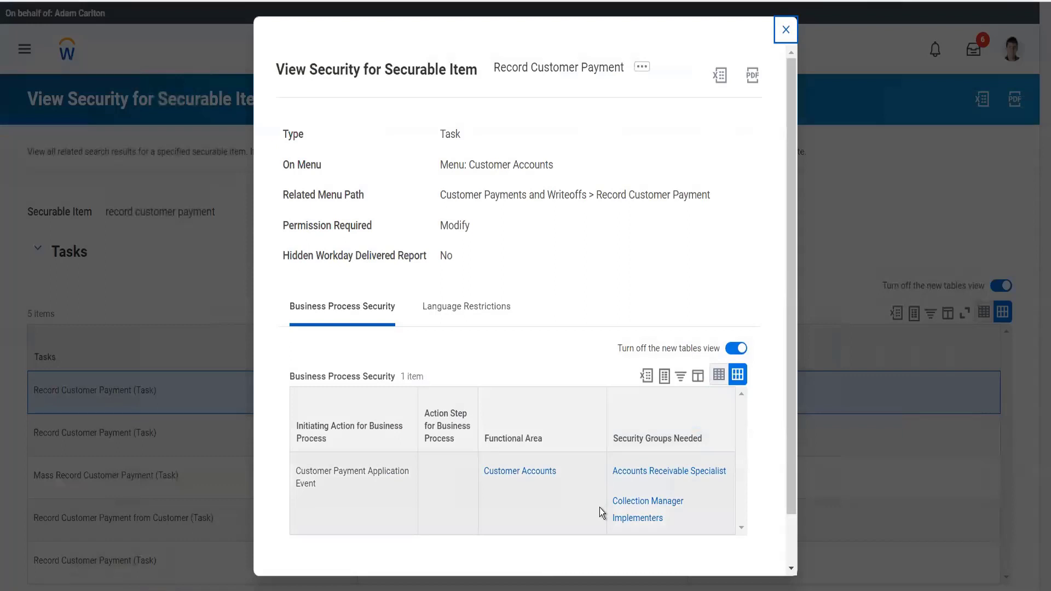
mouse_move(681, 497)
mouse_move(694, 475)
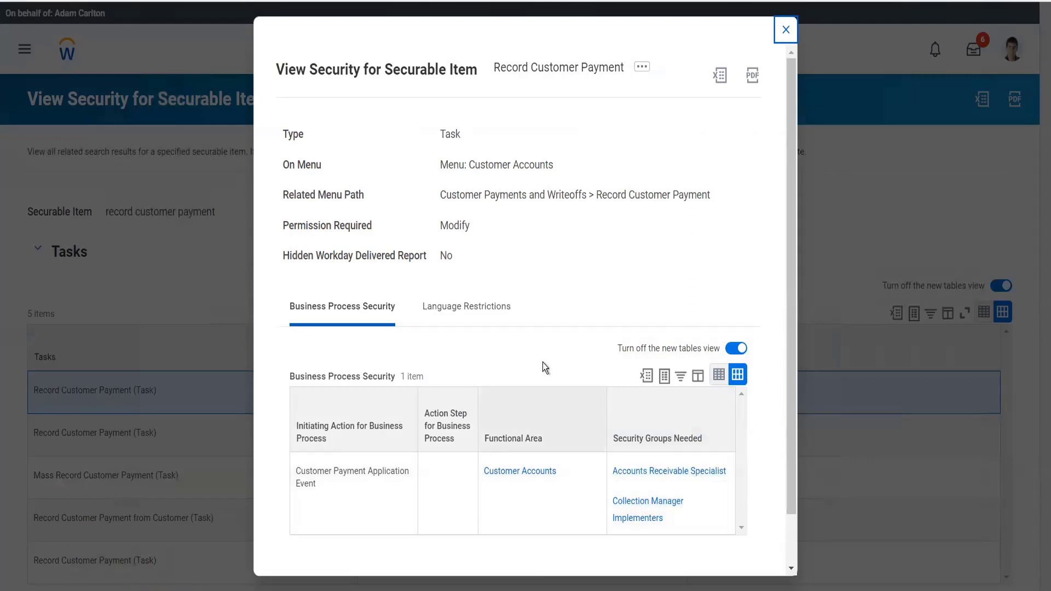
left_click(785, 31)
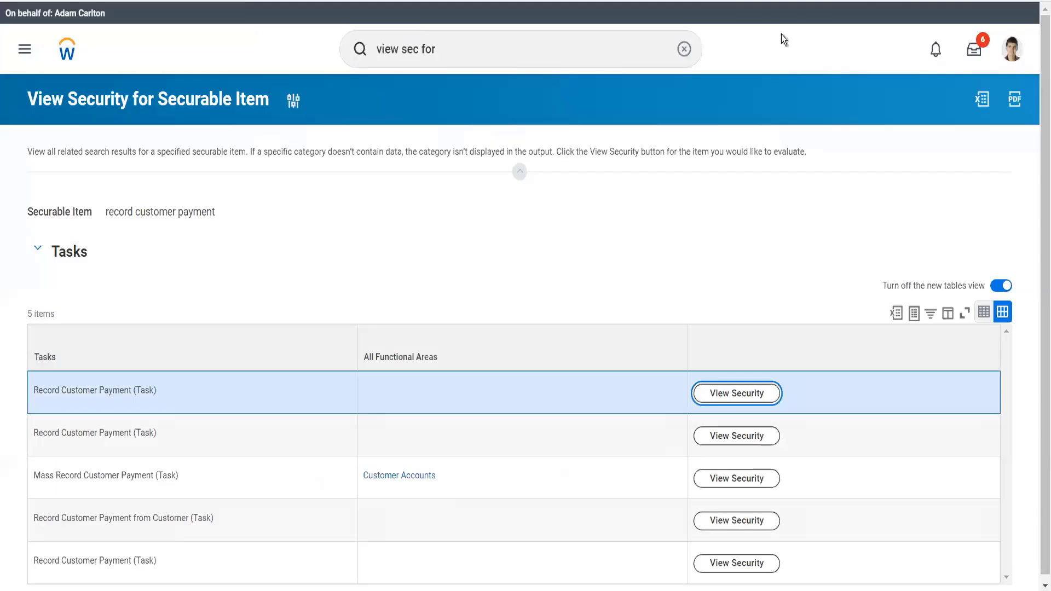
Search for "gms usa", open the company Global Modern Services, Inc. (USA) and show its role assignments
left_click(505, 56)
key("ctrl+a")
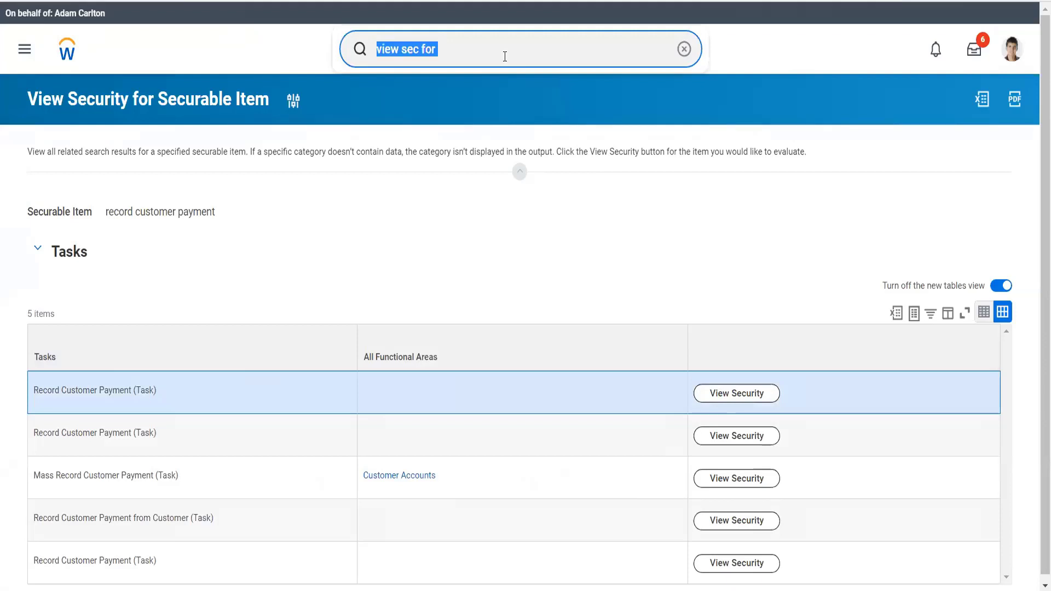
type("gms x")
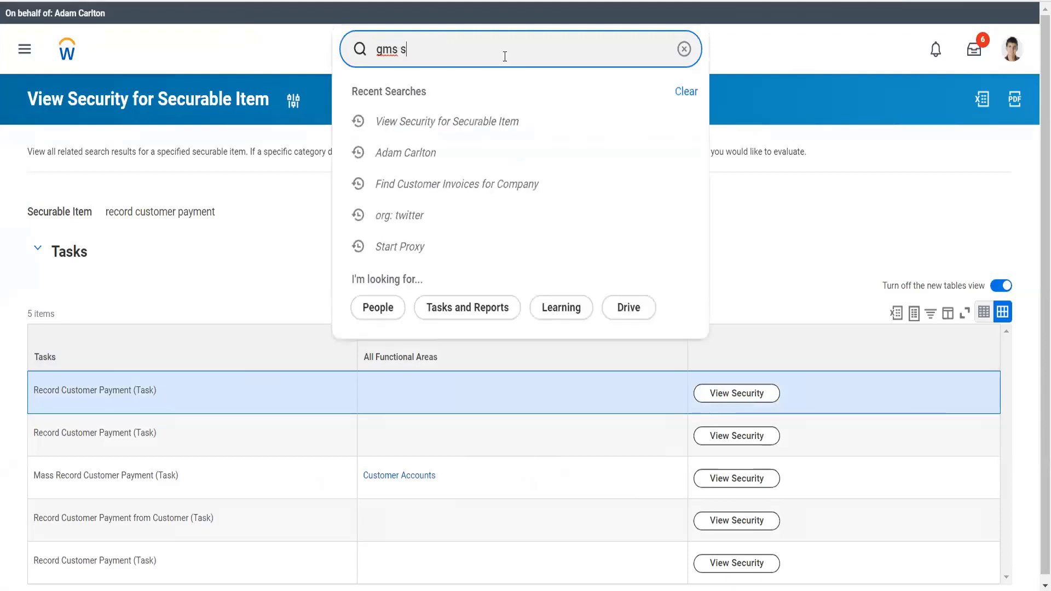
key("BackSpace")
type("usa")
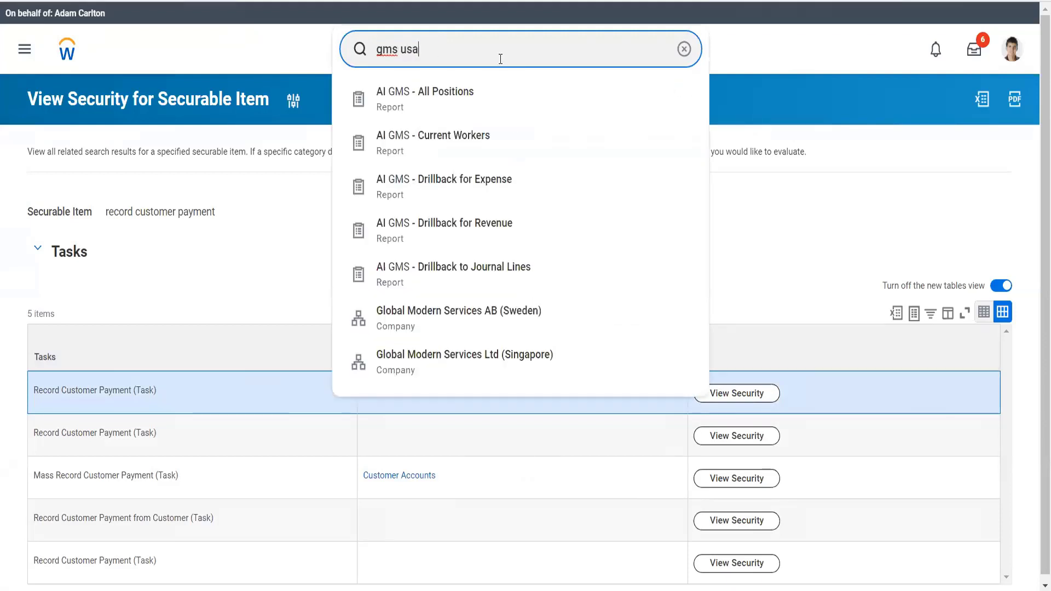
left_click(455, 112)
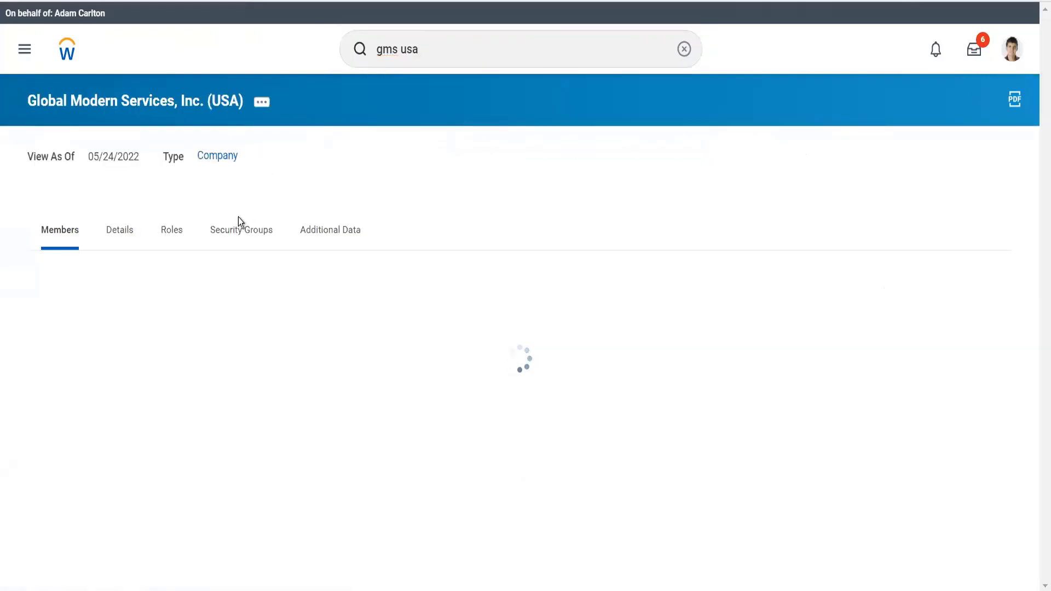
left_click(179, 233)
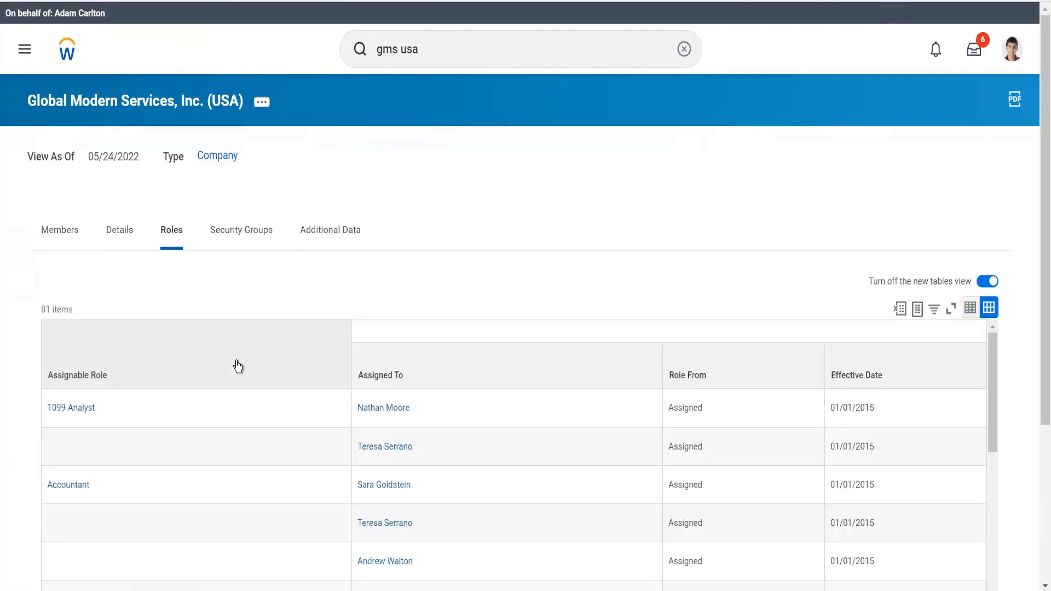
Filter the company's assignable roles to Accounts Receivable Analyst and Accounts Receivable Specialist and review the assigned workers
left_click(238, 367)
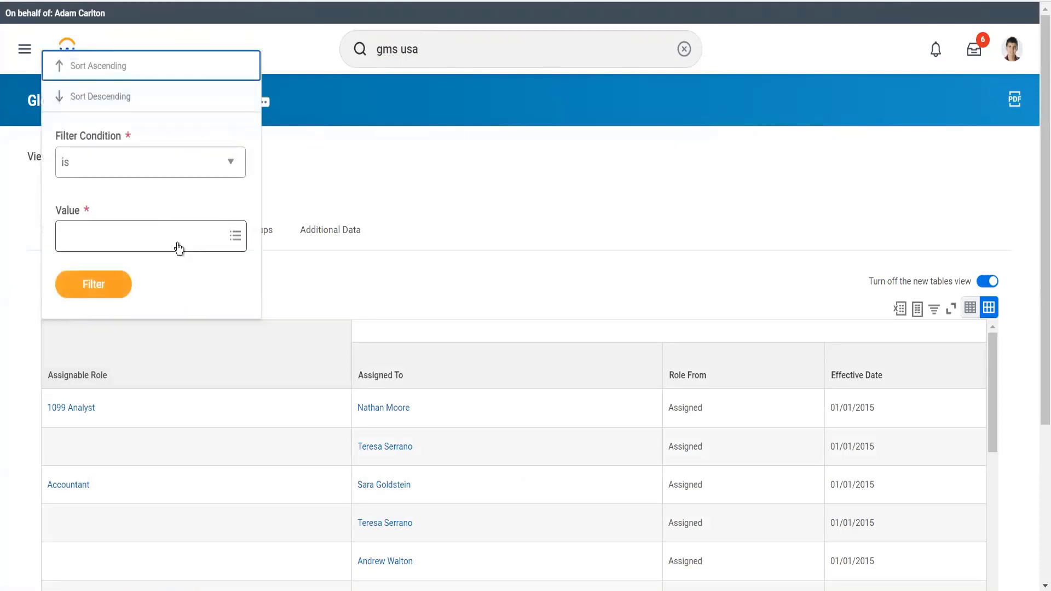
left_click(179, 244)
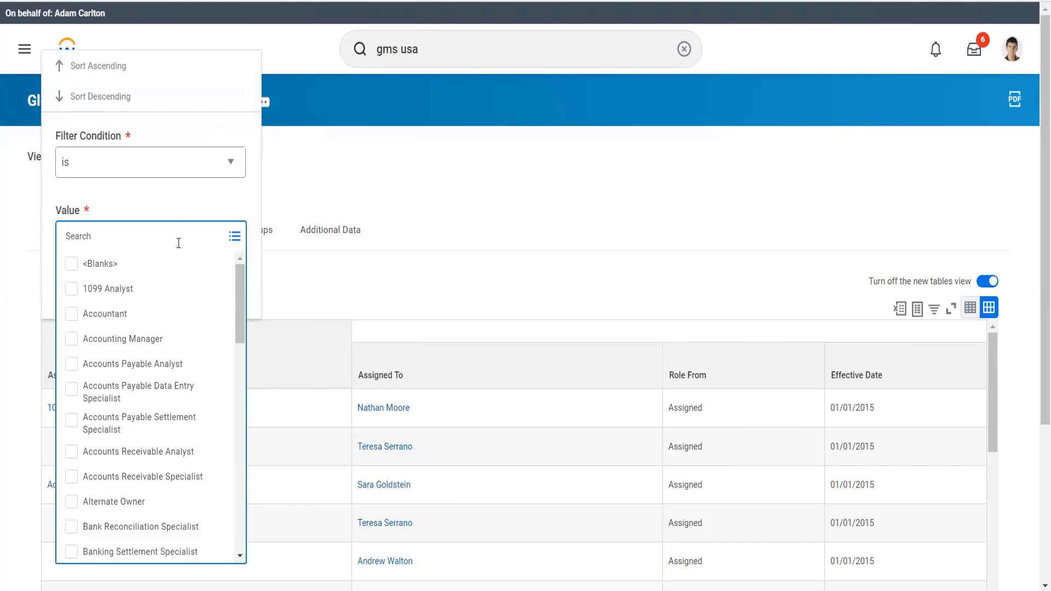
type("Acc Rec")
key("Return")
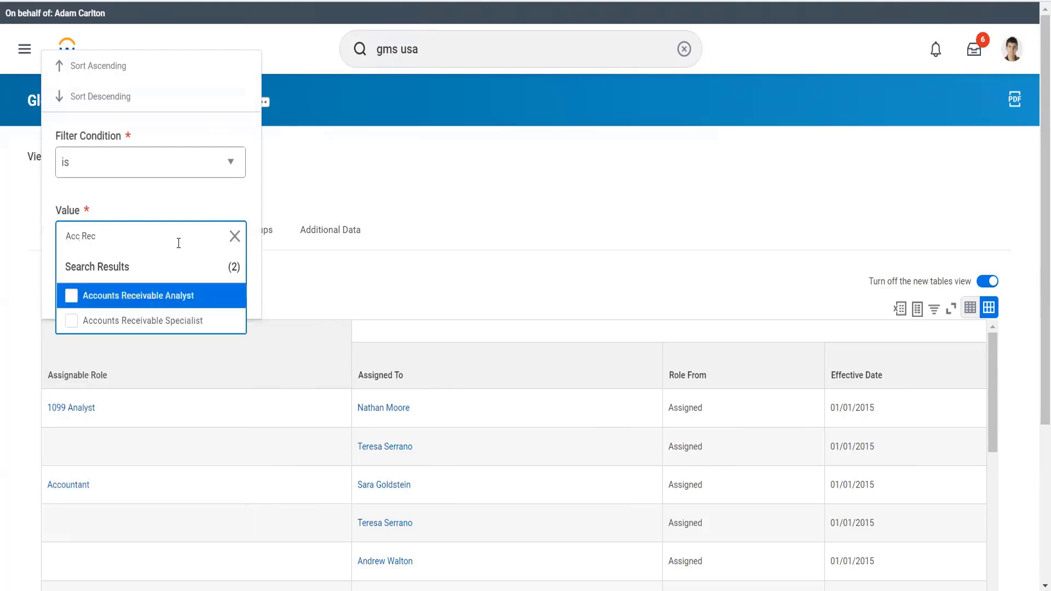
left_click(160, 302)
left_click(153, 320)
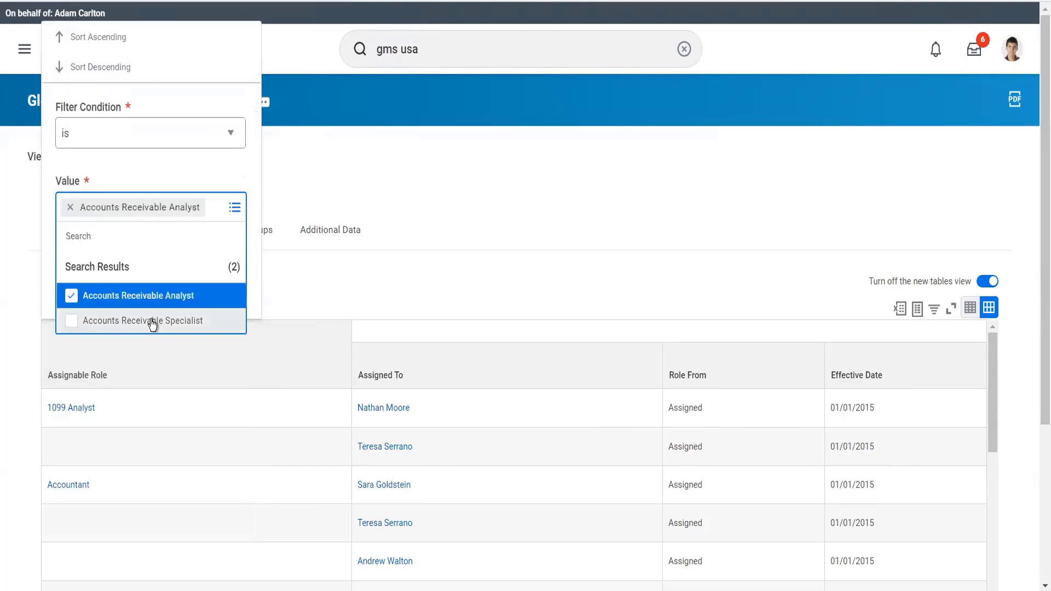
left_click(167, 174)
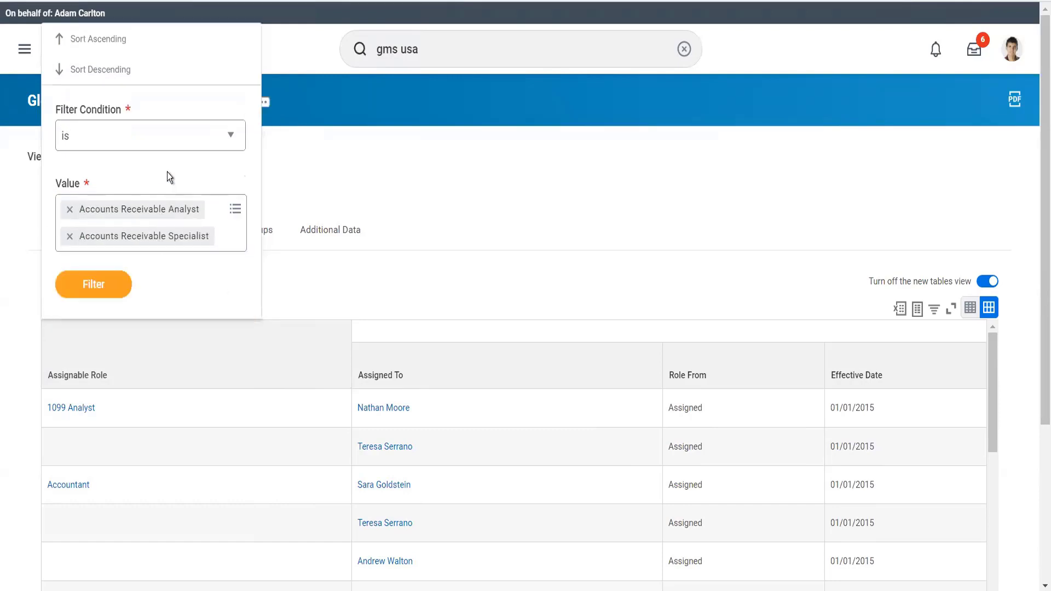
left_click(108, 282)
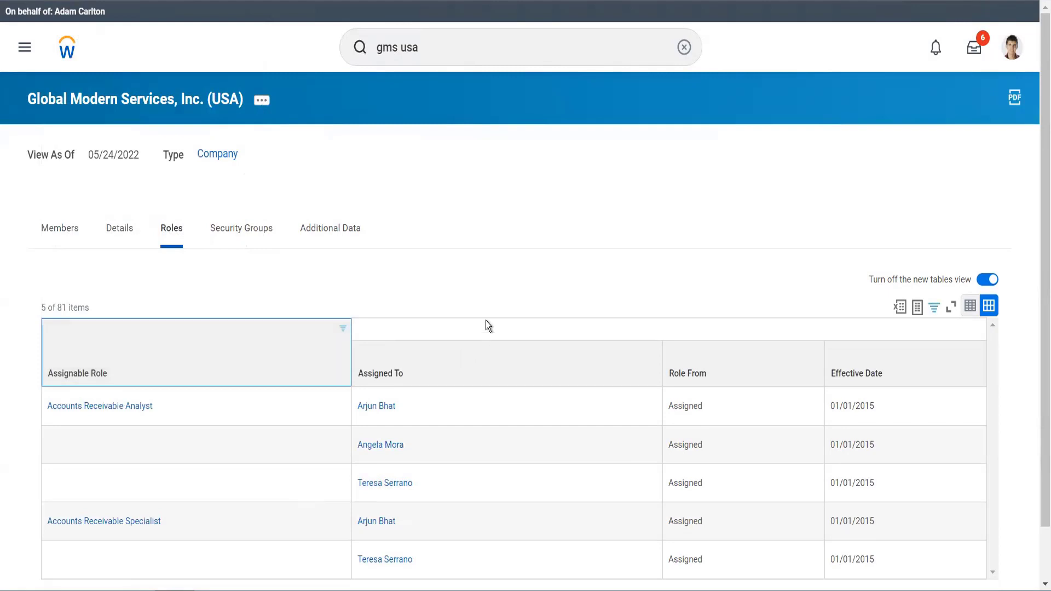
scroll(485, 320, "down", 1)
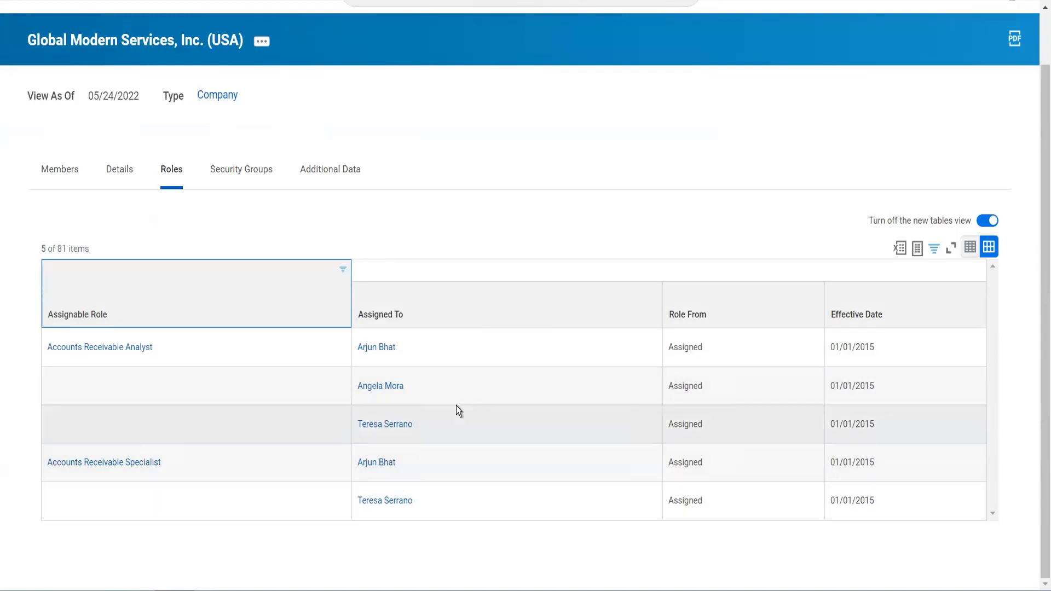
scroll(462, 124, "up", 1)
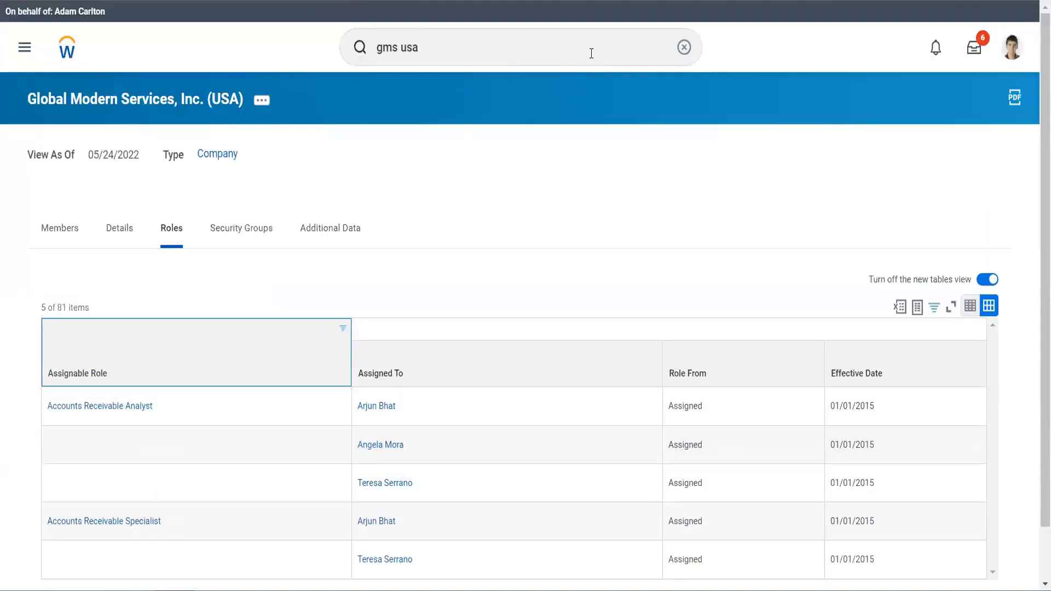
Run the Start Proxy task to act as the second worker listed under Accounts Receivable Specialist
left_click(684, 47)
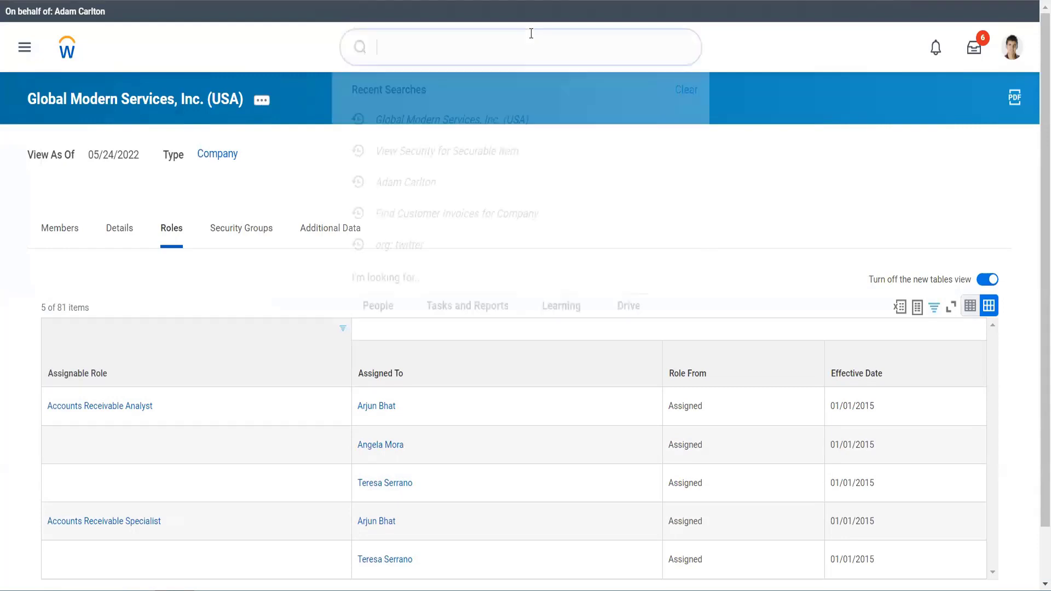
type("star")
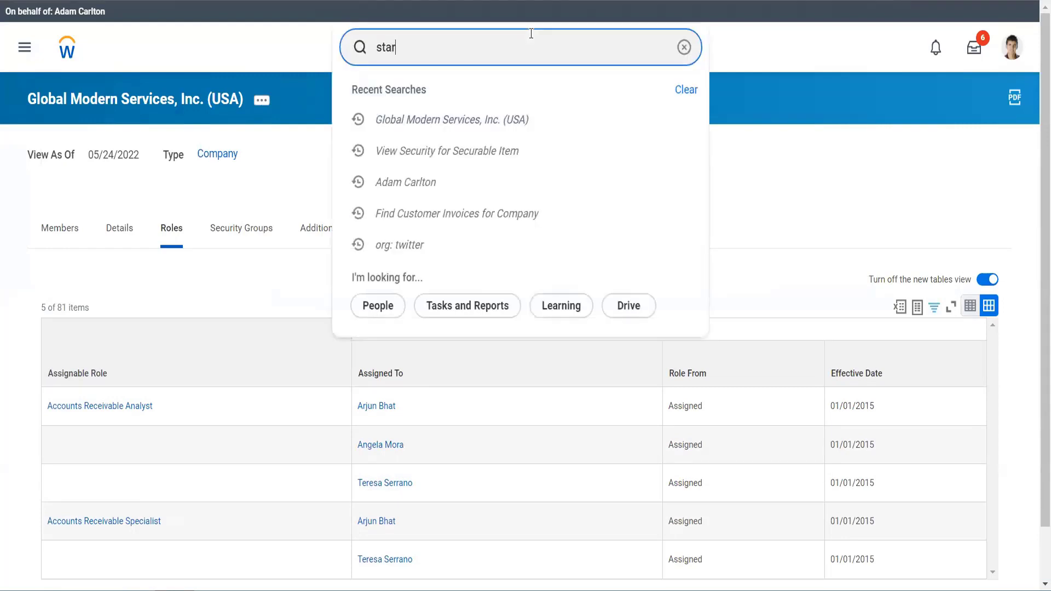
type("t pro")
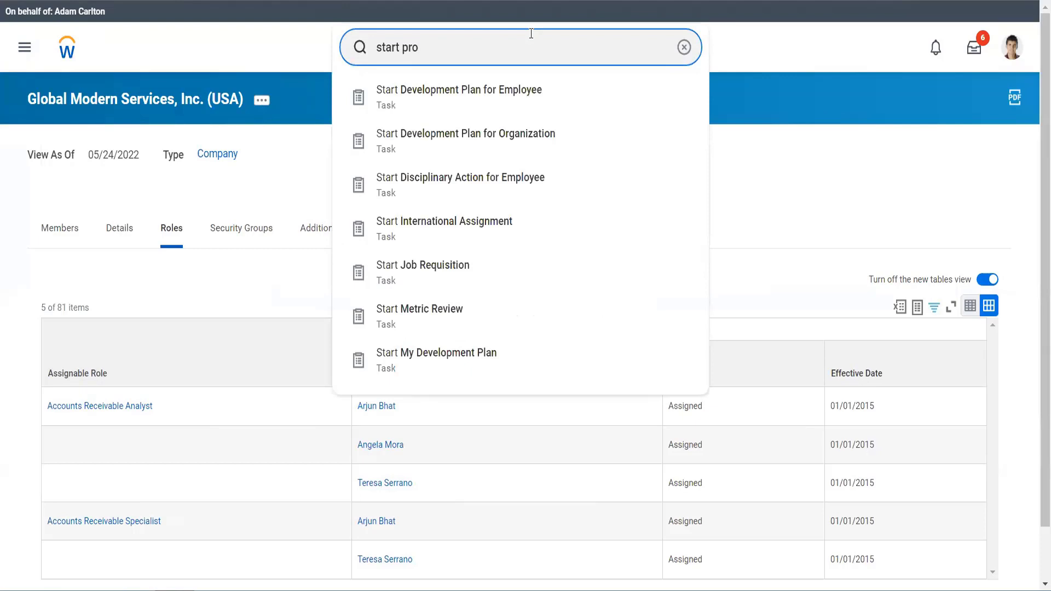
type("x")
left_click(466, 108)
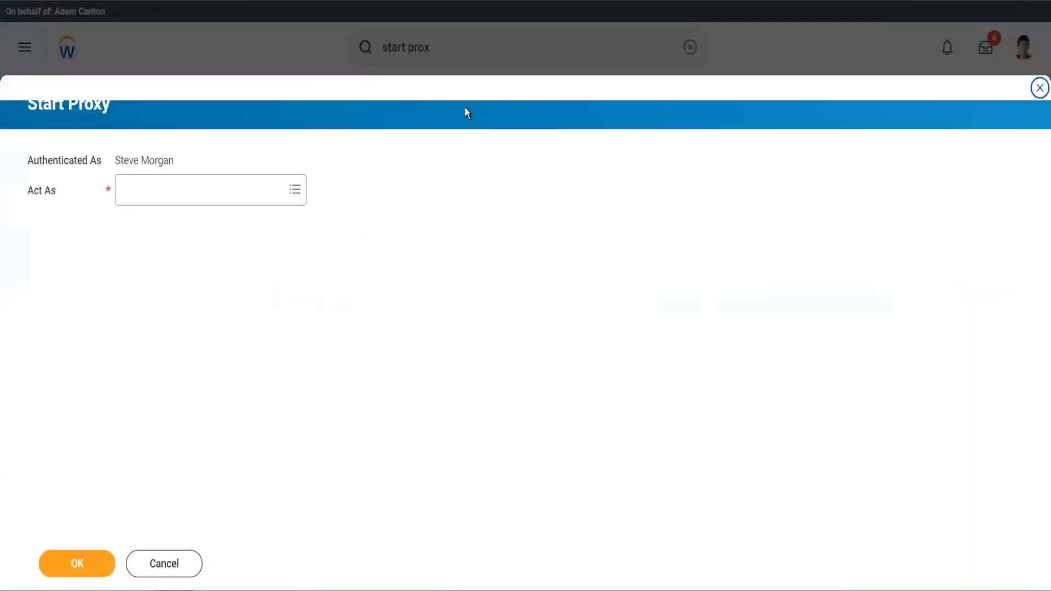
left_click(244, 202)
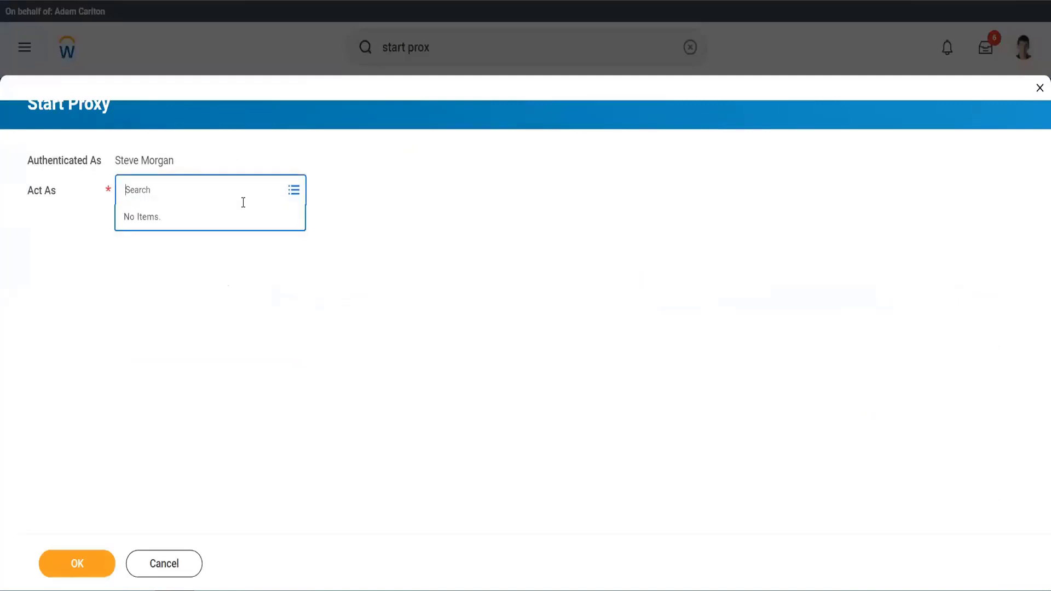
type("ter ser")
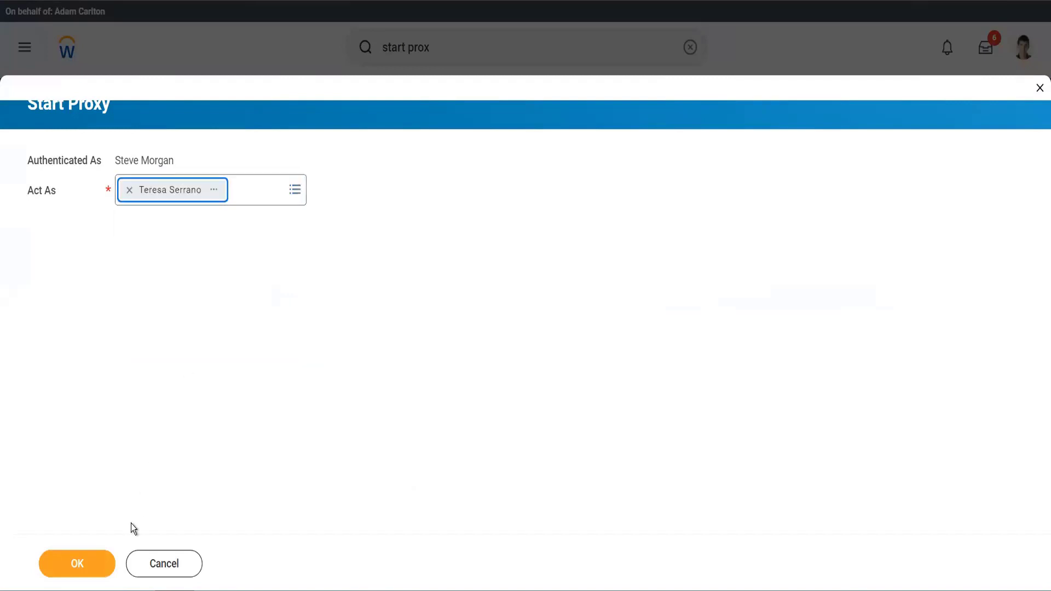
left_click(104, 565)
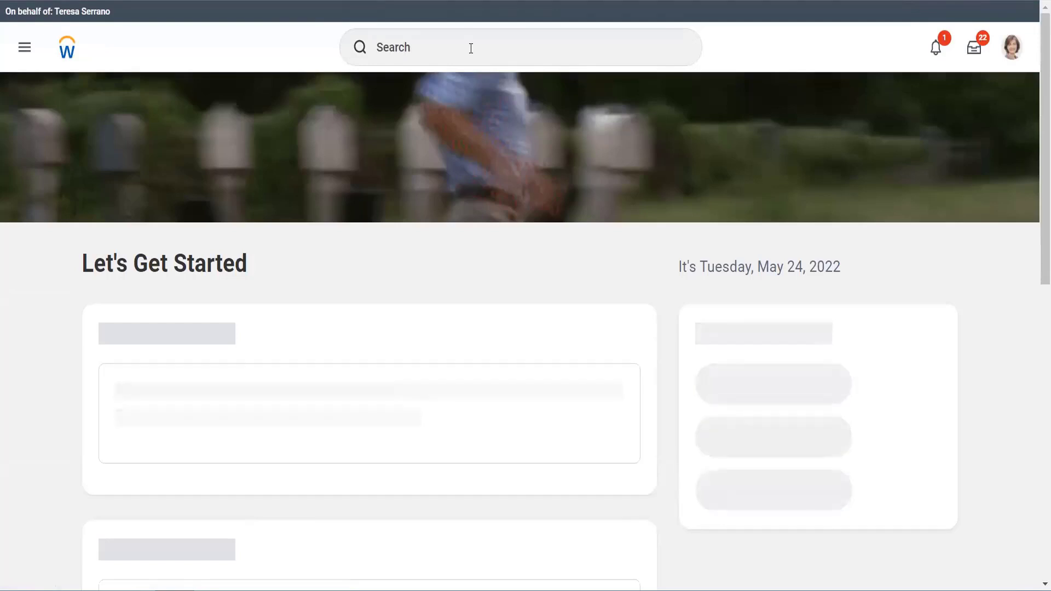
left_click(471, 48)
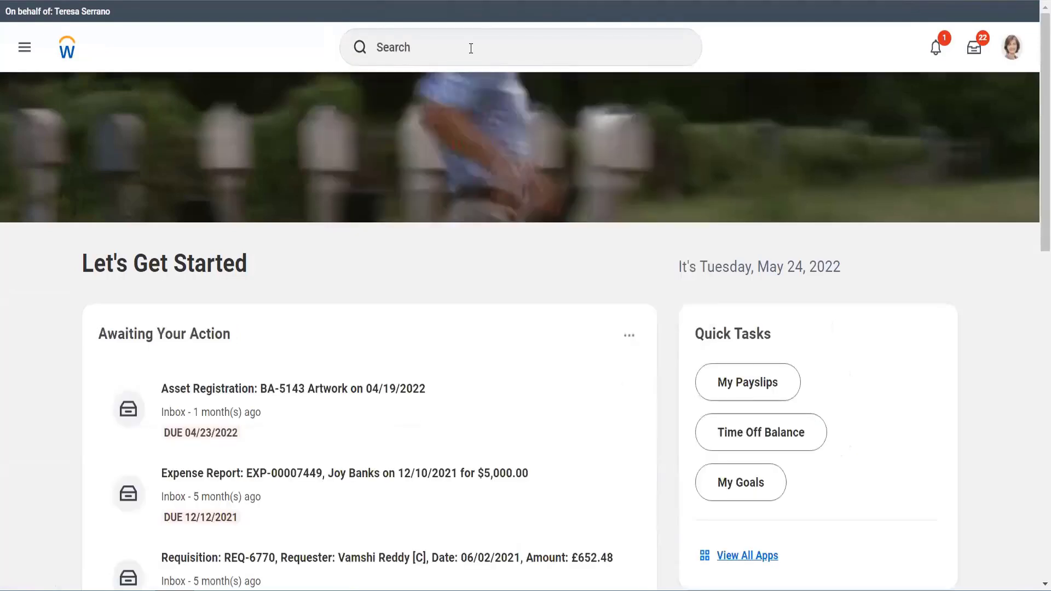
Open the Find Customer Invoices for Company report and set its company to Global Modern Services, Inc. (USA)
left_click(504, 55)
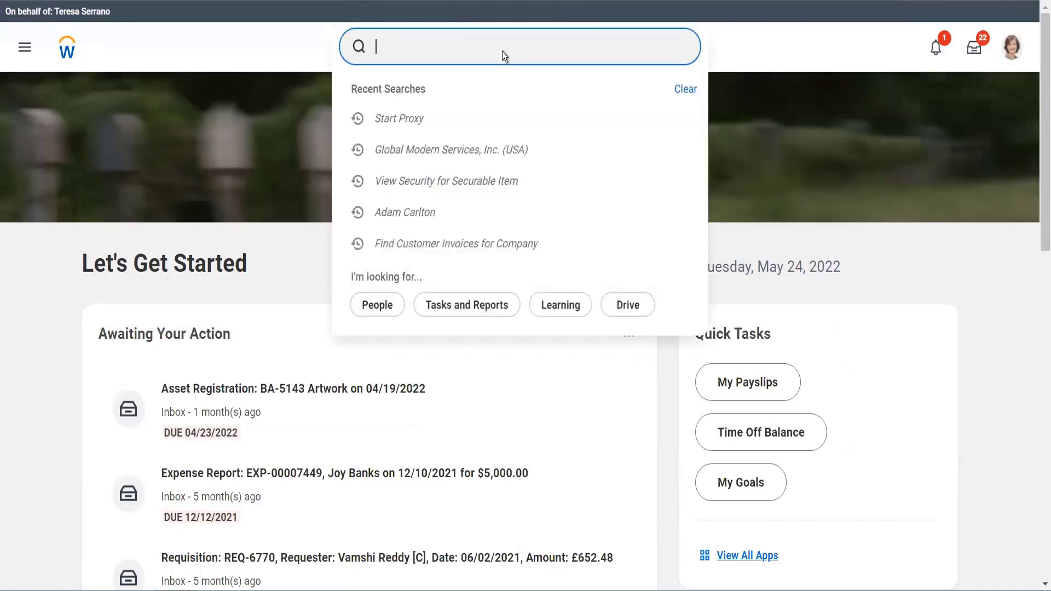
type("find cust inv")
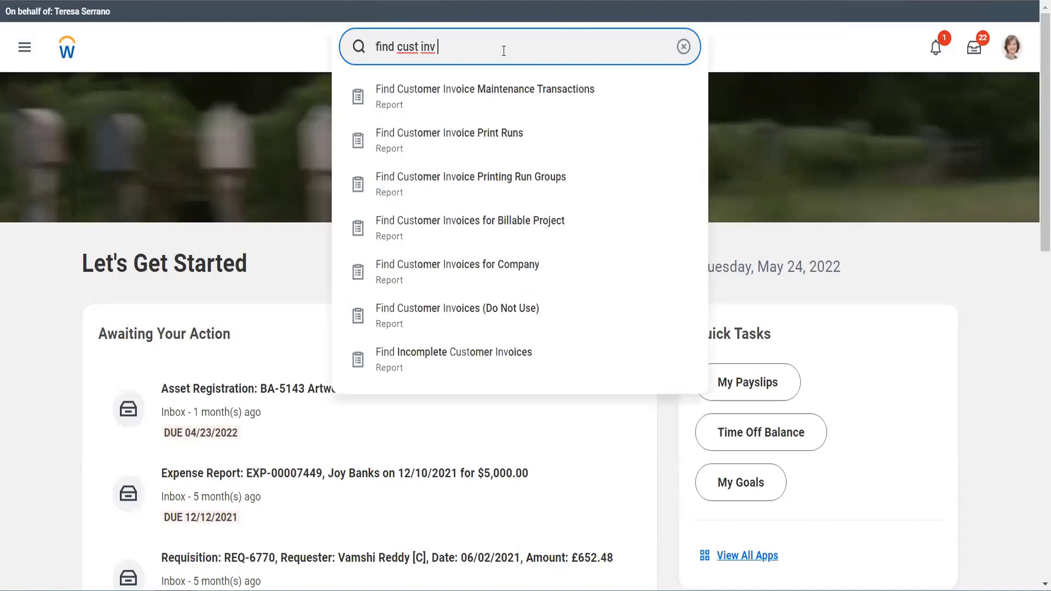
type(" for comp")
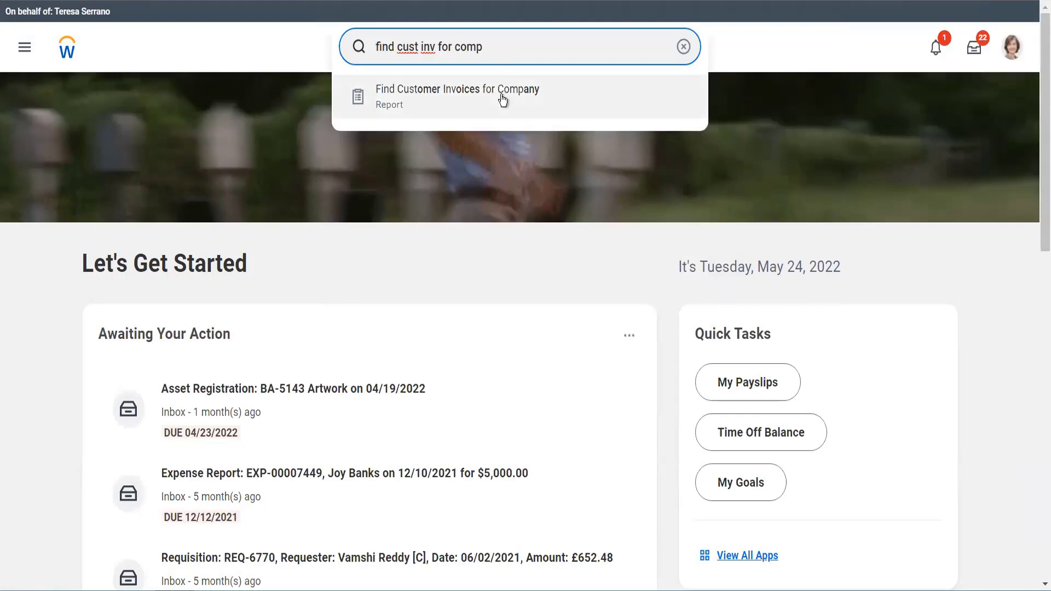
left_click(503, 99)
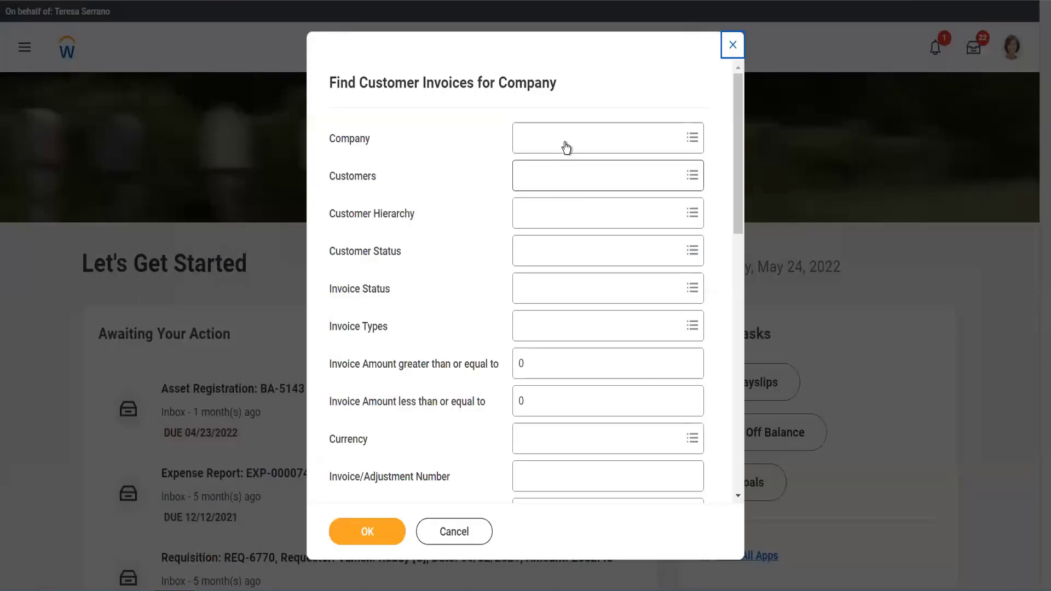
left_click(567, 143)
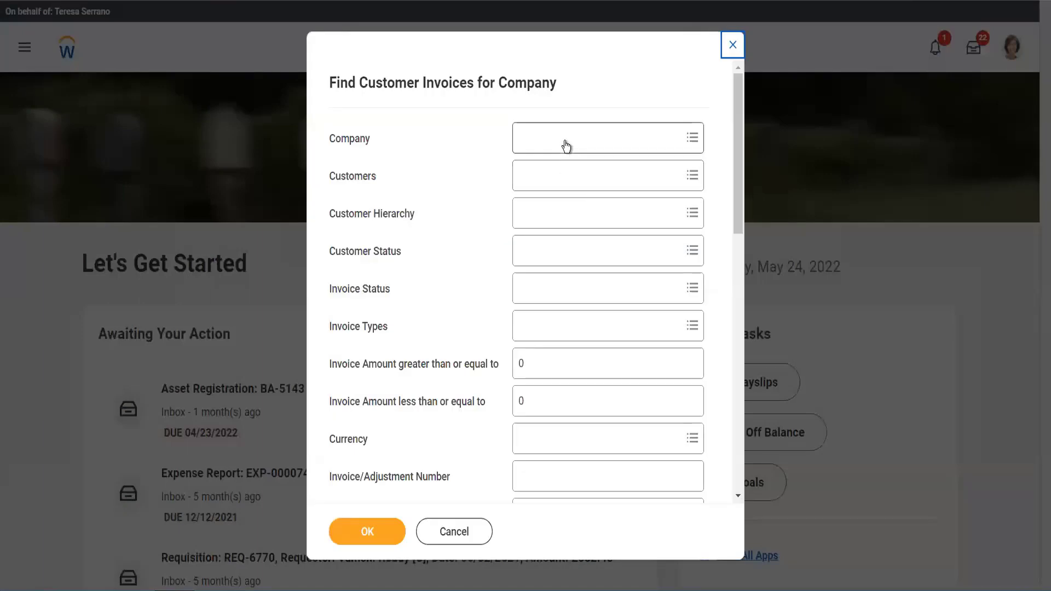
type("gm")
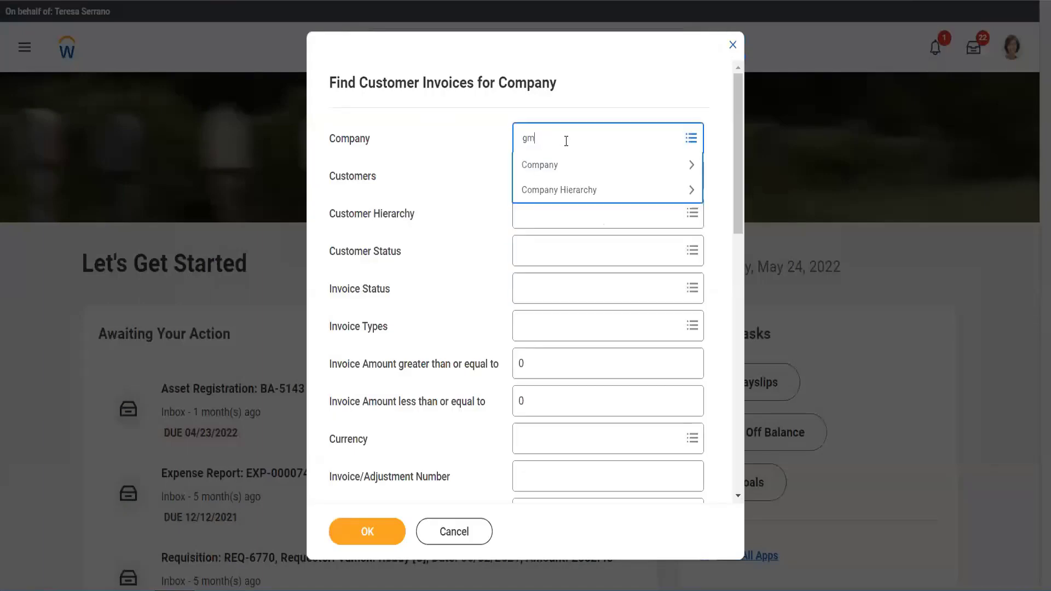
type("s usa")
key("Return")
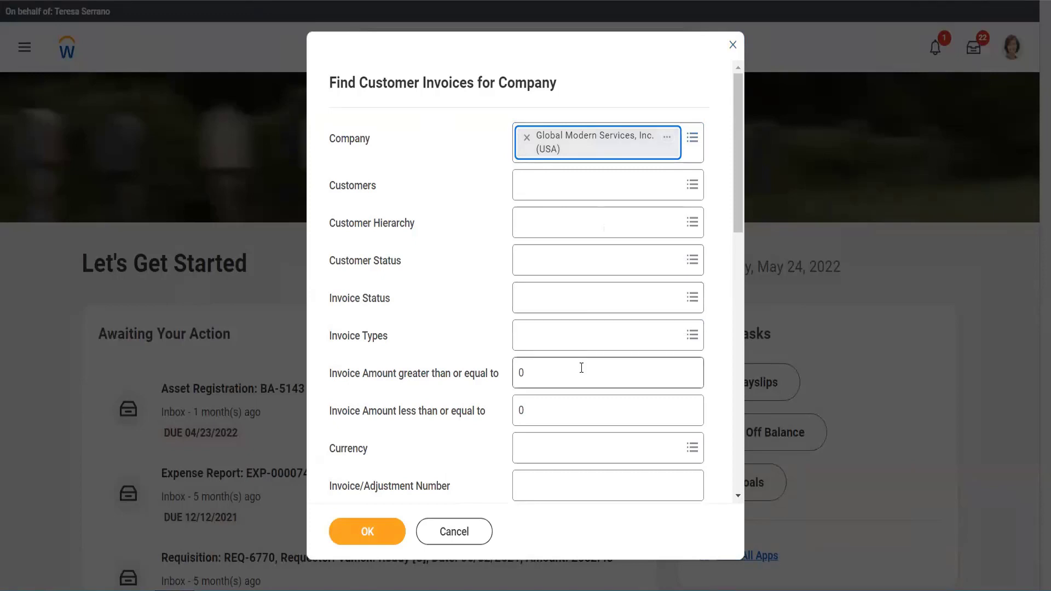
Limit the invoice search to the payment statuses Unpaid and Partially Paid
scroll(580, 368, "down", 8)
scroll(580, 367, "down", 5)
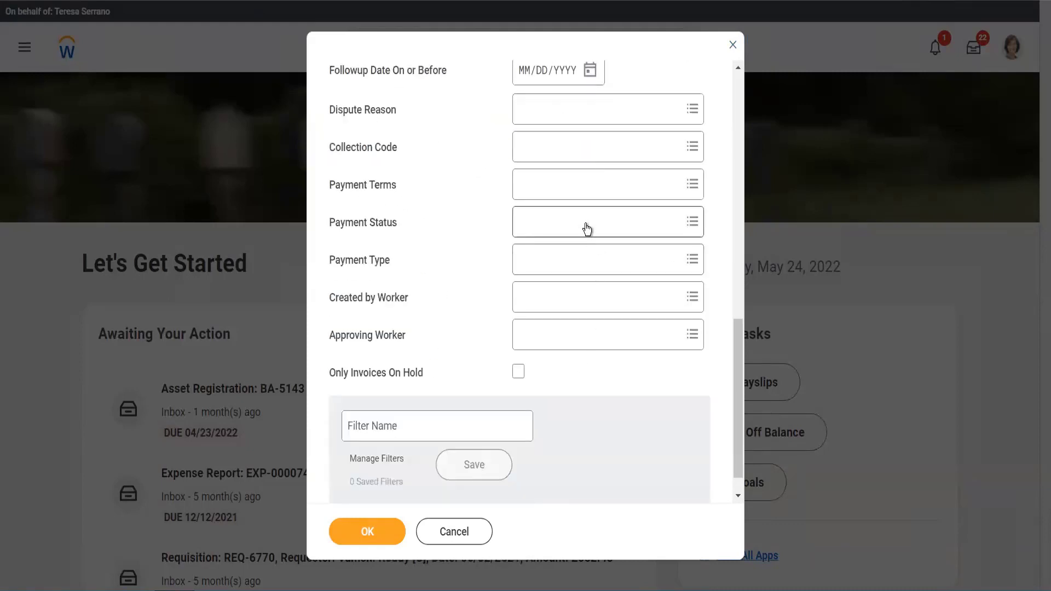
left_click(587, 228)
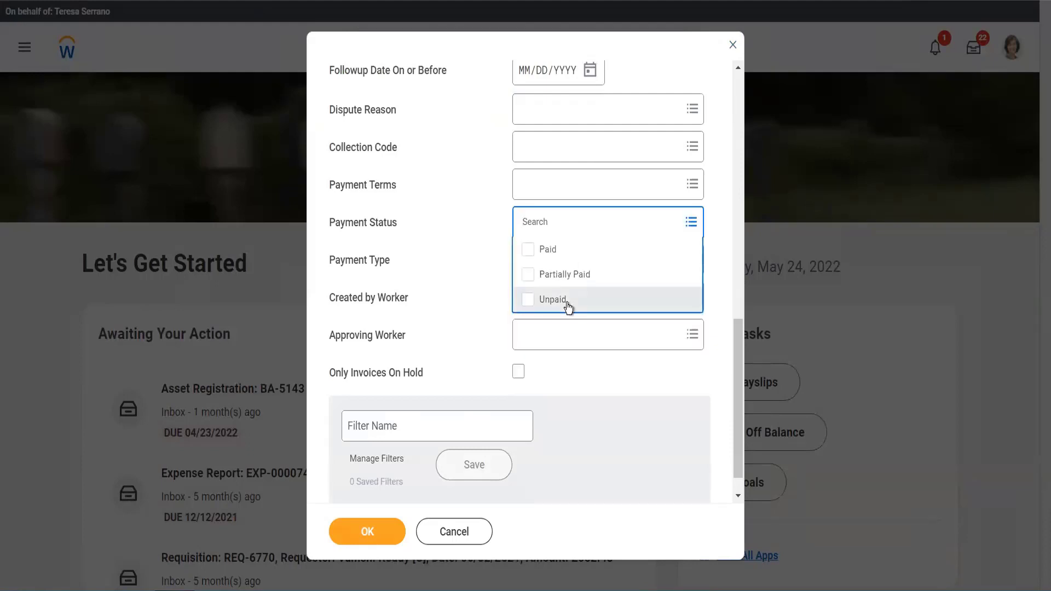
left_click(569, 301)
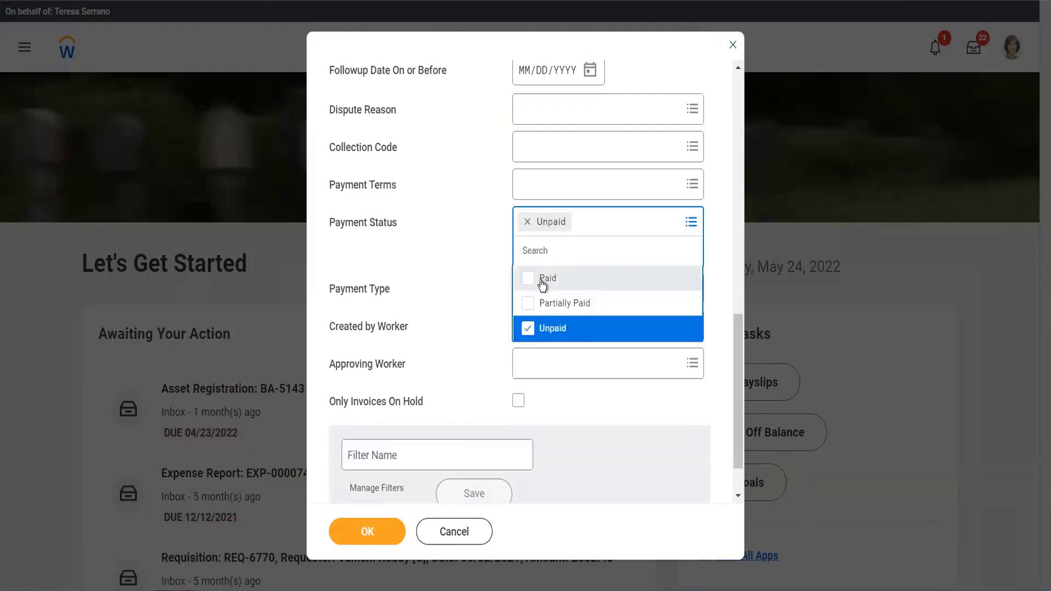
left_click(462, 261)
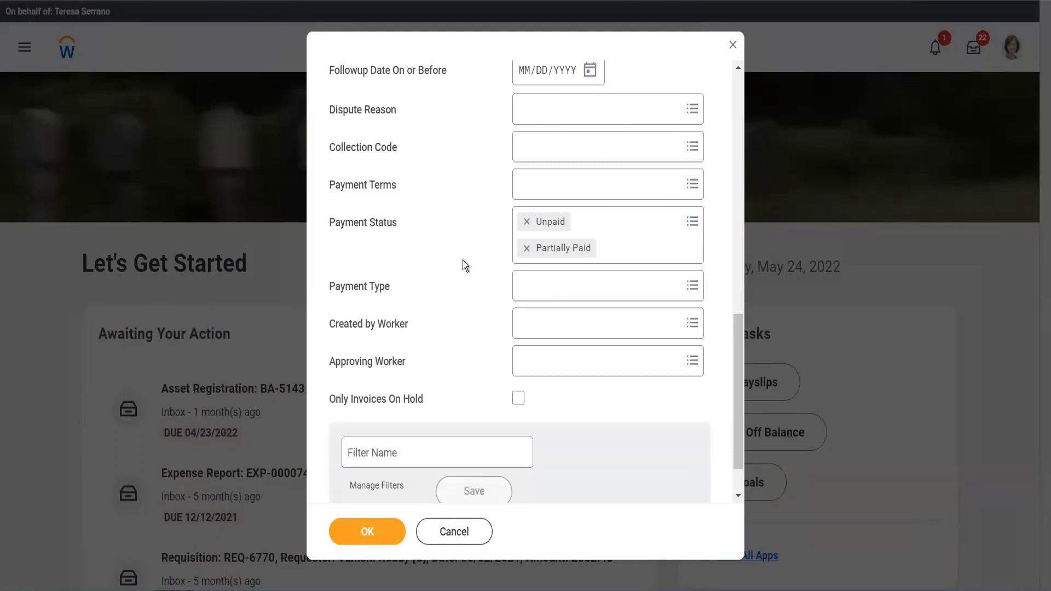
Set the invoice status to Approved and run the customer invoice report
scroll(462, 260, "up", 9)
scroll(462, 261, "up", 3)
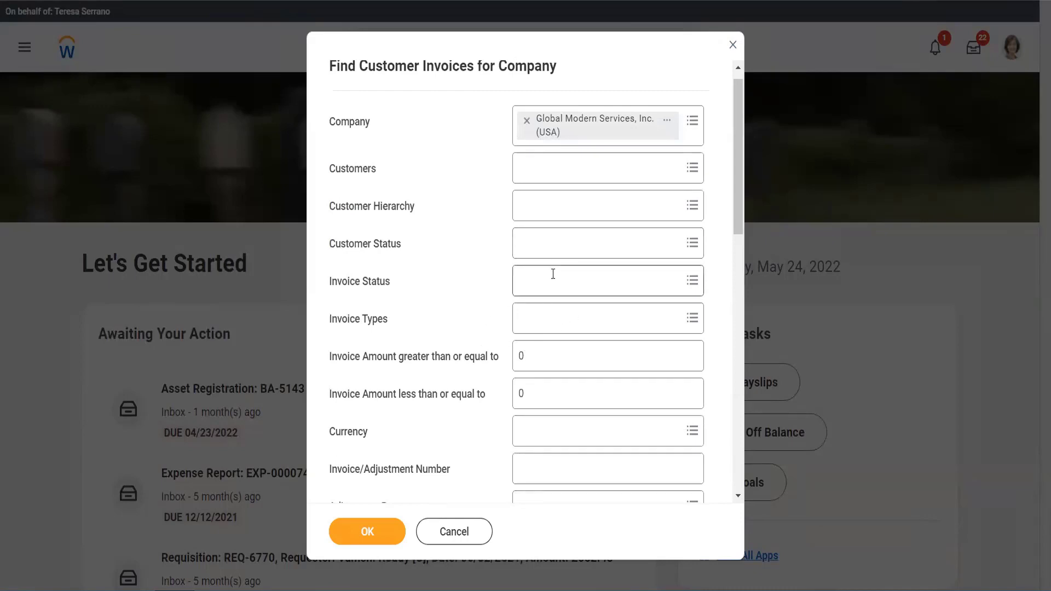
left_click(554, 279)
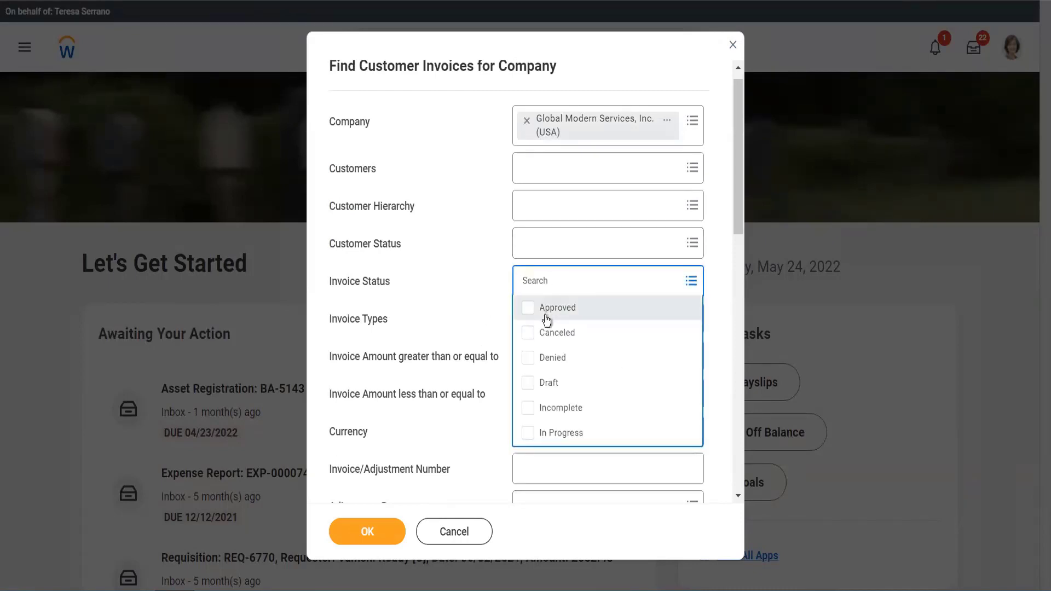
left_click(546, 319)
left_click(448, 307)
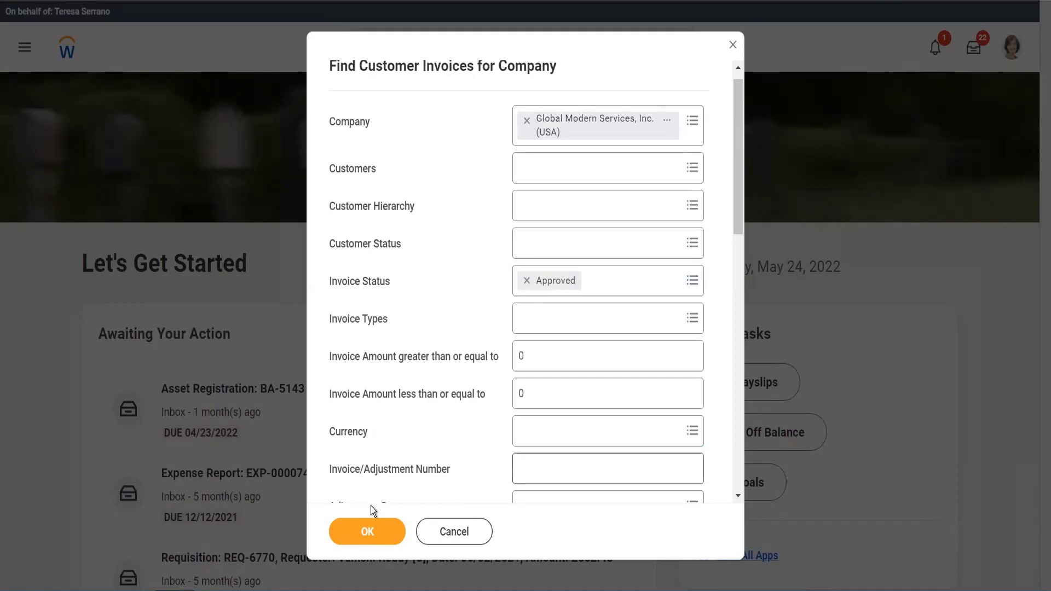
left_click(368, 529)
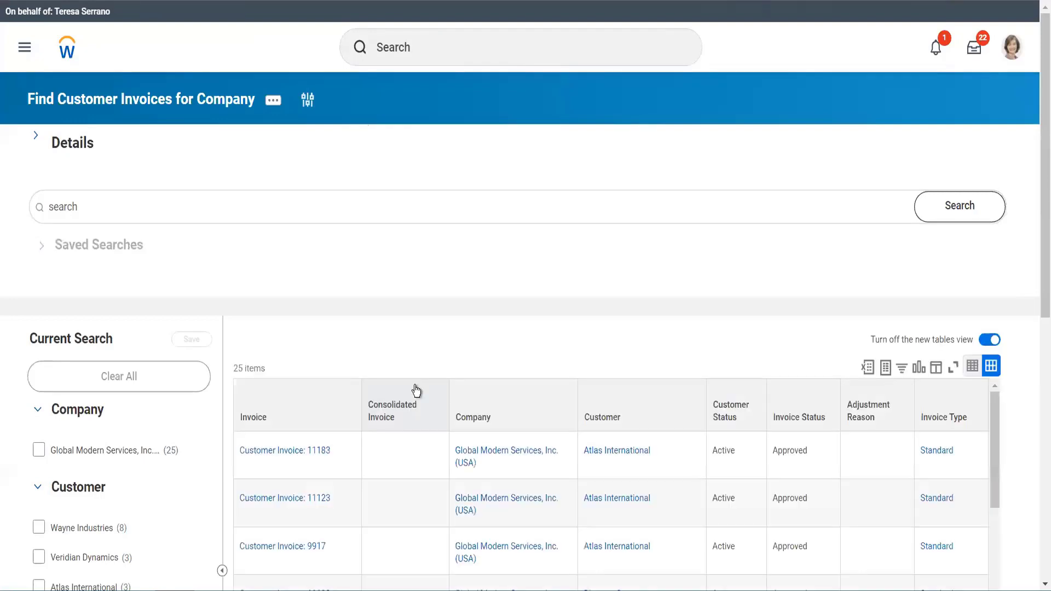
Look through the found invoices and open customer invoice 11183 for Atlas International in a new tab
scroll(410, 321, "down", 4)
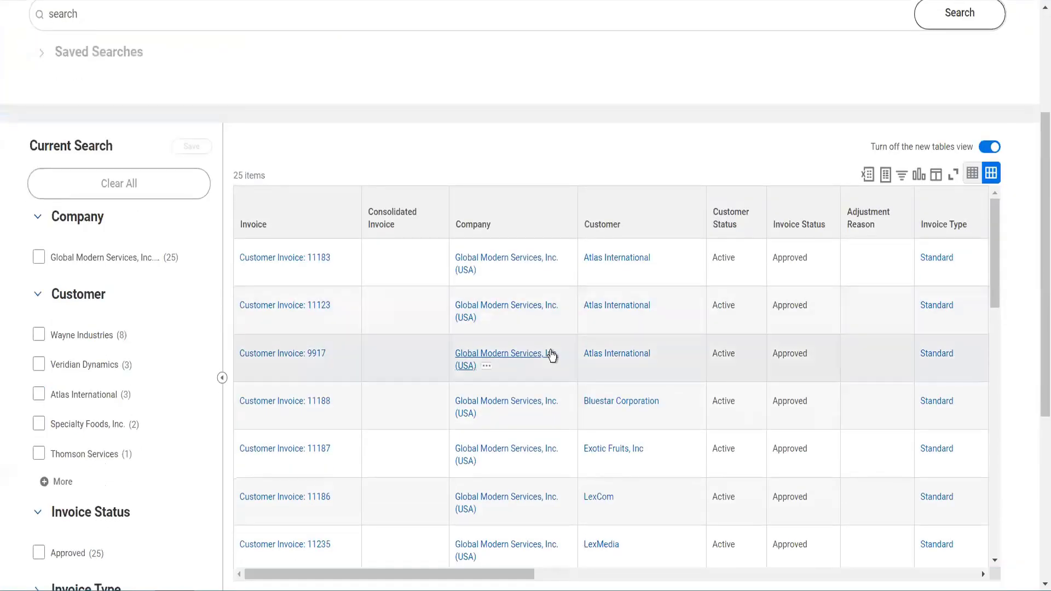
scroll(551, 354, "right", 5)
scroll(552, 350, "left", 5)
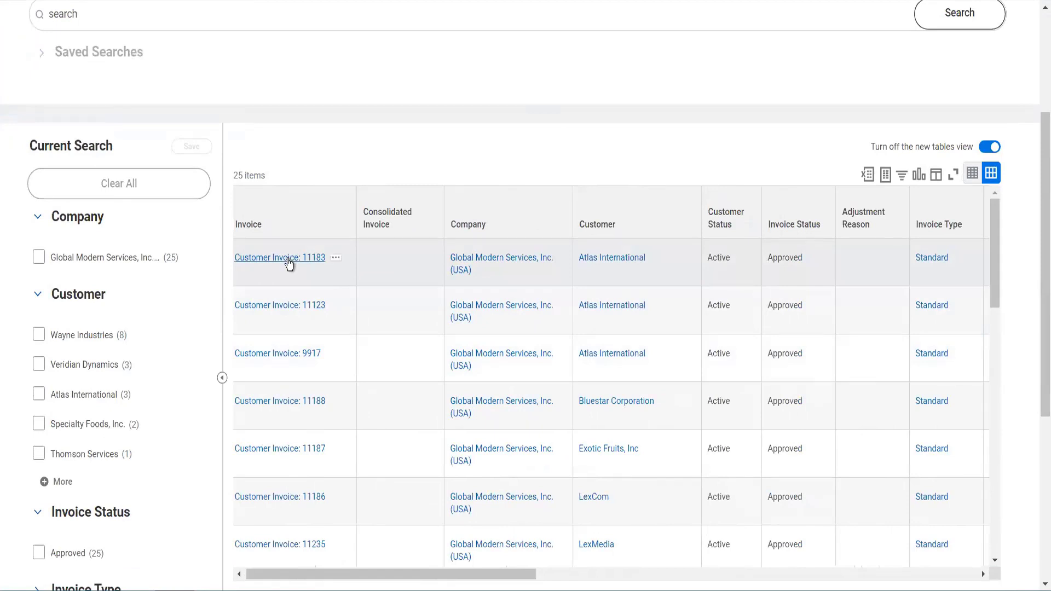
right_click(310, 273)
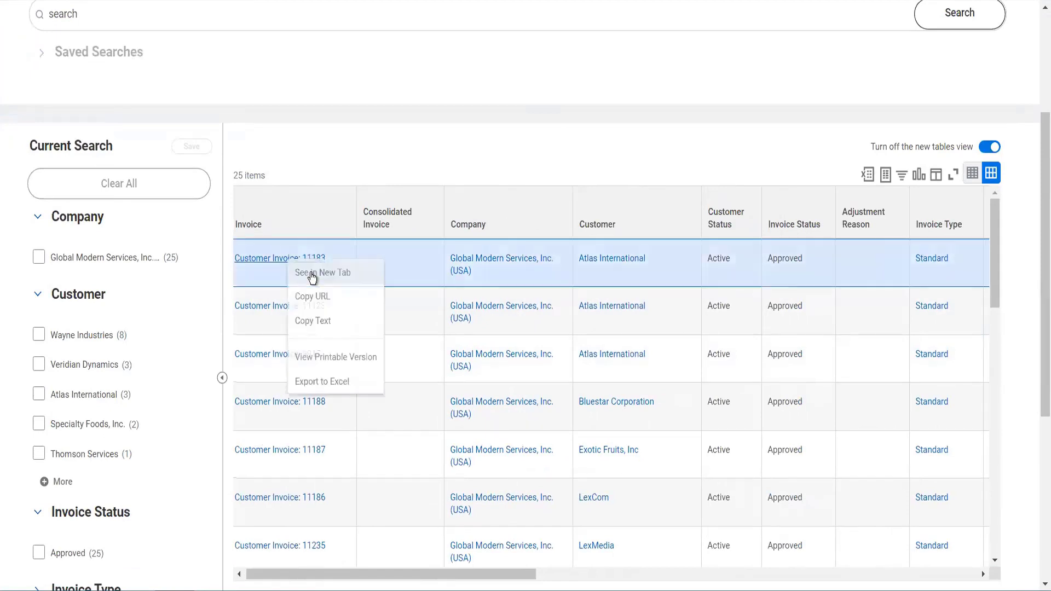
left_click(310, 272)
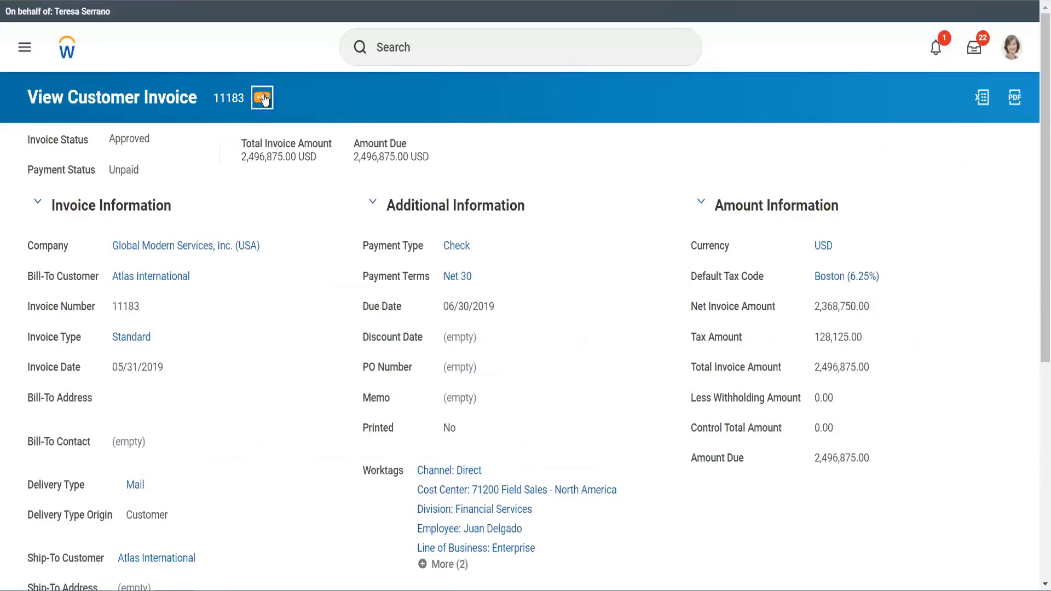
left_click(263, 99)
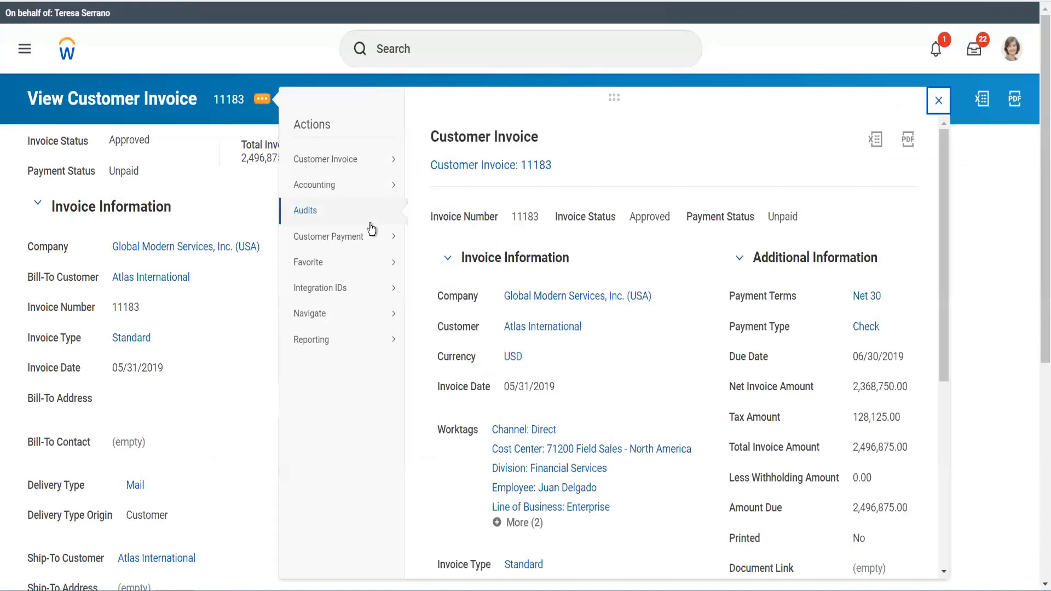
mouse_move(376, 234)
left_click(241, 336)
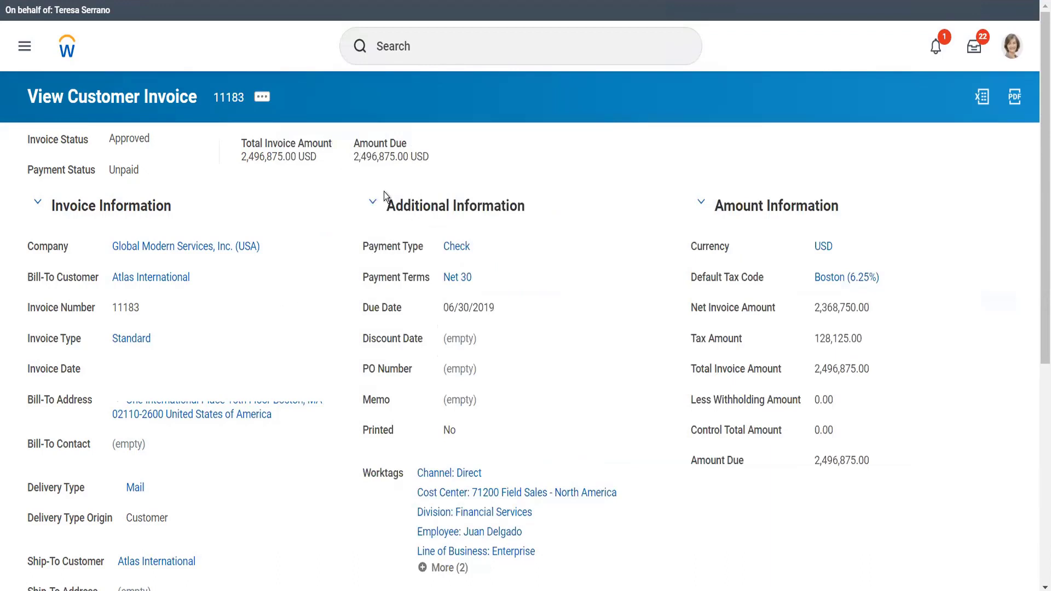
Record a customer payment from invoice 11183 with total amount 100, payment reference "Slip#34343" and memo "Testing 100 $"
left_click(264, 98)
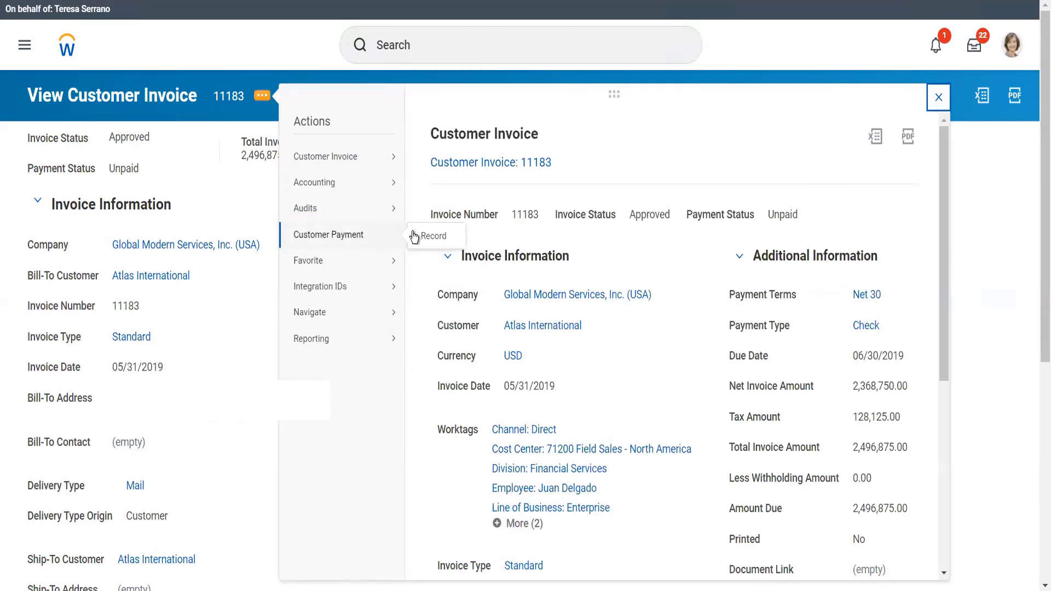
left_click(433, 237)
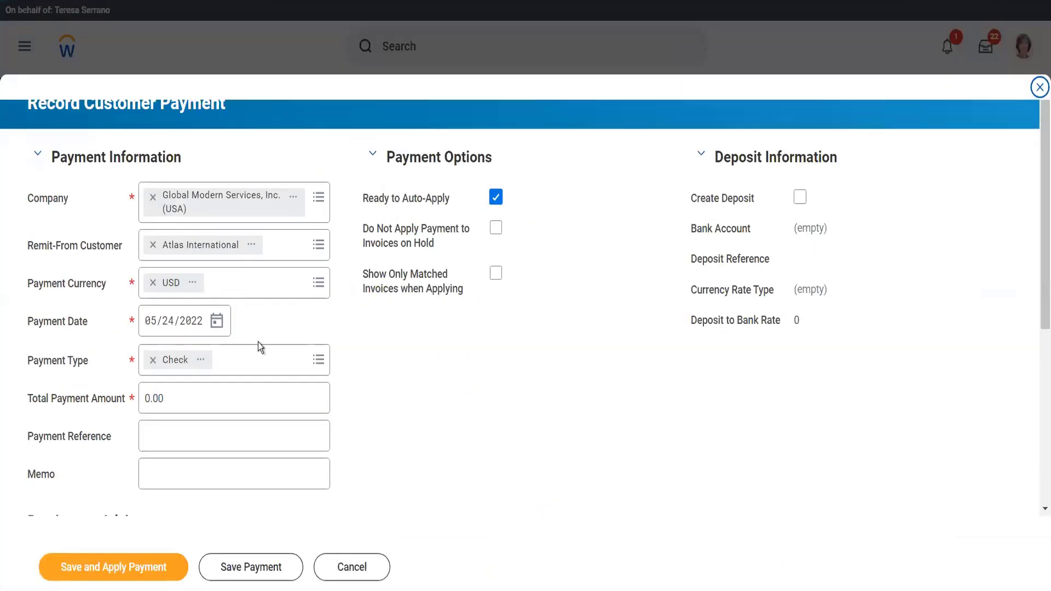
left_click(183, 396)
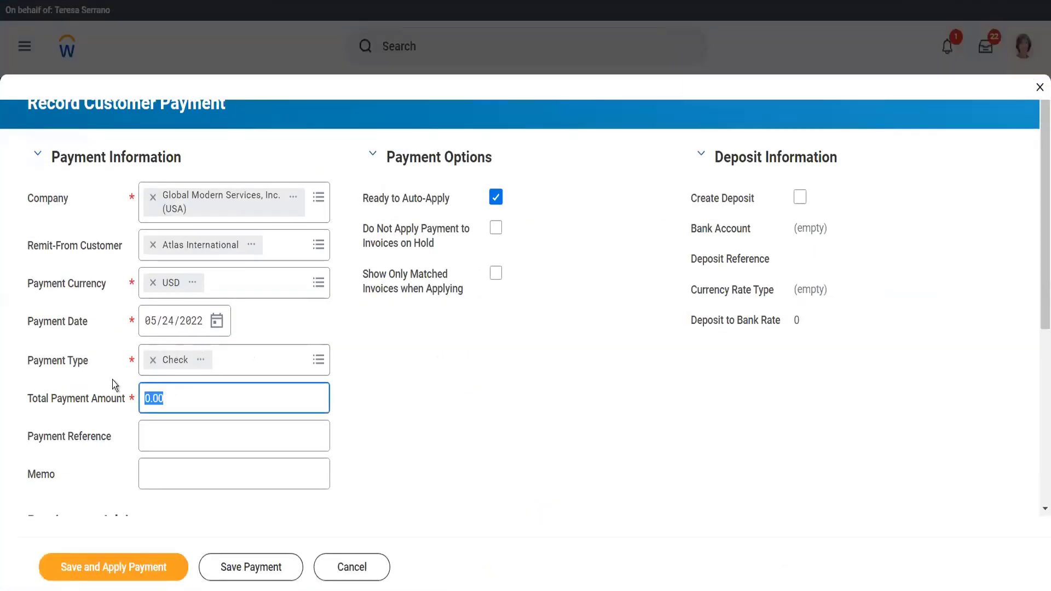
type("100")
key("Tab")
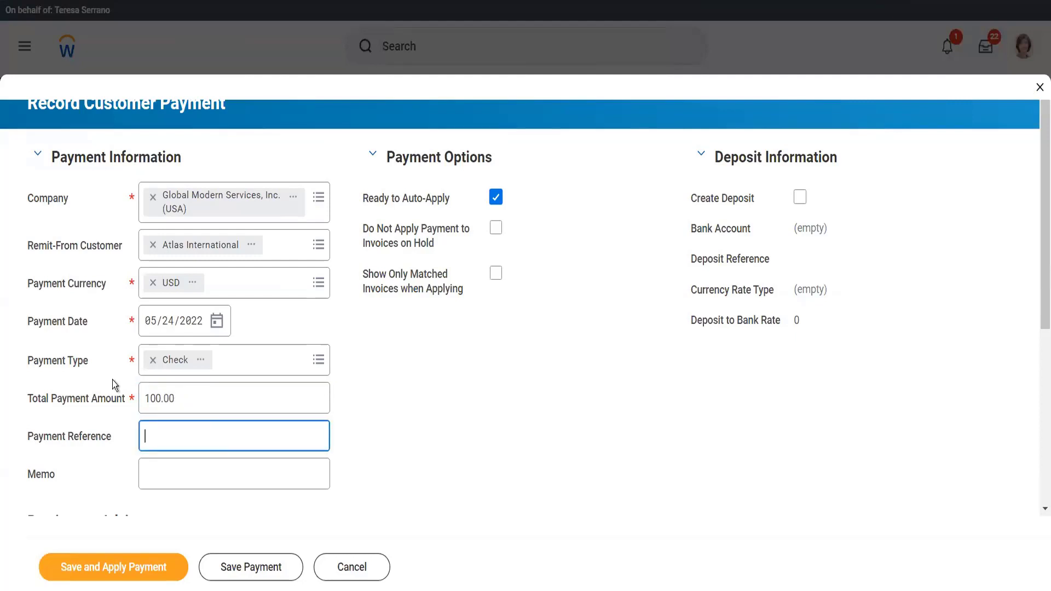
type("Slip#34343")
key("Tab")
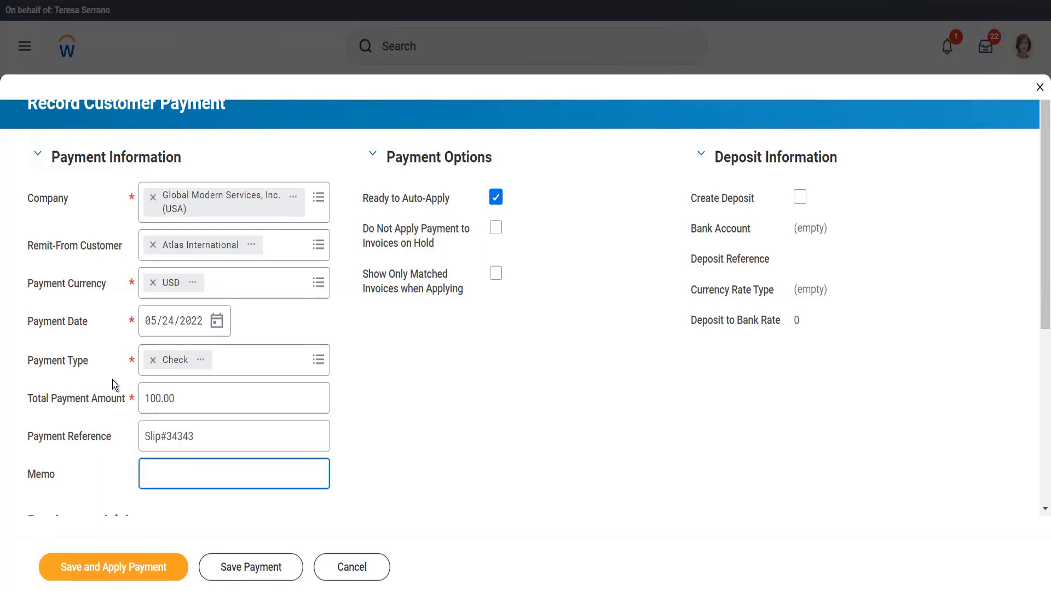
type("Testing 100 $")
Check the remittance advice, save and apply the payment, and submit its application to invoice 11183
scroll(685, 409, "down", 4)
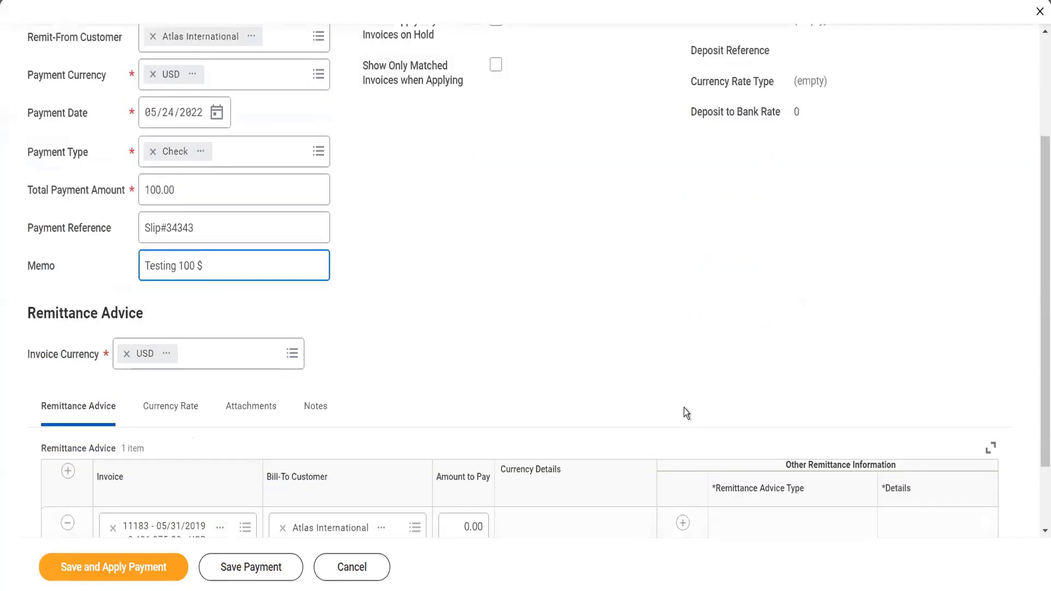
scroll(686, 412, "down", 2)
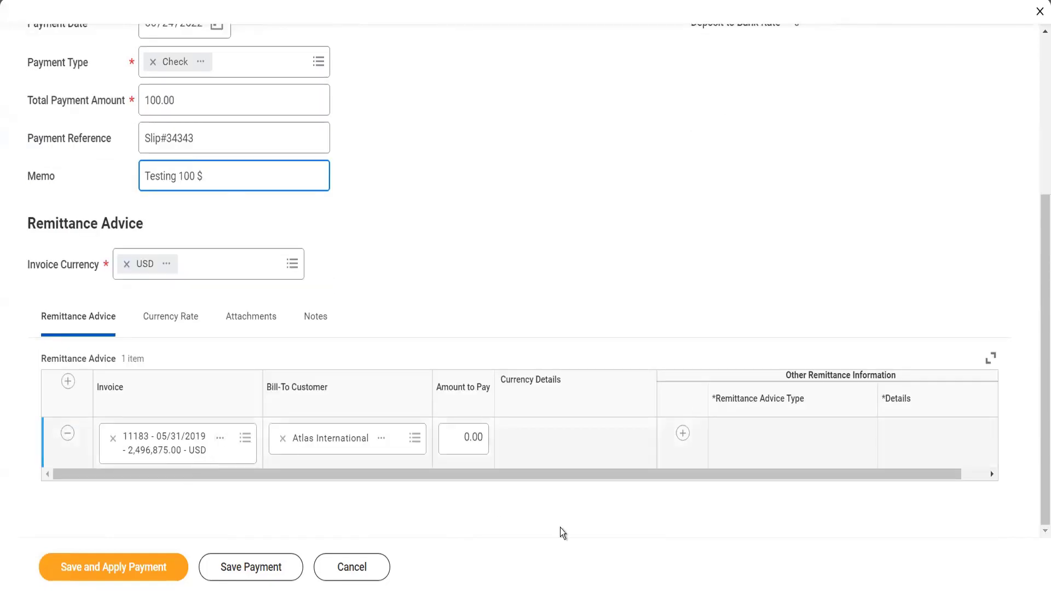
left_click(143, 566)
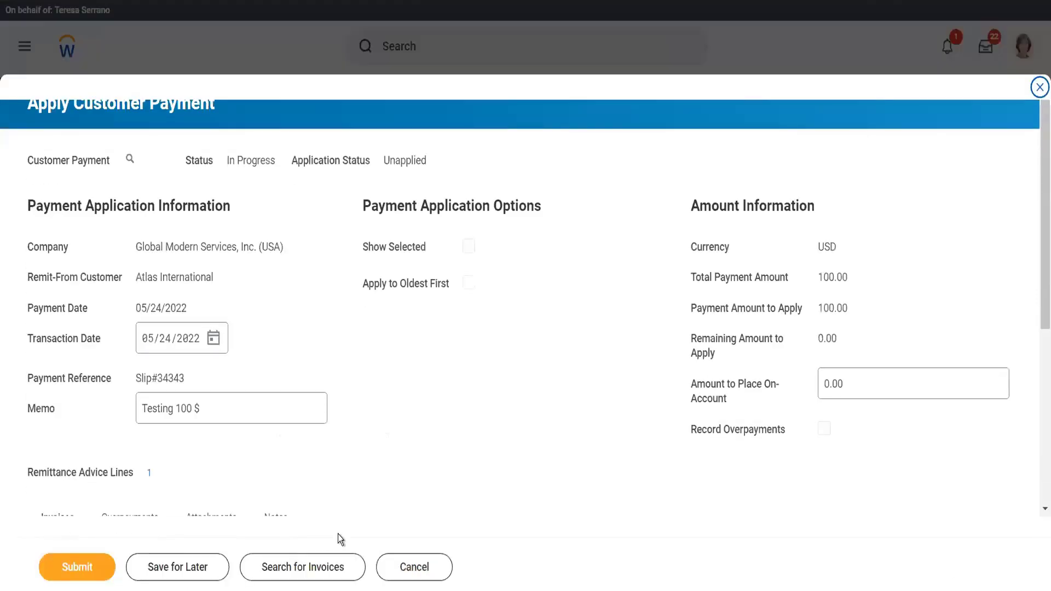
scroll(434, 475, "down", 5)
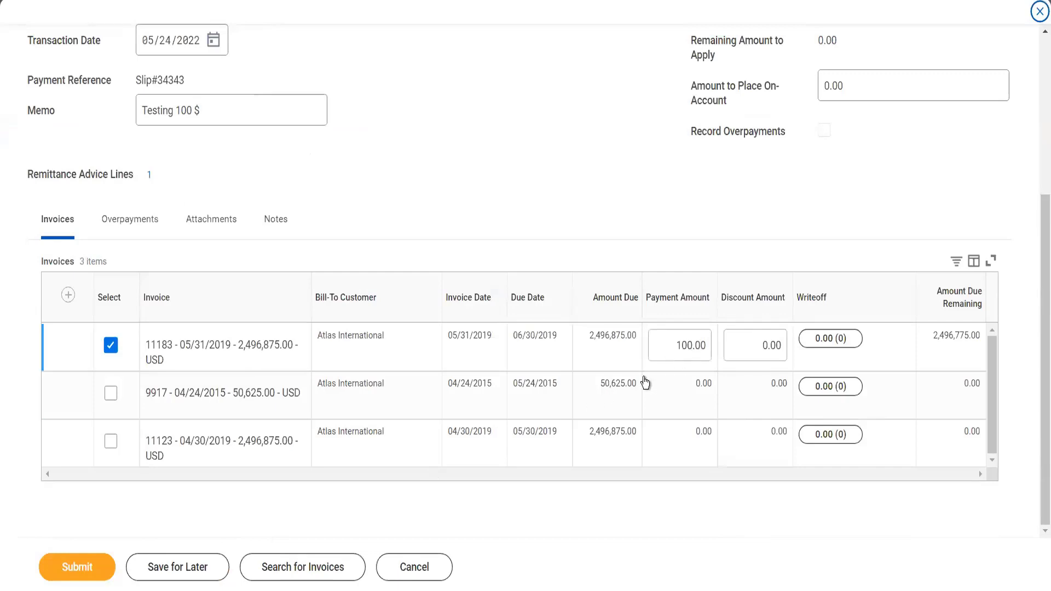
left_click(68, 573)
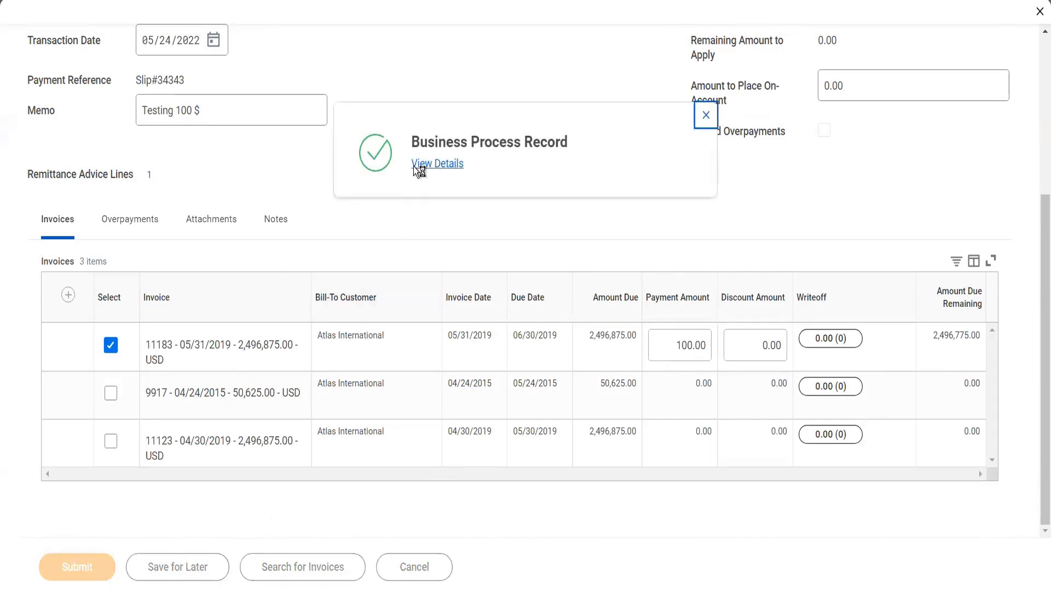
Open the submitted payment's business process details and review the customer payment with its payment application
left_click(432, 165)
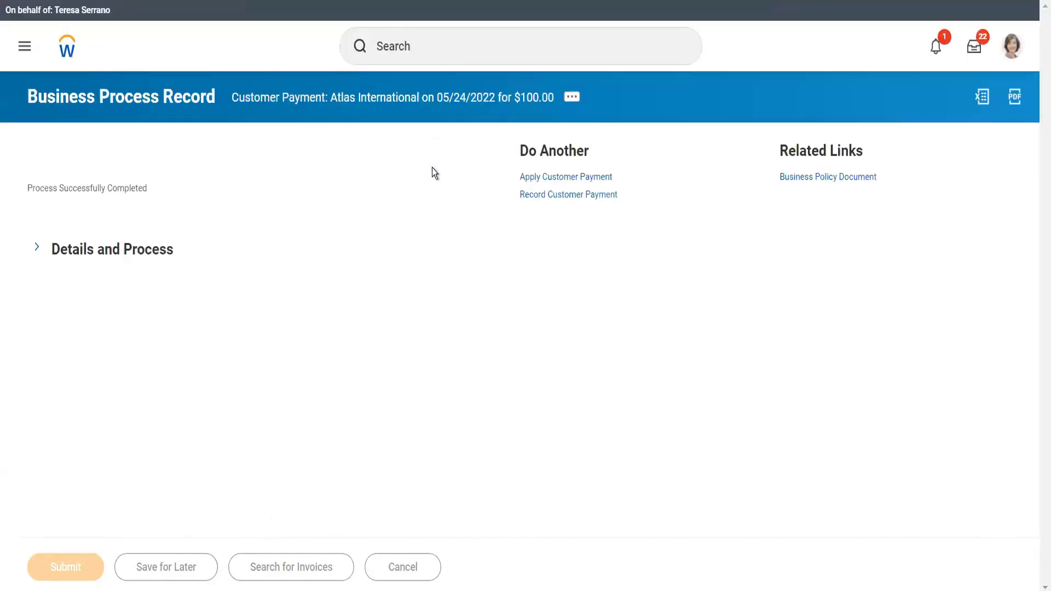
left_click(133, 263)
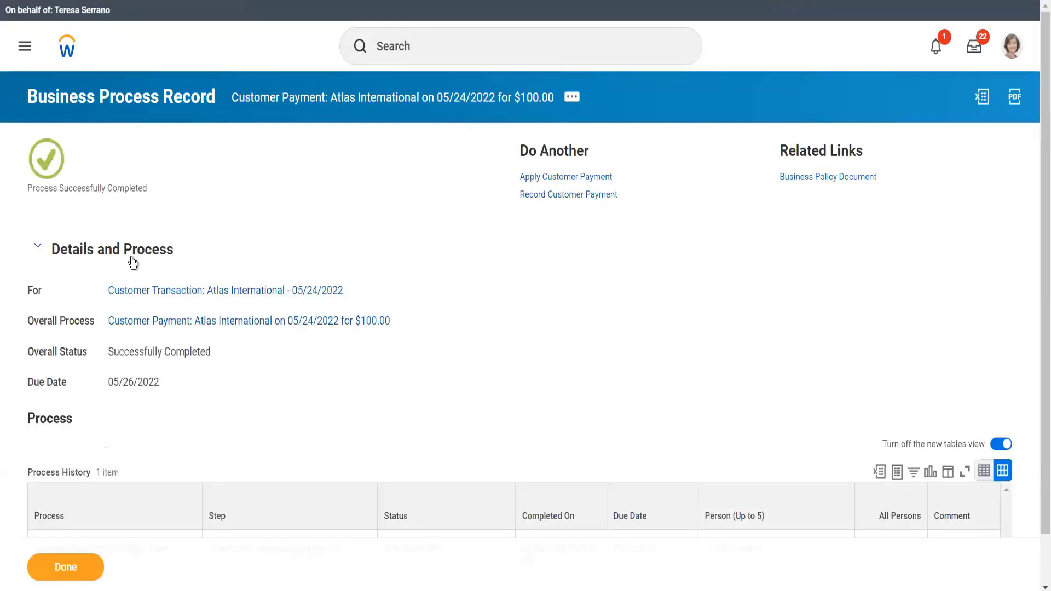
scroll(144, 421, "down", 1)
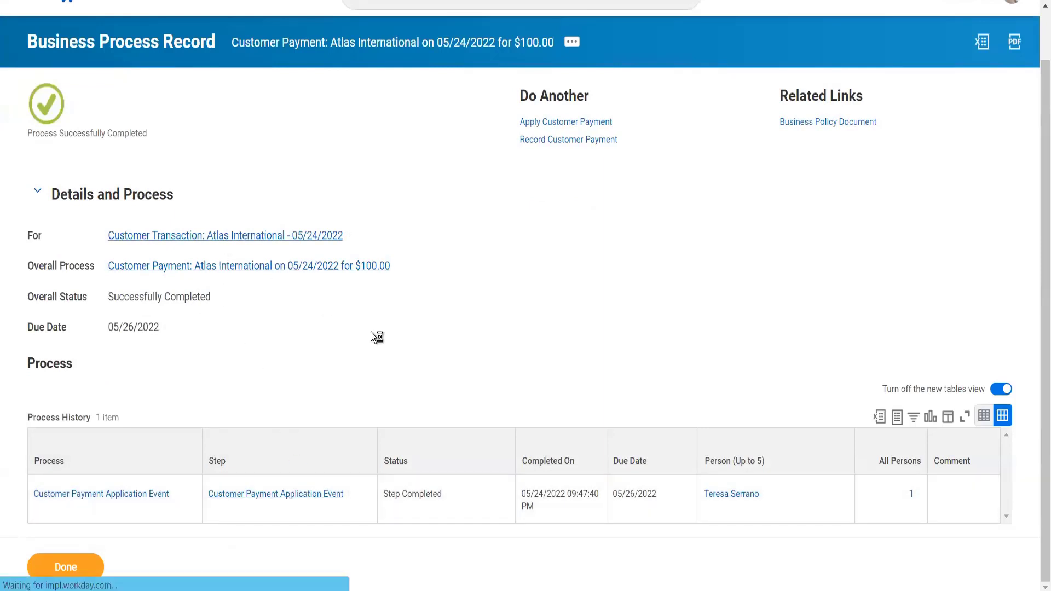
scroll(370, 332, "down", 3)
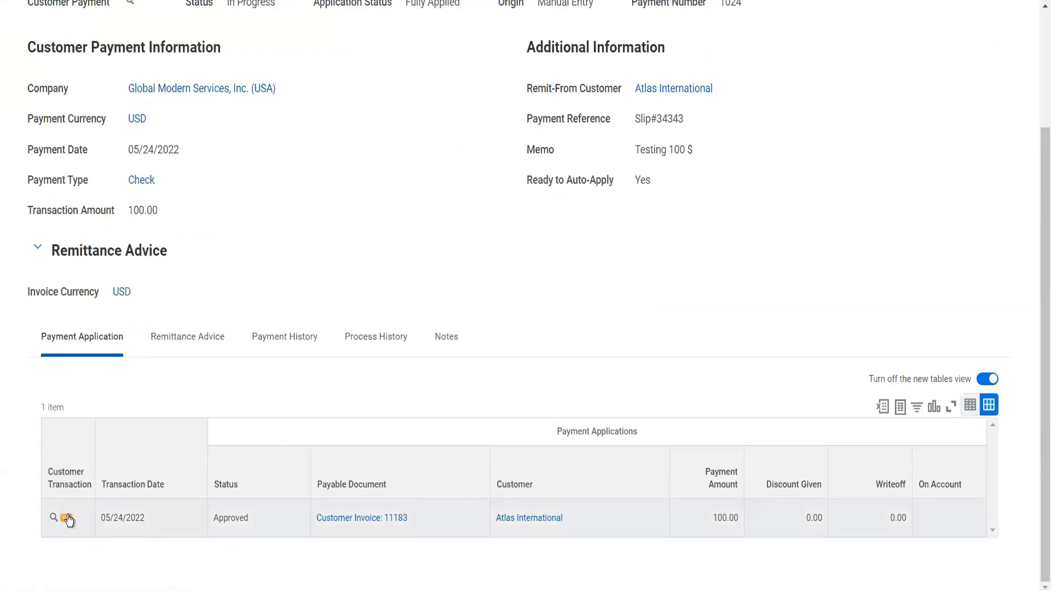
View the accounting for the customer transaction in the payment application and examine its journal information and debit and credit lines
left_click(66, 518)
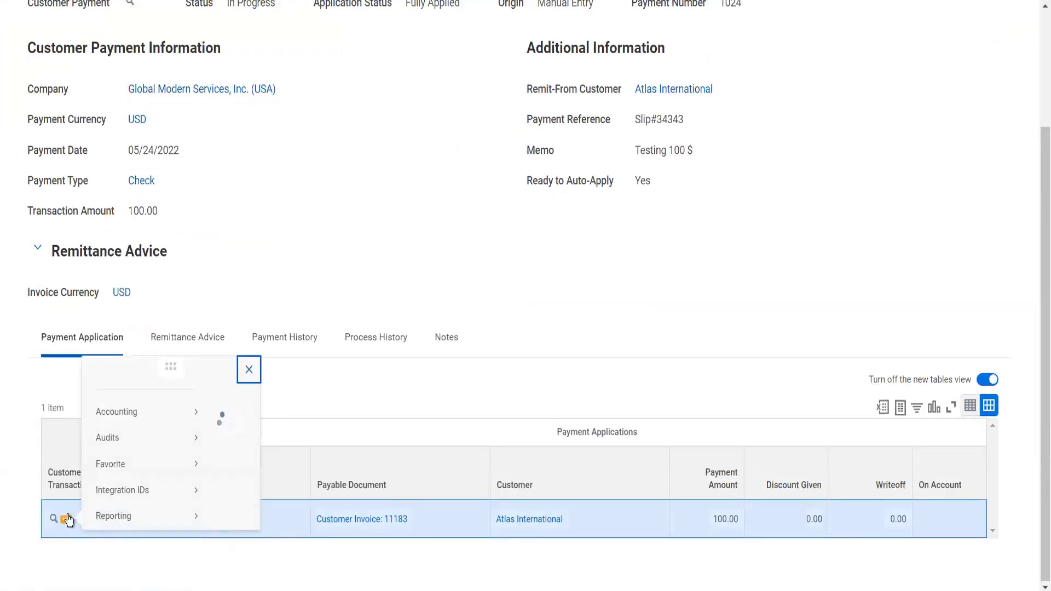
mouse_move(192, 95)
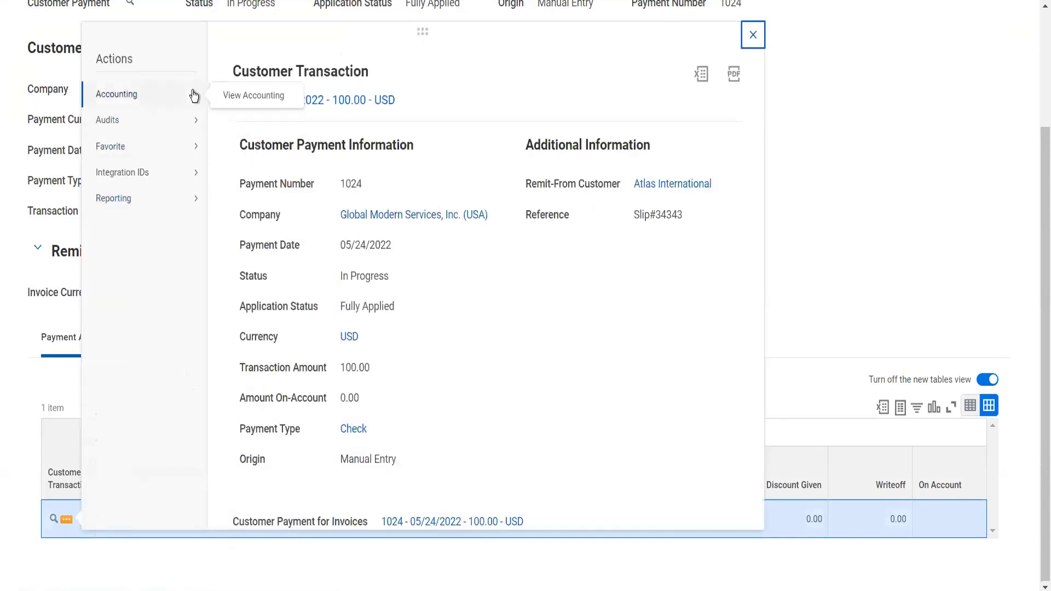
left_click(246, 96)
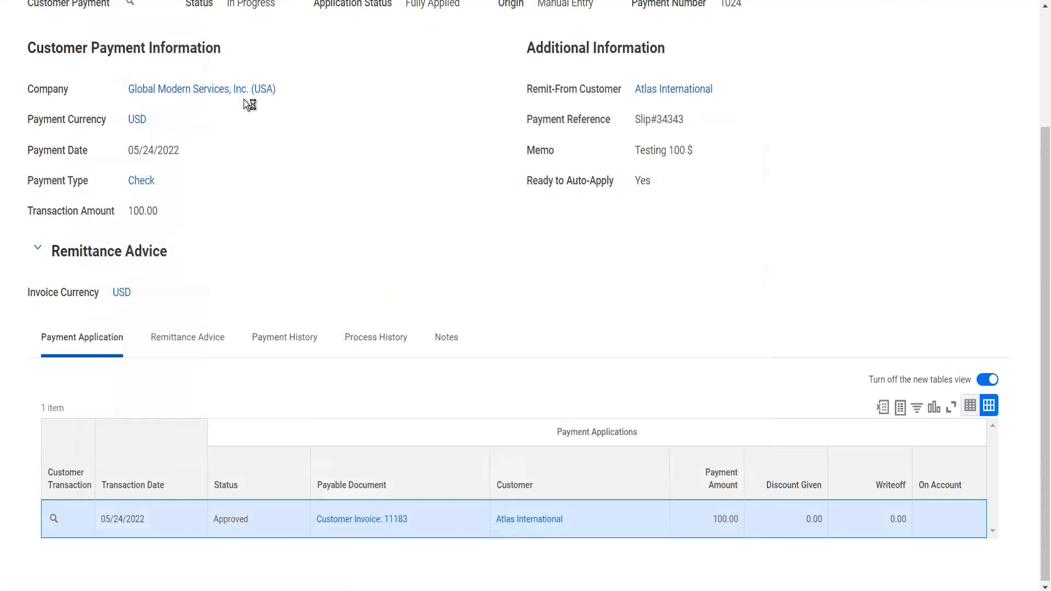
scroll(340, 332, "down", 3)
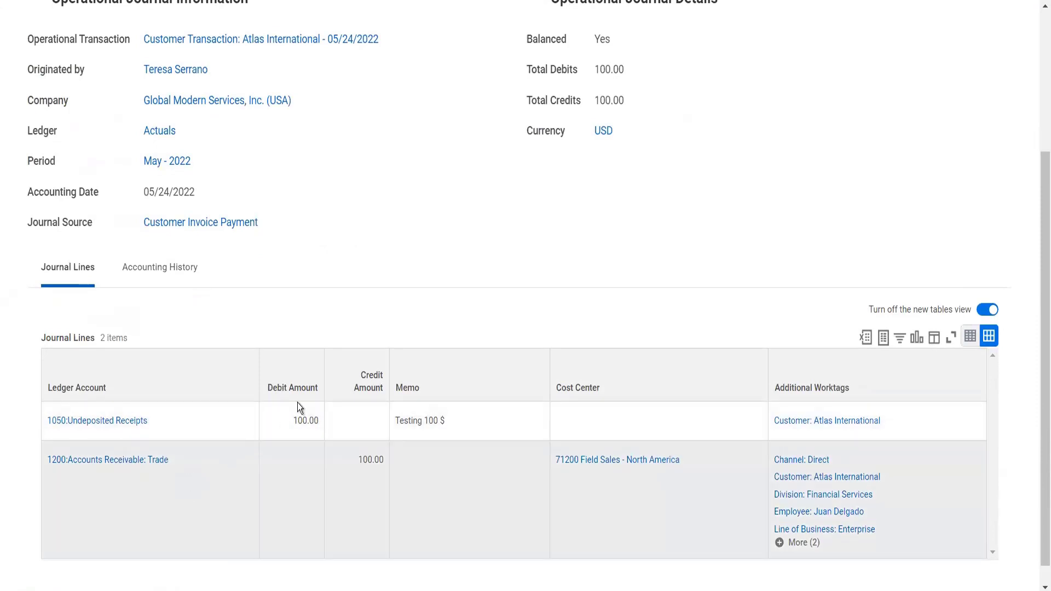
scroll(300, 397, "up", 3)
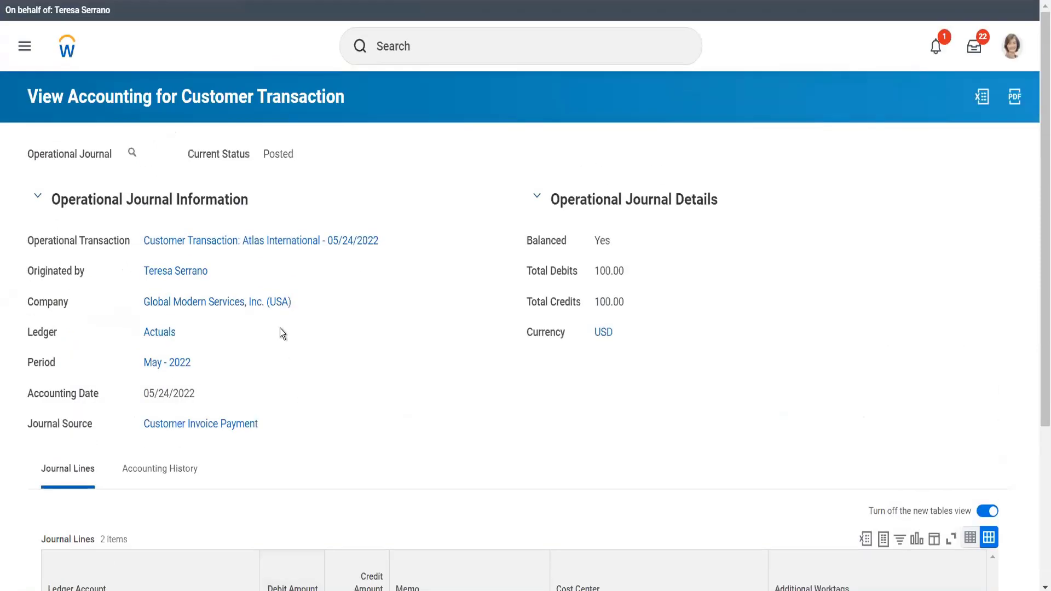
Return to the customer transaction, open customer invoice 11183 from its payment application, and check the invoice's status and available actions
left_click(293, 242)
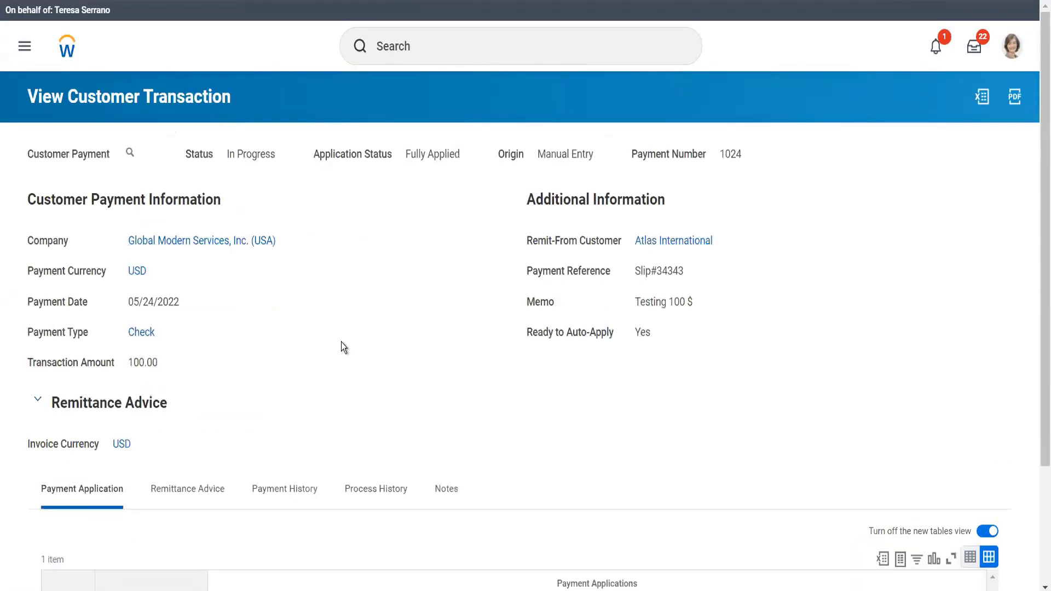
scroll(265, 444, "down", 2)
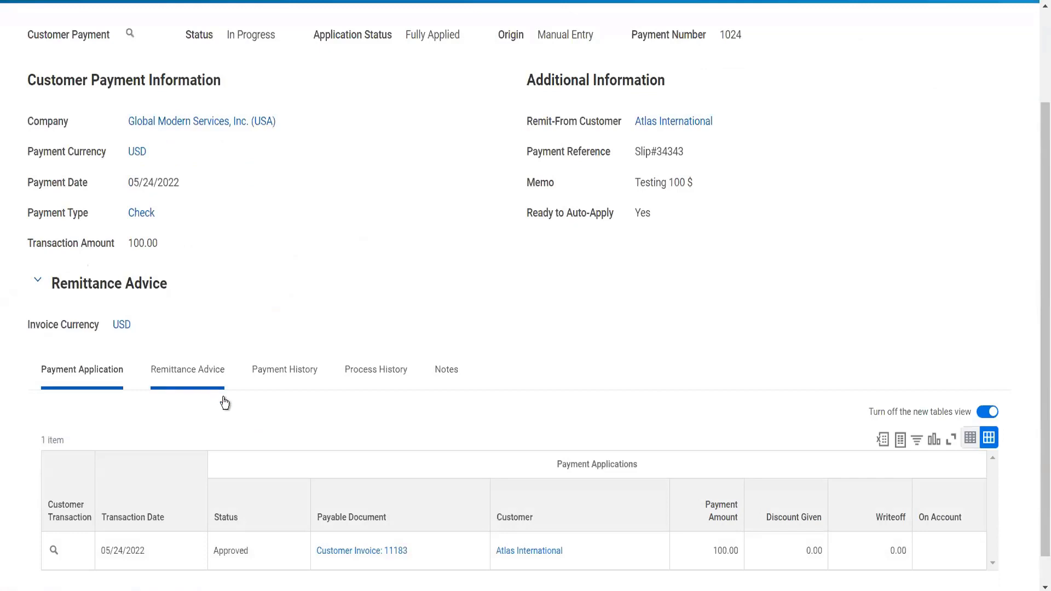
left_click(343, 554)
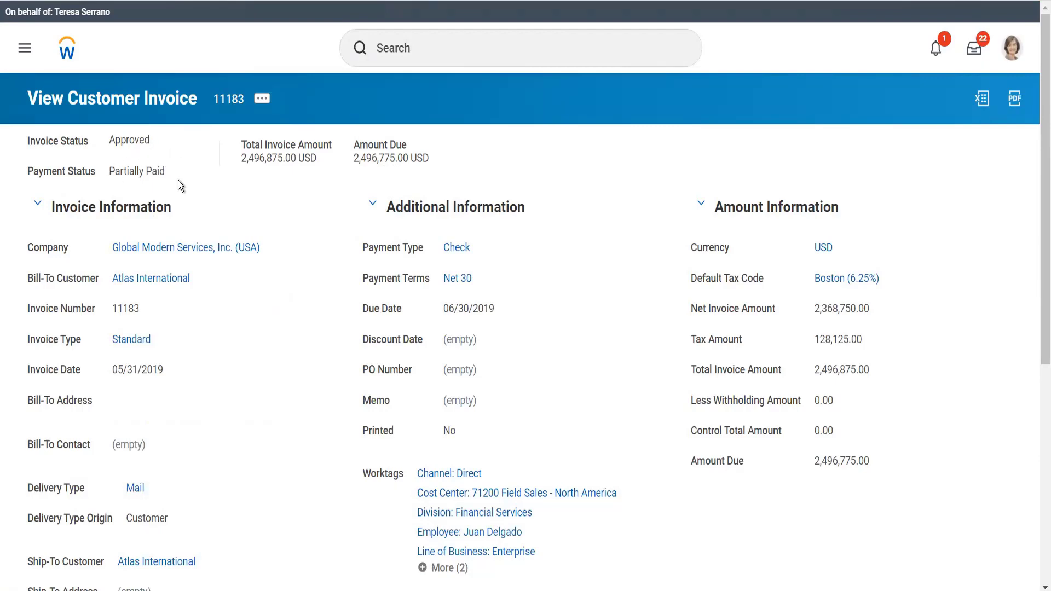
left_click(262, 99)
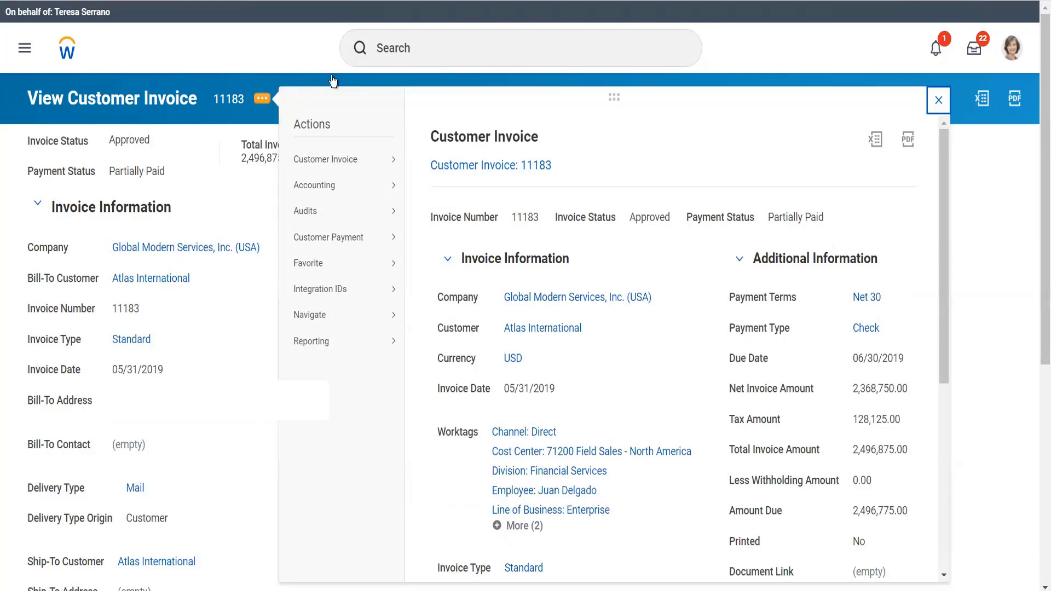
Search for the tasks for recording a customer payment and creating a customer deposit without opening either one
left_click(427, 43)
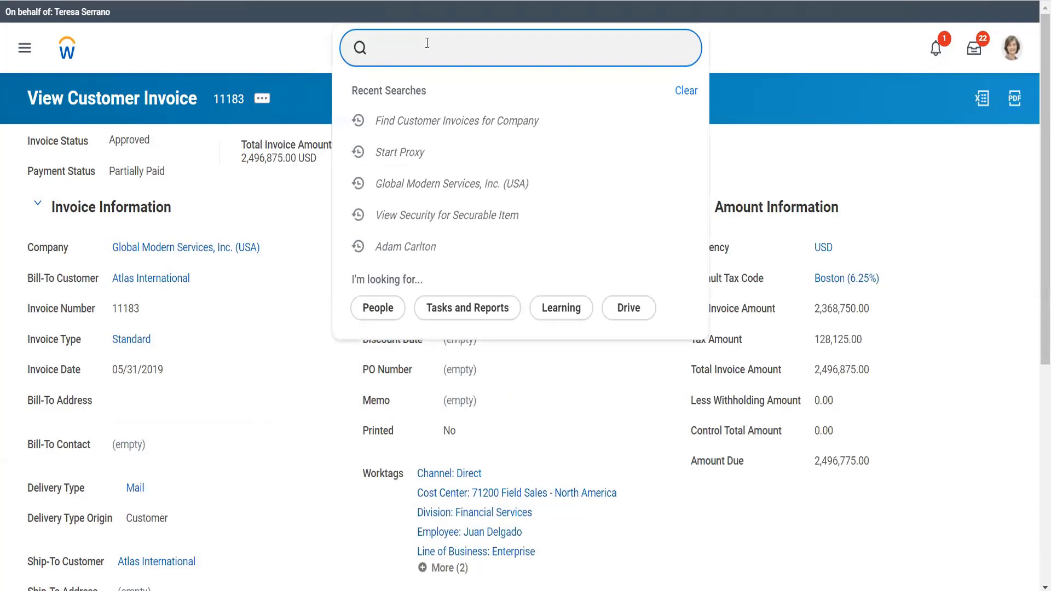
type("record cust pay")
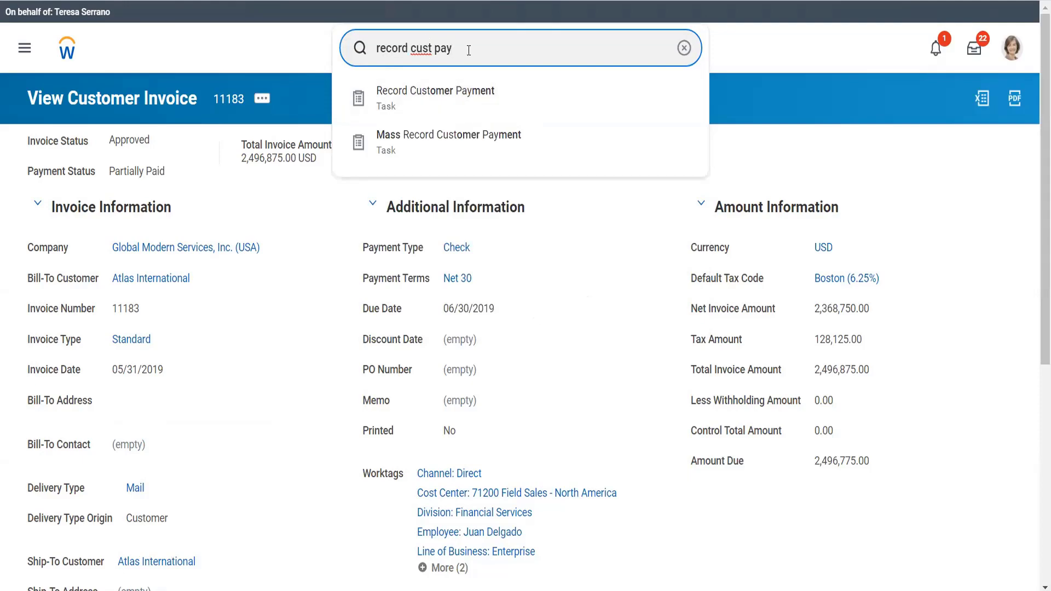
left_click_drag(452, 48, 359, 47)
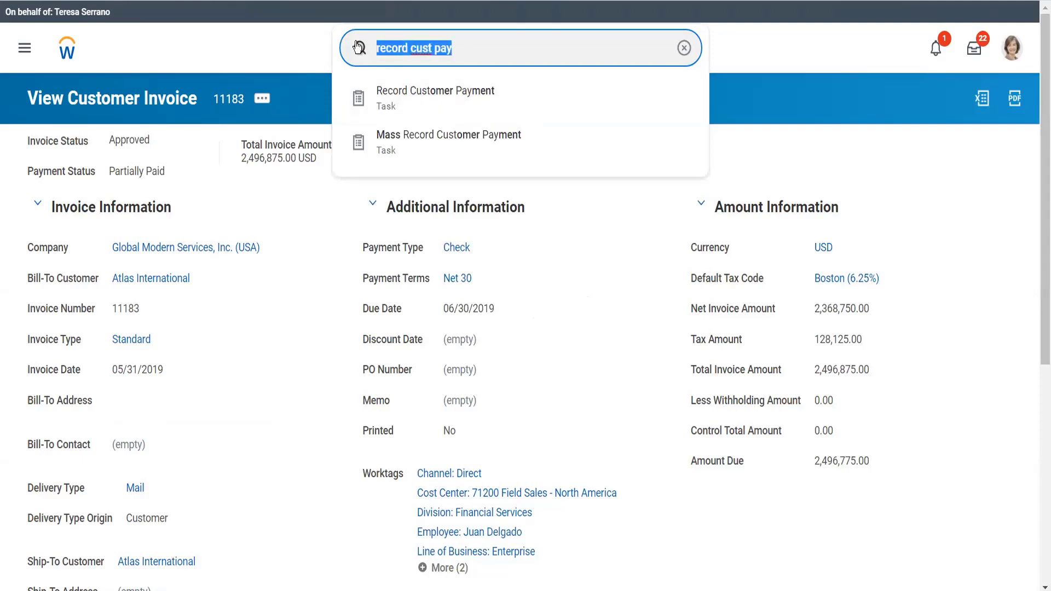
type("cr cust fe")
key("BackSpace")
key("BackSpace")
type("de")
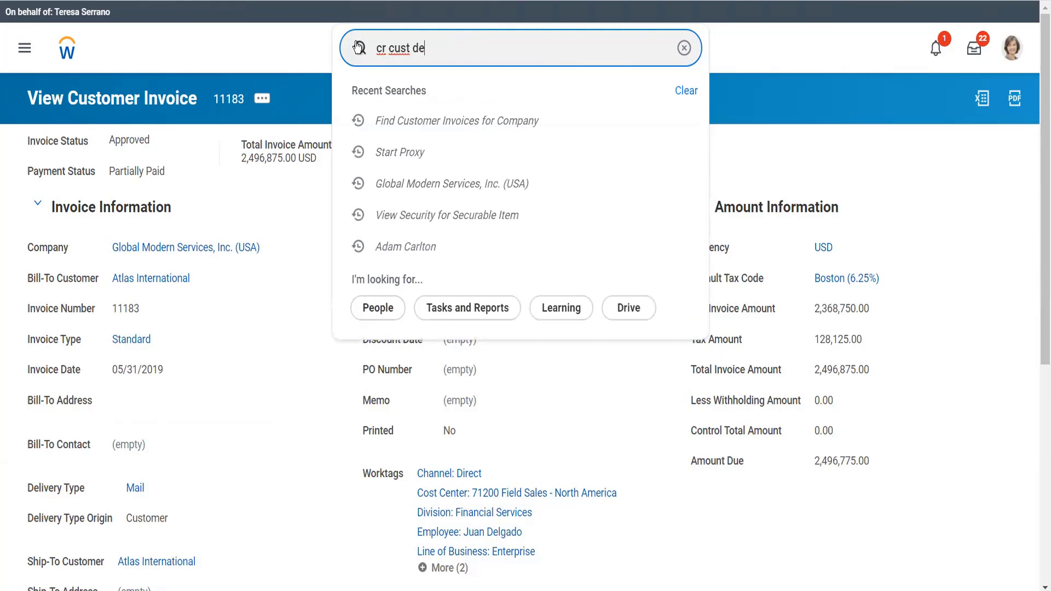
type("po")
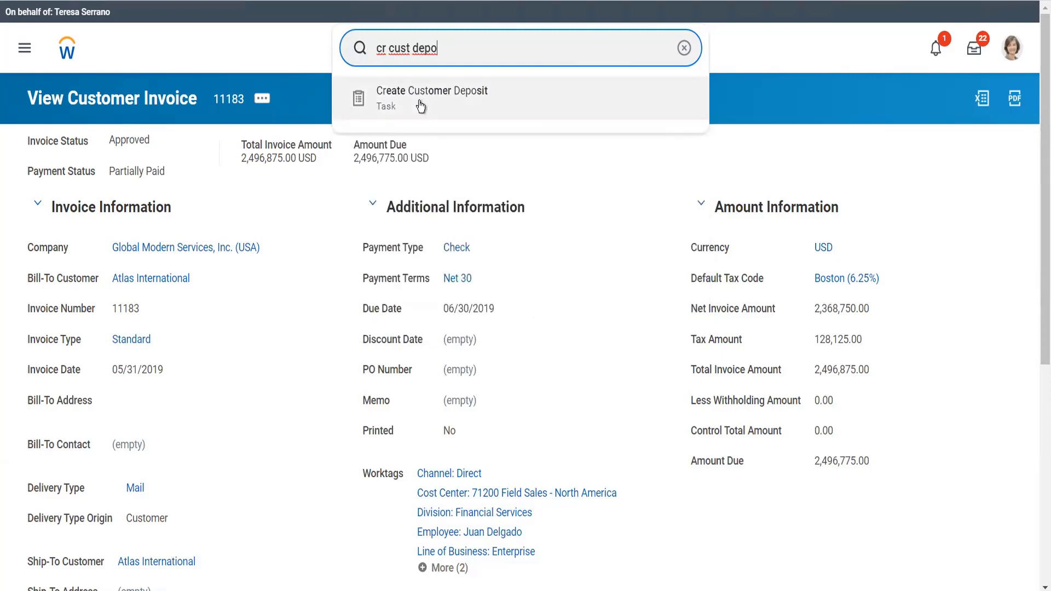
left_click(242, 313)
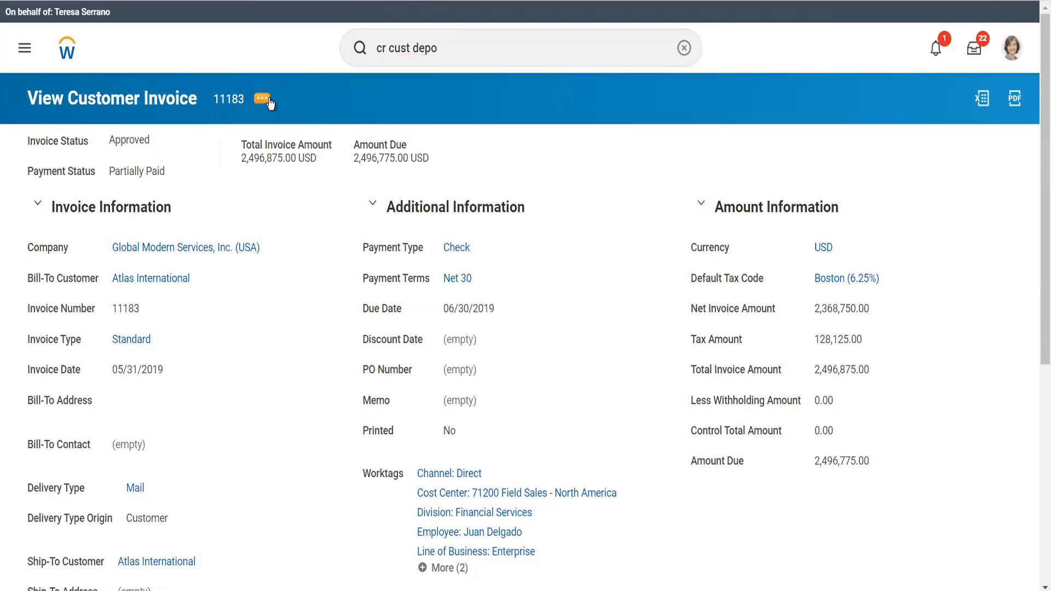
Start recording a customer payment from invoice 11183 with Create Deposit enabled, bank account BofA Checking and deposit reference "Slip#34343"
left_click(267, 99)
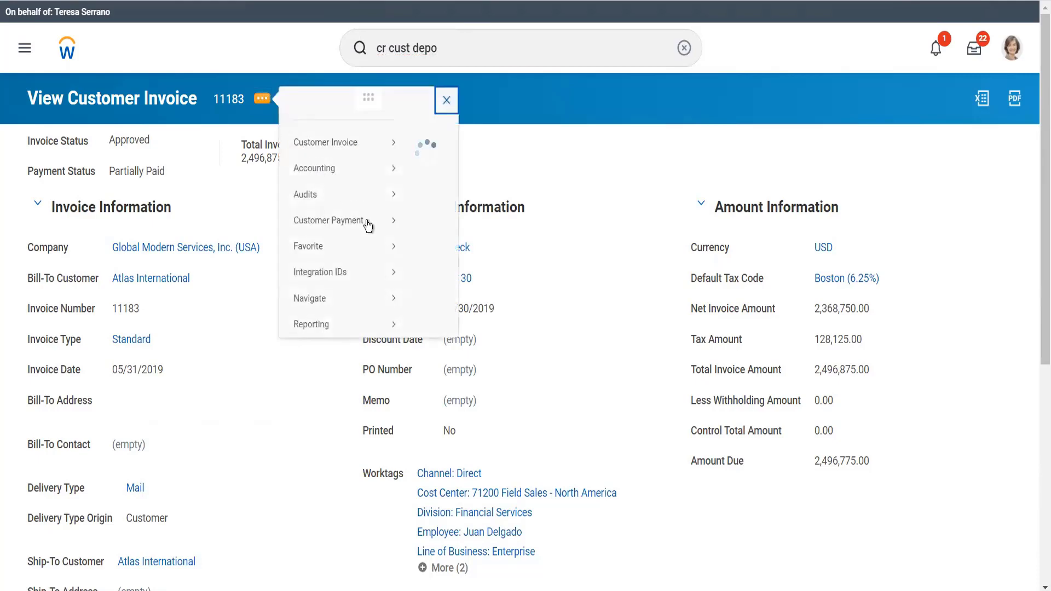
mouse_move(373, 236)
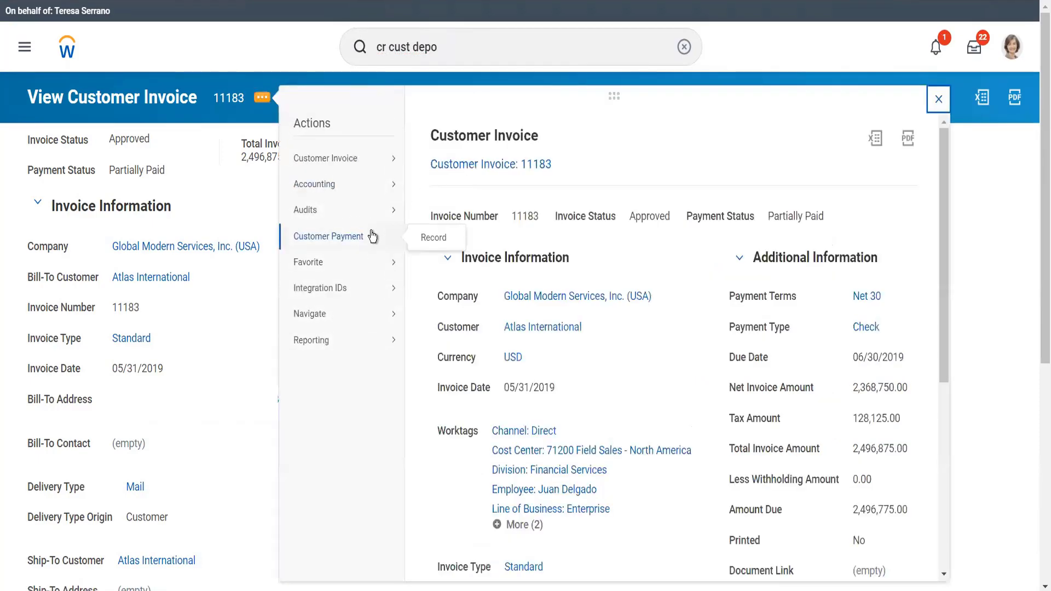
left_click(432, 239)
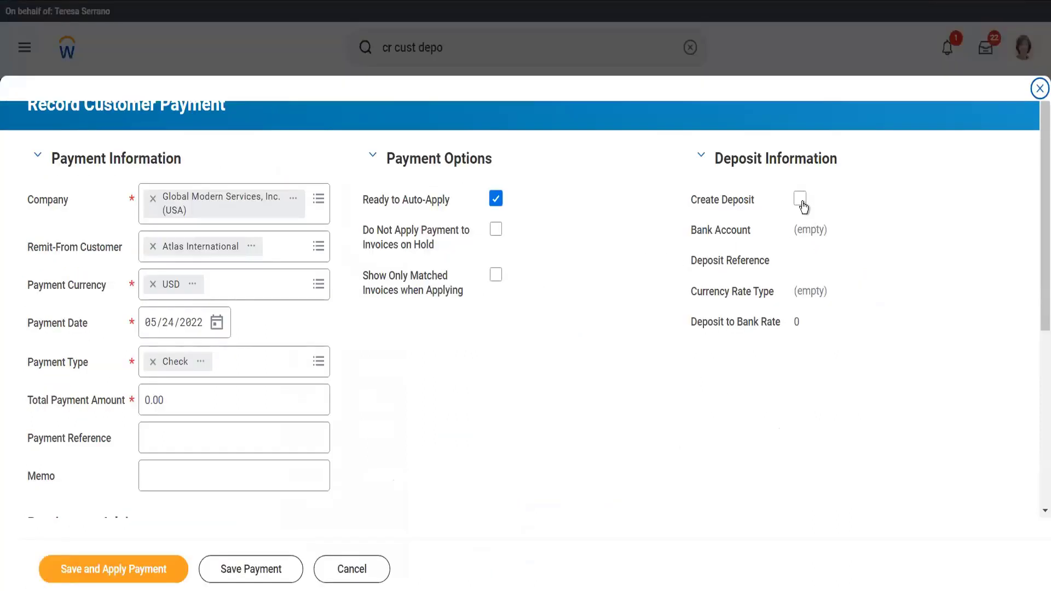
left_click(802, 205)
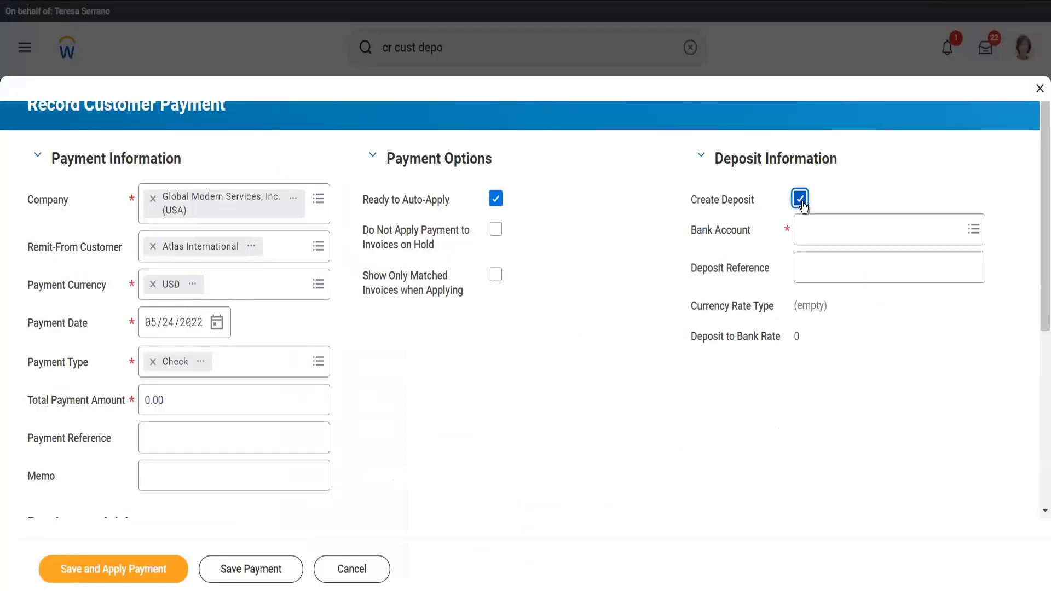
left_click(827, 233)
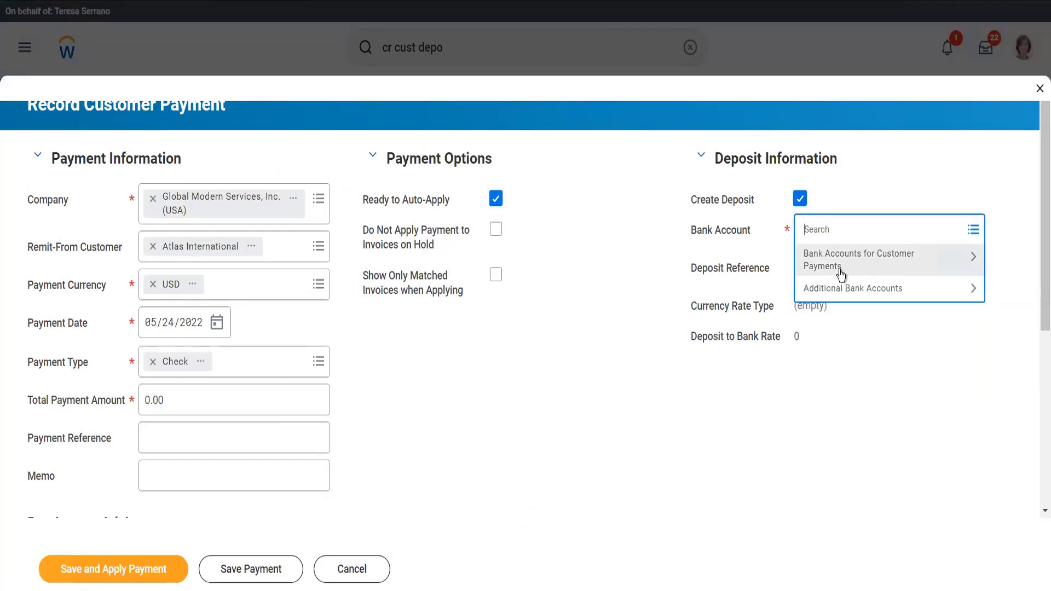
left_click(841, 273)
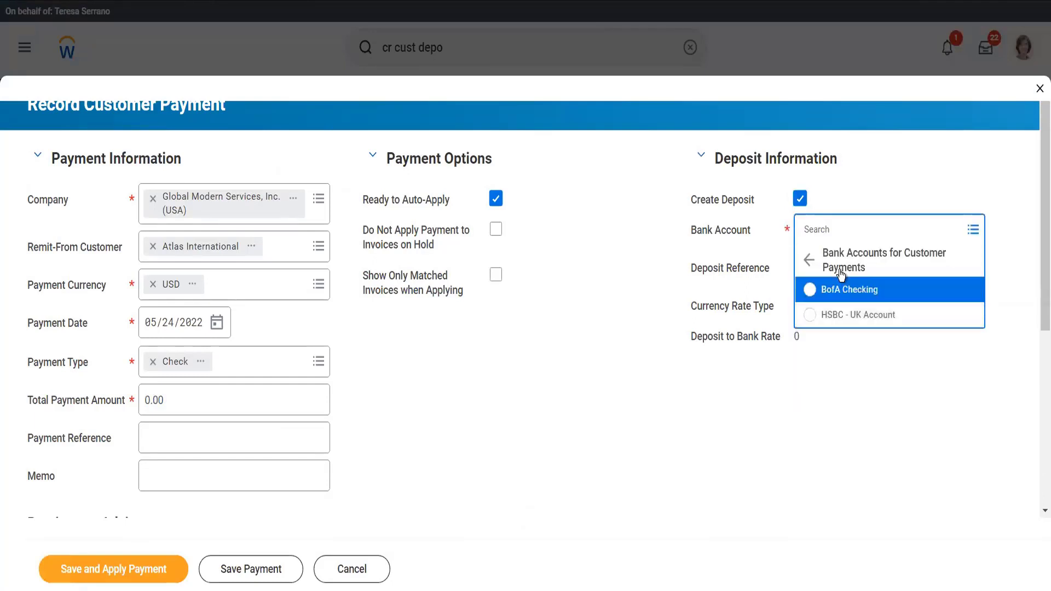
left_click(848, 303)
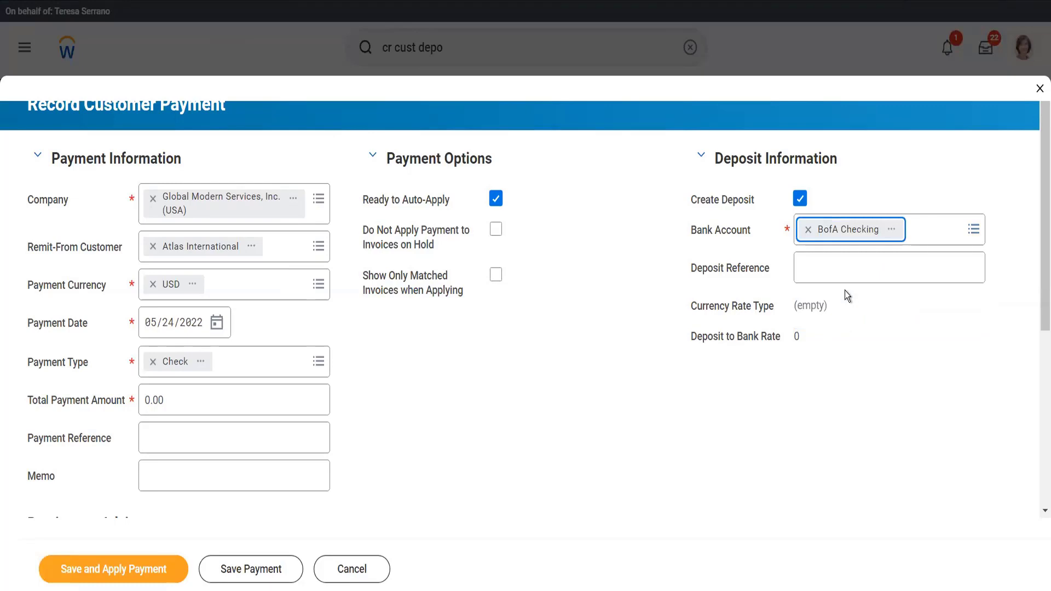
left_click(846, 274)
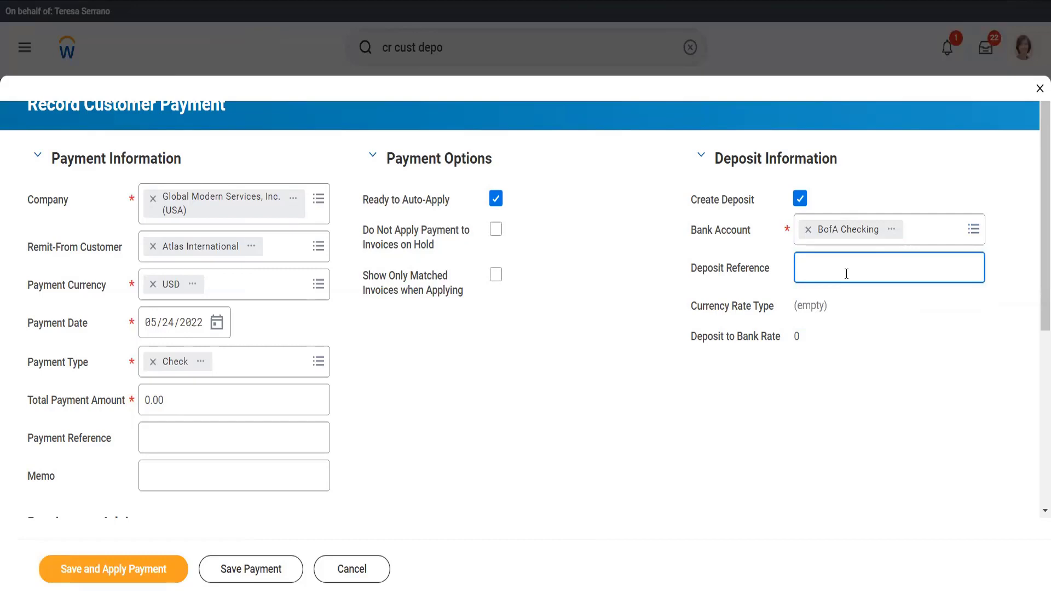
type("Slip#34342")
Set the total payment amount to 100 and the payment reference to "Check#3424", leaving the memo empty
left_click(227, 398)
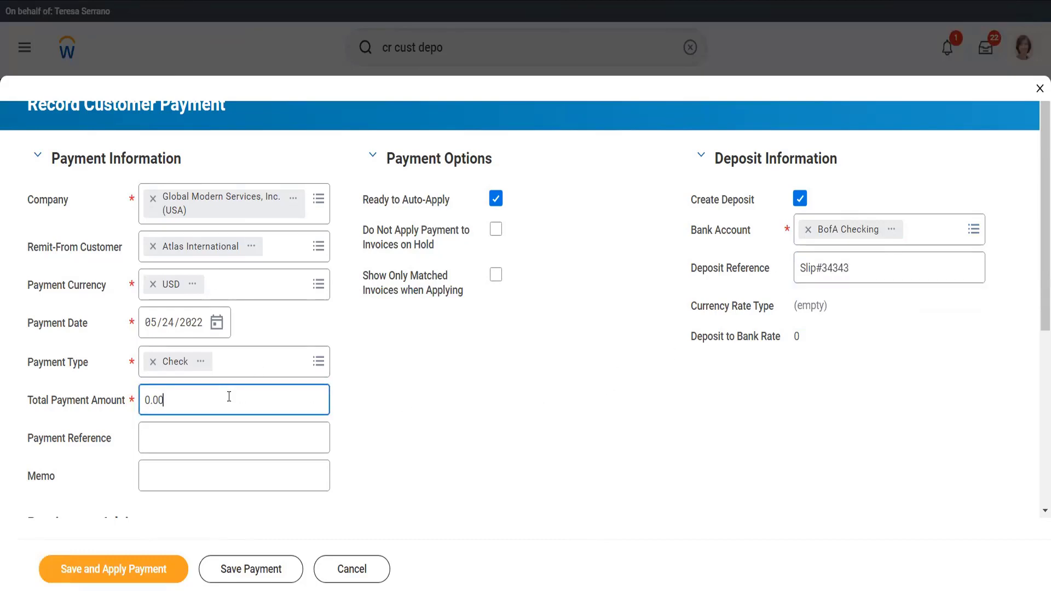
type("100")
key("Tab")
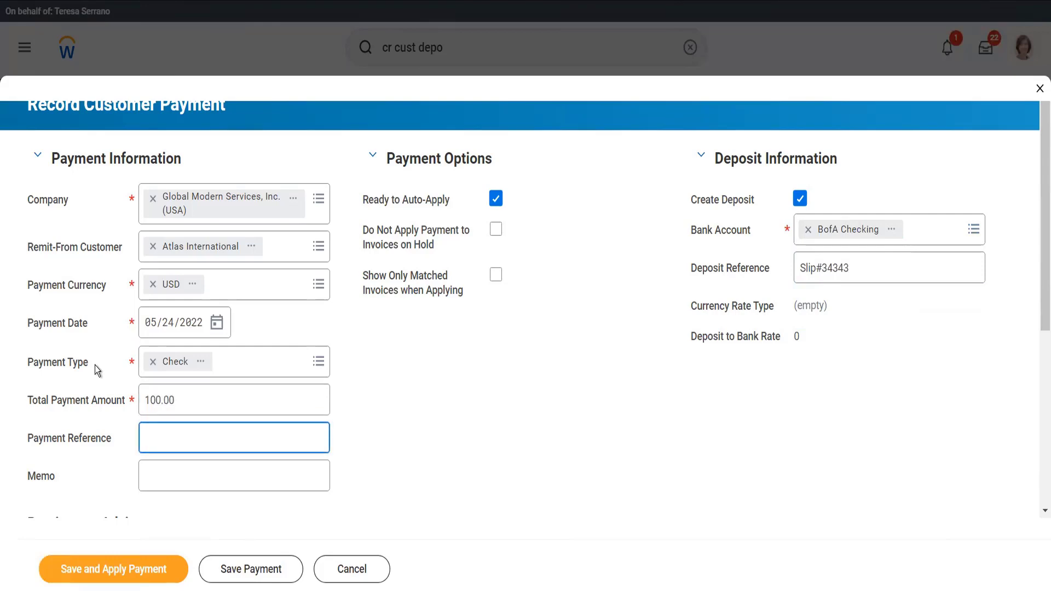
type("Check#3424")
left_click(199, 476)
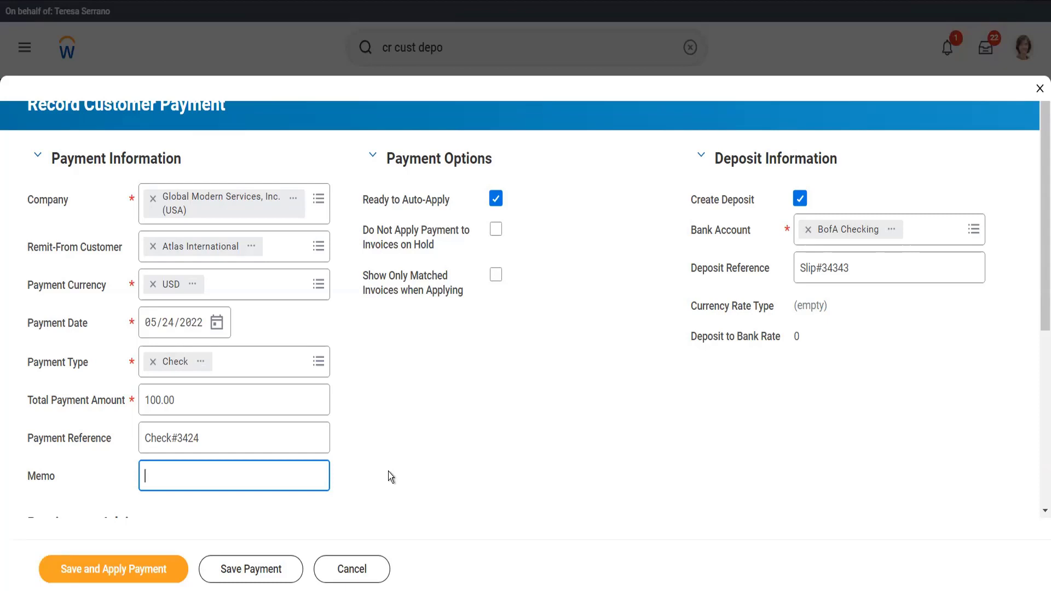
Save and apply the payment, check the selected invoice 11183, and submit the payment application
scroll(379, 448, "down", 5)
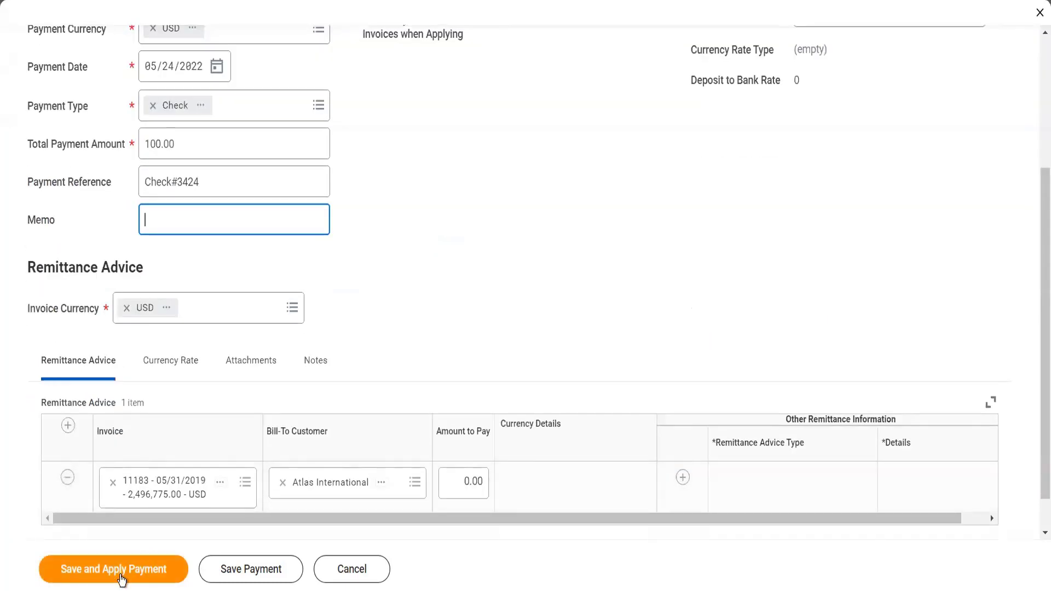
left_click(122, 580)
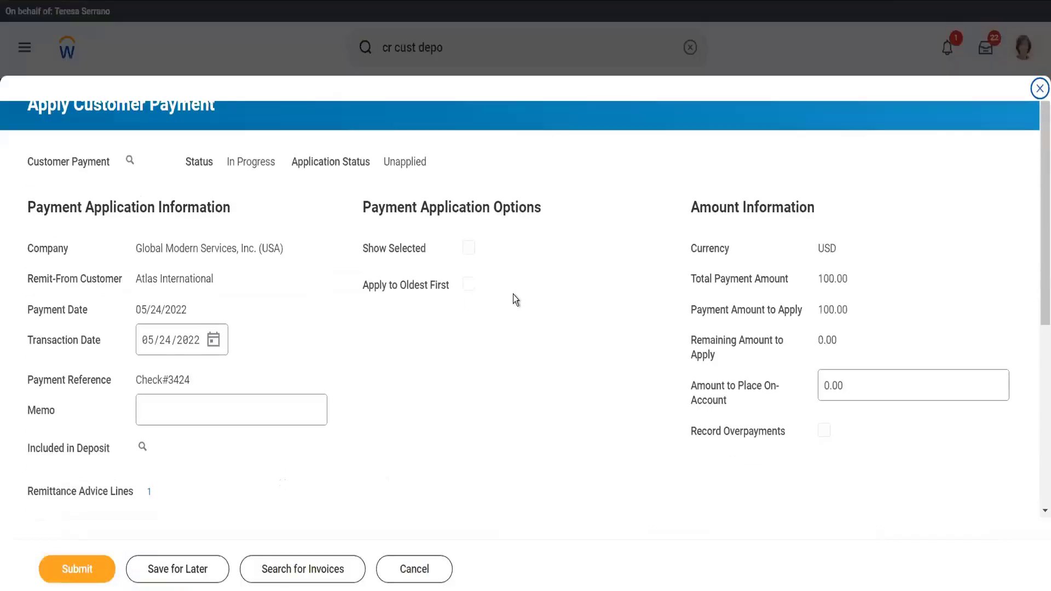
scroll(514, 299, "down", 5)
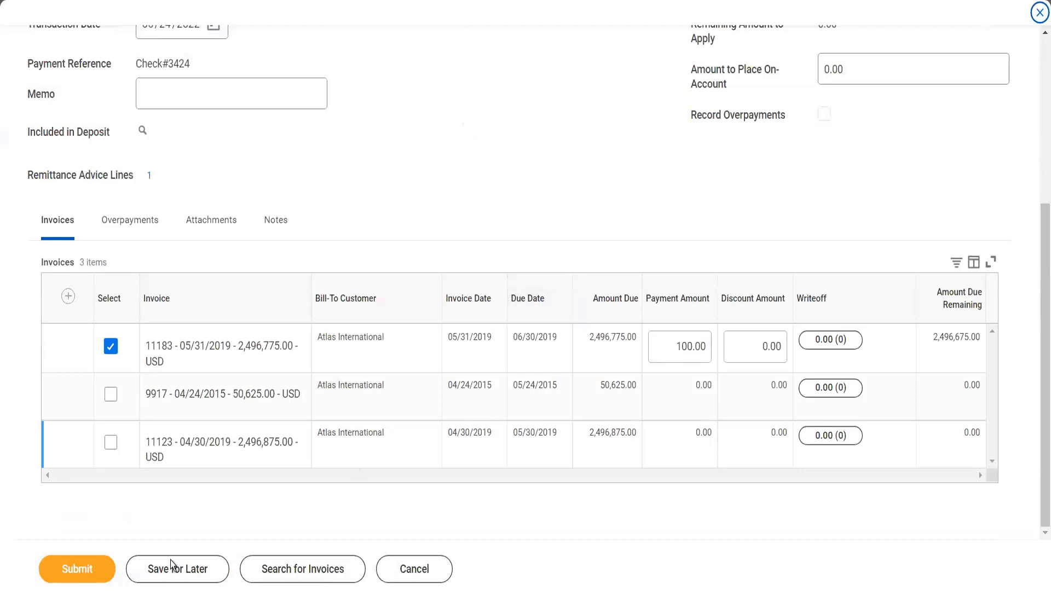
left_click(91, 567)
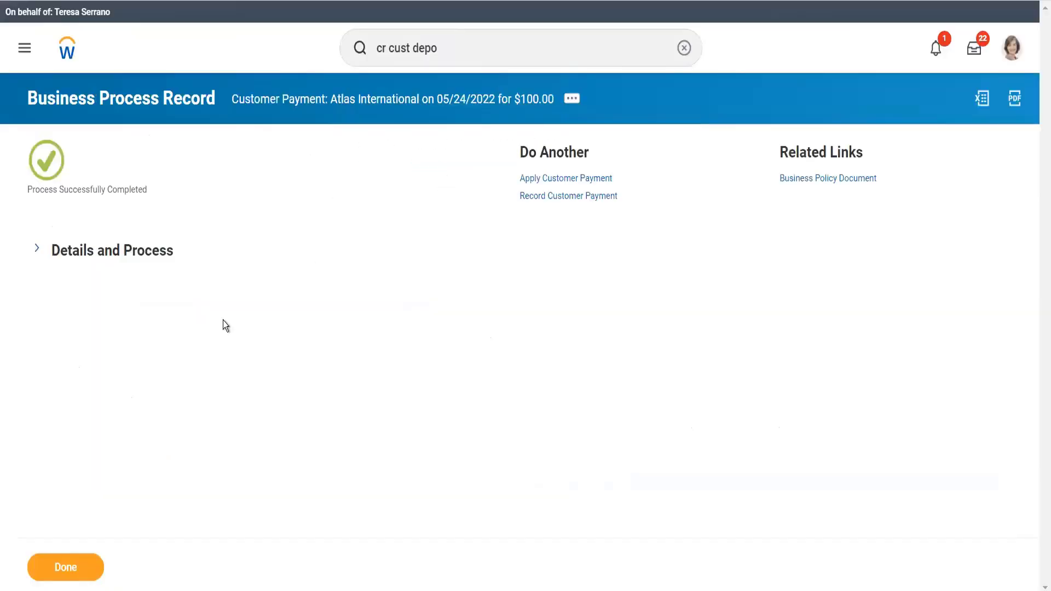
Review the submitted customer transaction's deposit detail and payment application, and open customer invoice 11183 from it
left_click(160, 259)
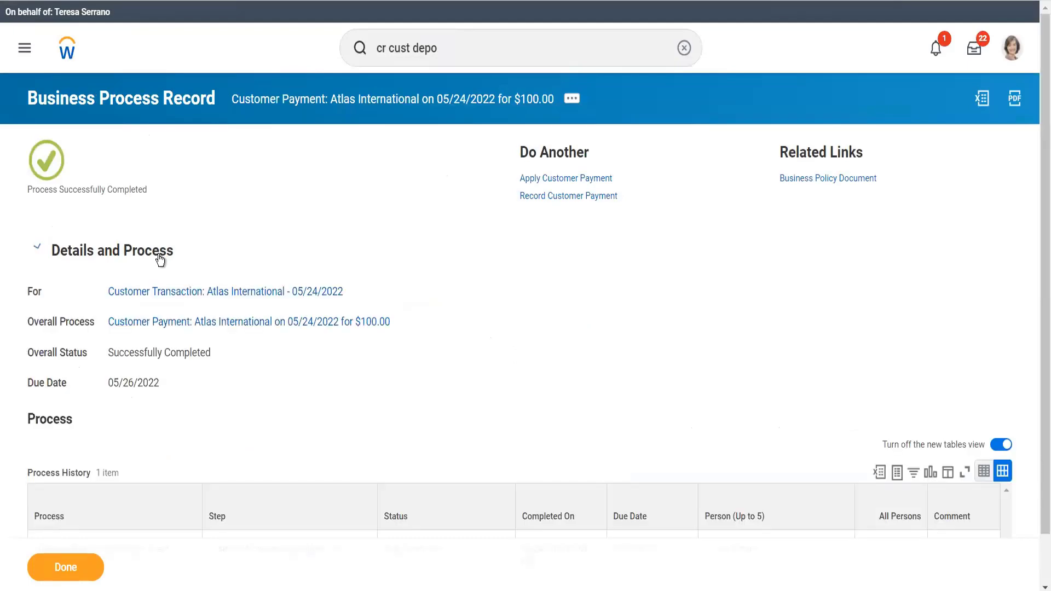
left_click(170, 294)
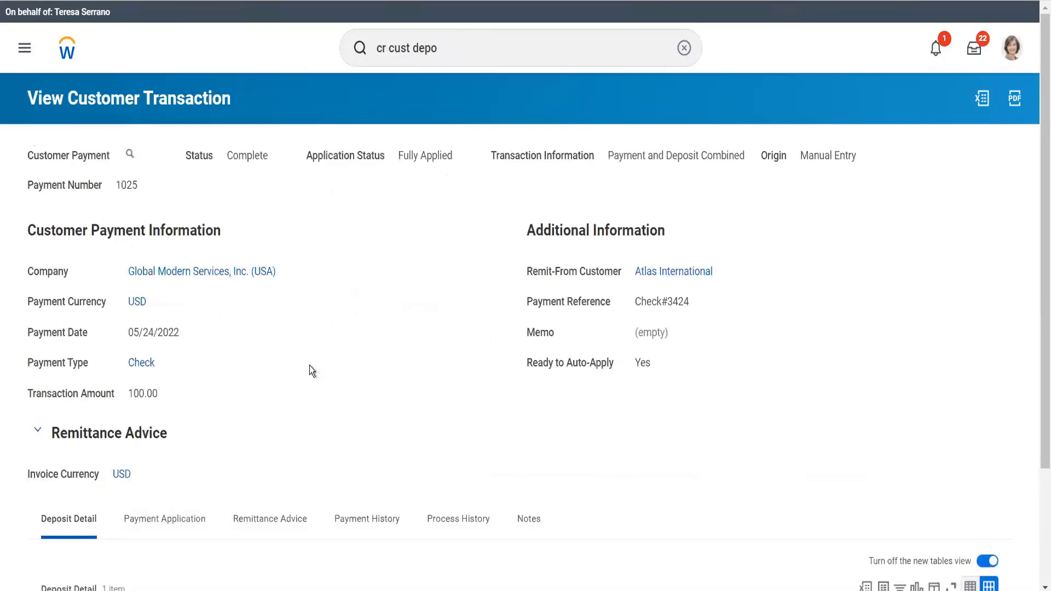
scroll(310, 371, "down", 3)
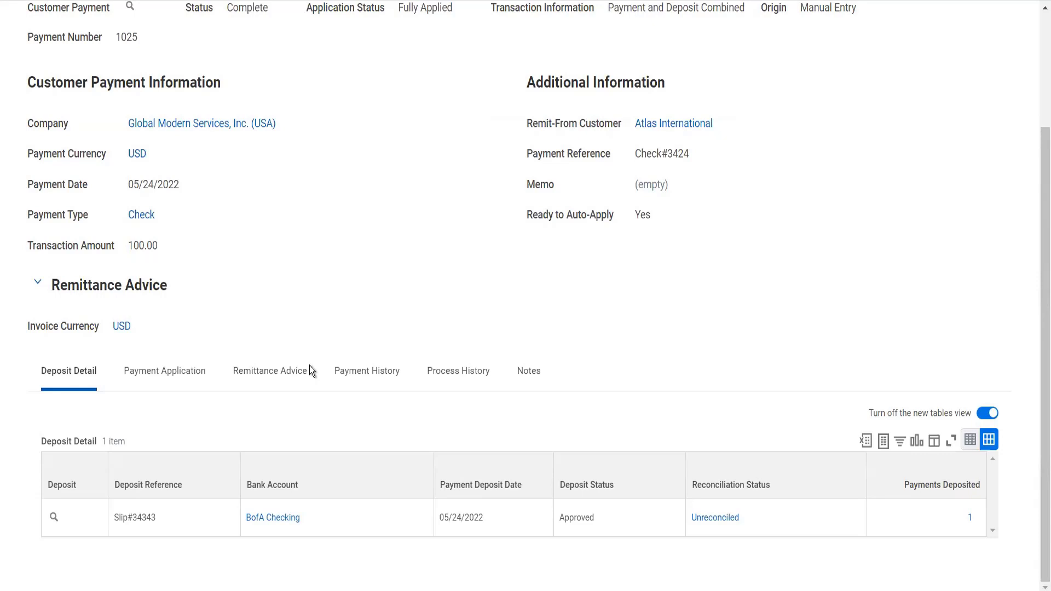
left_click(197, 389)
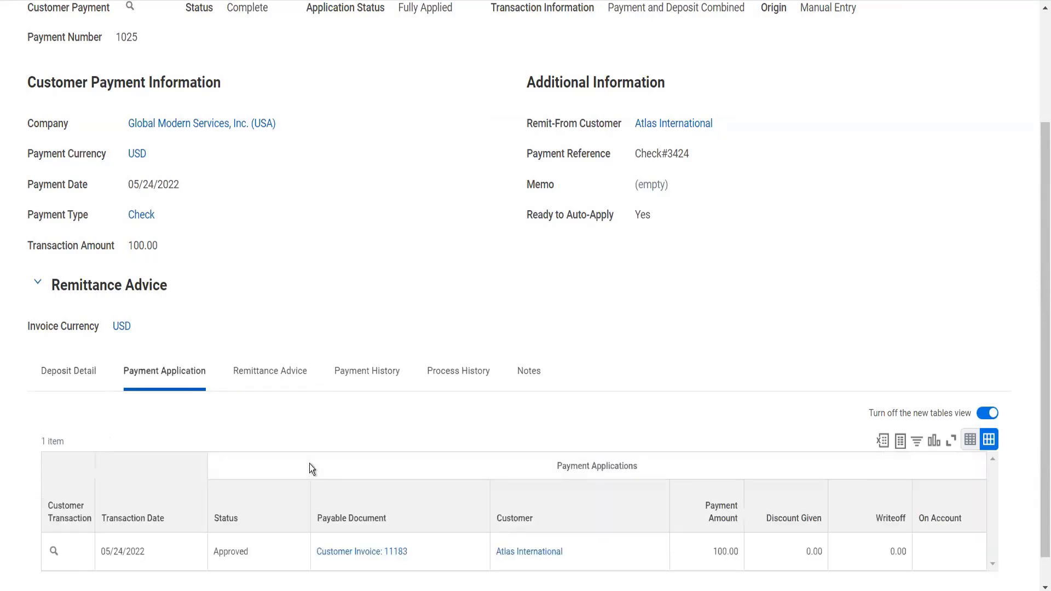
left_click(370, 559)
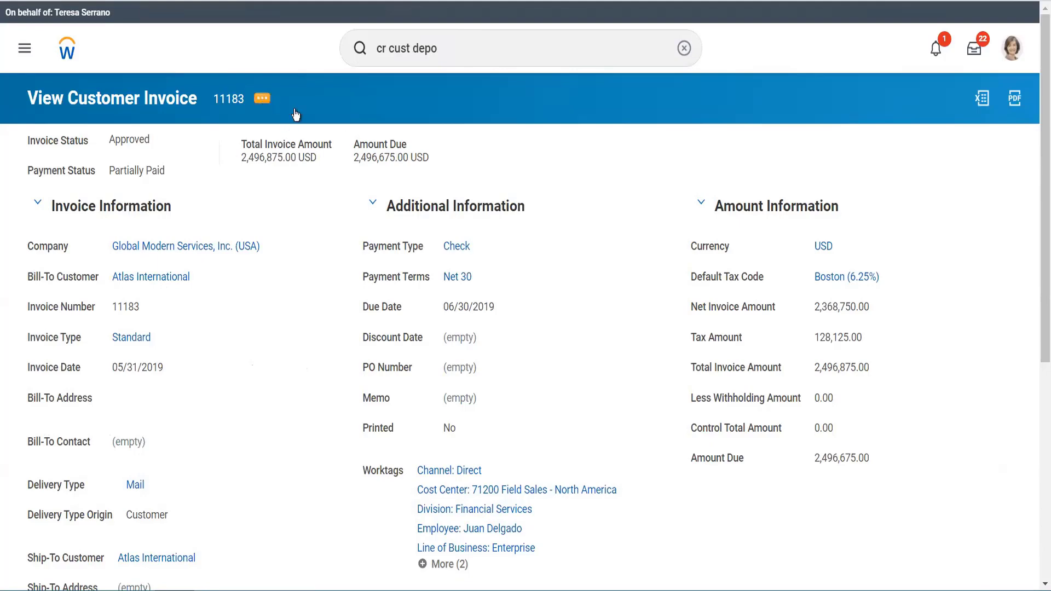
Start recording a customer payment from invoice 11183 and set the total payment amount to 2,496,675
left_click_drag(394, 157, 355, 159)
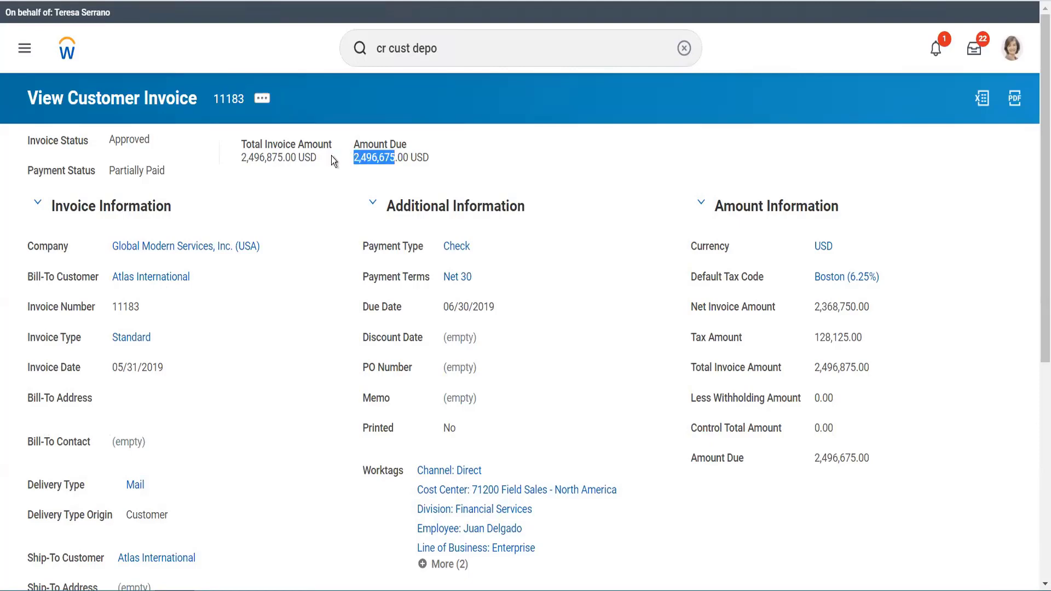
left_click(263, 98)
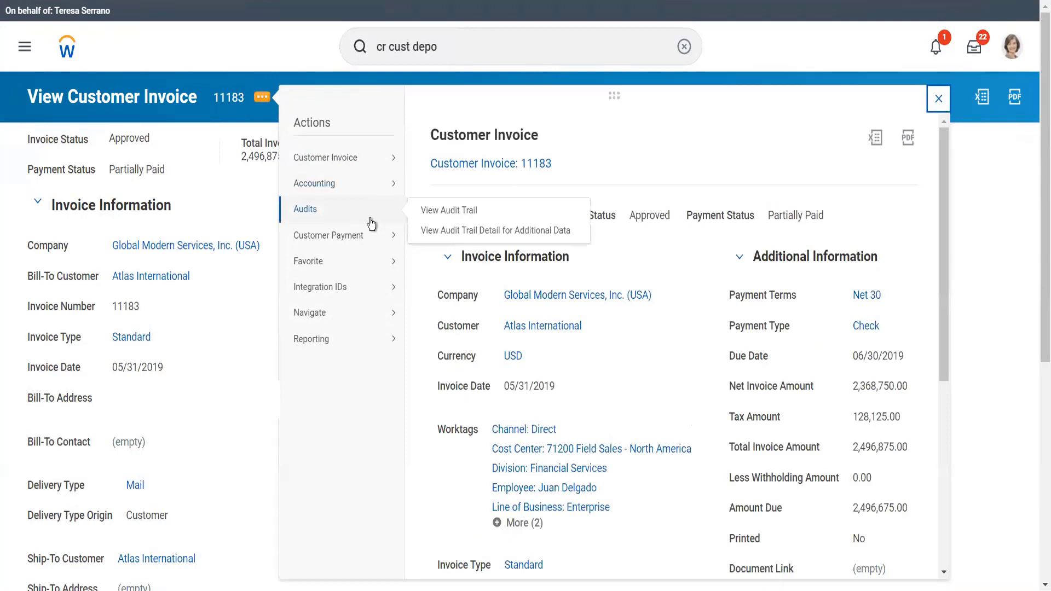
mouse_move(408, 249)
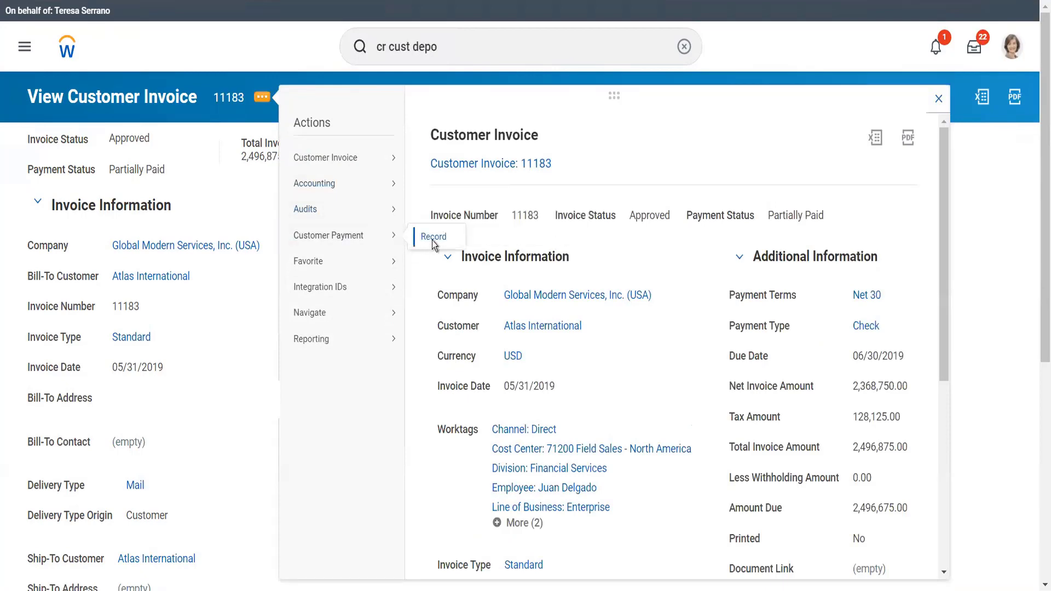
left_click(432, 241)
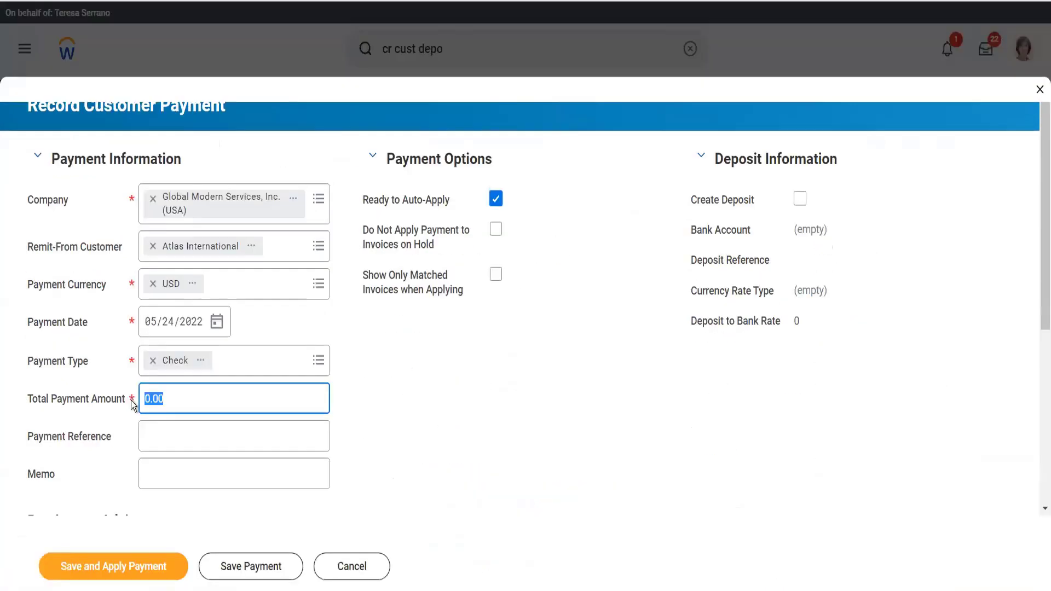
type("2,496,675")
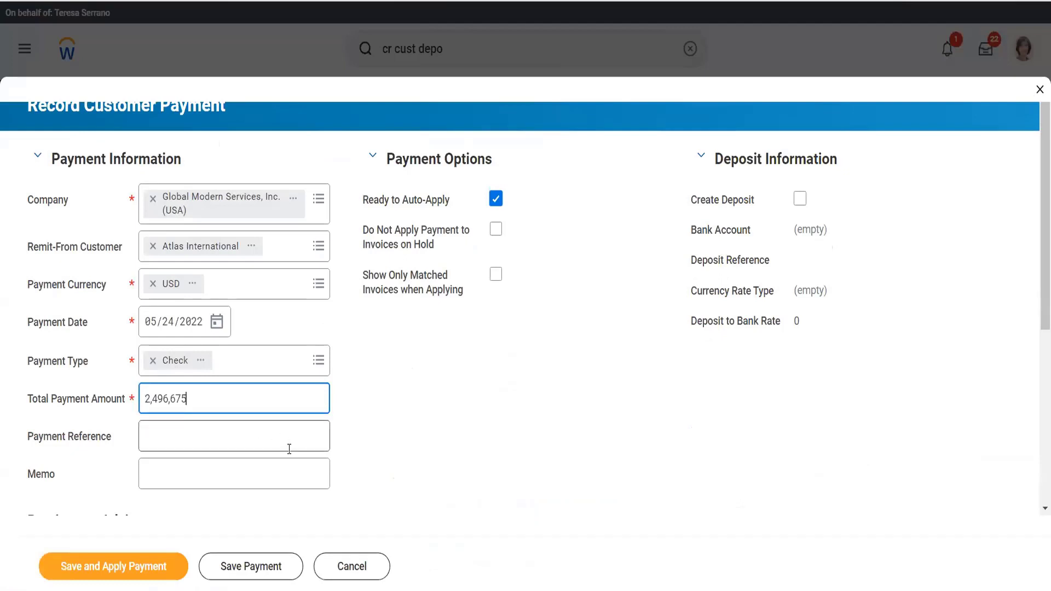
Save and apply the payment with invoice 11183 selected, and submit the payment application
scroll(293, 476, "down", 5)
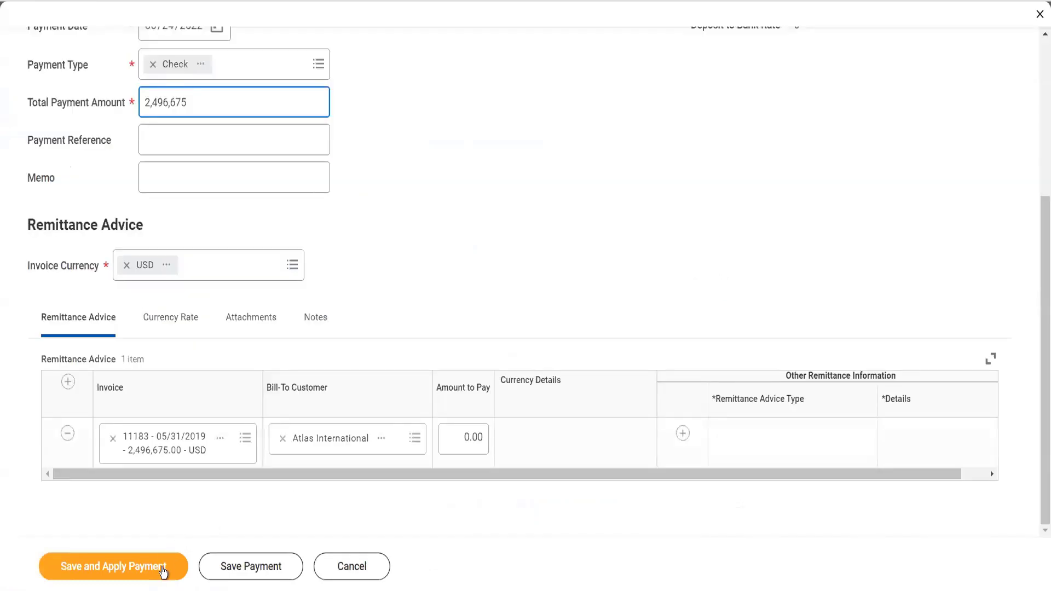
left_click(162, 571)
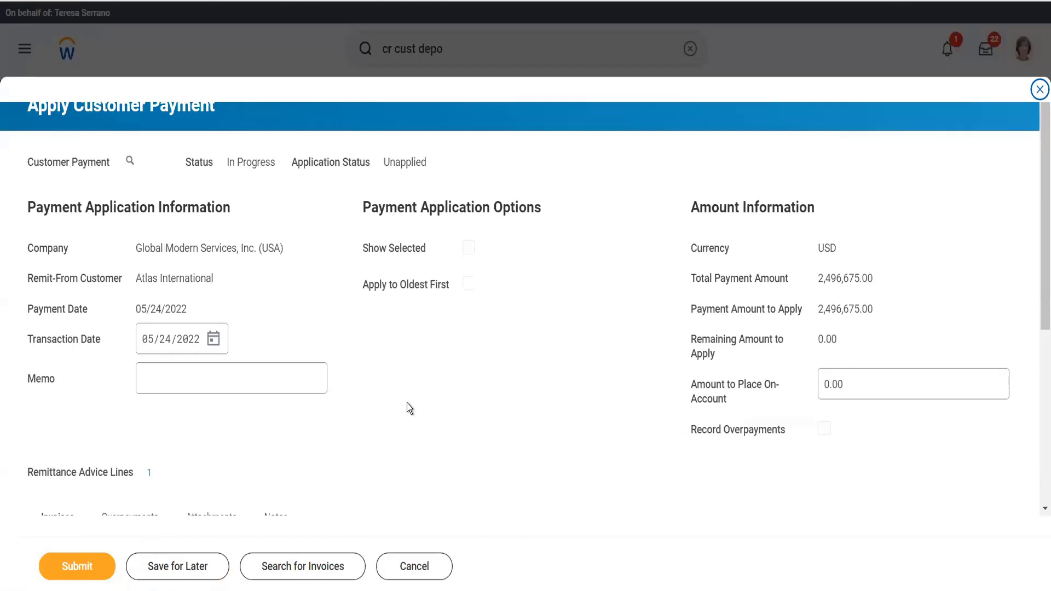
scroll(406, 403, "down", 5)
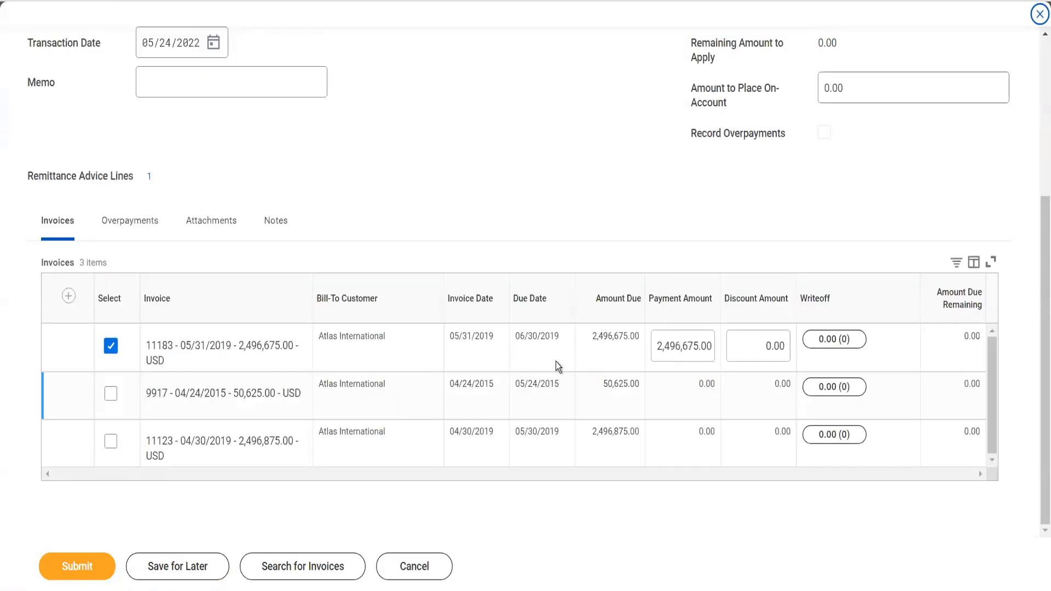
left_click(77, 568)
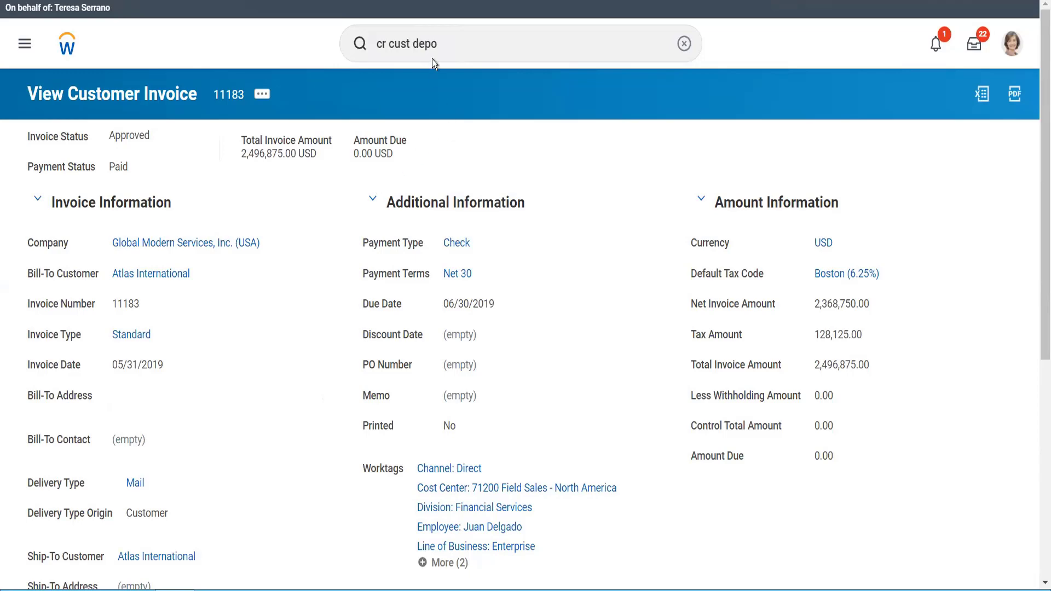
Find the Maintain Payment Terms task, examine the "2% 10, net 30" term's discount settings, and leave without saving
left_click_drag(438, 41, 369, 36)
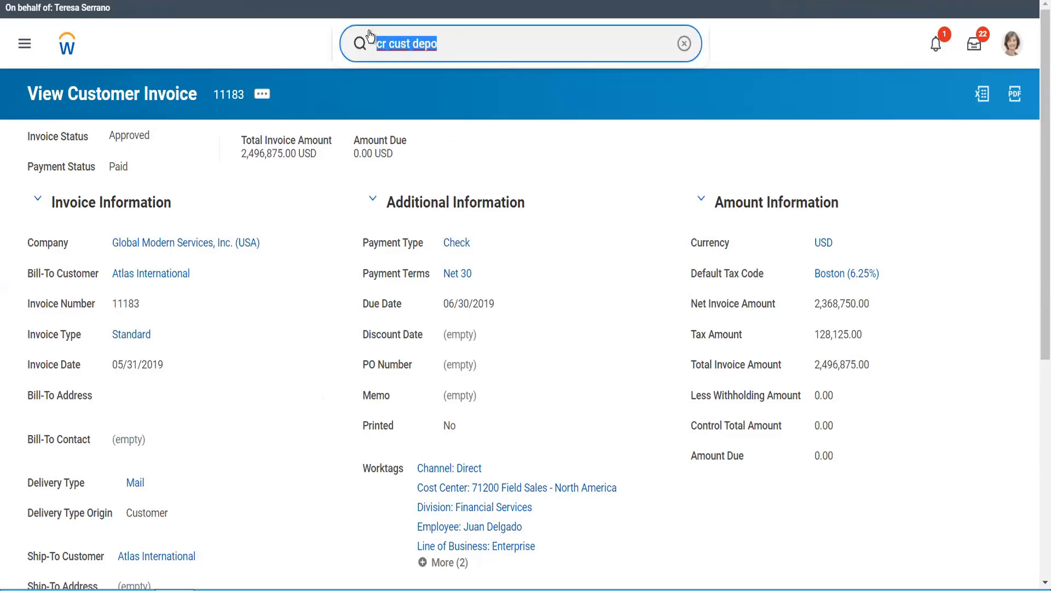
type("mai pay term")
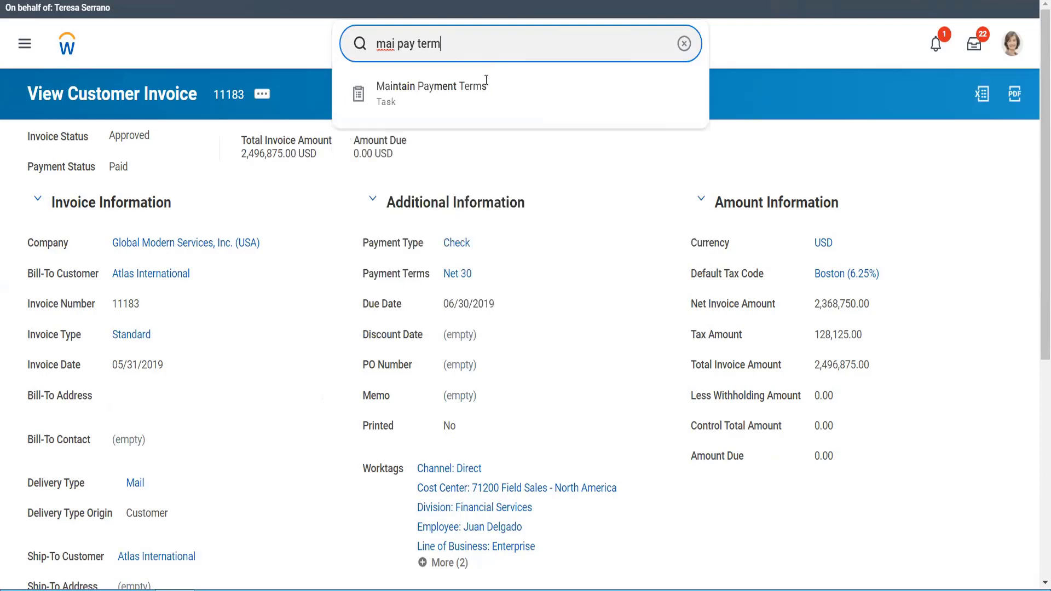
left_click(482, 98)
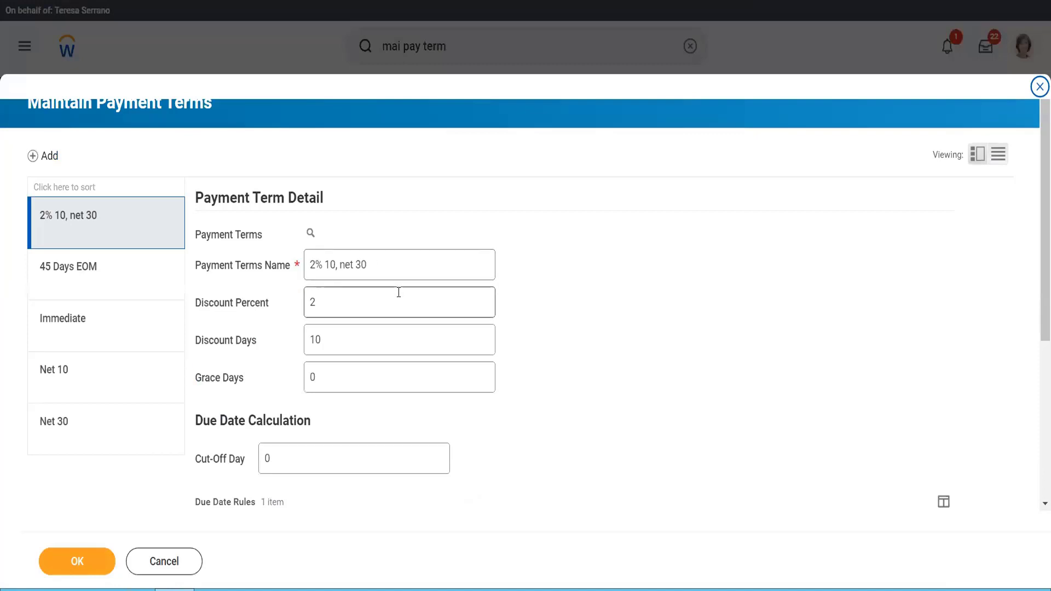
left_click(196, 563)
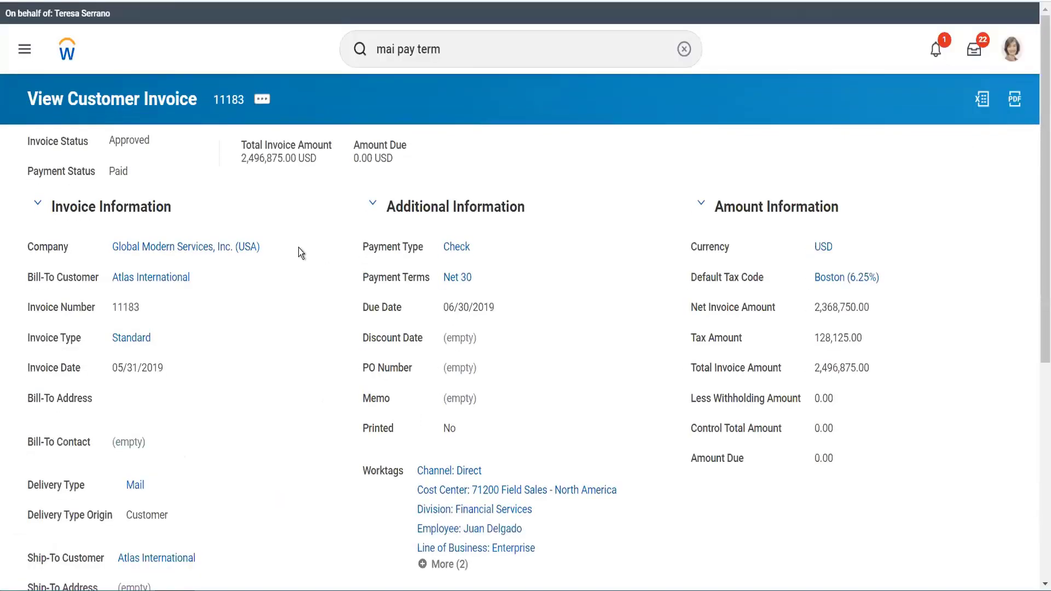
Start a copy of customer invoice 11183 and remove the Services 2 invoice line from it
left_click(264, 100)
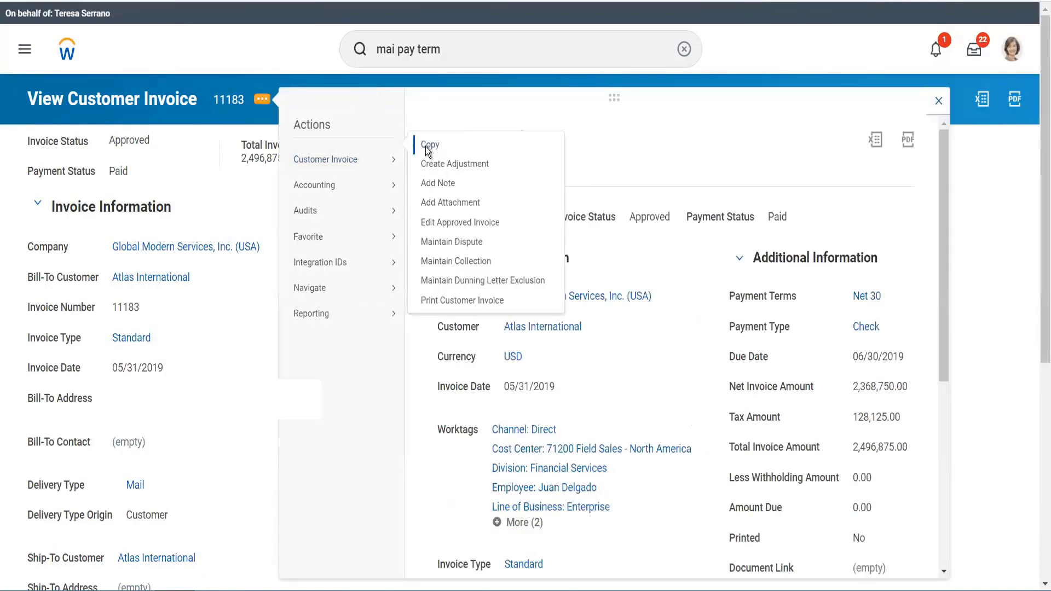
left_click(428, 147)
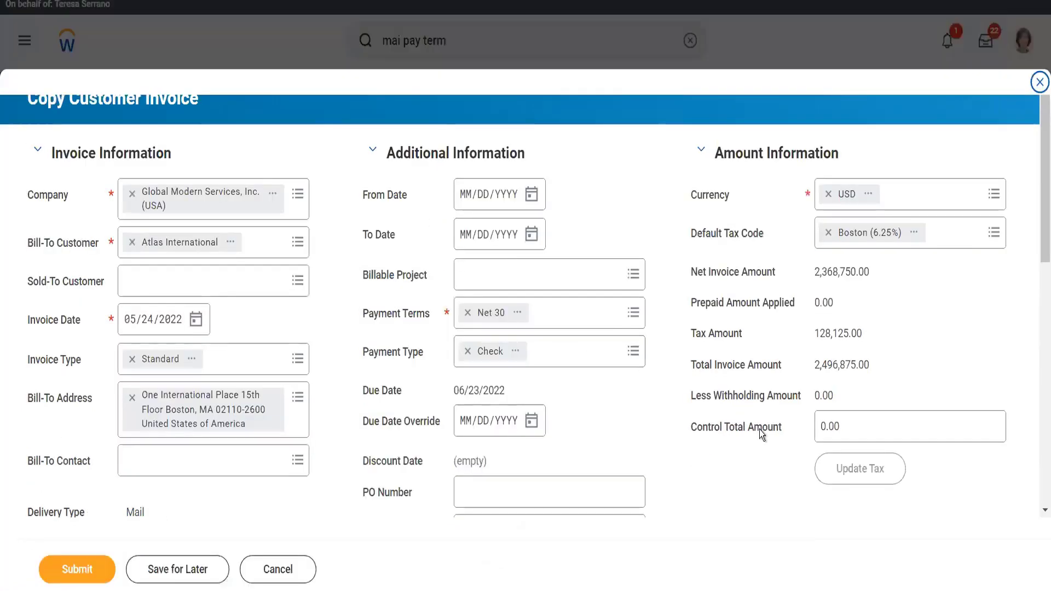
scroll(764, 433, "down", 10)
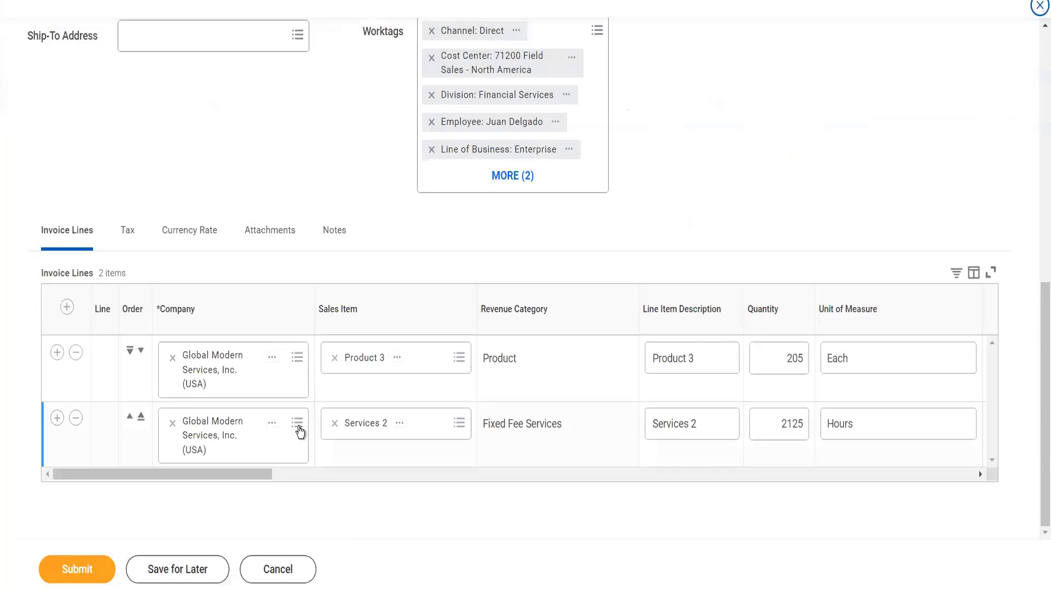
left_click(80, 419)
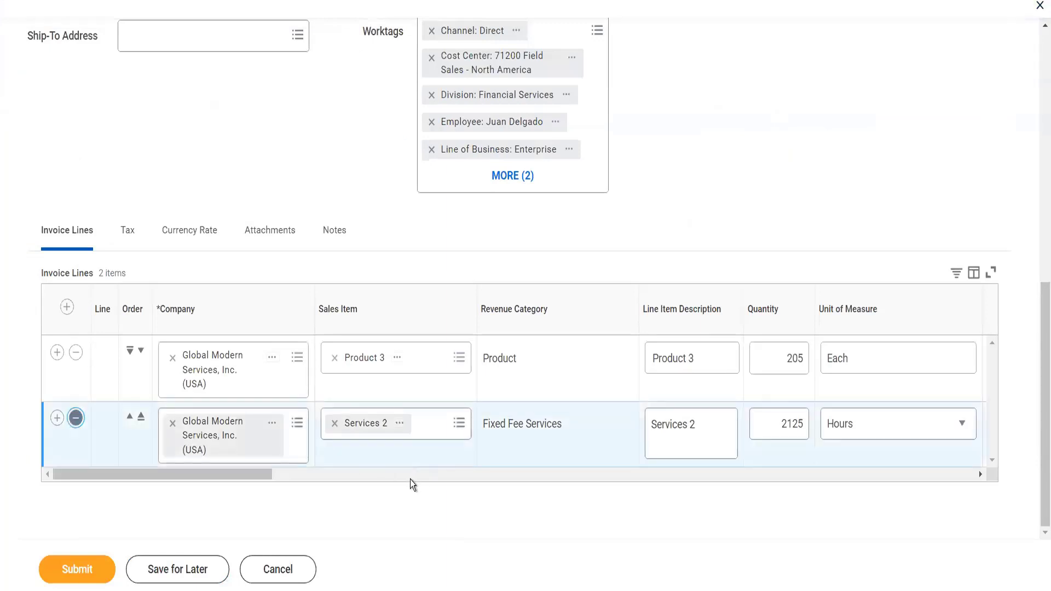
Set the quantity of the Product 3 invoice line to 1
left_click(409, 480)
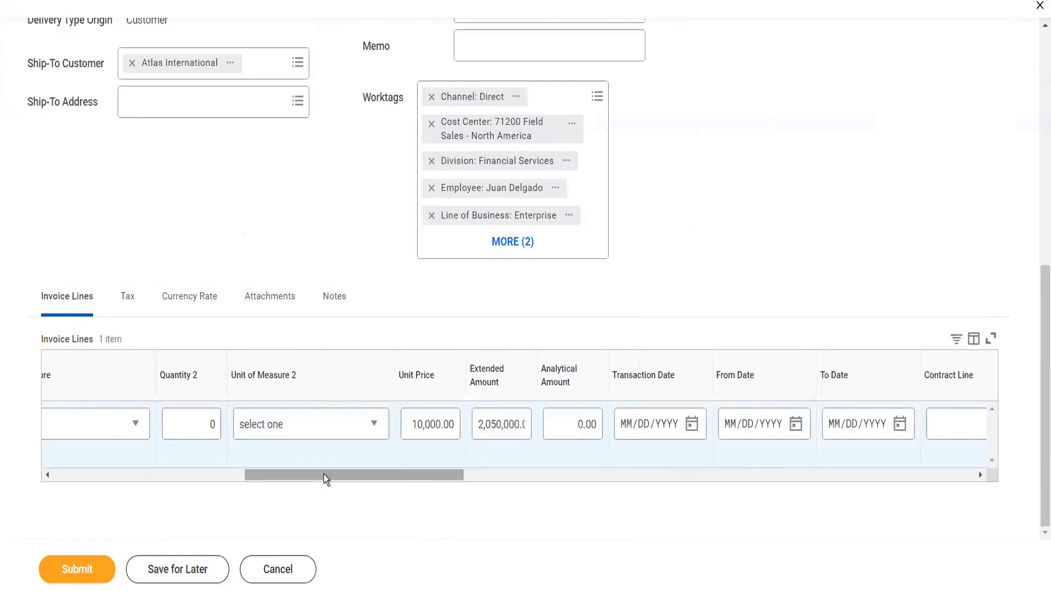
left_click_drag(323, 474, 262, 477)
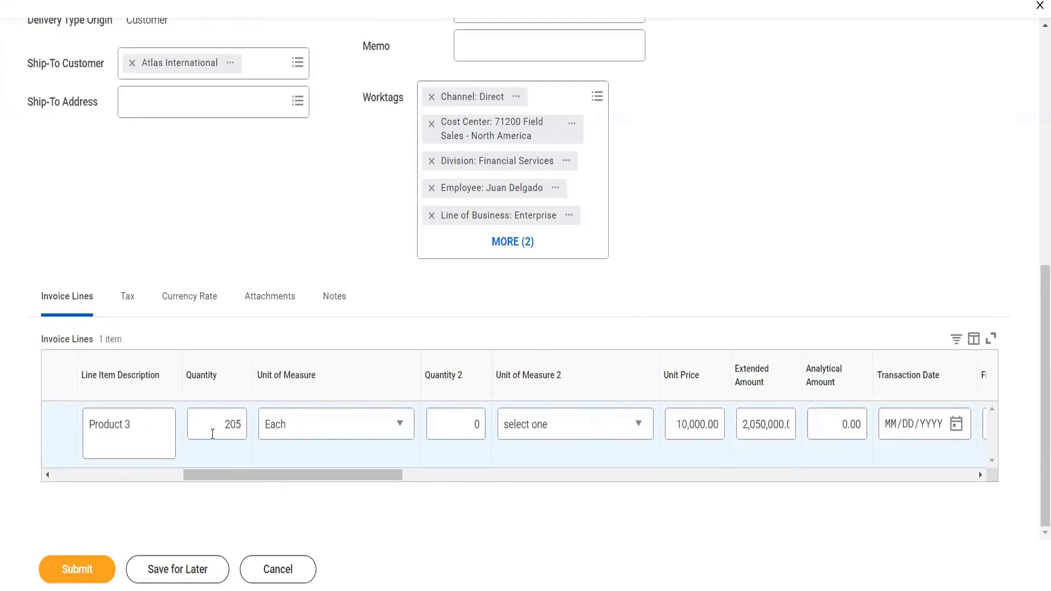
double_click(229, 425)
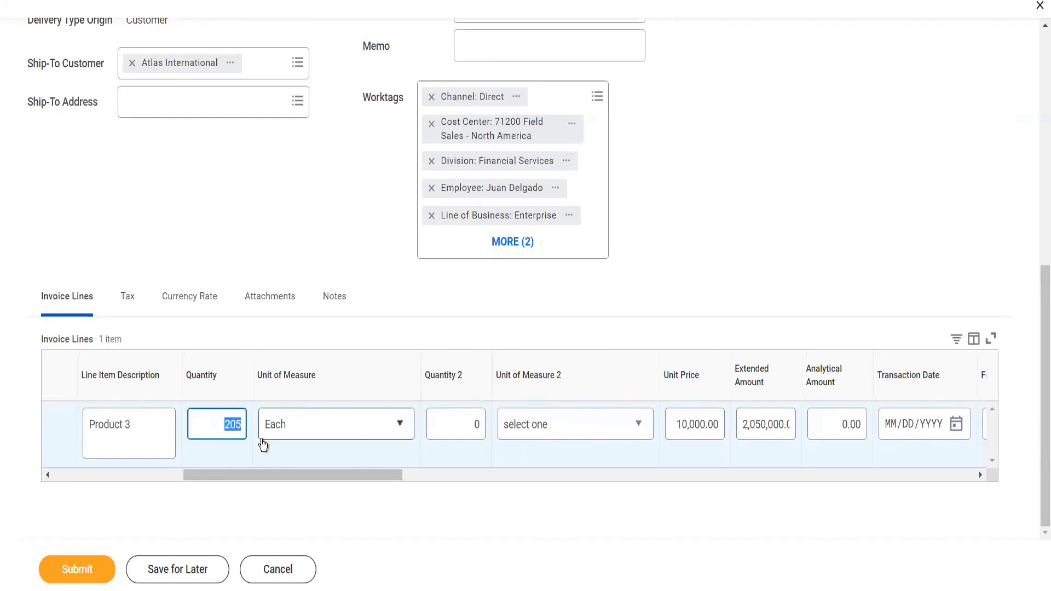
type("1")
key("Tab")
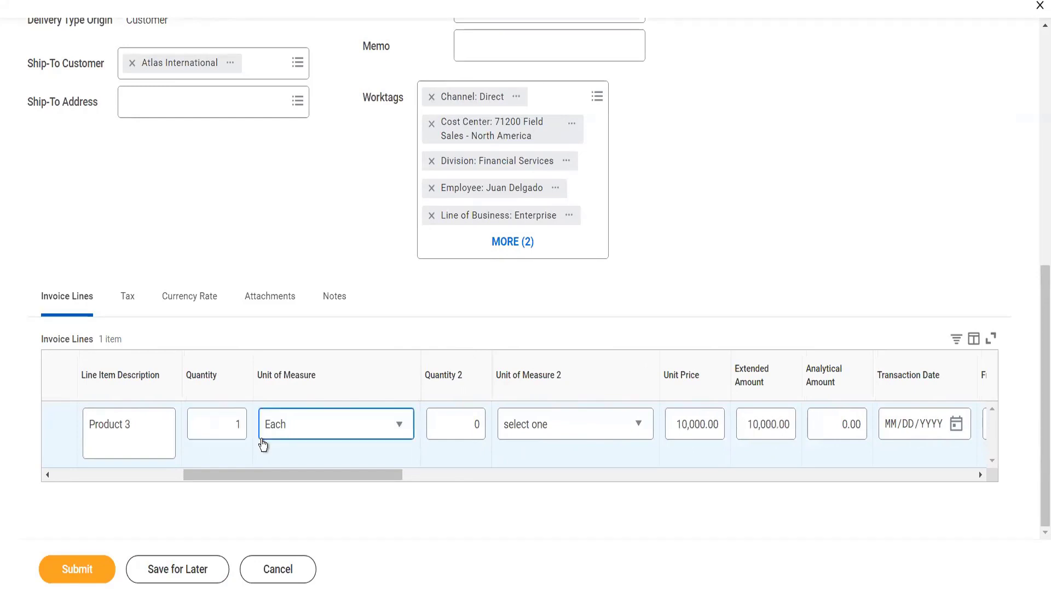
Clear the tax applicability "Taxable Sales" and the tax code "Boston (6.25%)" from the Product 3 invoice line
key("Tab")
key("Tab")
key("Tab")
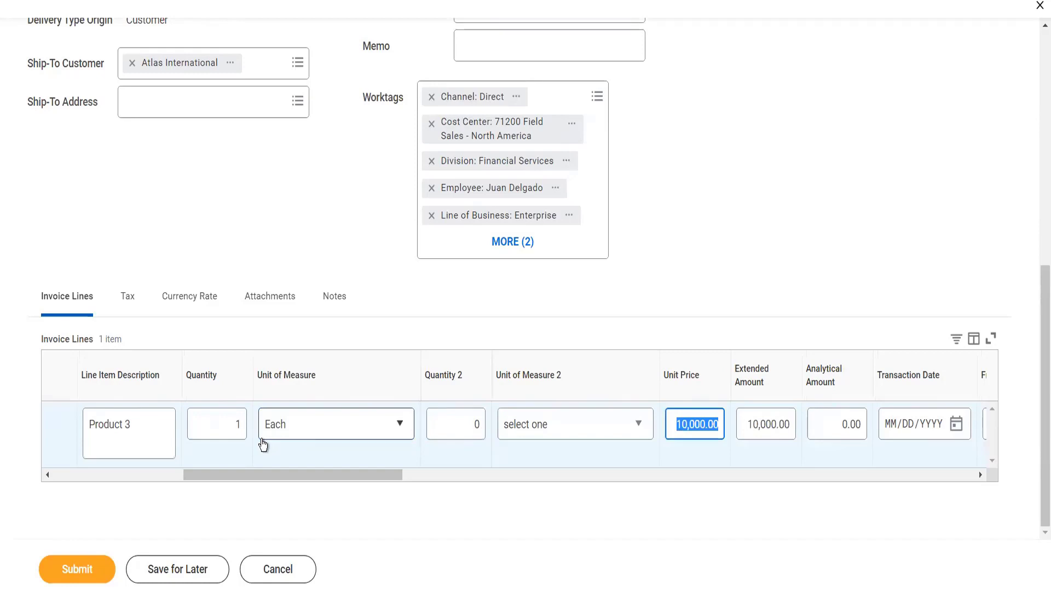
key("Tab")
key("Tab")
key("Tab")
key("Tab")
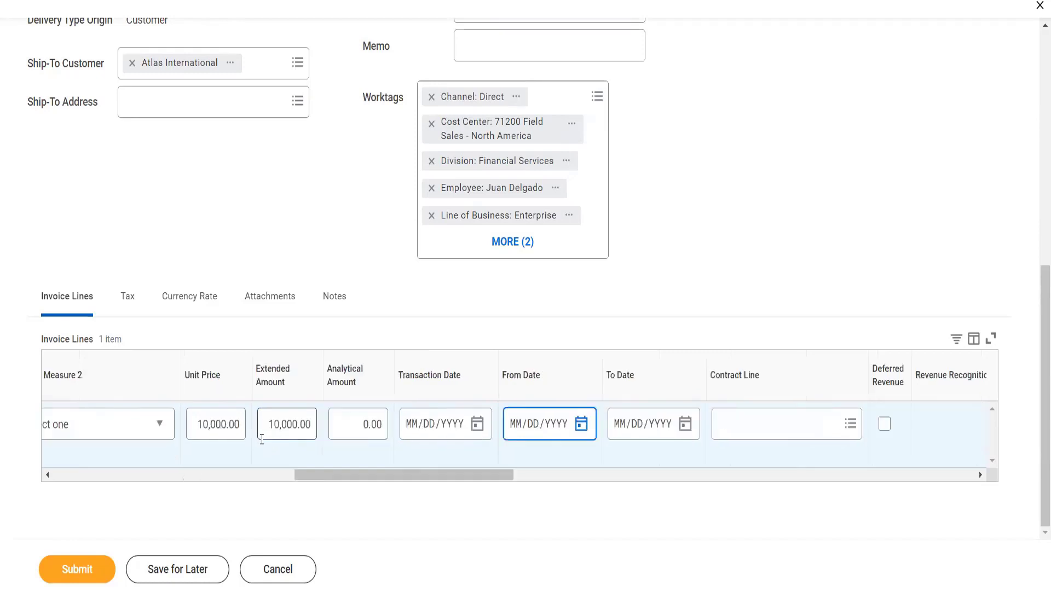
key("Tab")
key("Tab")
key("Tab")
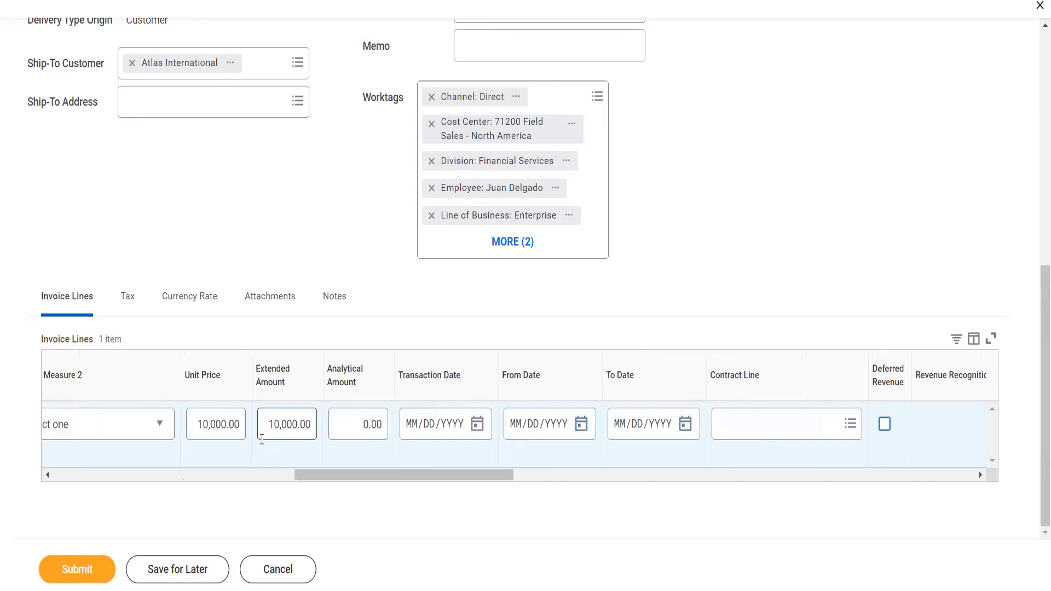
key("Tab")
key("Tab")
key("Tab")
key("Tab")
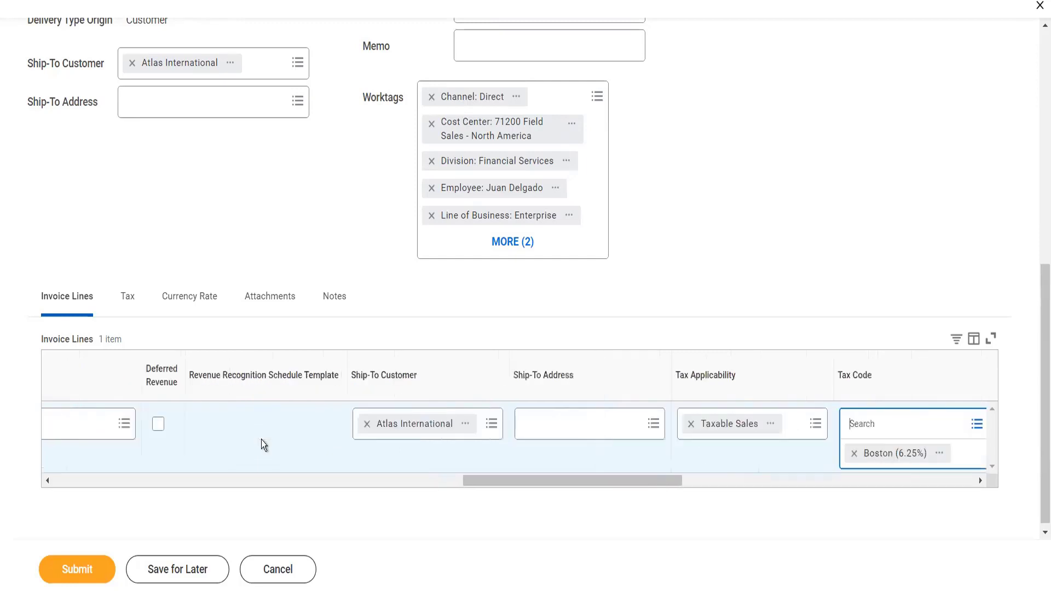
left_click(692, 424)
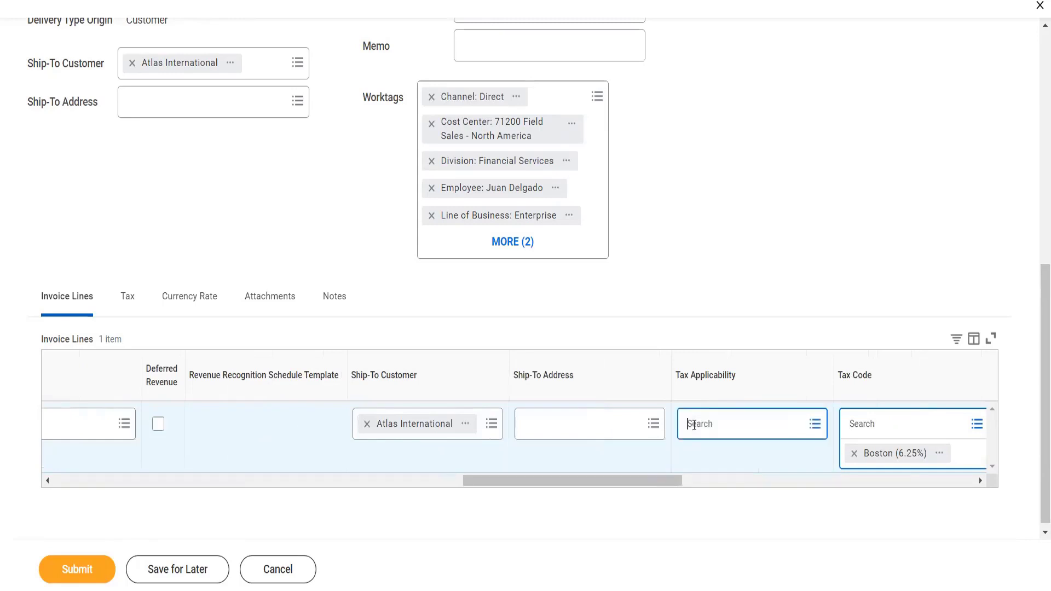
left_click(854, 454)
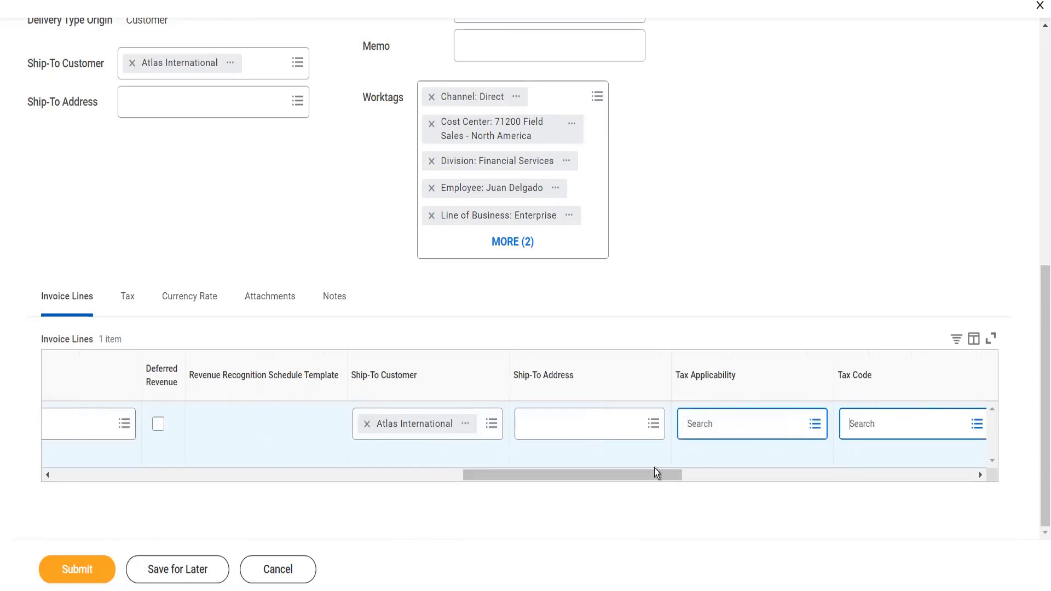
left_click_drag(655, 471, 905, 446)
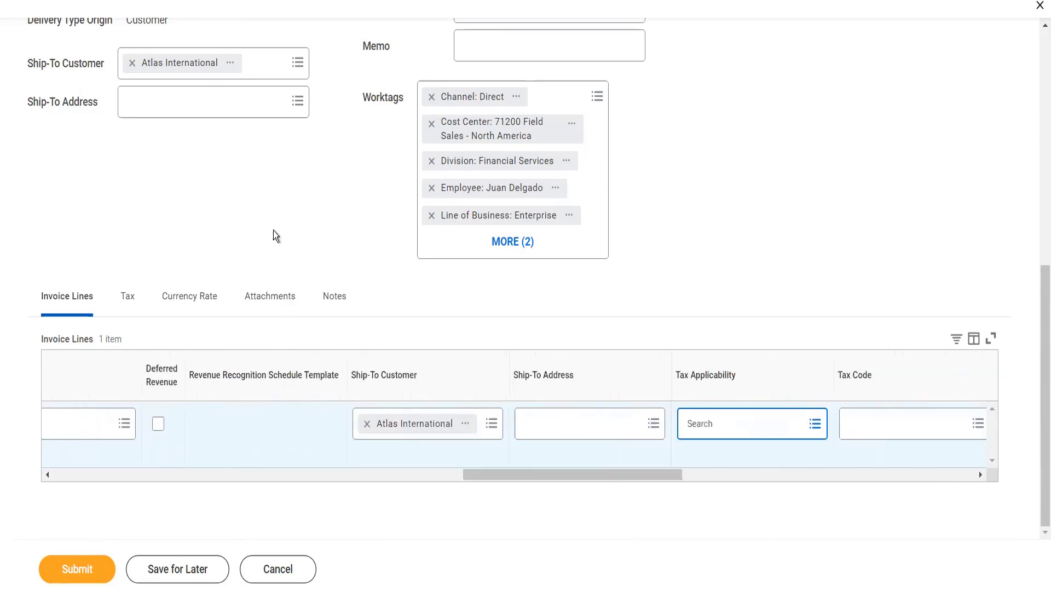
Set the copied invoice's payment terms to "2% 10, net 30"
scroll(276, 236, "up", 4)
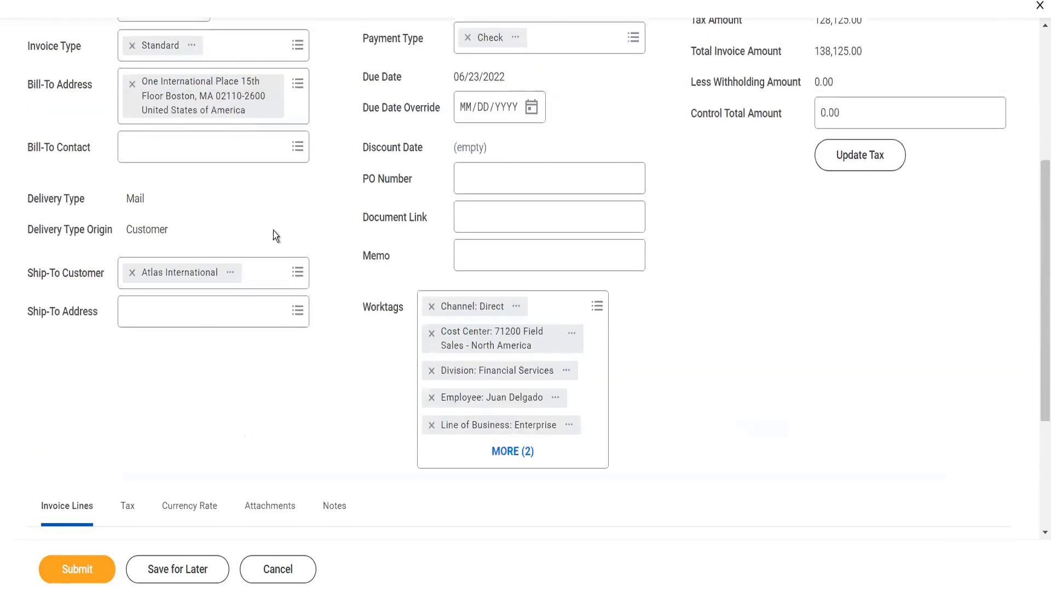
scroll(276, 236, "up", 3)
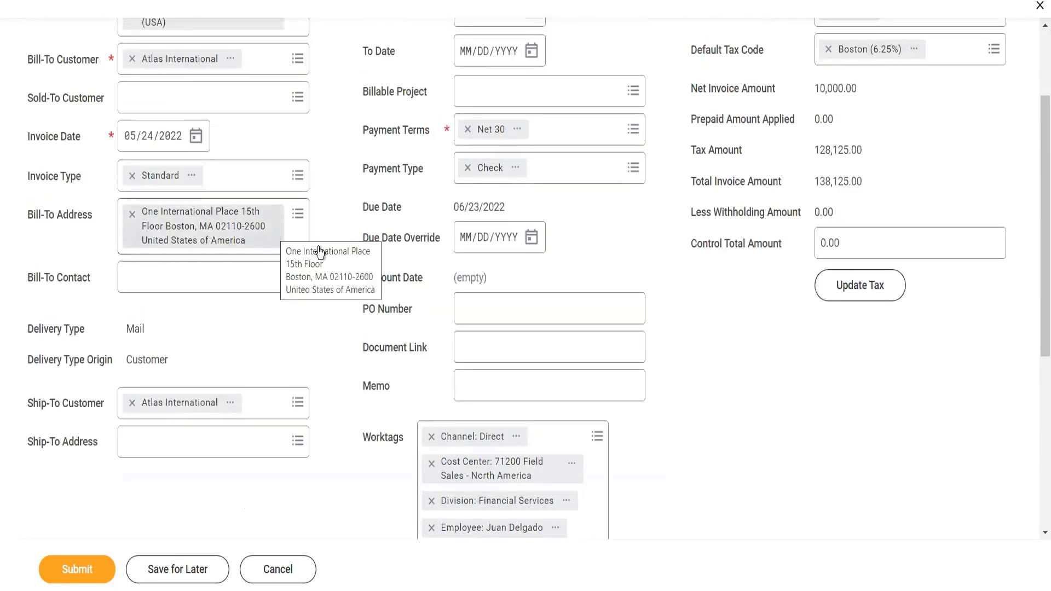
scroll(396, 298, "up", 3)
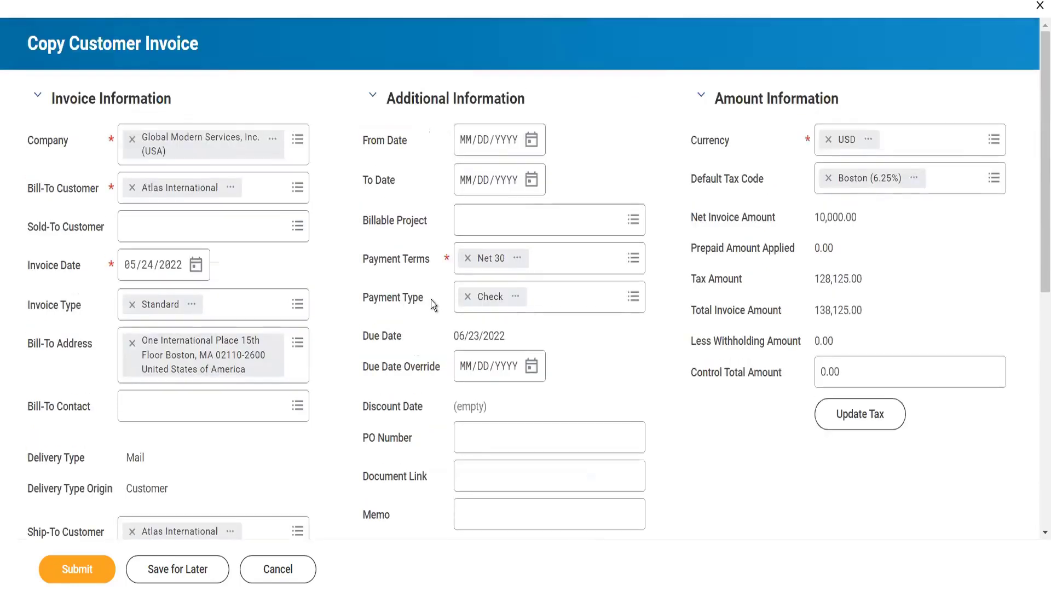
left_click(553, 265)
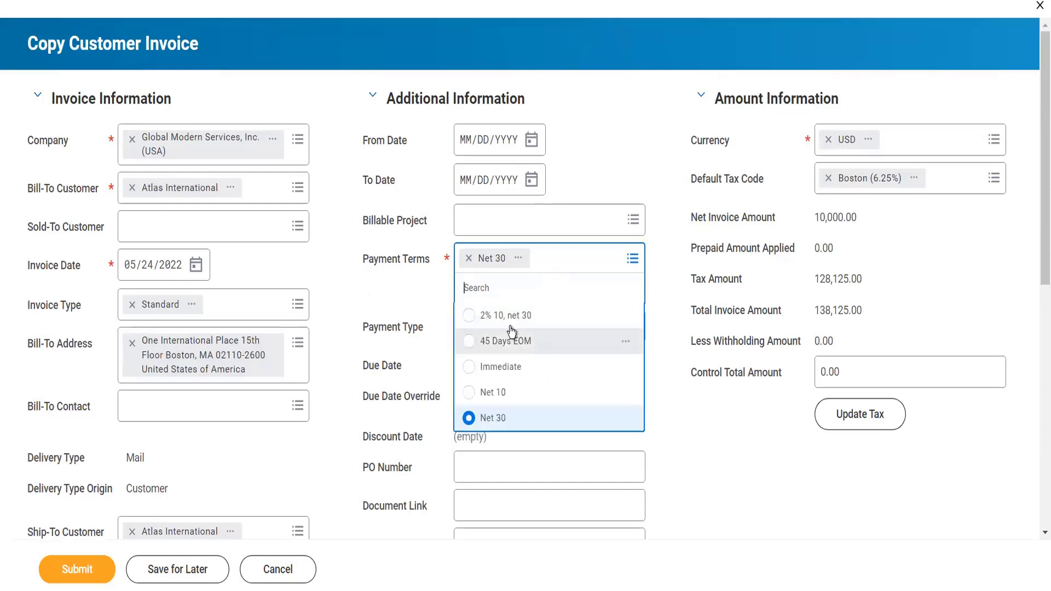
left_click(508, 317)
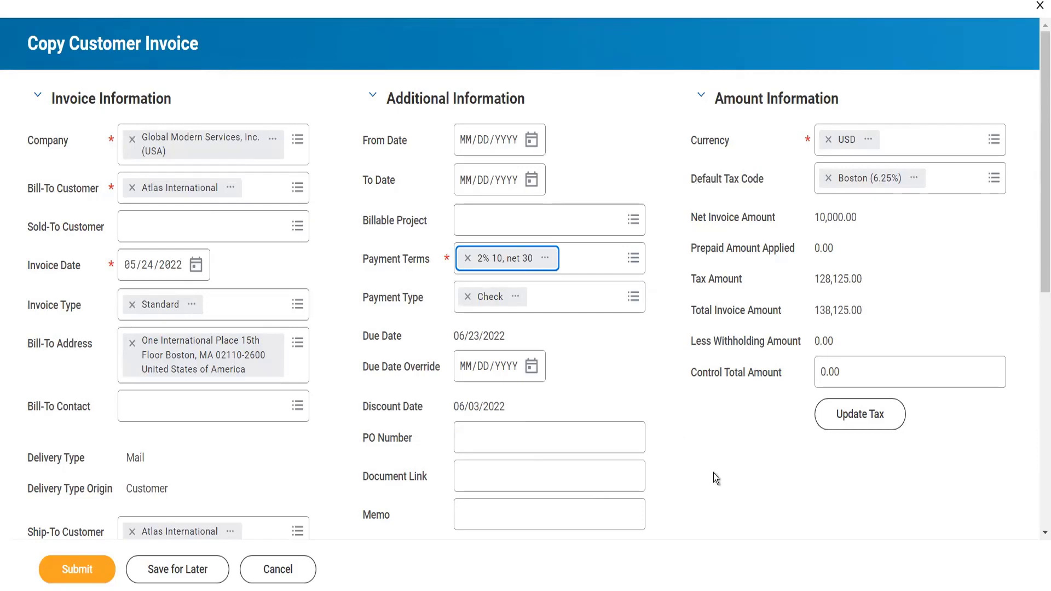
Update the tax on the copied invoice and clear its default tax code "Boston (6.25%)"
left_click(836, 420)
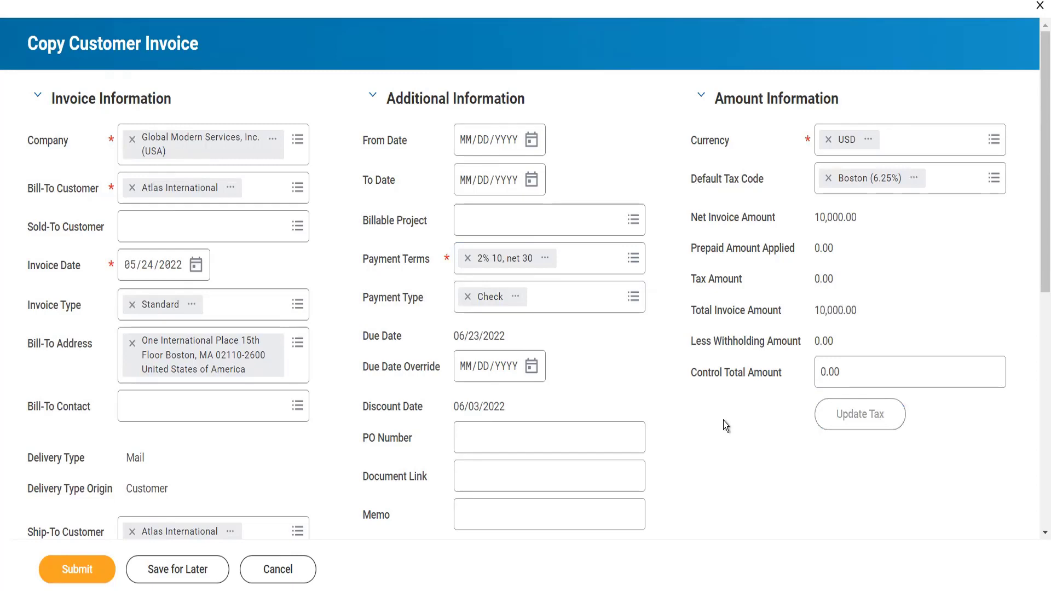
left_click(828, 177)
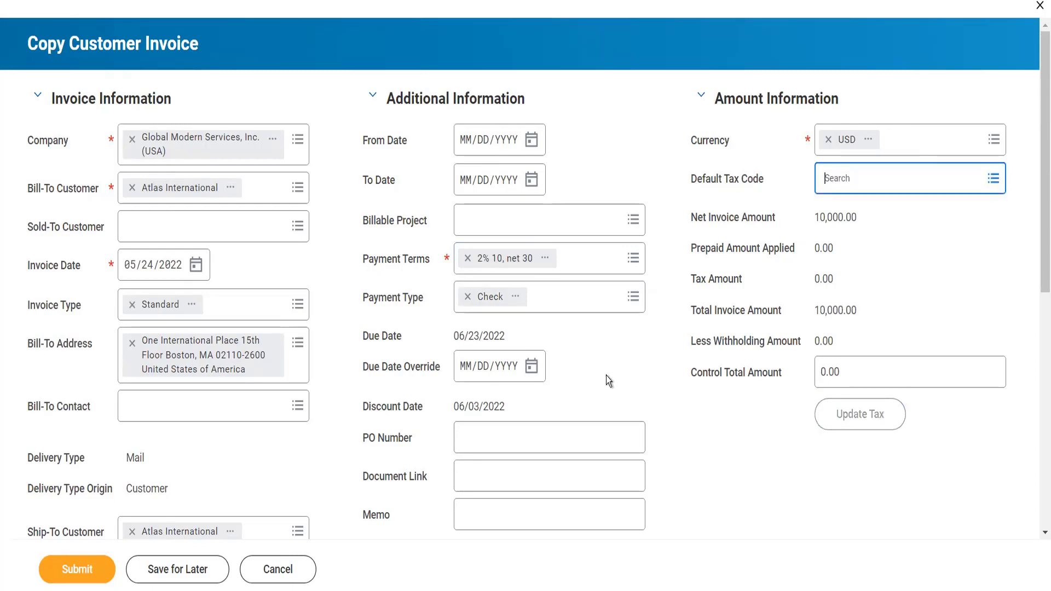
Submit the copied Atlas International invoice and open the resulting customer invoice from the submission details
scroll(346, 391, "down", 5)
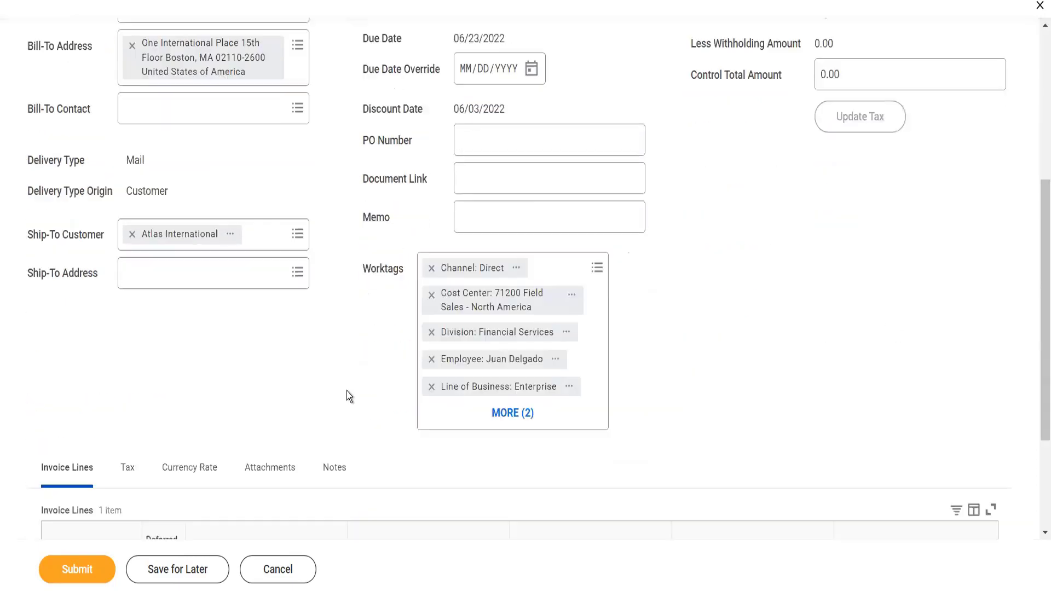
left_click(88, 568)
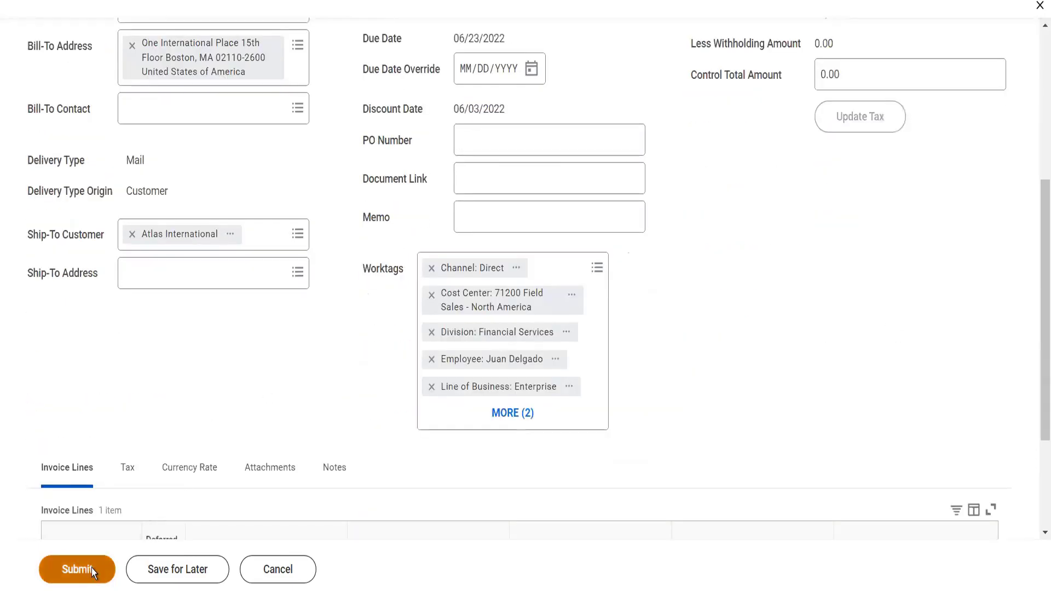
scroll(244, 347, "up", 4)
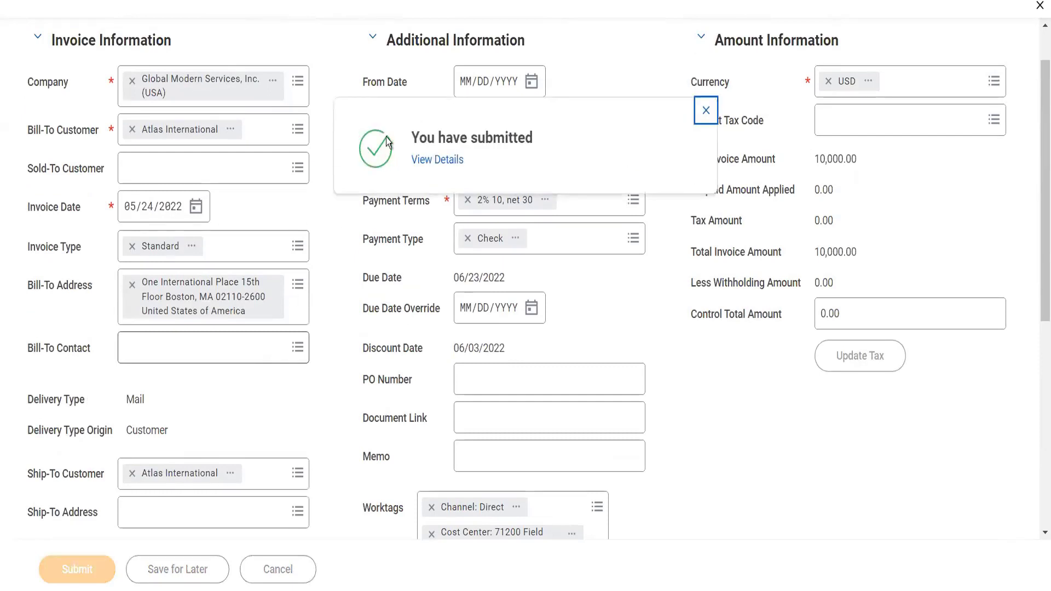
left_click(433, 160)
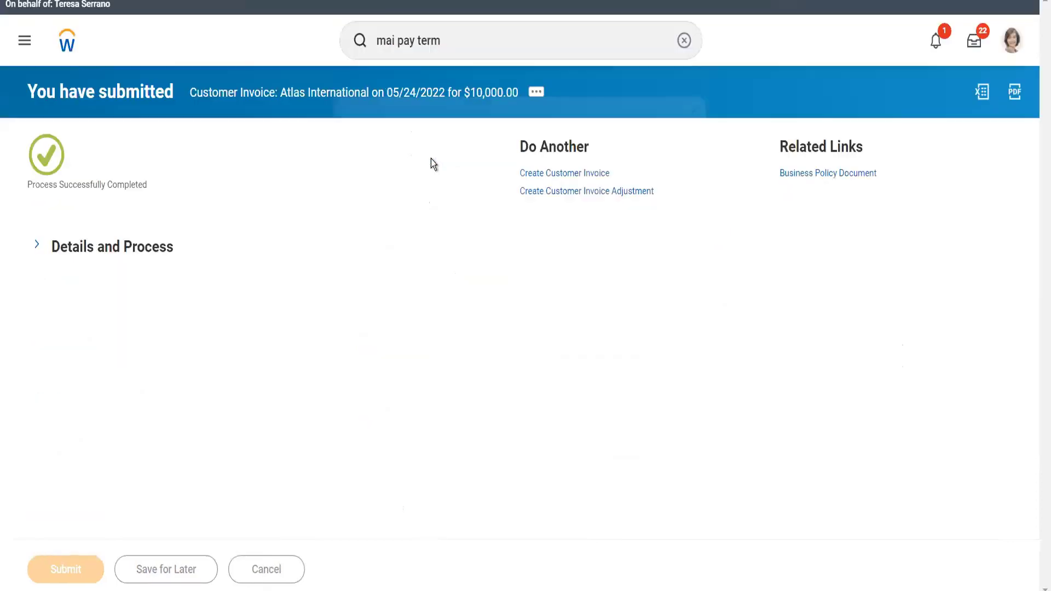
left_click(119, 255)
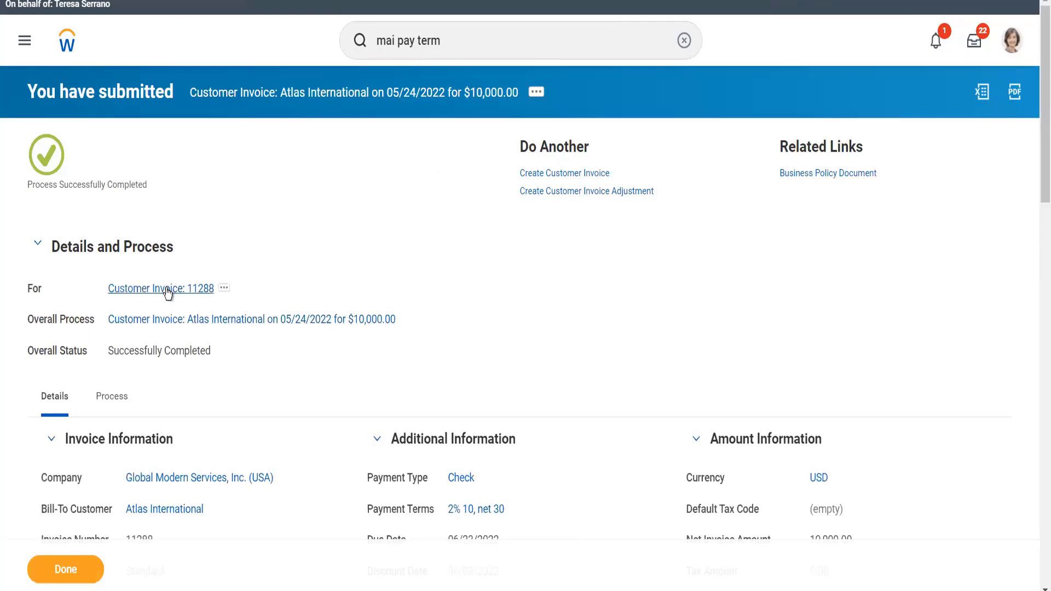
left_click(167, 289)
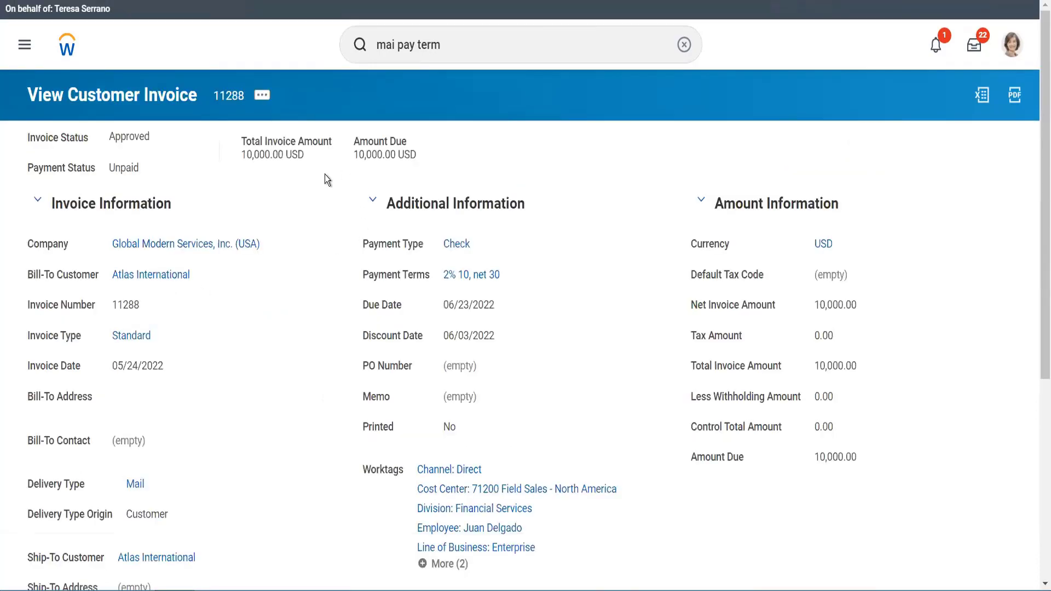
Record a customer payment of 10,000.00 USD against the new invoice and save it for application
left_click(262, 95)
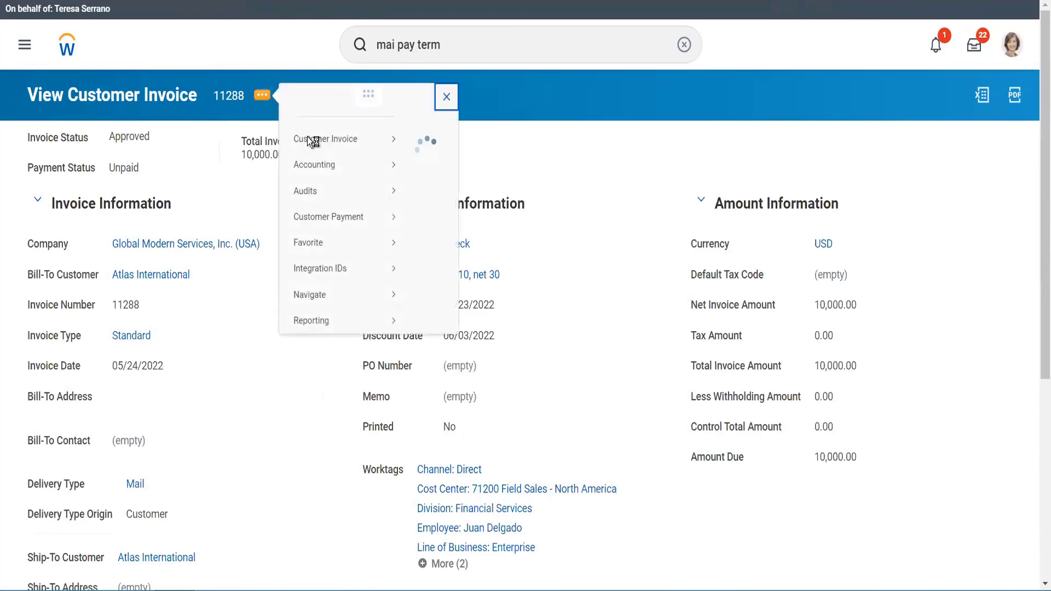
mouse_move(370, 235)
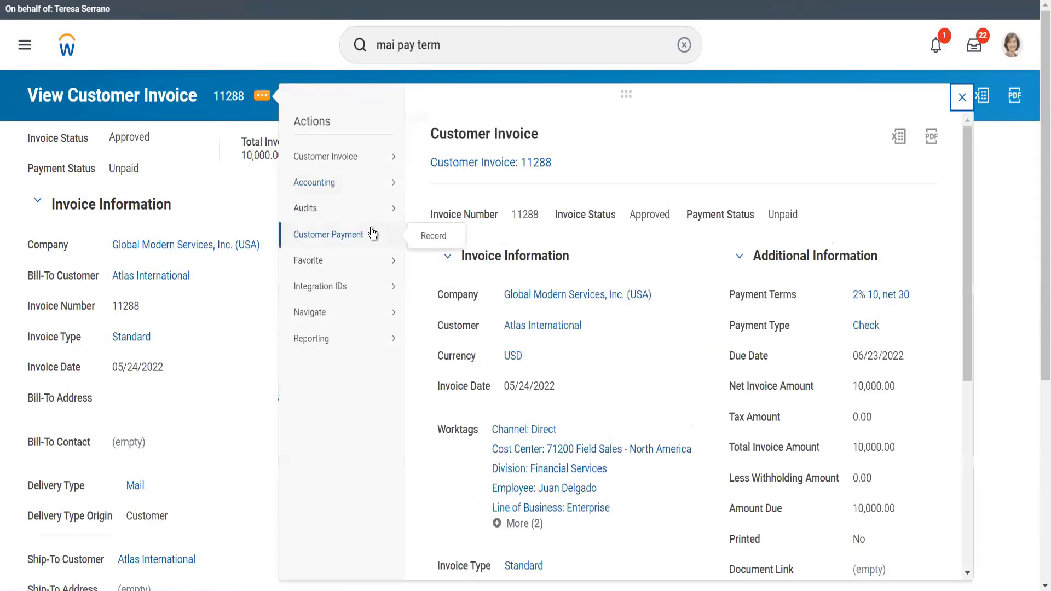
left_click(449, 241)
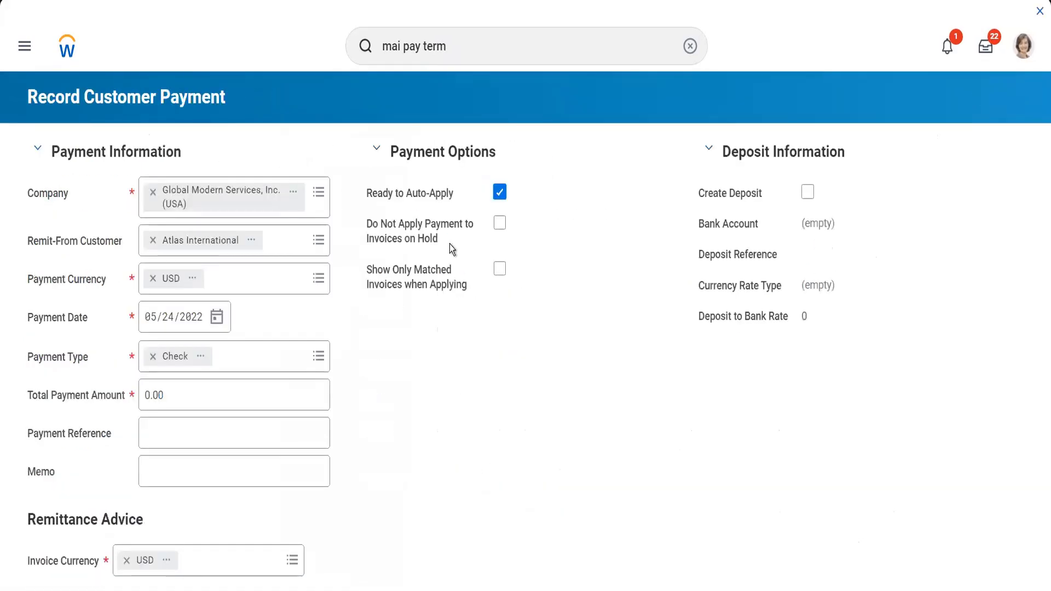
left_click(177, 408)
type("10000")
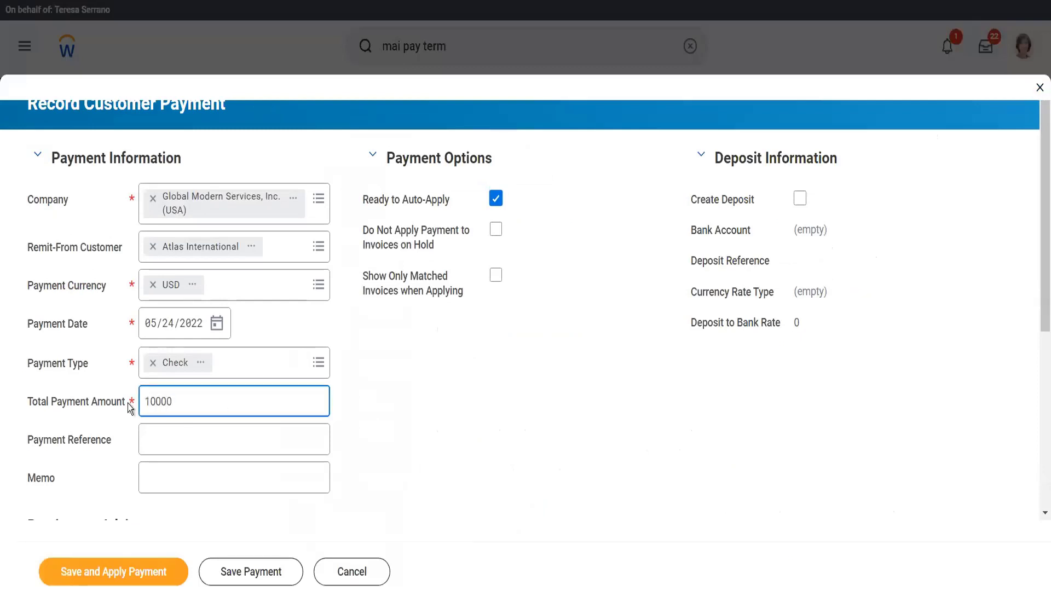
key("Tab")
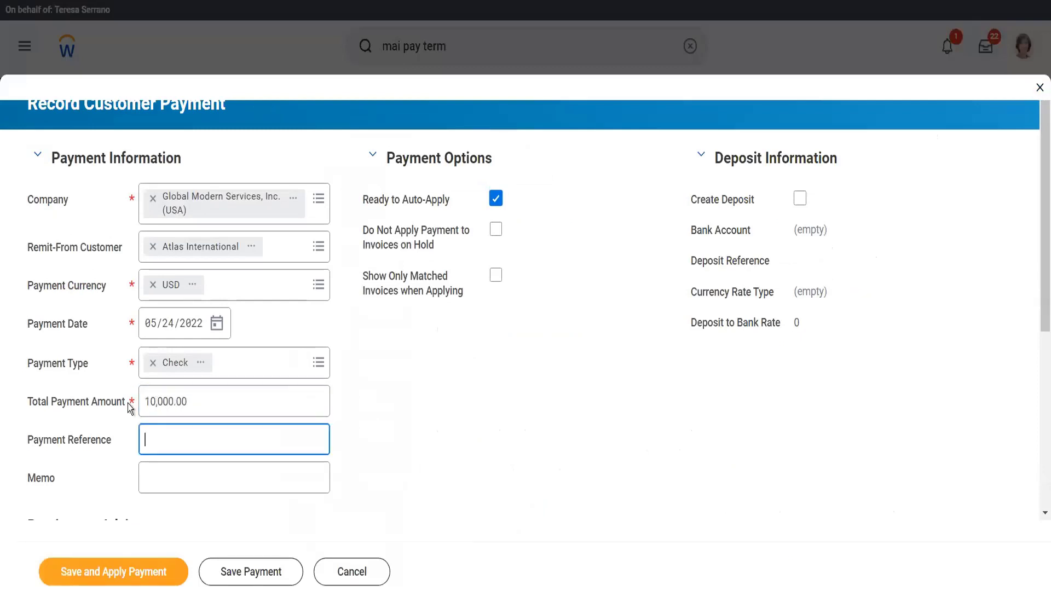
left_click(149, 575)
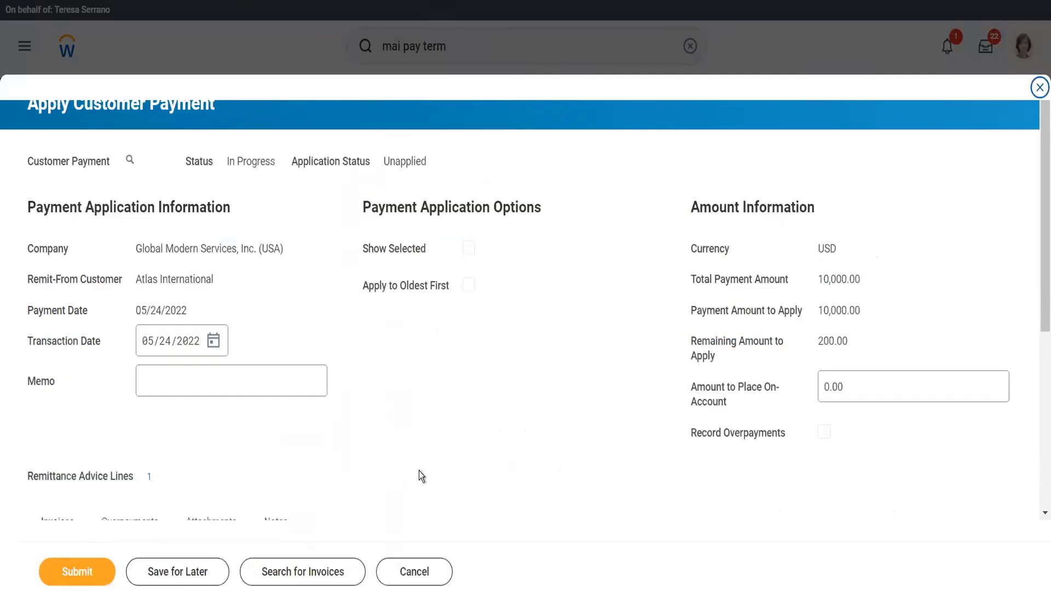
Place 200.00 of the payment on account and submit the payment application
scroll(419, 471, "down", 5)
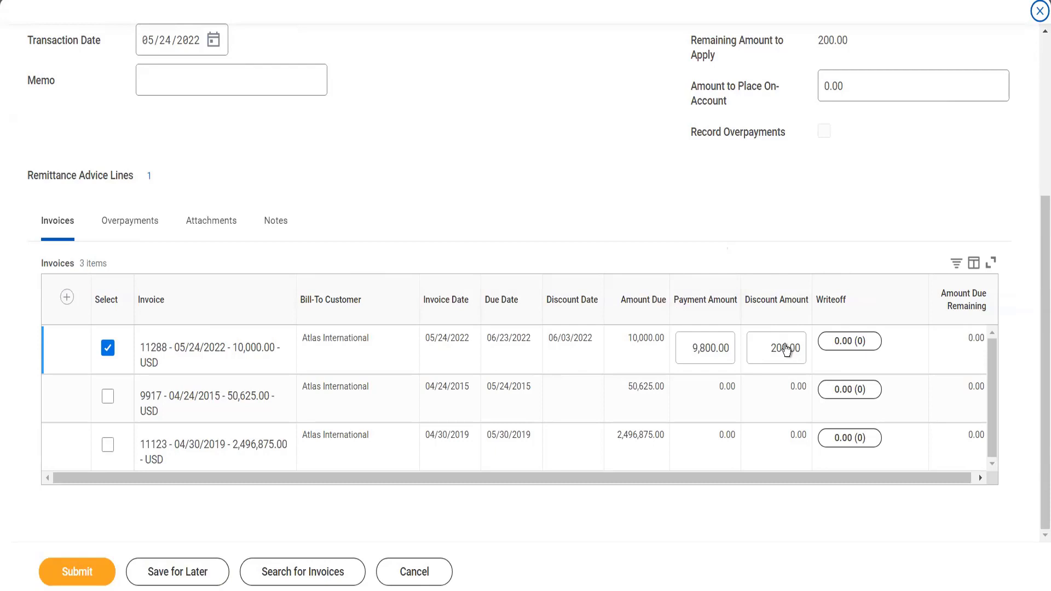
scroll(850, 129, "up", 3)
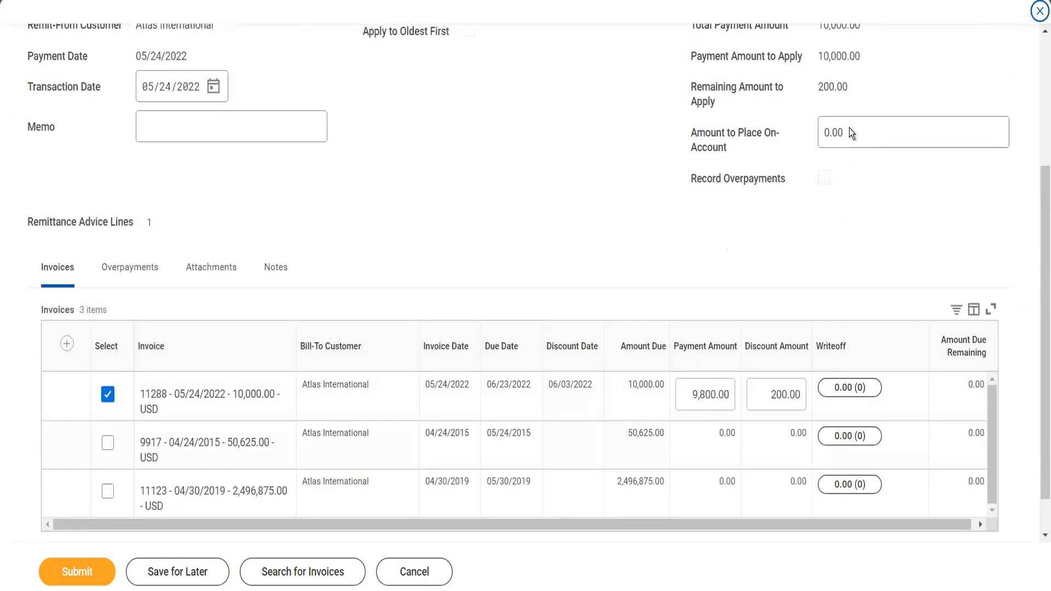
left_click(819, 209)
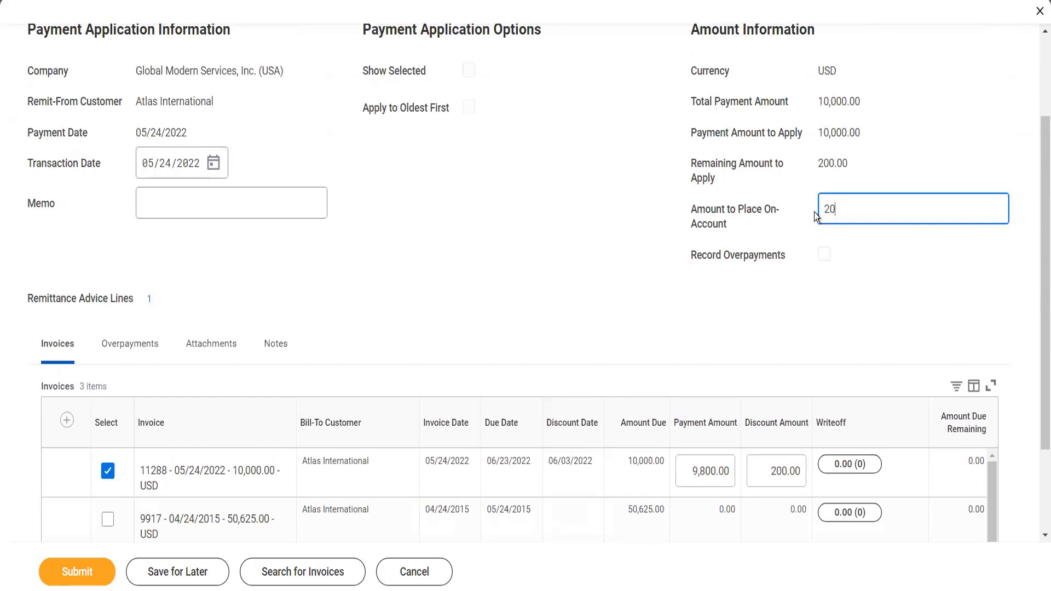
key("Tab")
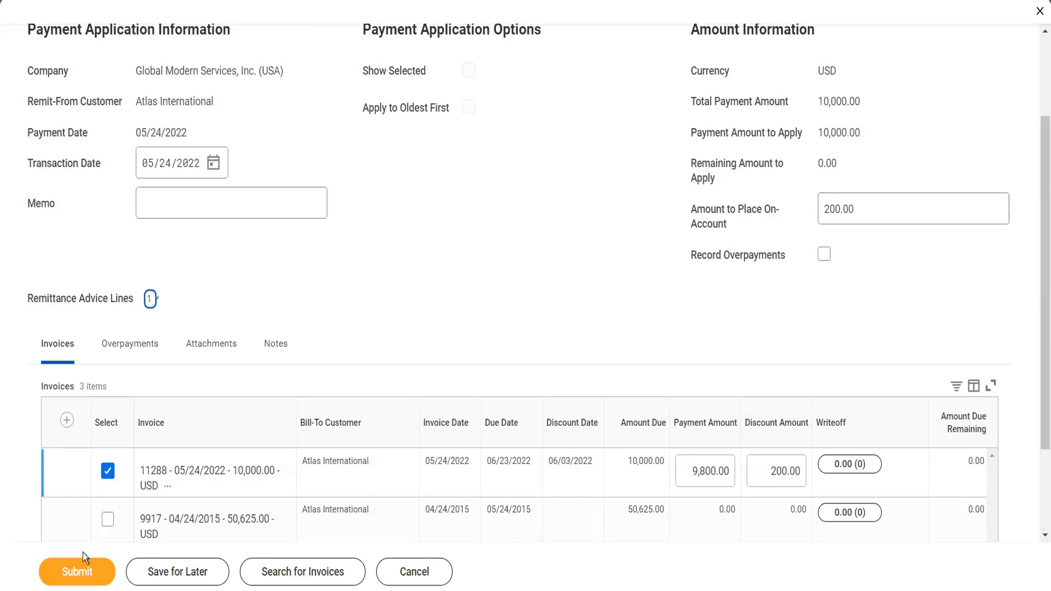
left_click(75, 579)
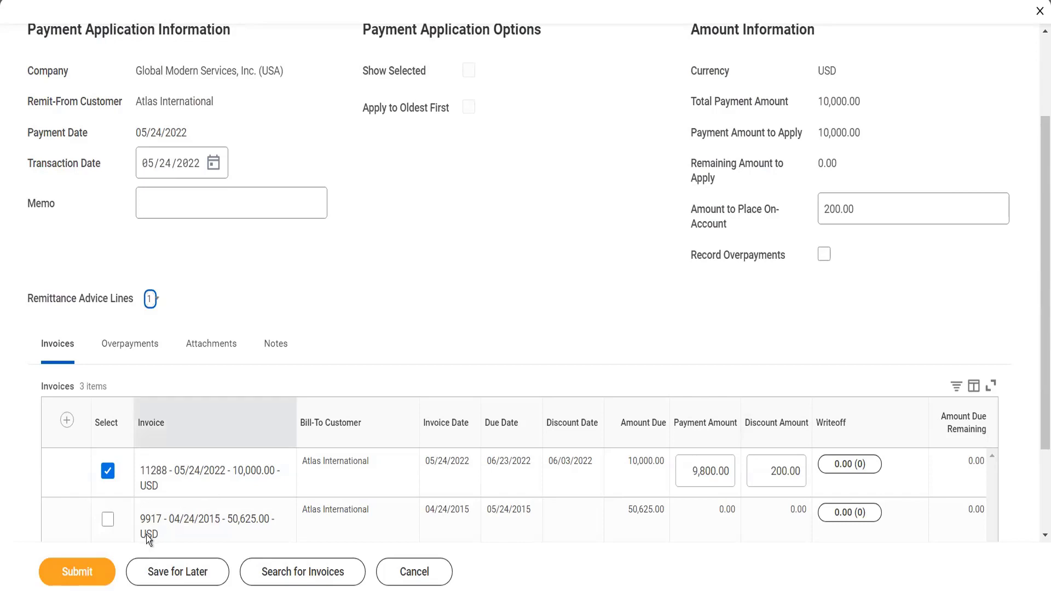
left_click(107, 572)
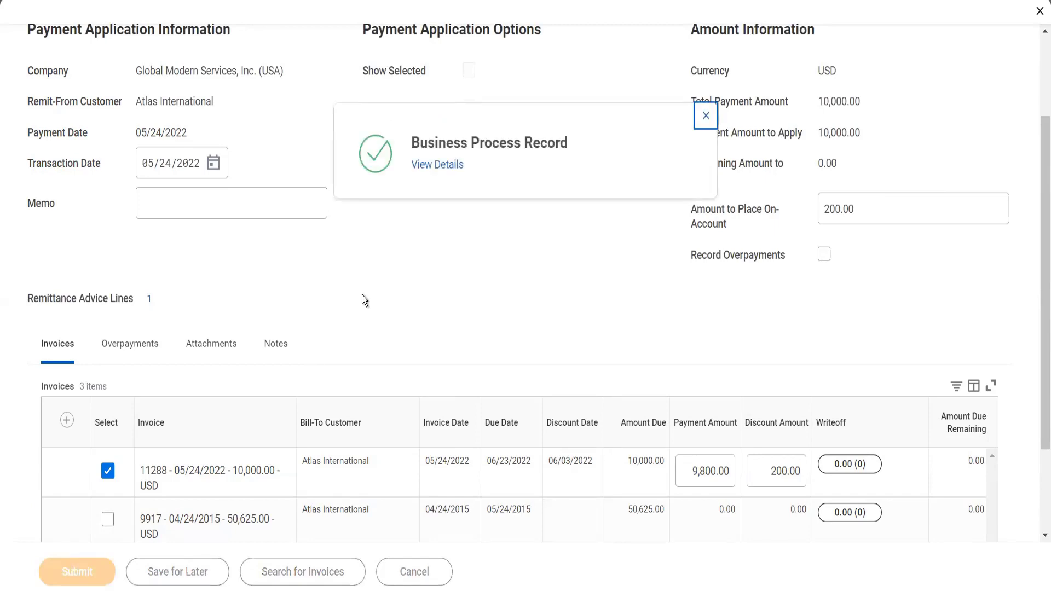
Open the submitted customer payment's transaction and review its amounts and payment application line
left_click(453, 166)
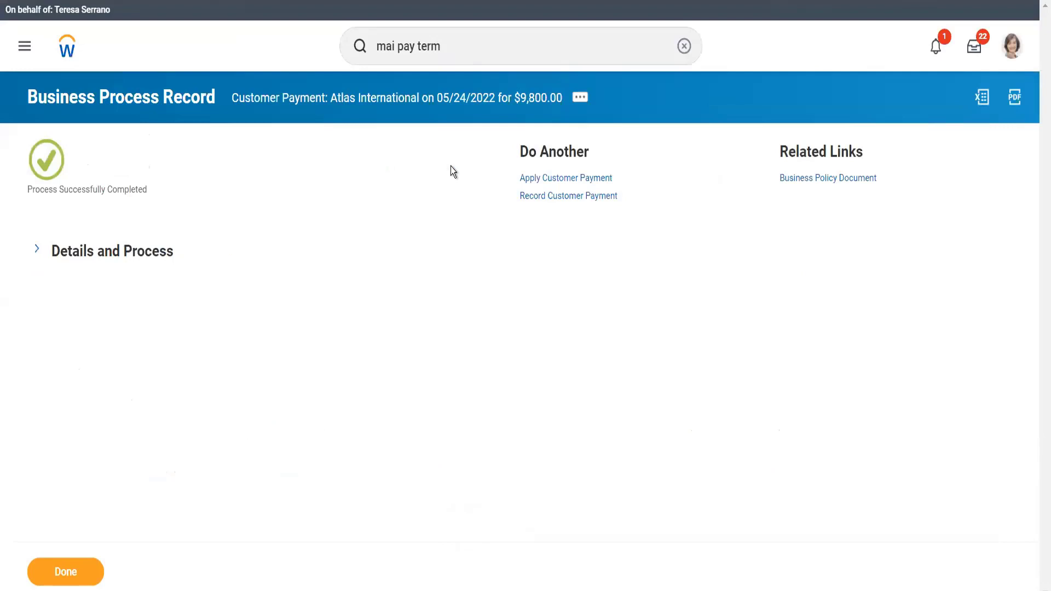
left_click(137, 249)
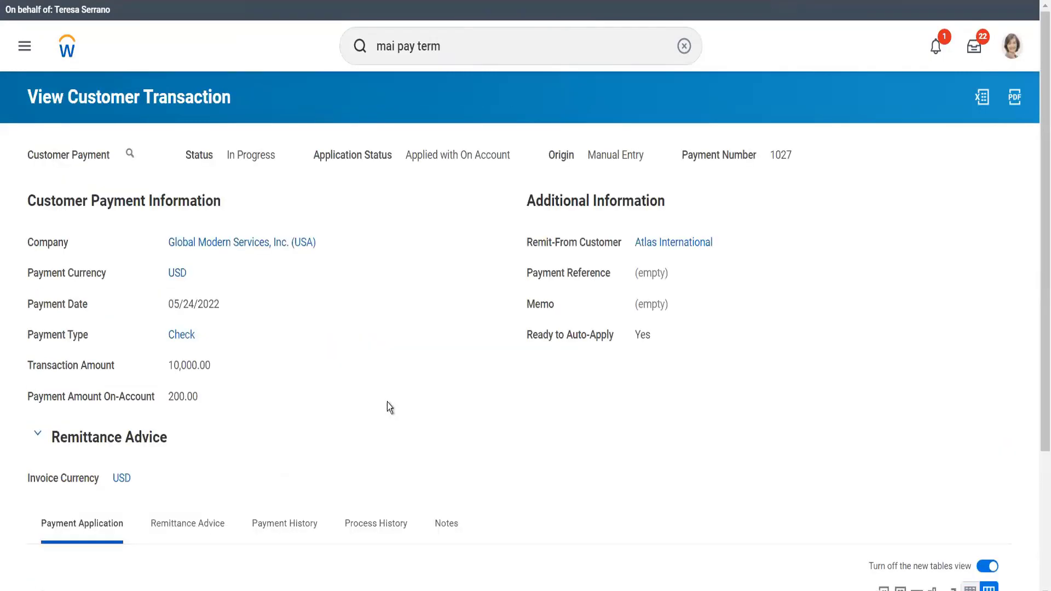
scroll(387, 403, "down", 3)
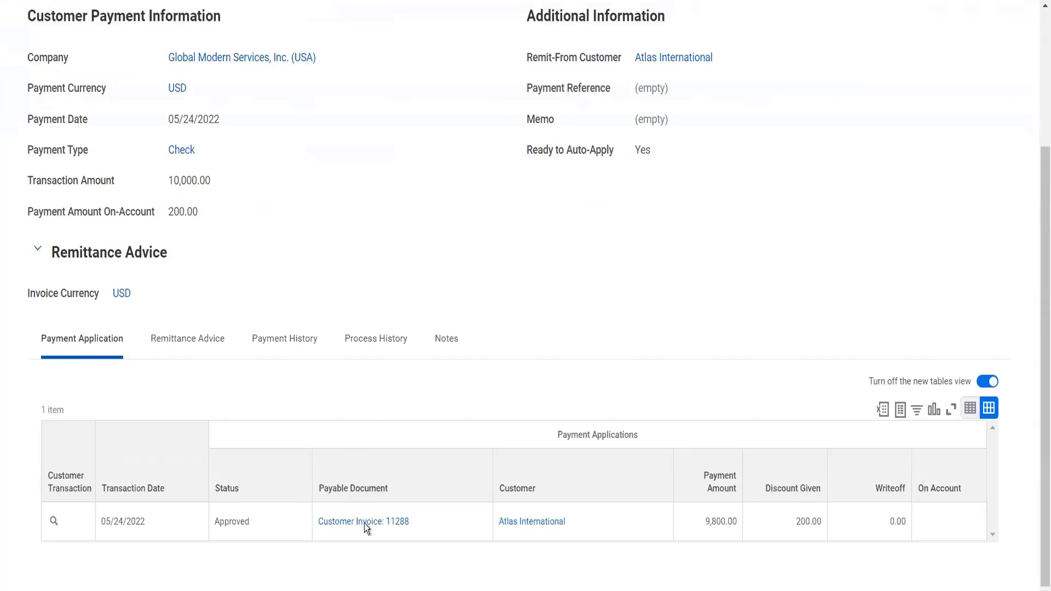
Copy the invoice listed in the payment application and set the copy's payment terms to "Immediate"
left_click(420, 523)
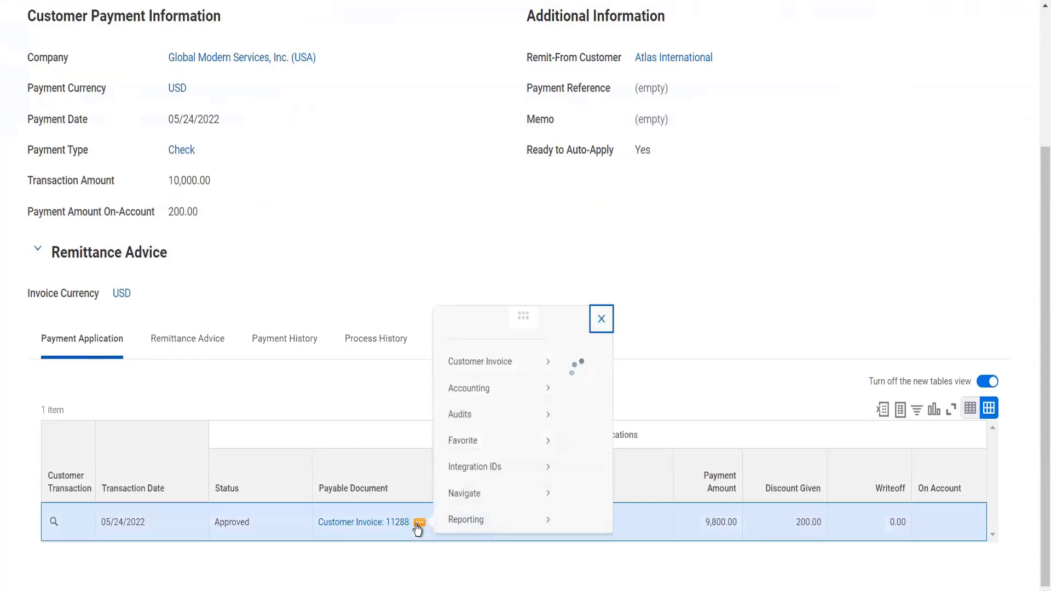
mouse_move(542, 99)
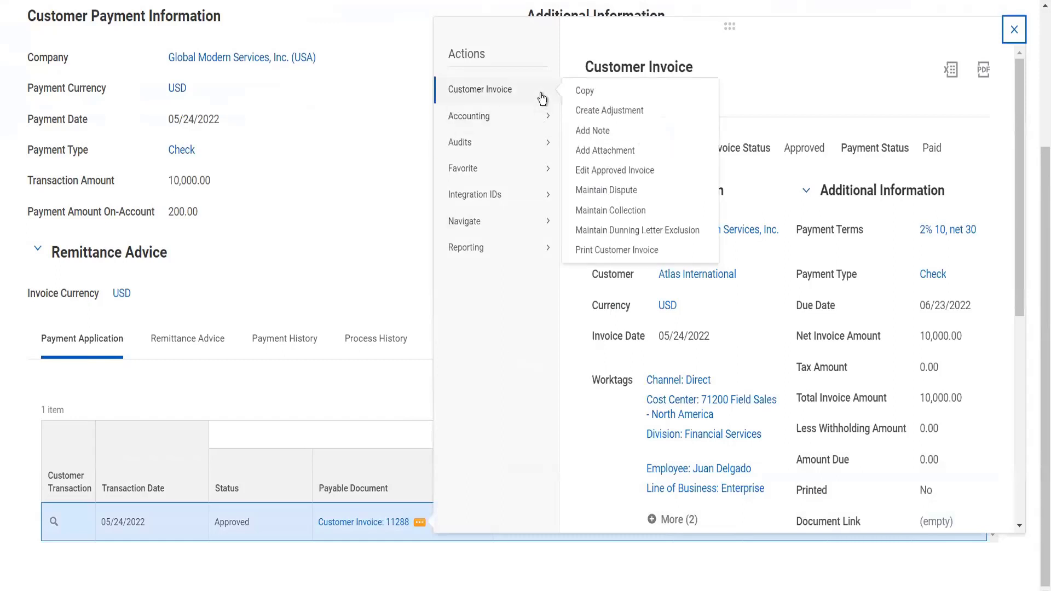
left_click(585, 89)
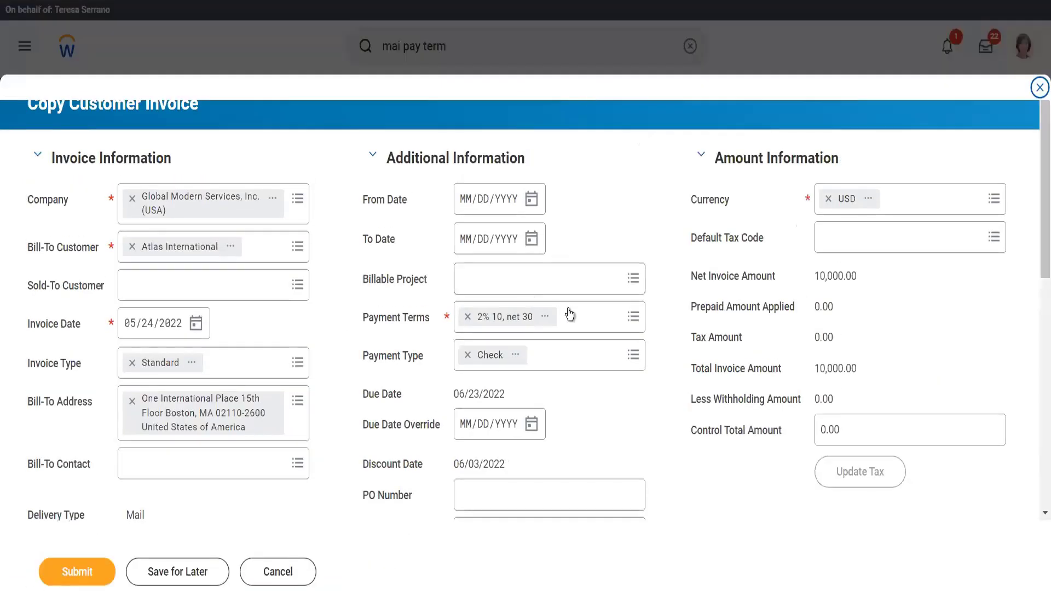
left_click(571, 312)
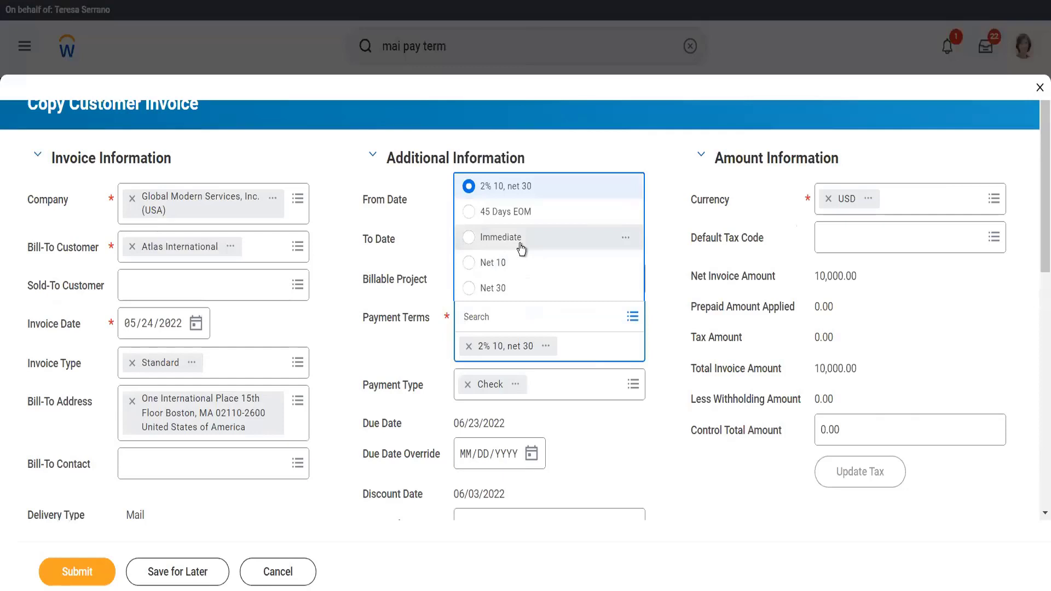
left_click(522, 248)
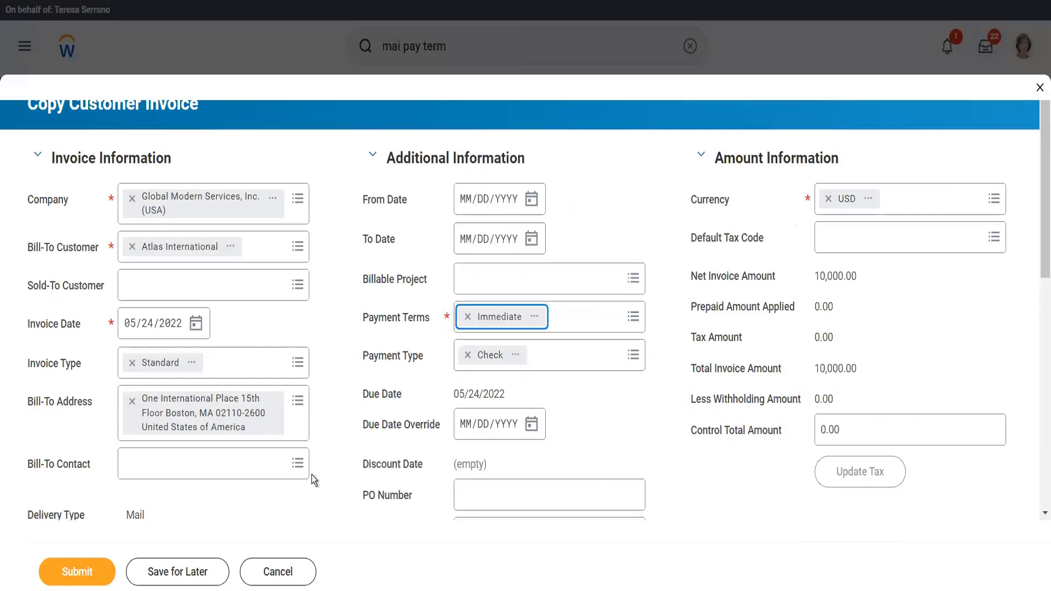
Submit the copied invoice with immediate terms and open the resulting customer invoice
left_click(72, 572)
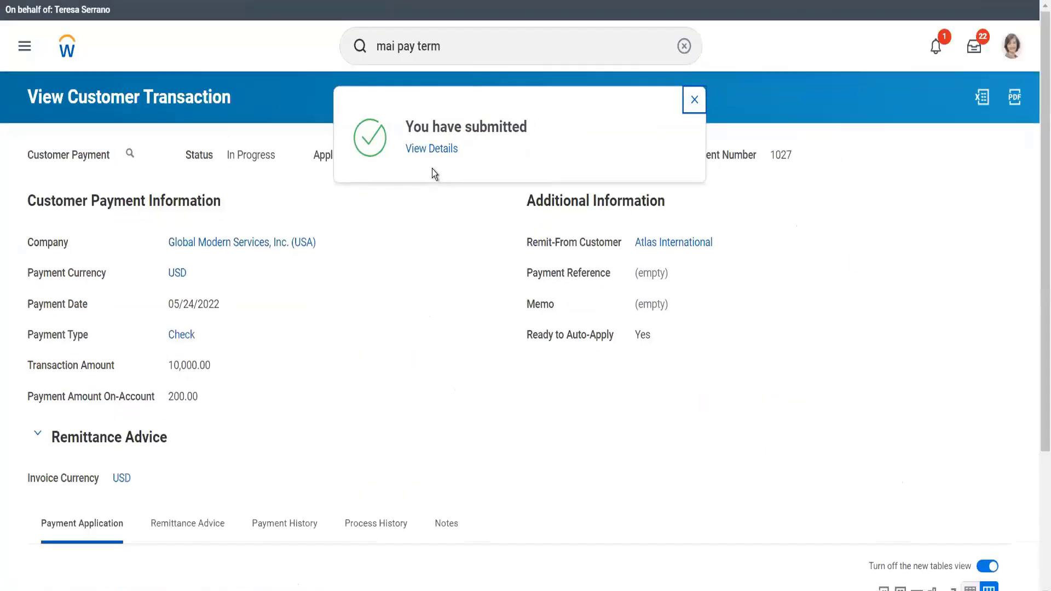
left_click(420, 149)
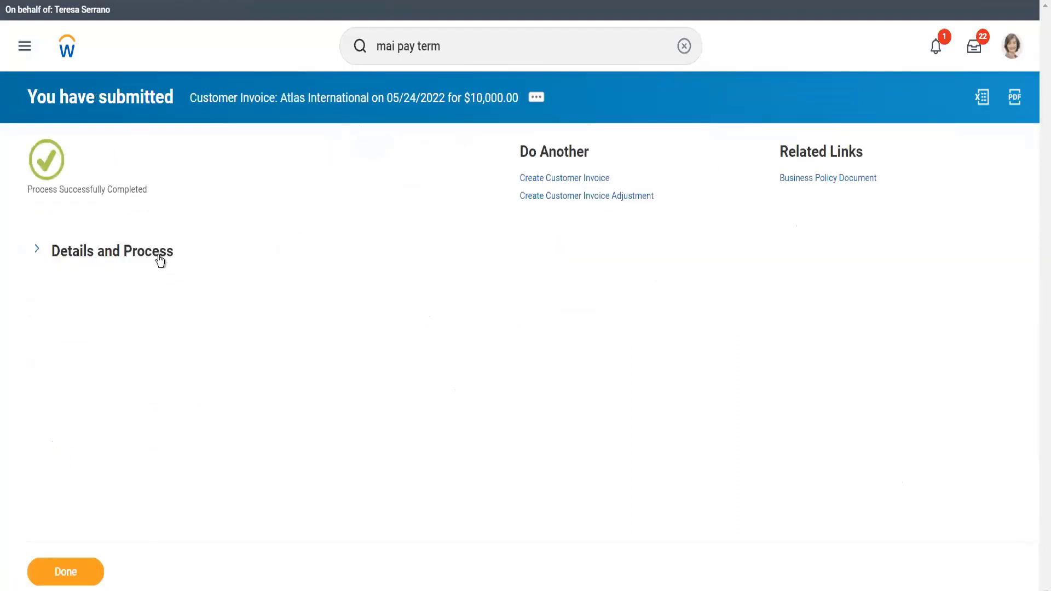
left_click(161, 258)
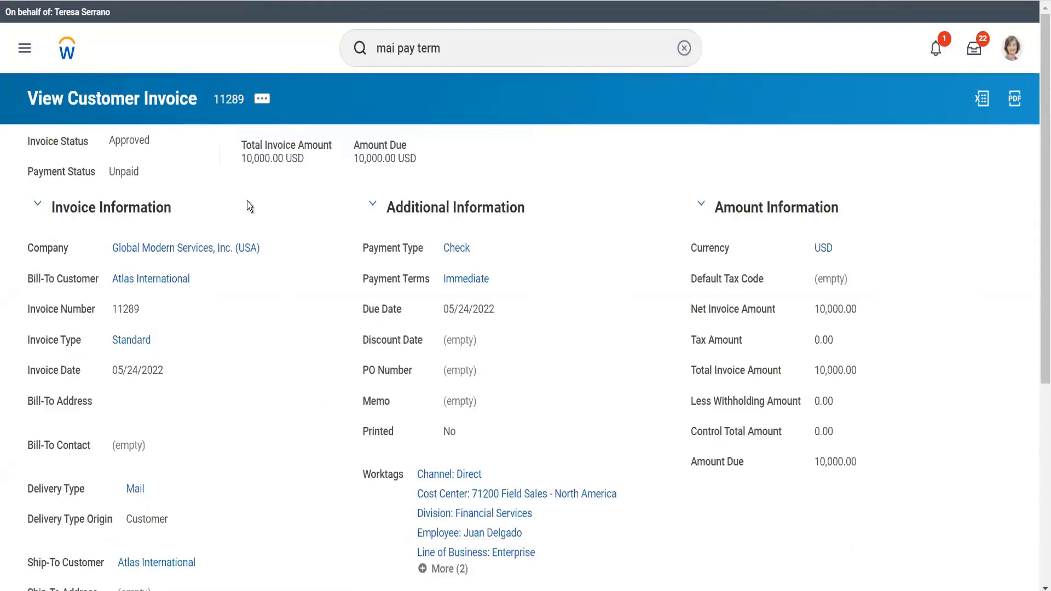
Record a customer payment of 10,500.00 from the open invoice, then save it and proceed to applying it
left_click(262, 99)
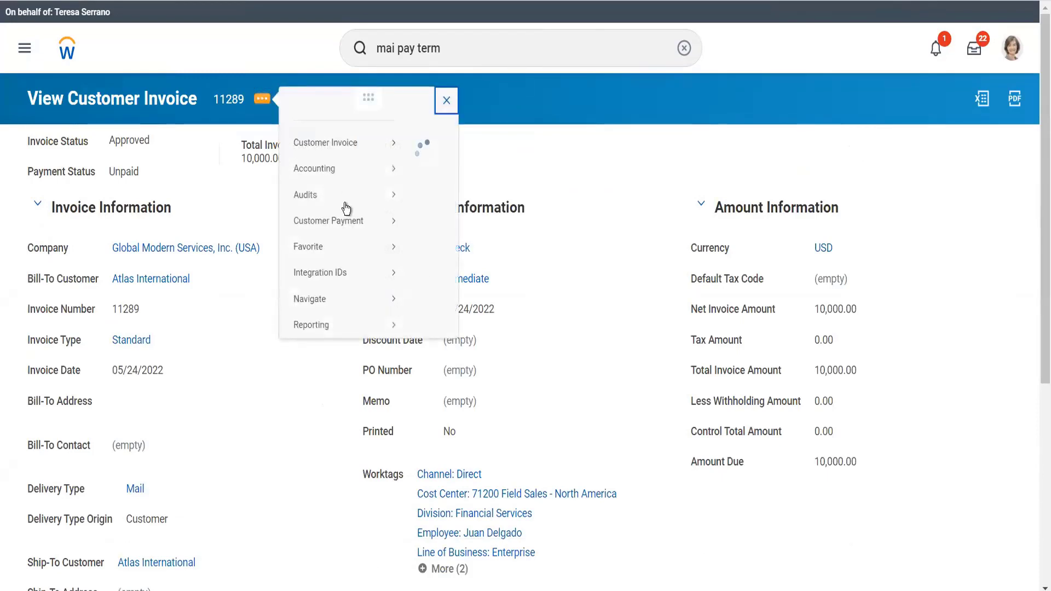
mouse_move(369, 235)
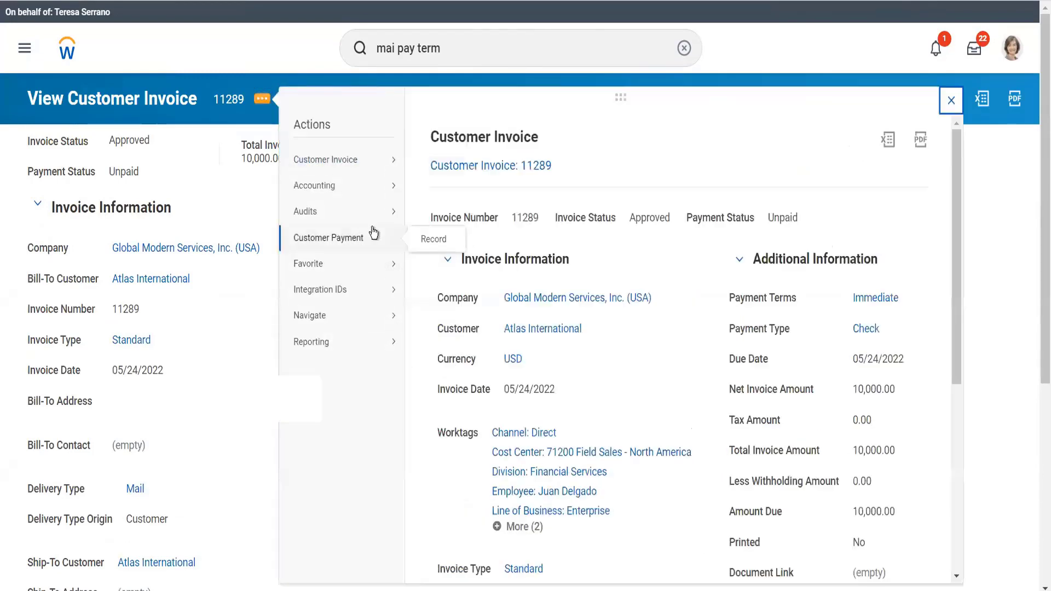
left_click(423, 240)
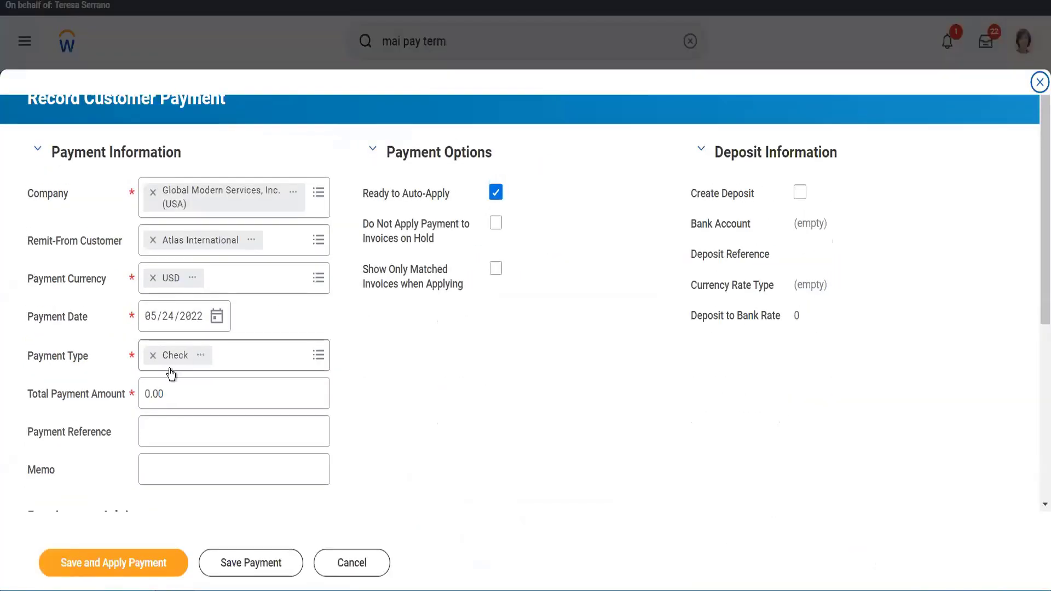
left_click(136, 395)
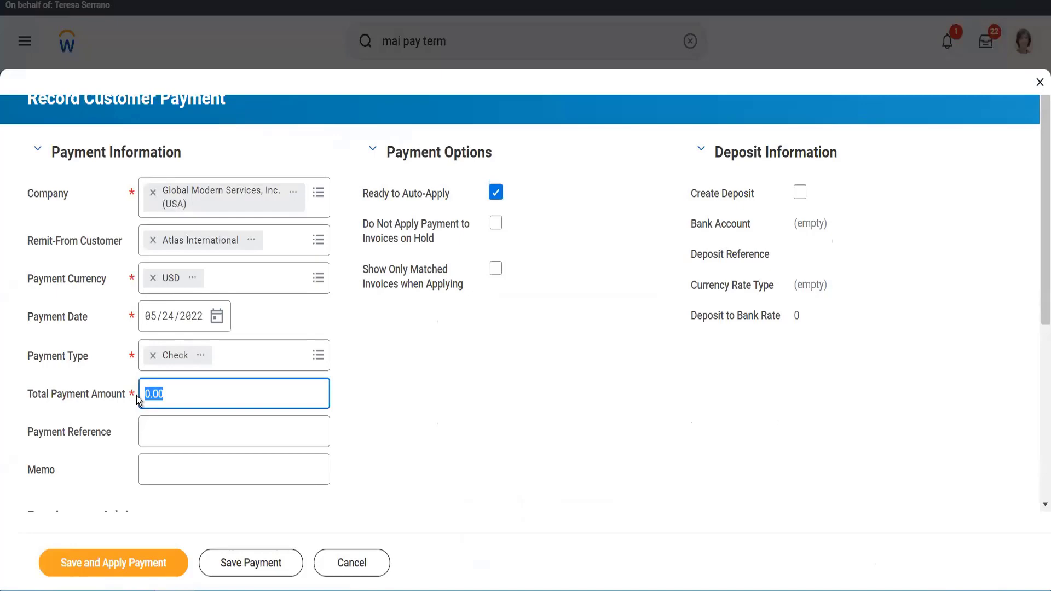
type("10500")
key("Tab")
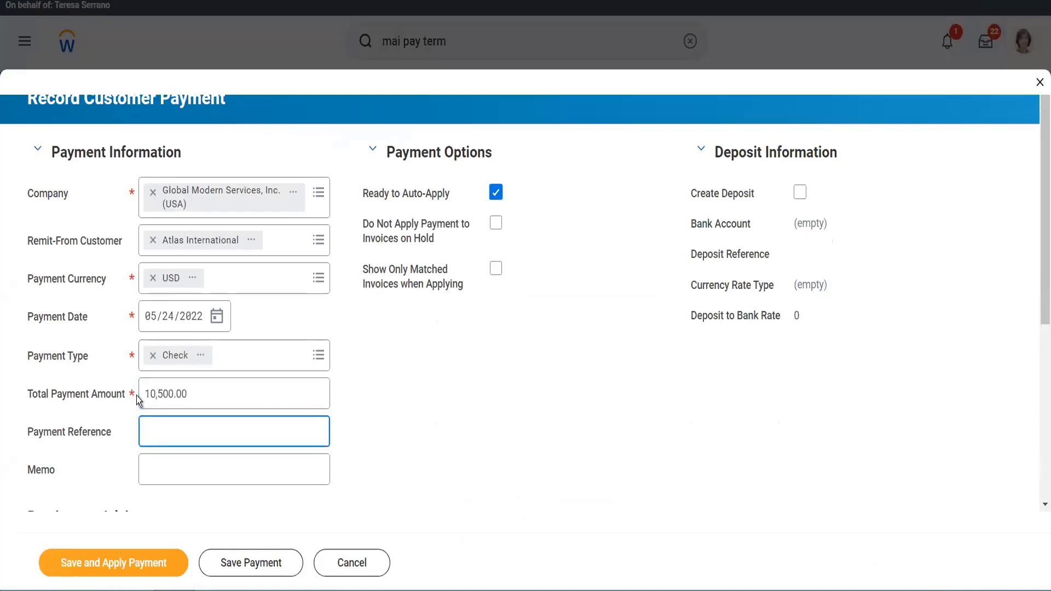
scroll(134, 416, "down", 5)
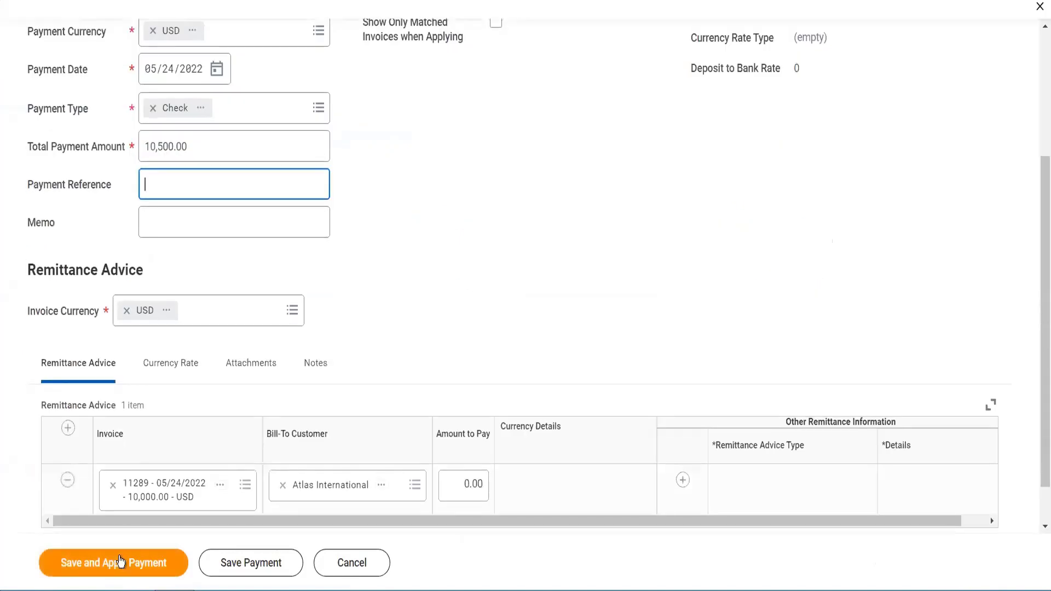
left_click(121, 561)
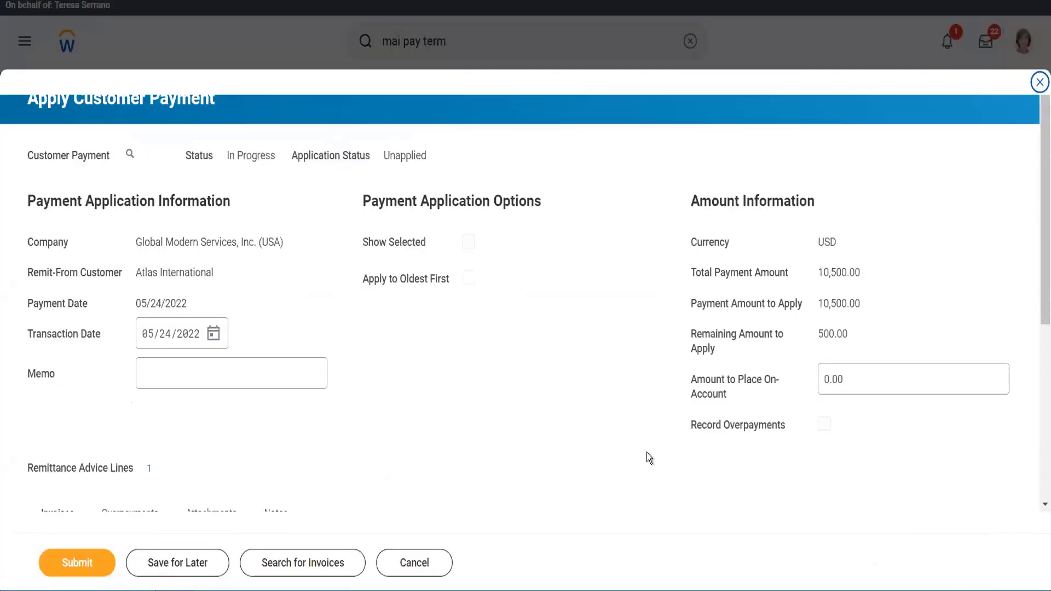
Place 500.00 of the payment on account and submit the payment application for the selected 10,000.00 invoice
scroll(646, 453, "down", 4)
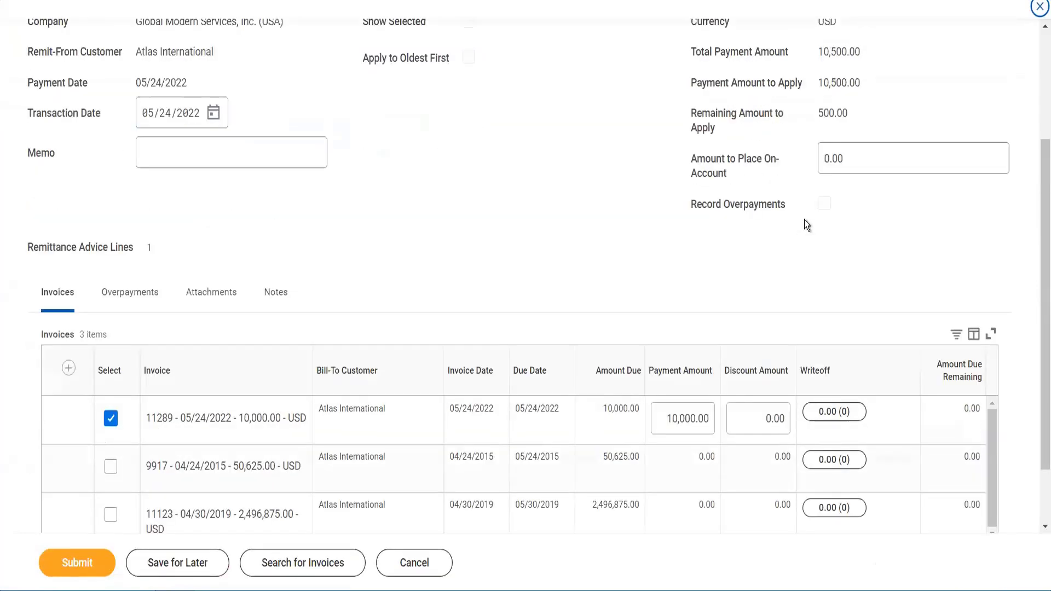
scroll(804, 219, "up", 1)
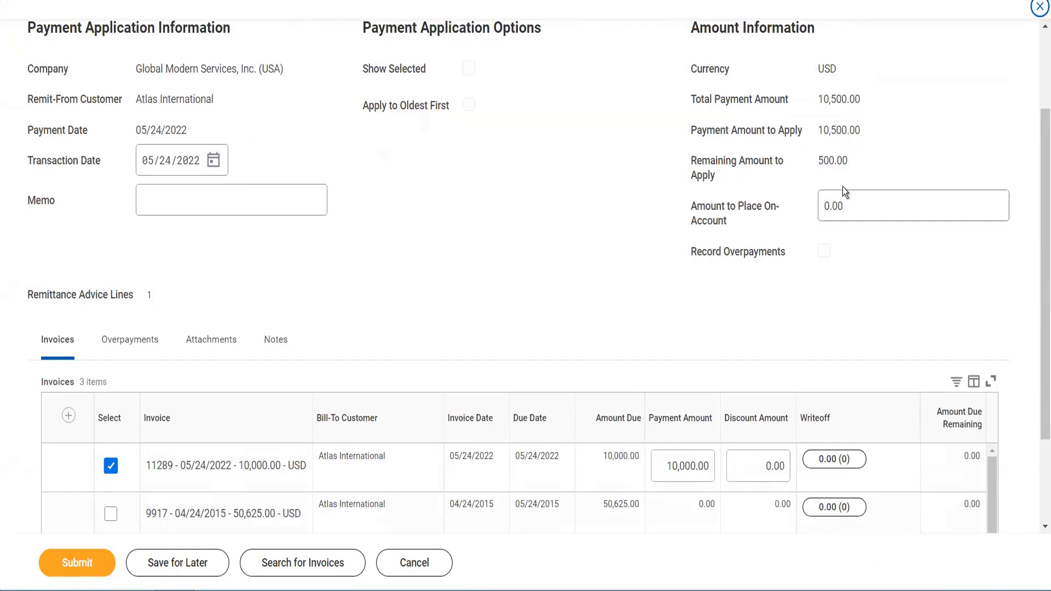
left_click_drag(843, 205, 803, 202)
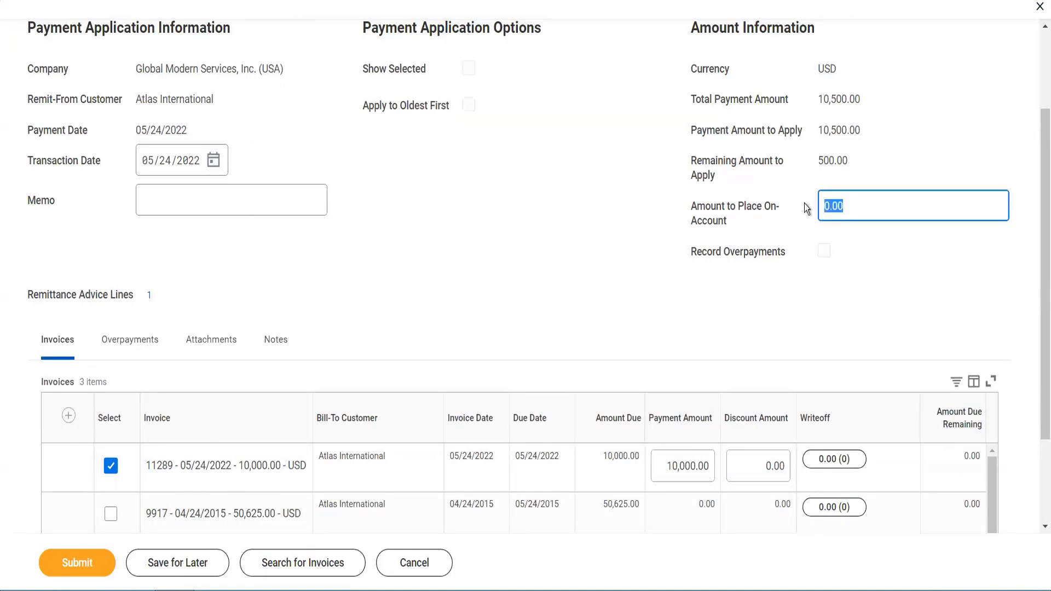
type("500")
key("Tab")
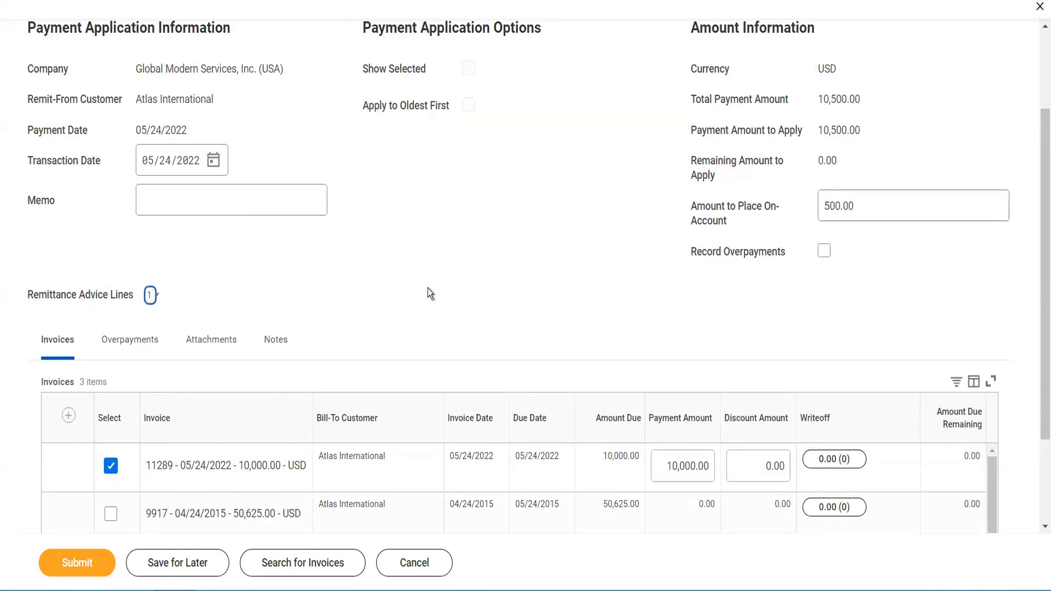
left_click(98, 566)
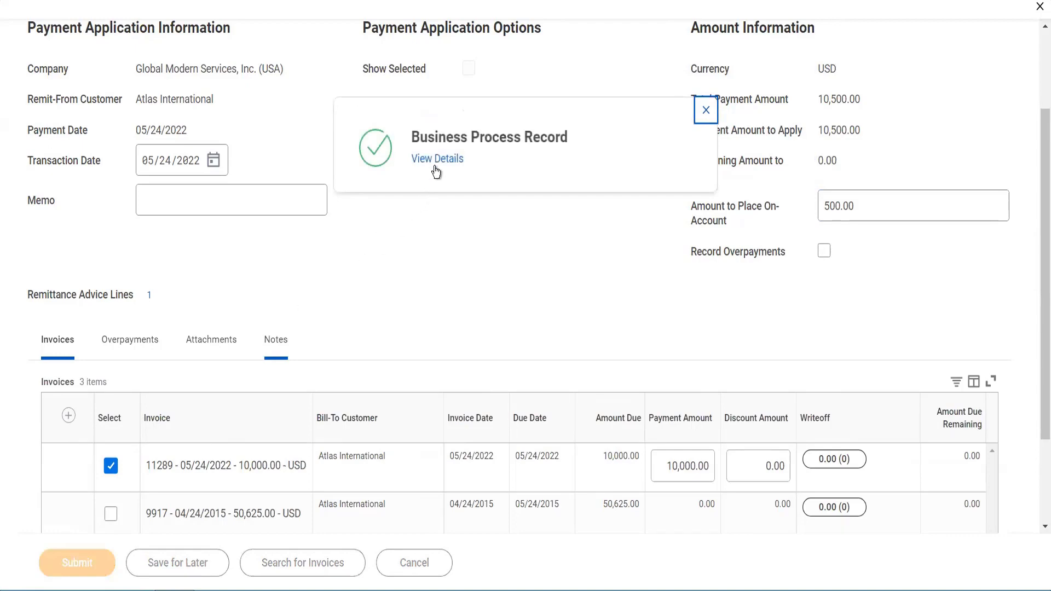
Open the submitted payment's business process details and its customer transaction to review the transaction and on-account amounts
left_click(436, 160)
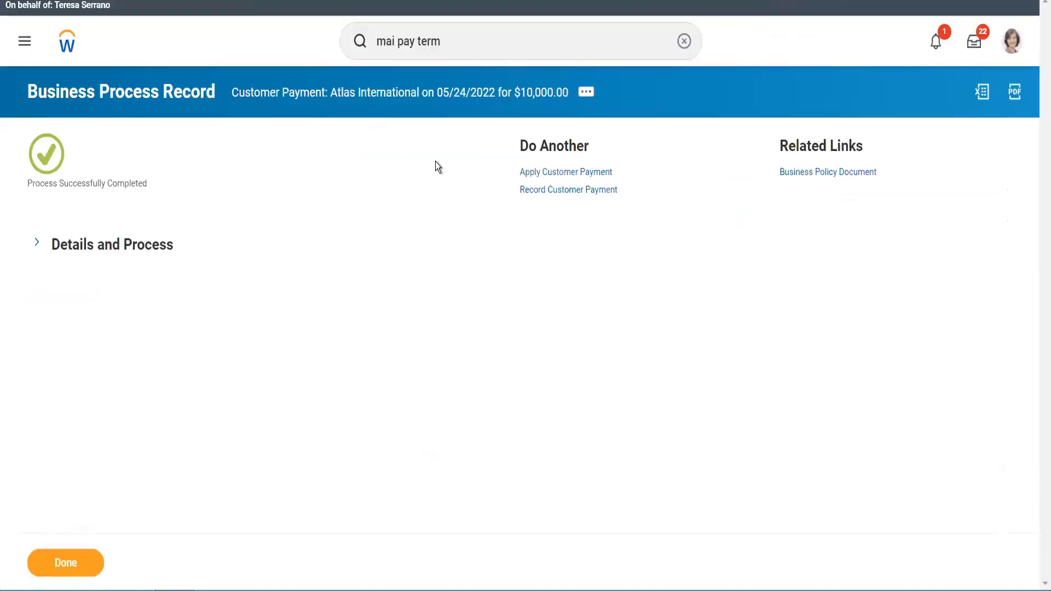
left_click(153, 256)
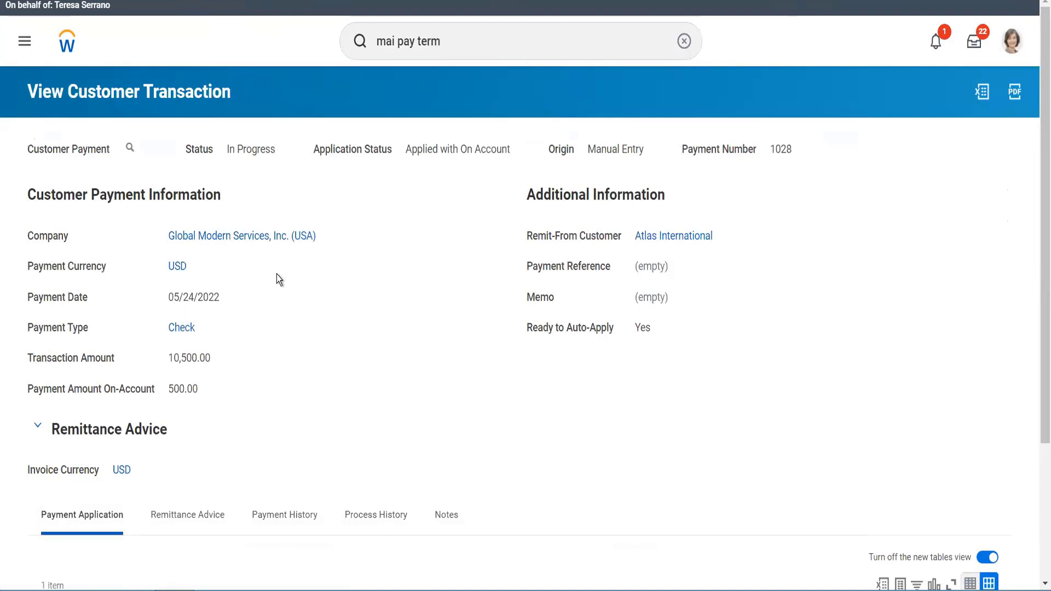
left_click(478, 43)
key("ctrl+a")
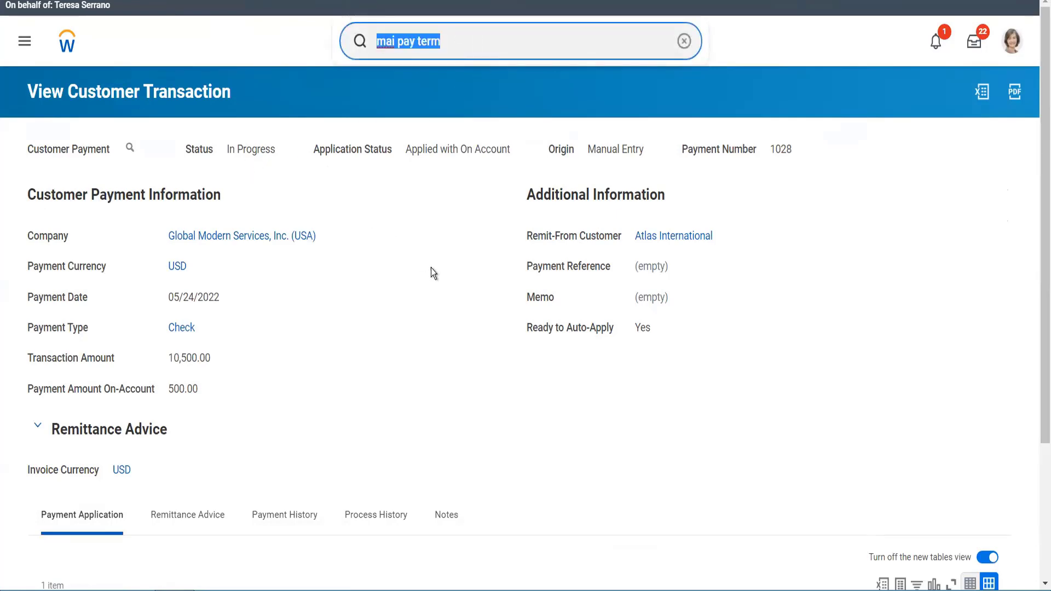
scroll(431, 268, "down", 1)
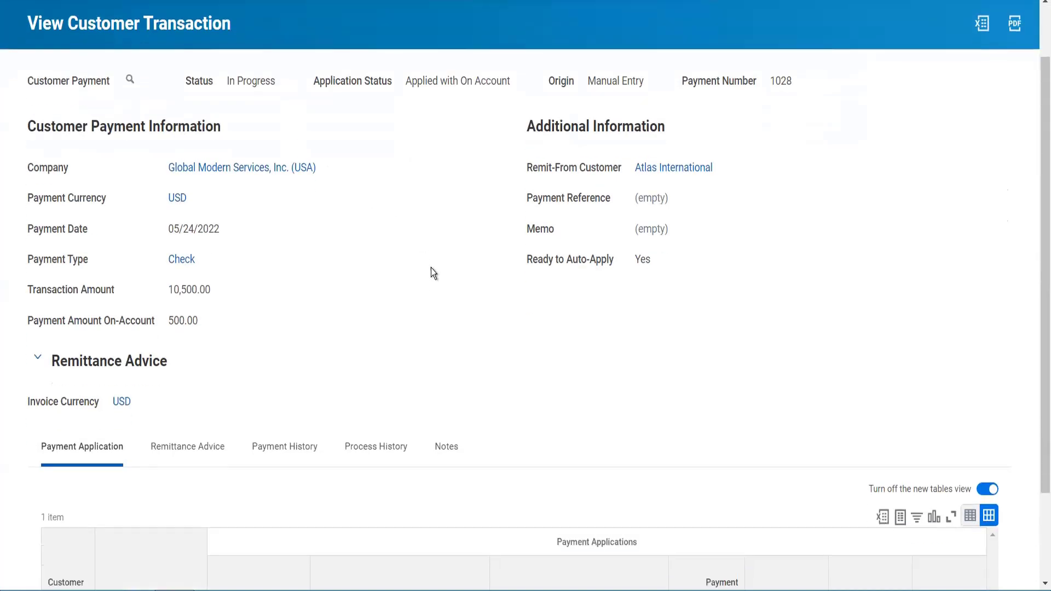
Examine the transaction's process history, then open the underlying customer payment for invoices and review it
left_click(370, 443)
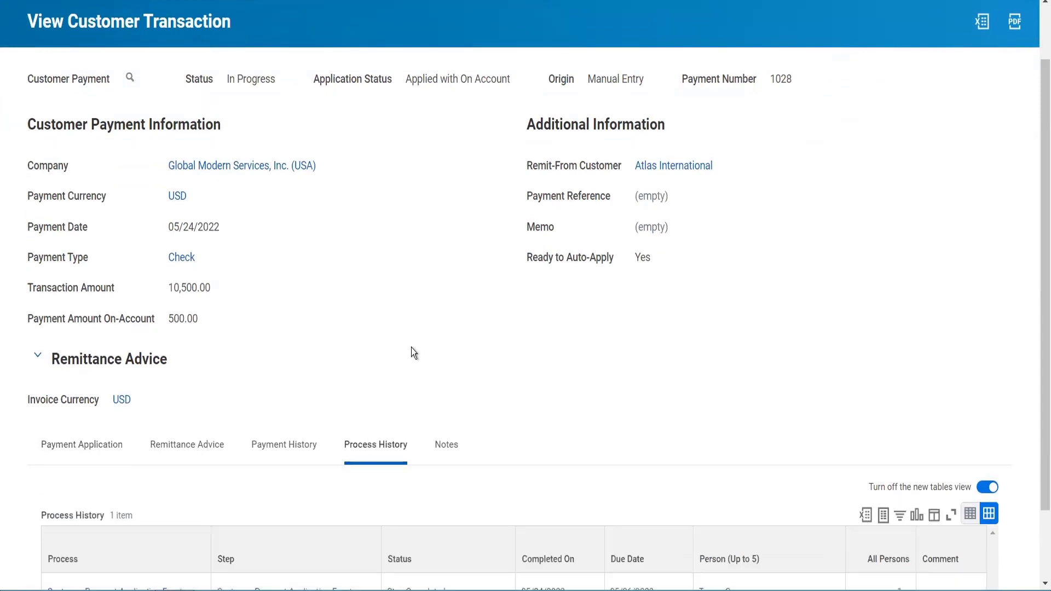
scroll(412, 347, "down", 2)
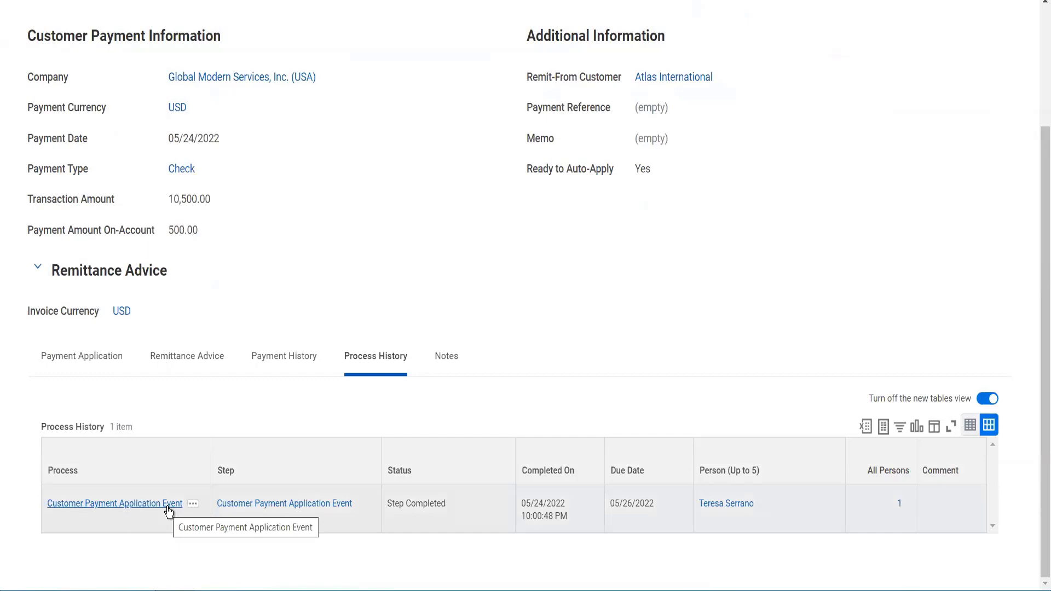
scroll(391, 439, "up", 3)
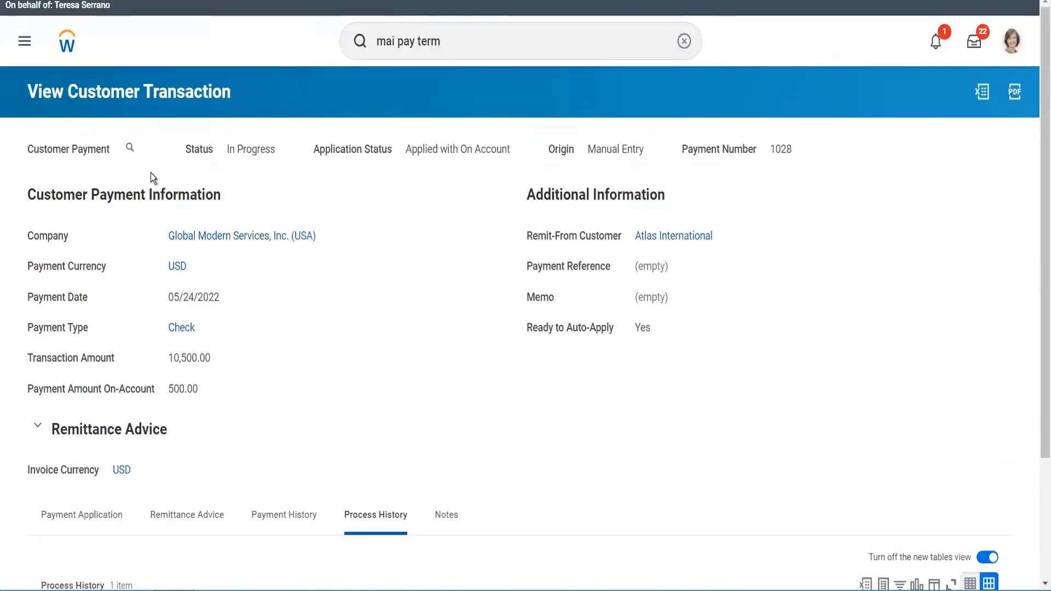
left_click(130, 149)
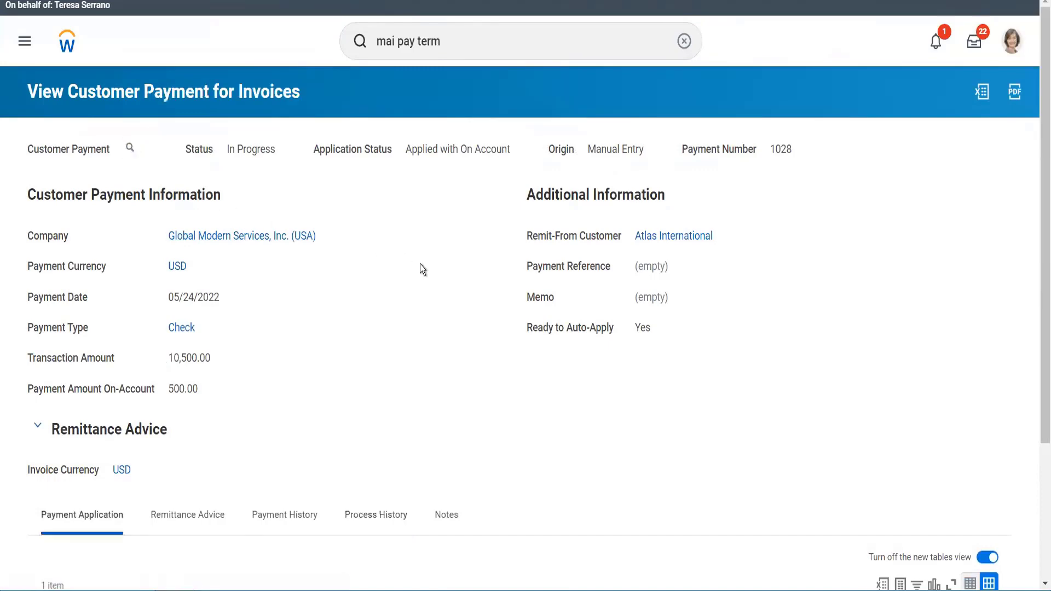
scroll(420, 265, "down", 3)
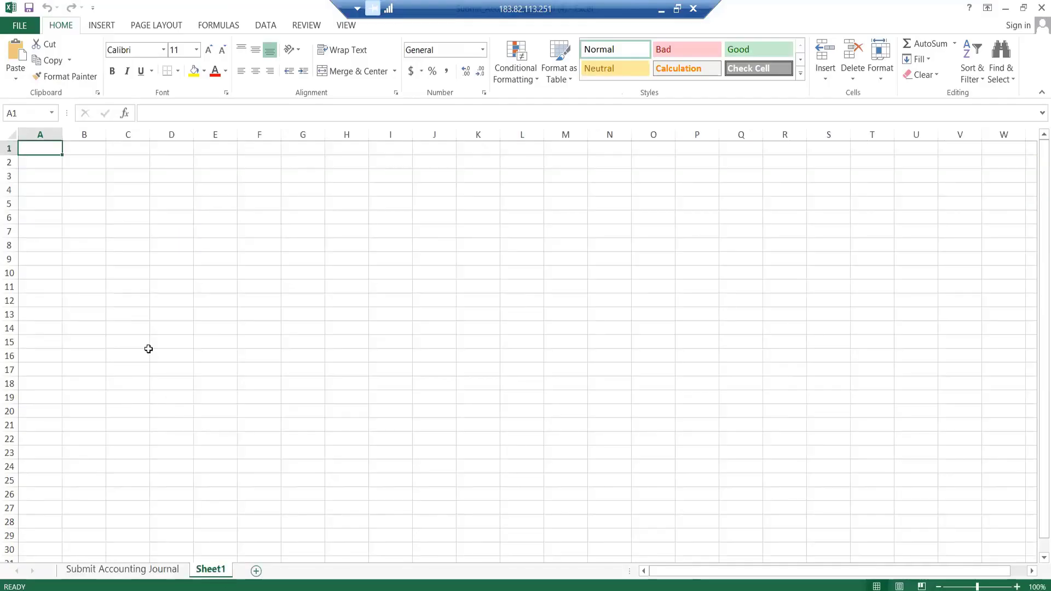
In Excel's Sheet1, enter "Inv amt" with 10000 in row 1 and "Check Sent By Client" with 10000 in row 2
type("Inv")
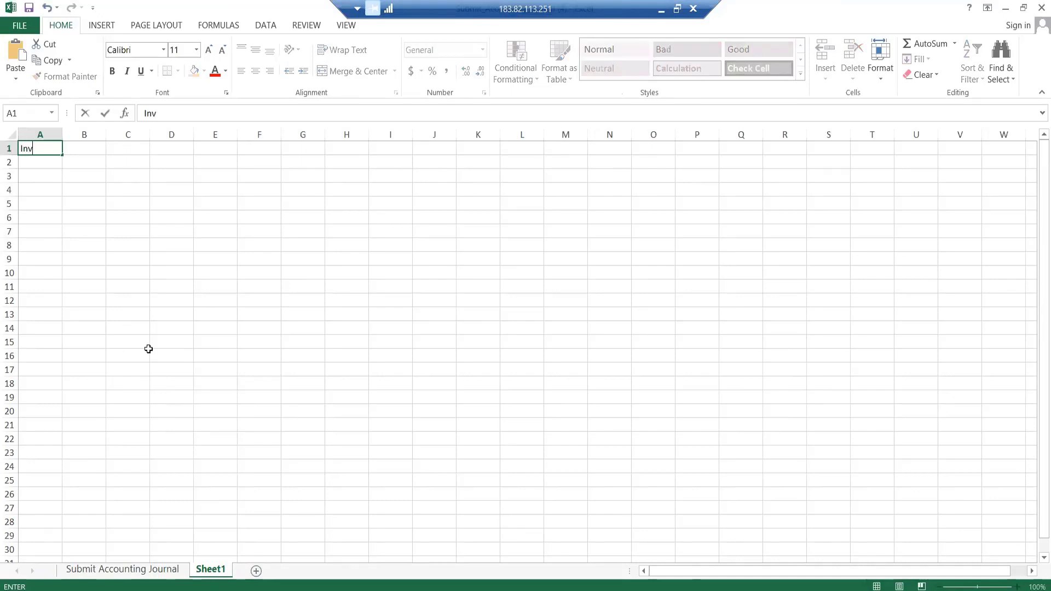
type(" amt")
key("Tab")
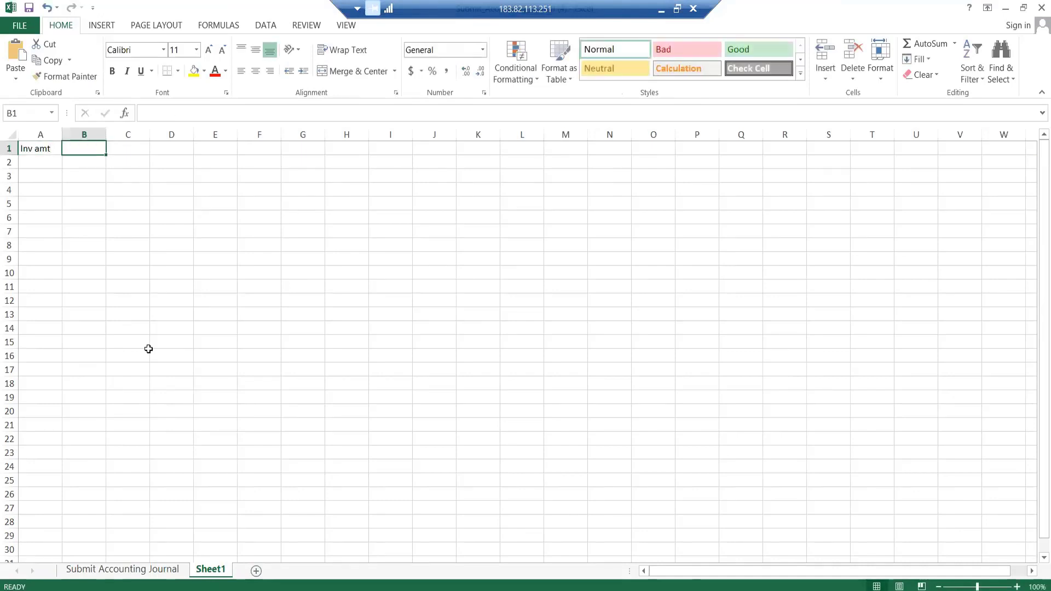
type("10000")
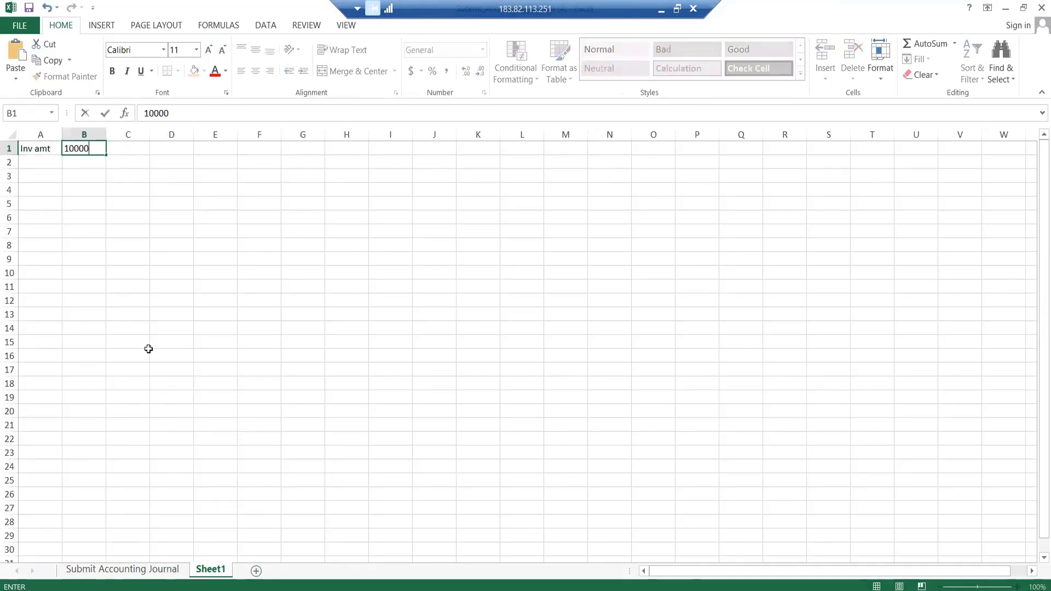
key("Return")
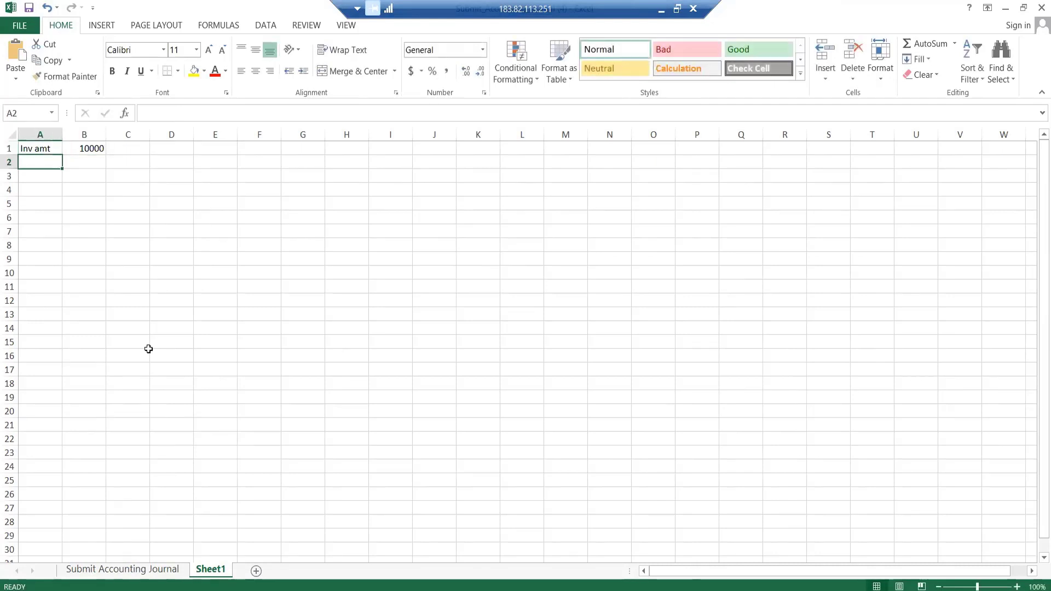
type("Check ")
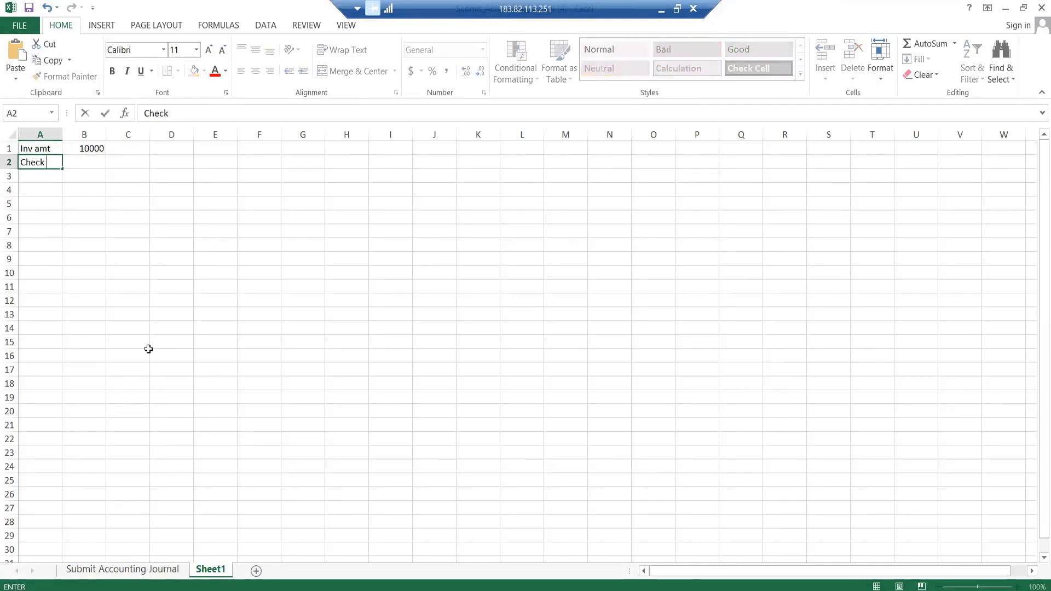
type("Sent By Client")
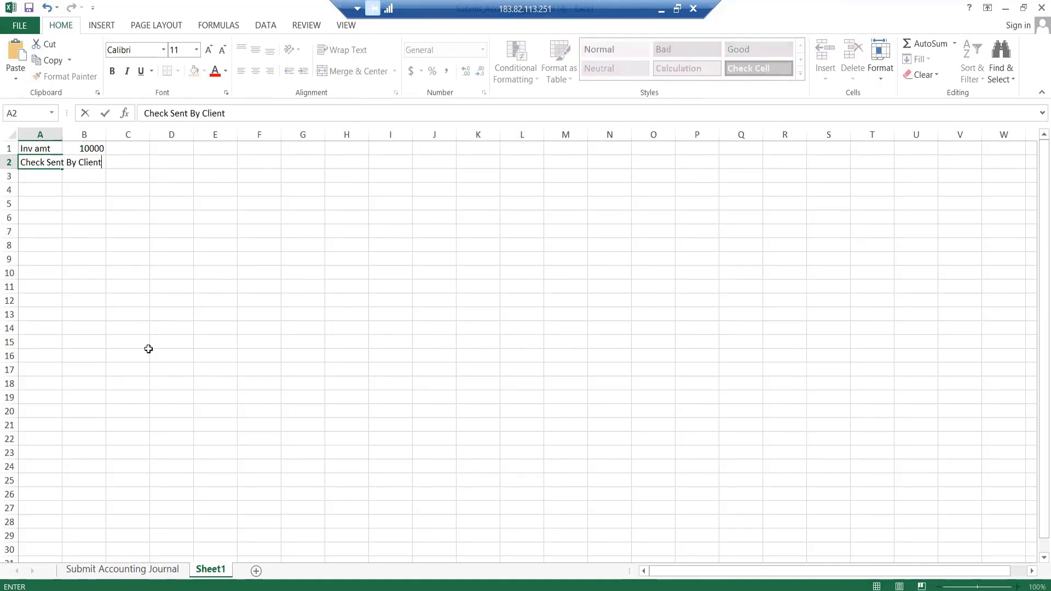
key("Tab")
type("10000")
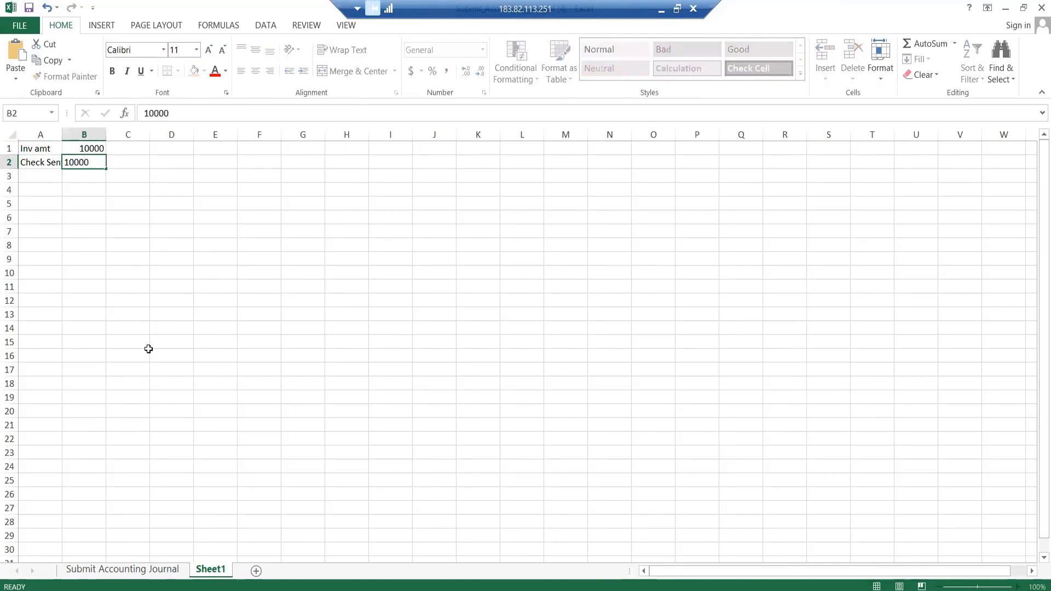
key("Return")
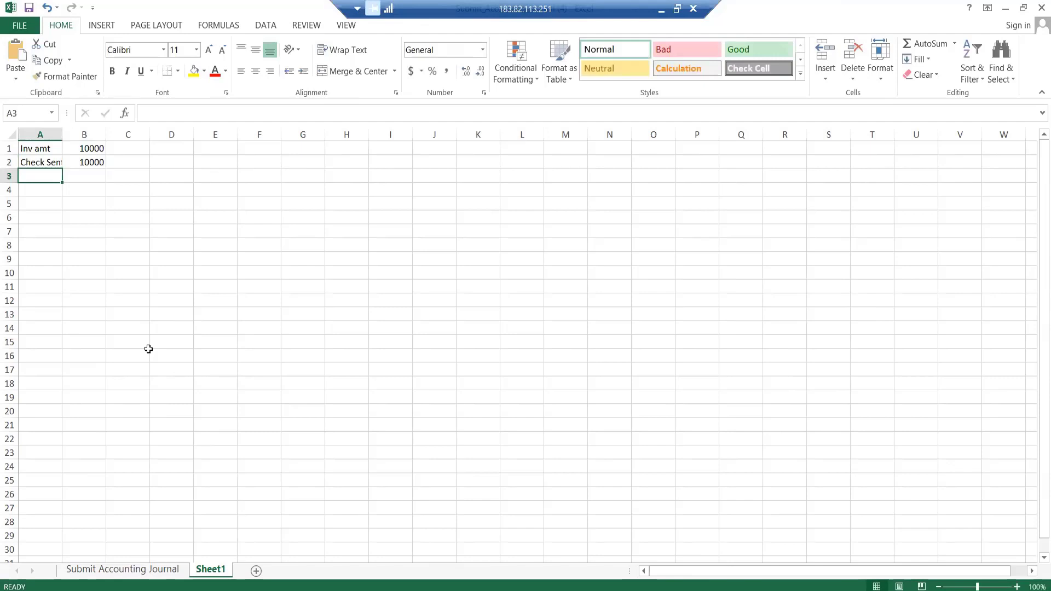
Enter "Disc amount" with 200 in row 3 and "Ideal Amount" with 9800 in row 4
type("Disc ")
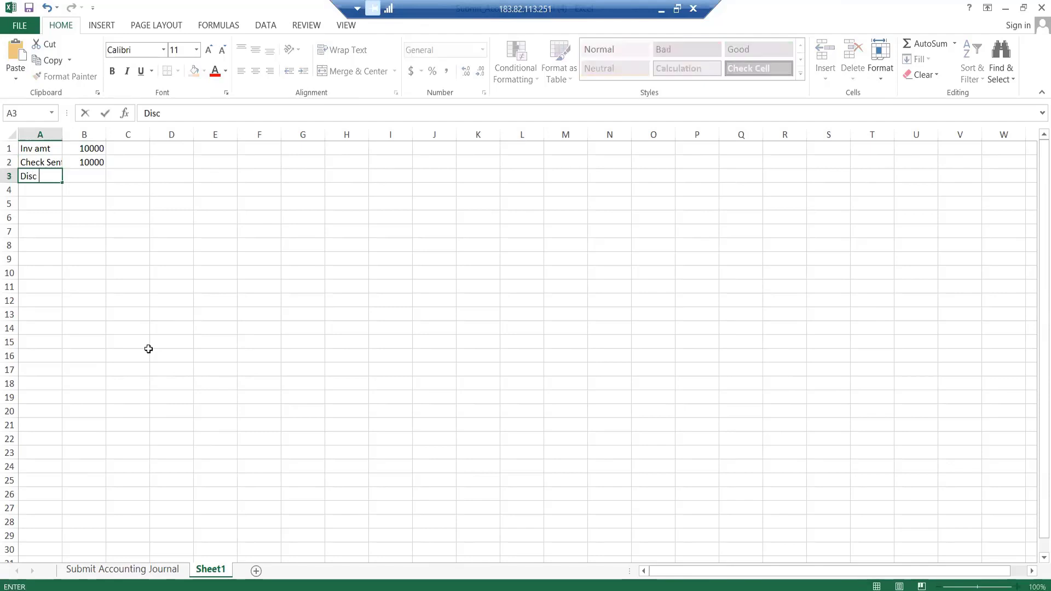
type("amount")
key("Tab")
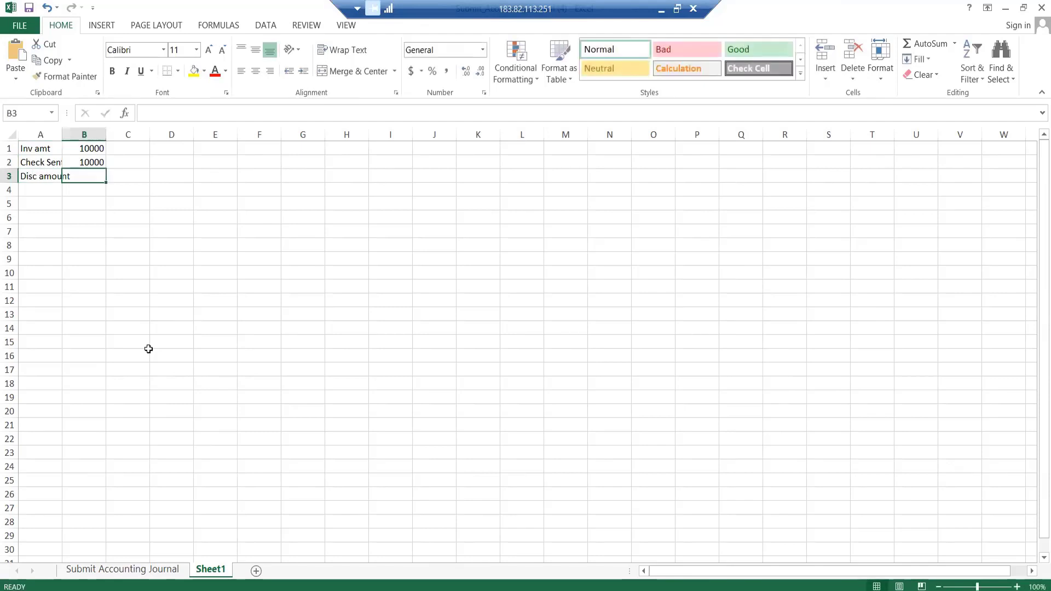
type("200")
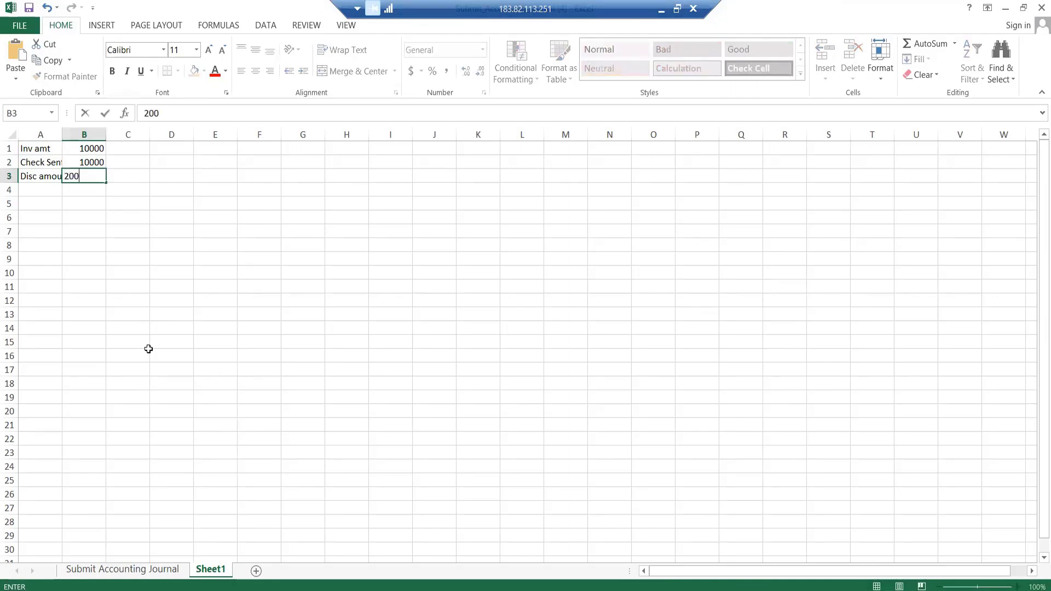
key("Return")
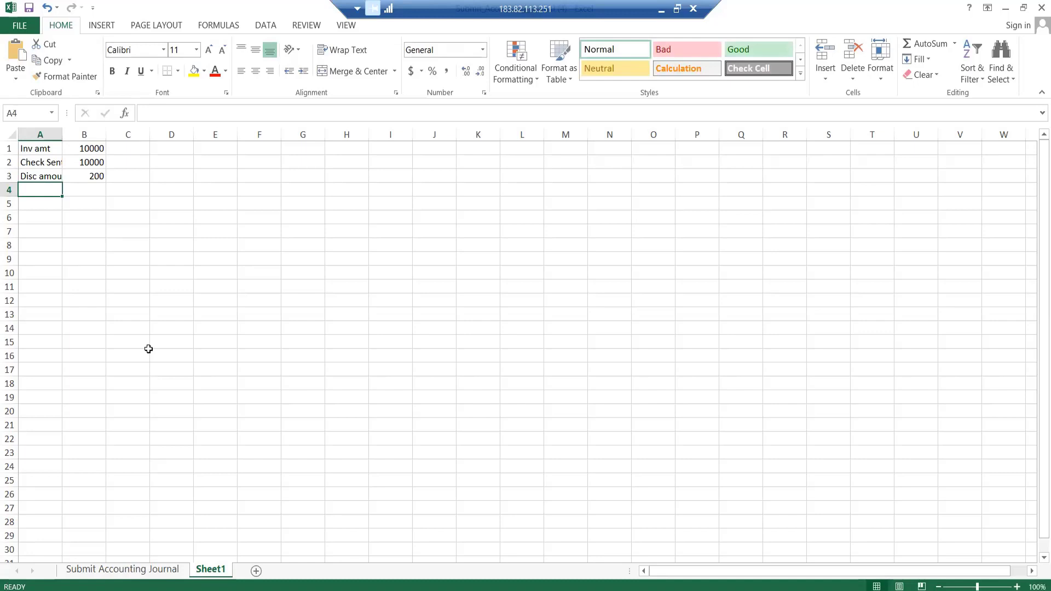
type("Ideal Amount")
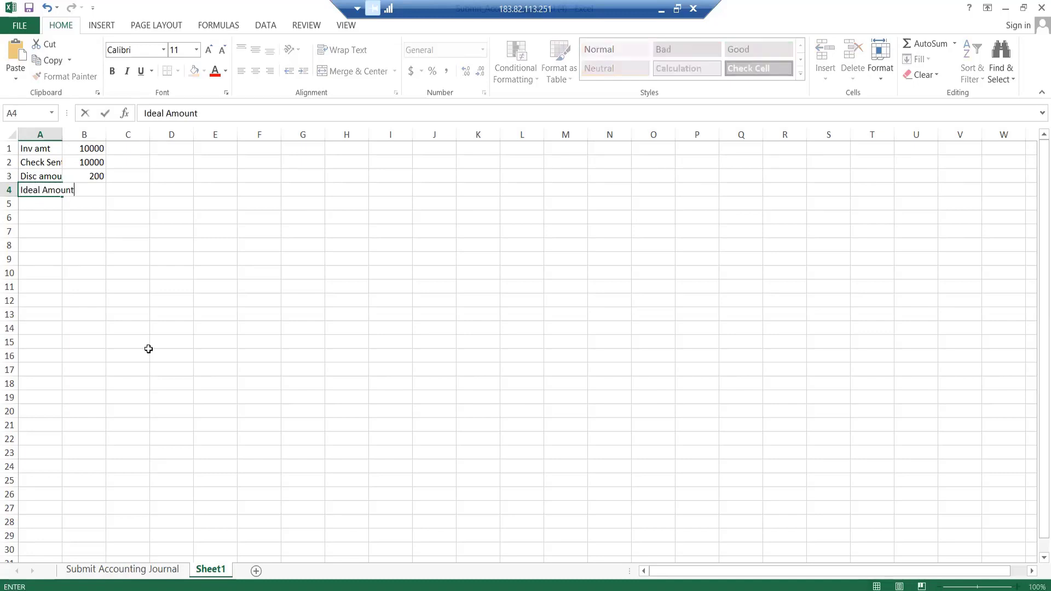
key("Tab")
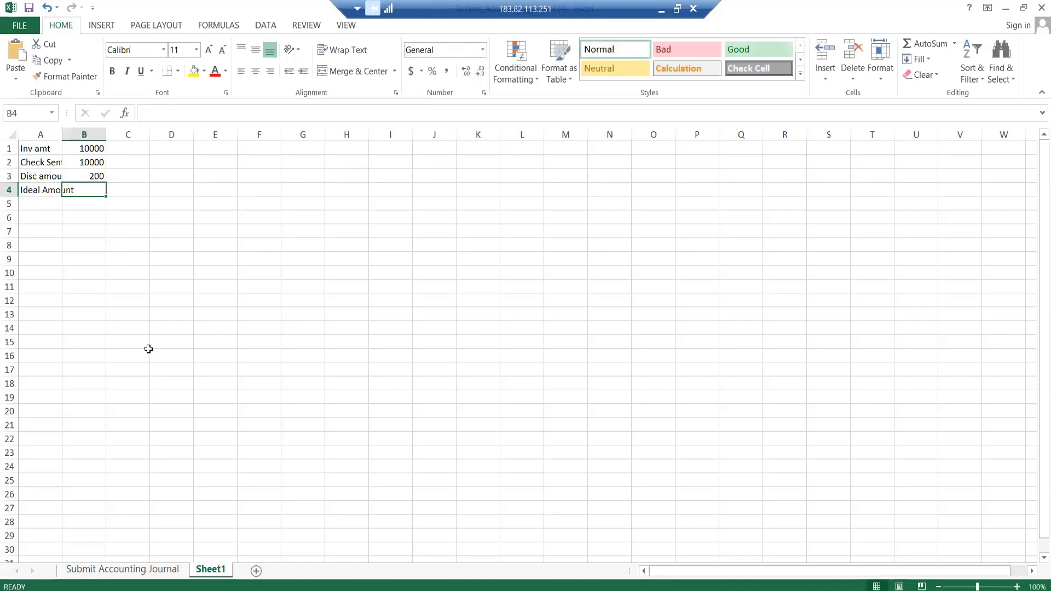
type("9800")
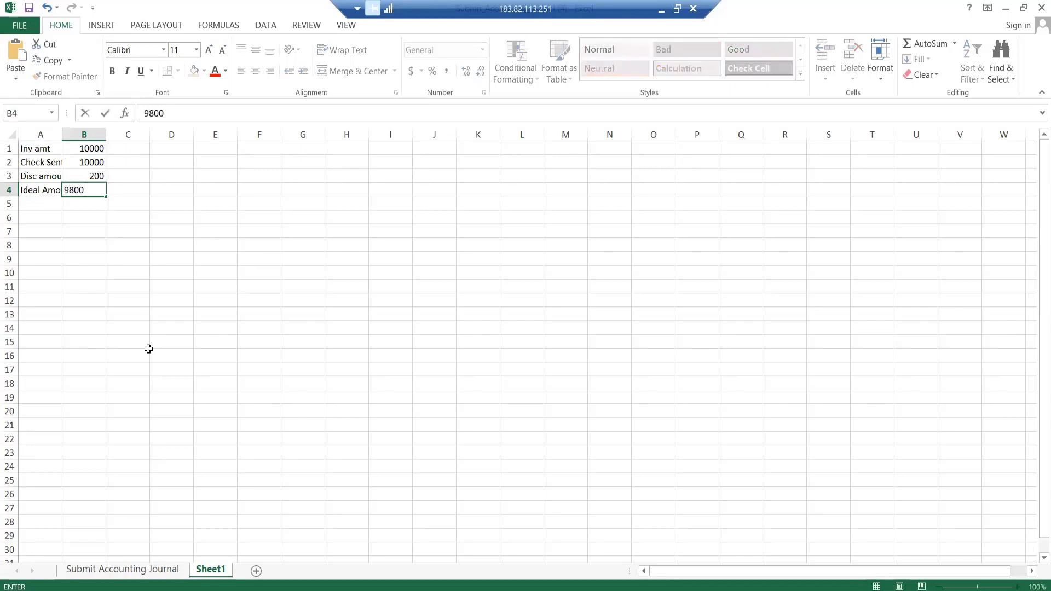
key("Return")
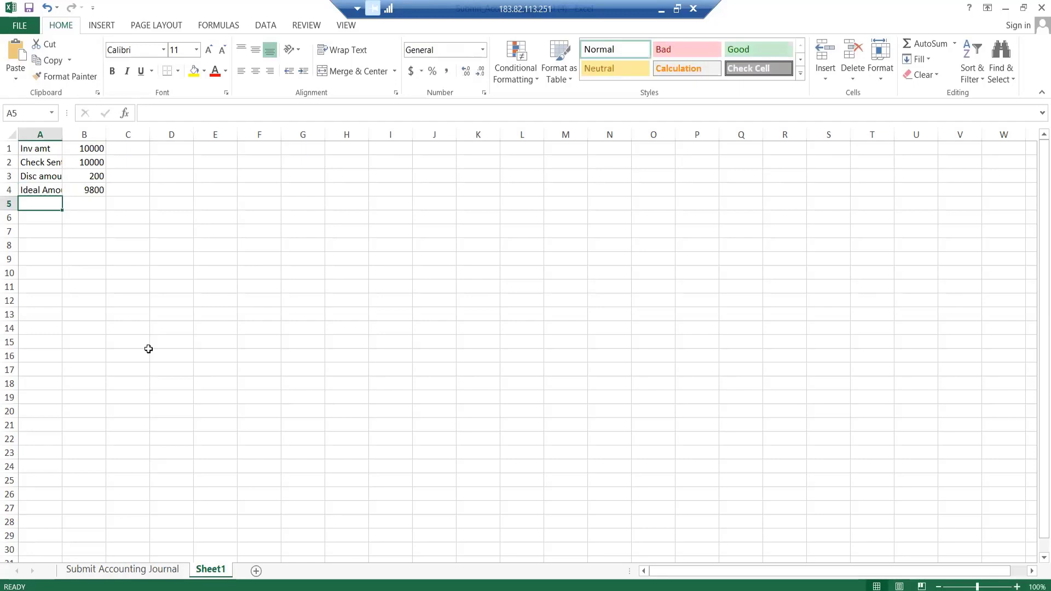
left_click(94, 187)
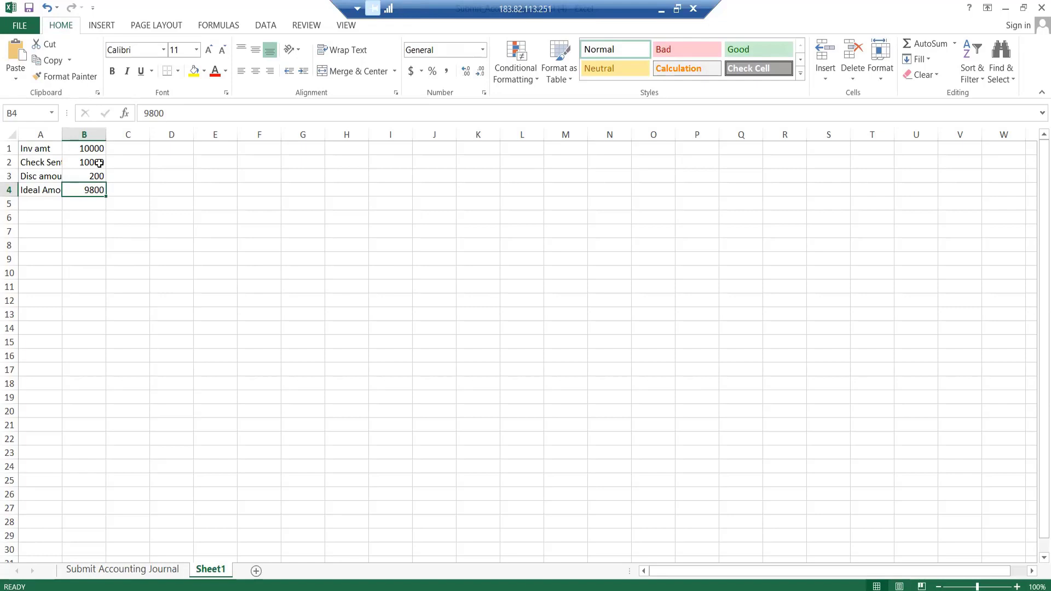
left_click(43, 203)
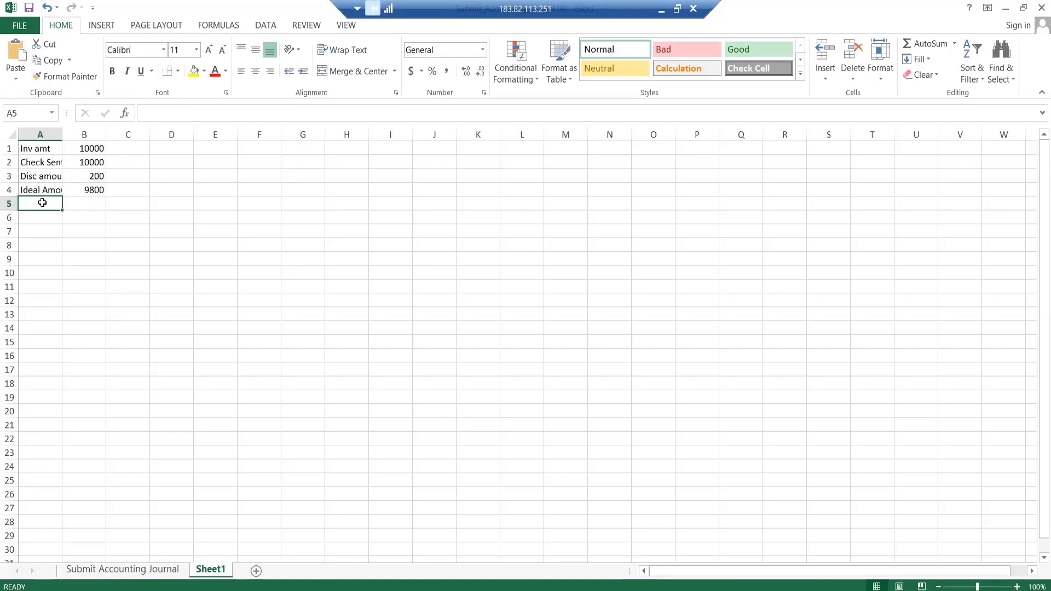
Switch back to Workday's customer payment for invoices of 10,500.00
left_click(42, 112)
left_click(42, 111)
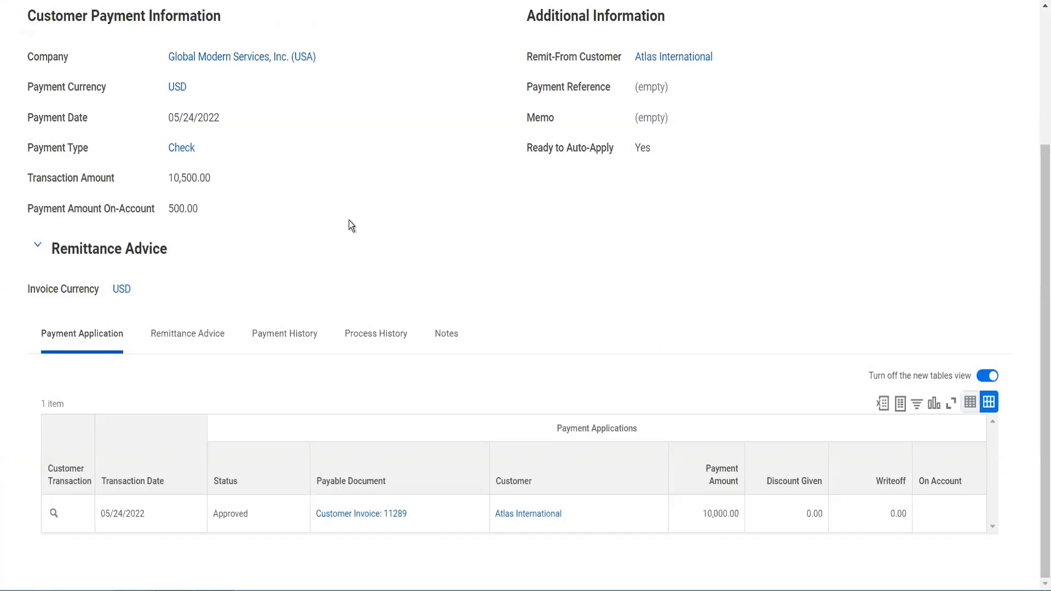
scroll(349, 220, "up", 3)
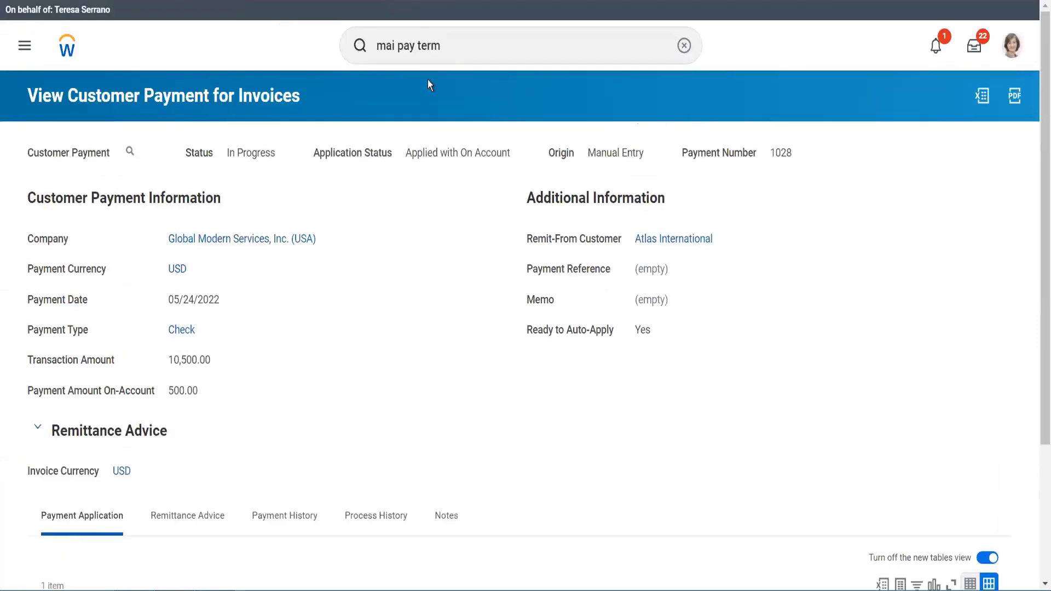
left_click(441, 53)
triple_click(379, 54)
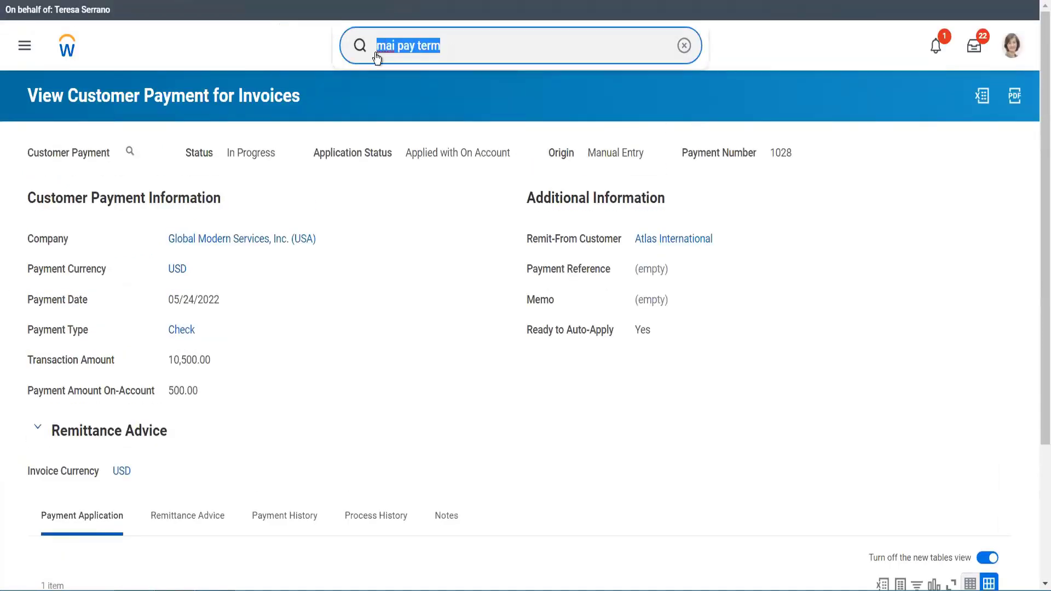
type("cr cust ")
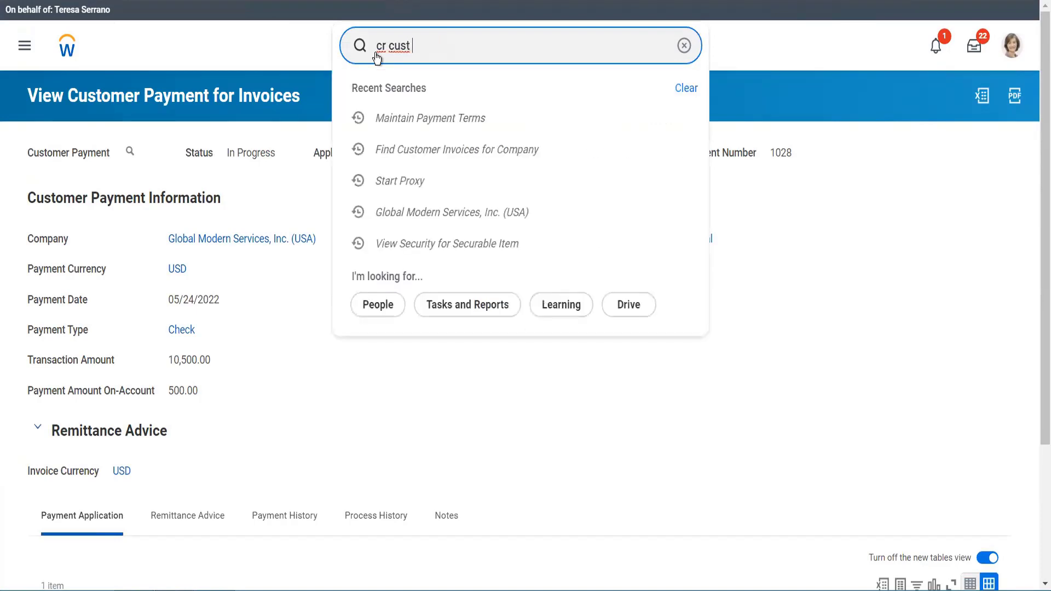
type("refund")
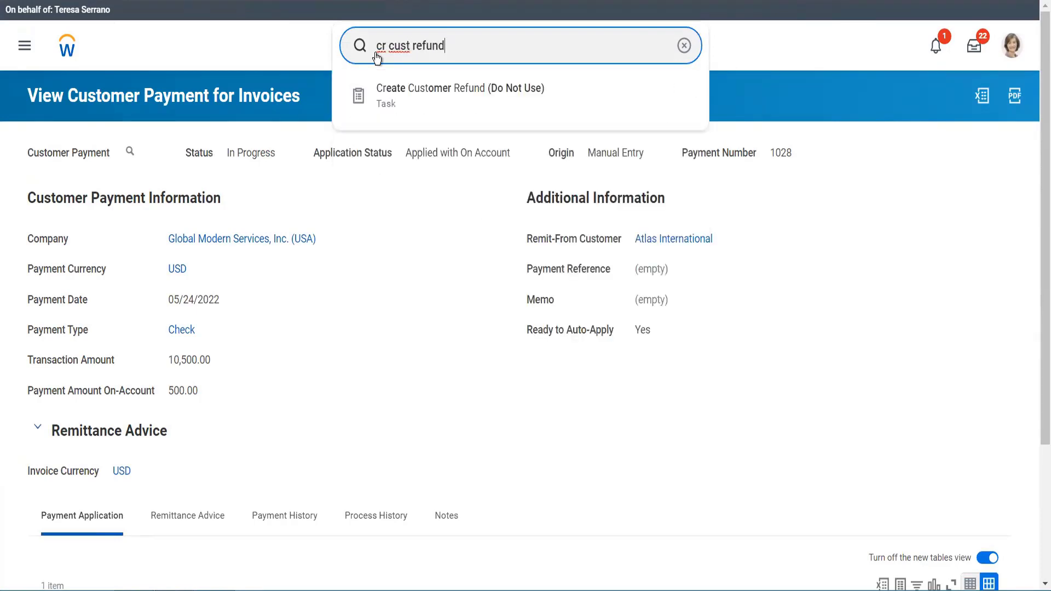
left_click(420, 106)
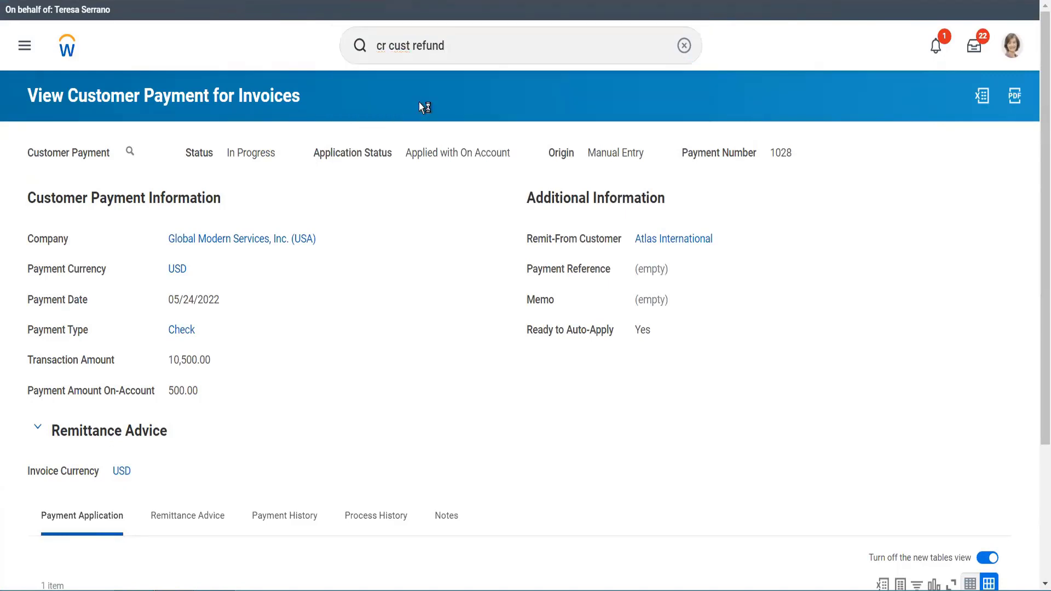
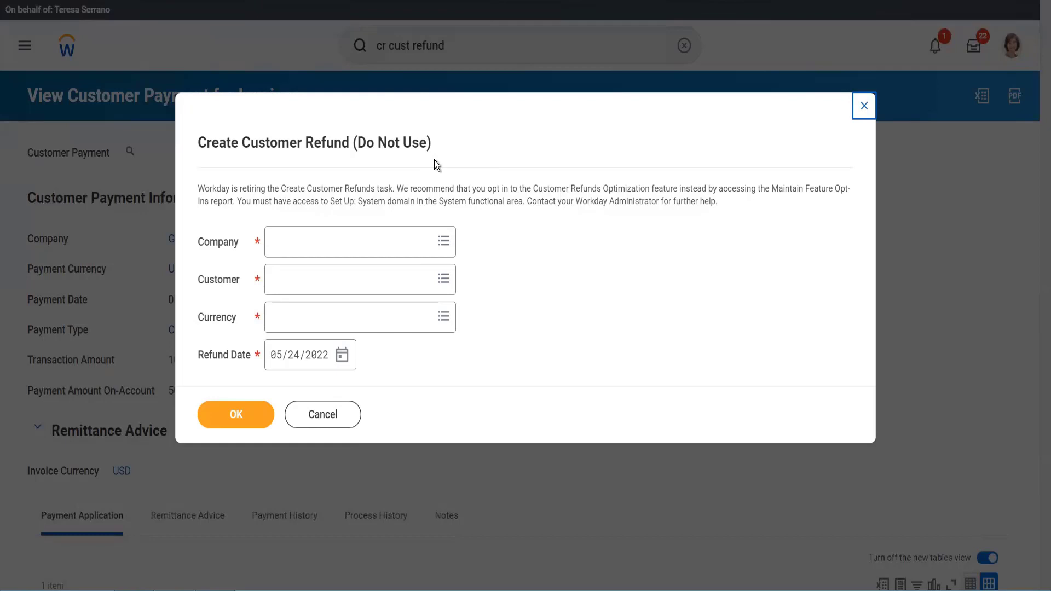
left_click(336, 232)
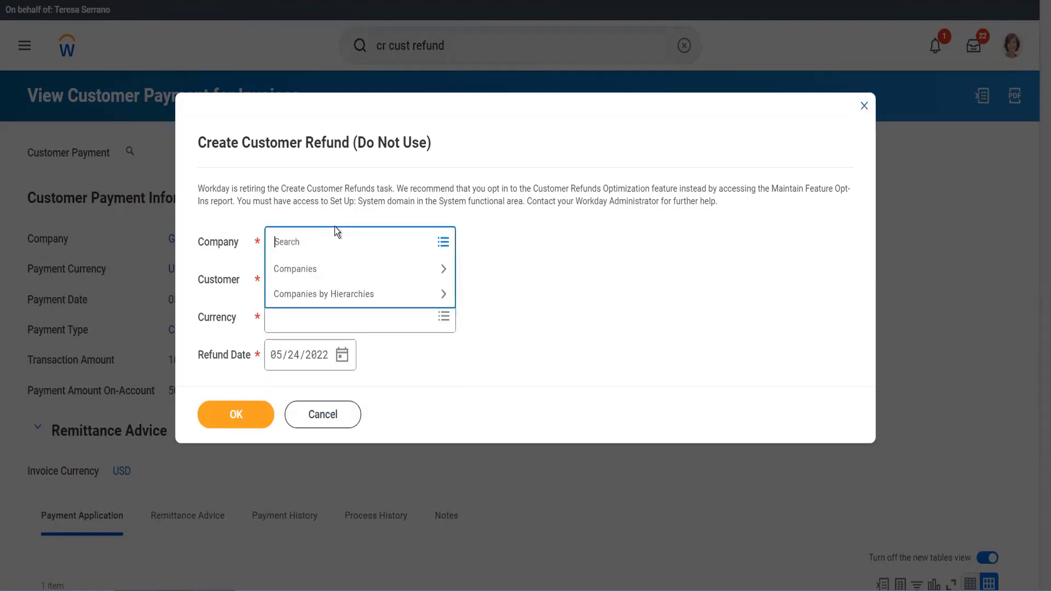
type("gms usa")
key("Return")
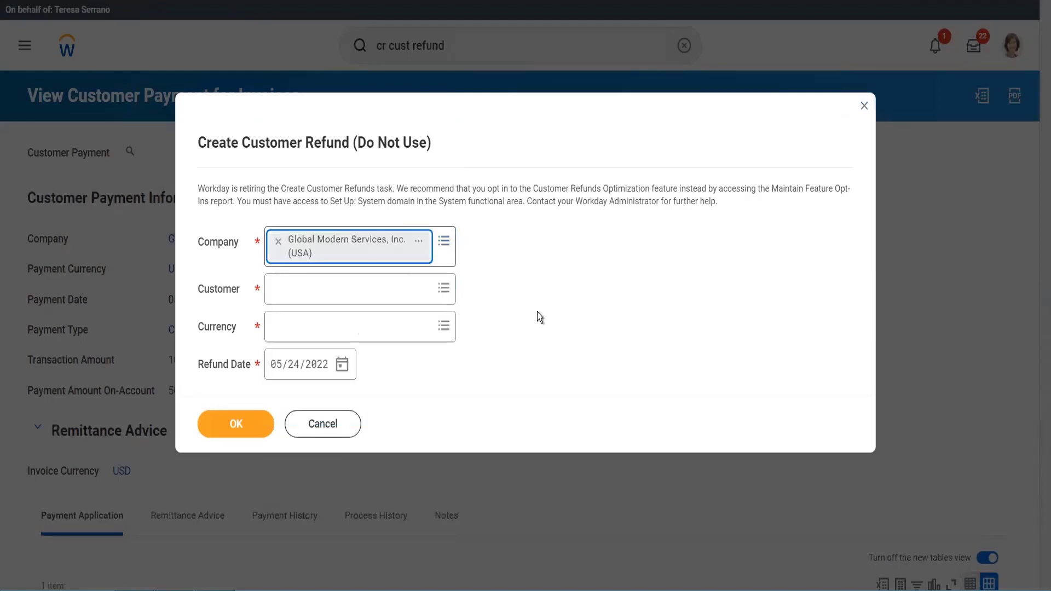
left_click(484, 131)
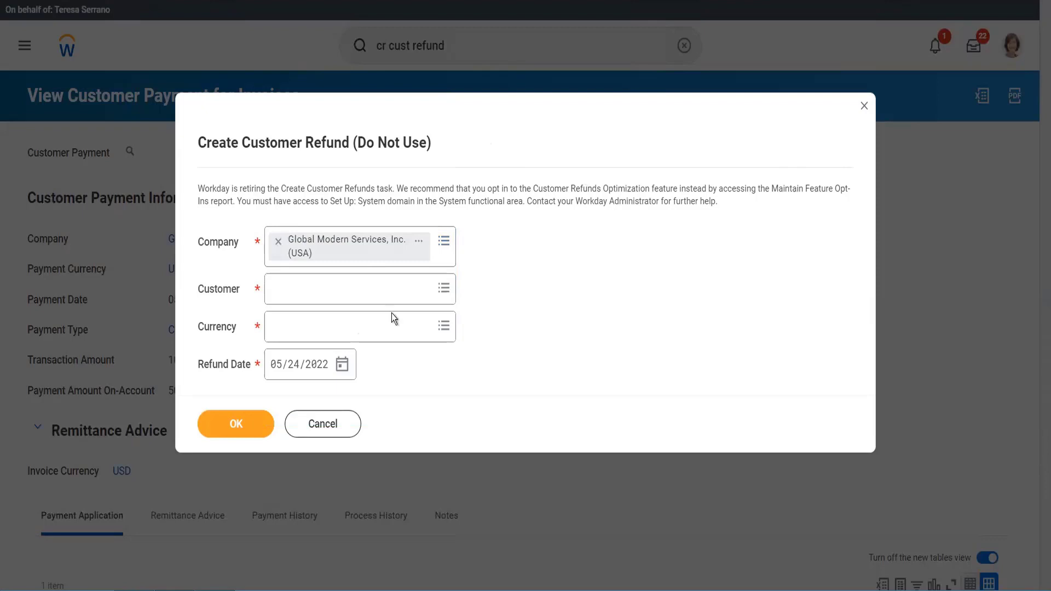
left_click(347, 426)
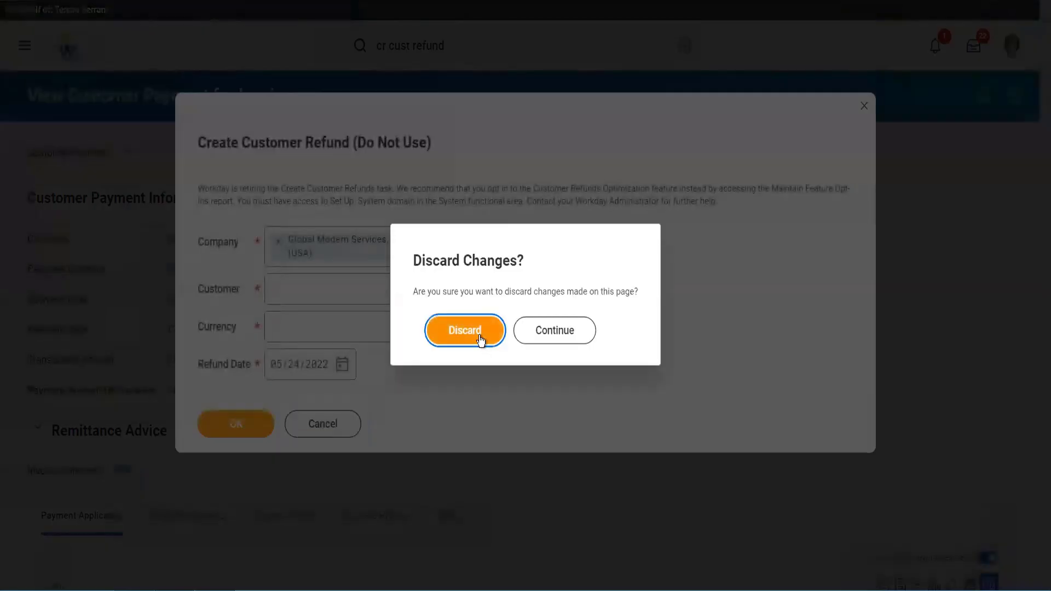
left_click(479, 337)
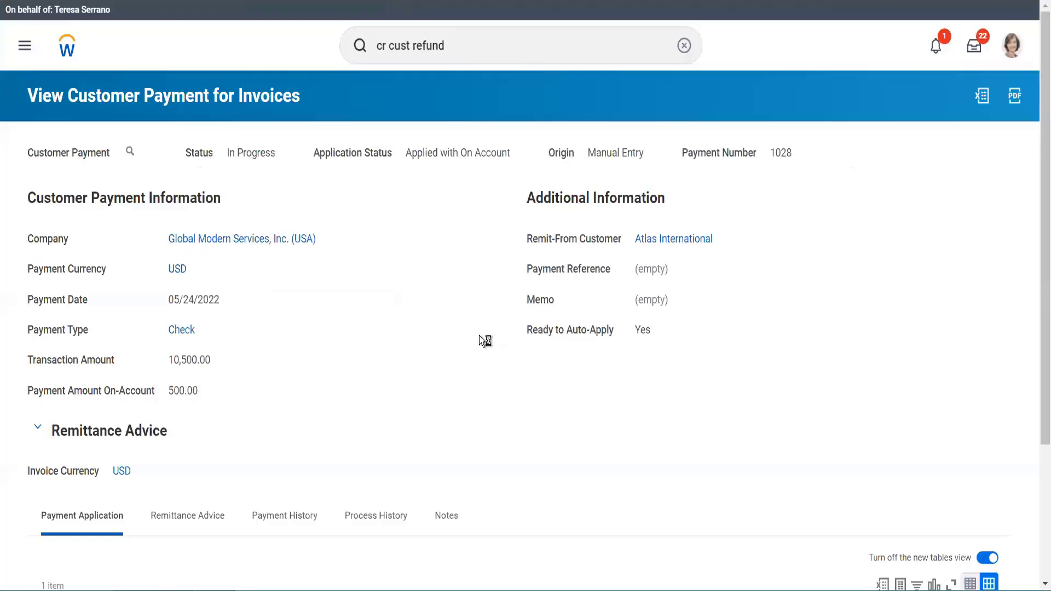
scroll(479, 336, "down", 3)
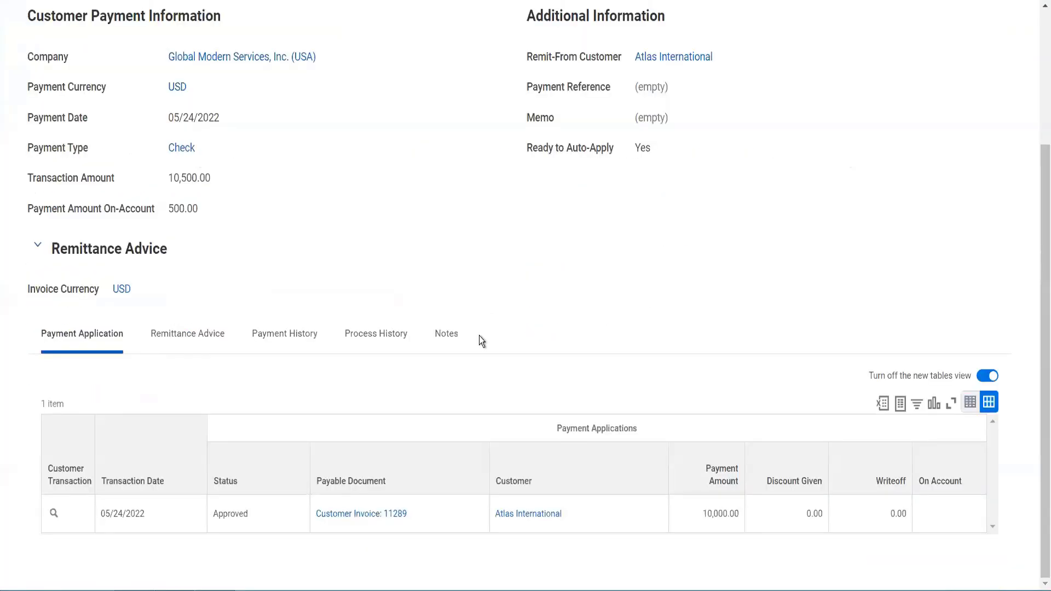
scroll(478, 336, "up", 3)
Start a customer refund for Global Modern Services, Inc. (USA) and customer Atlas International, and review its on-account payments and invoice adjustments
left_click(470, 42)
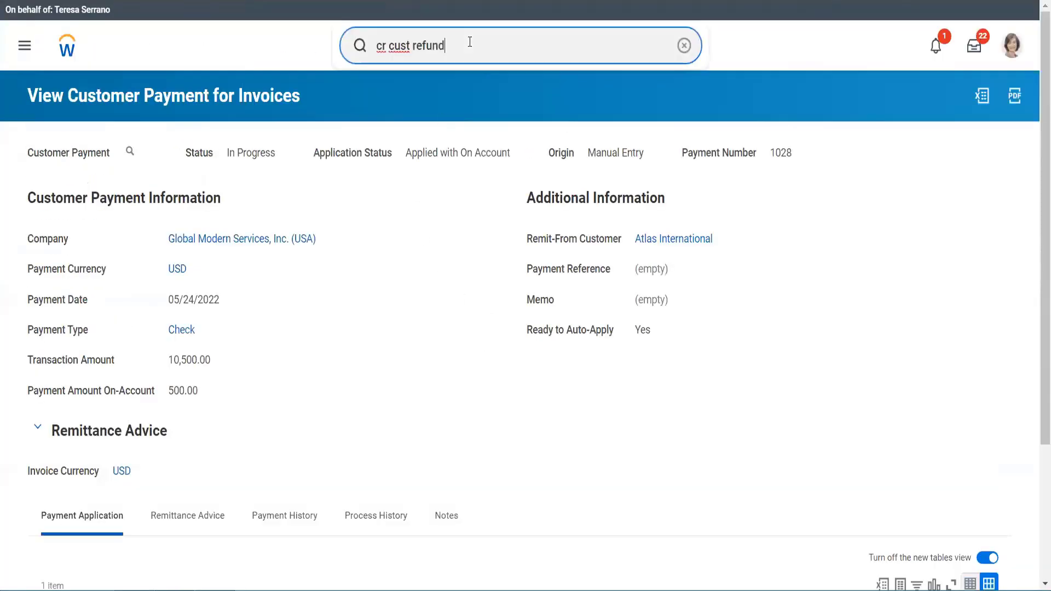
key("BackSpace")
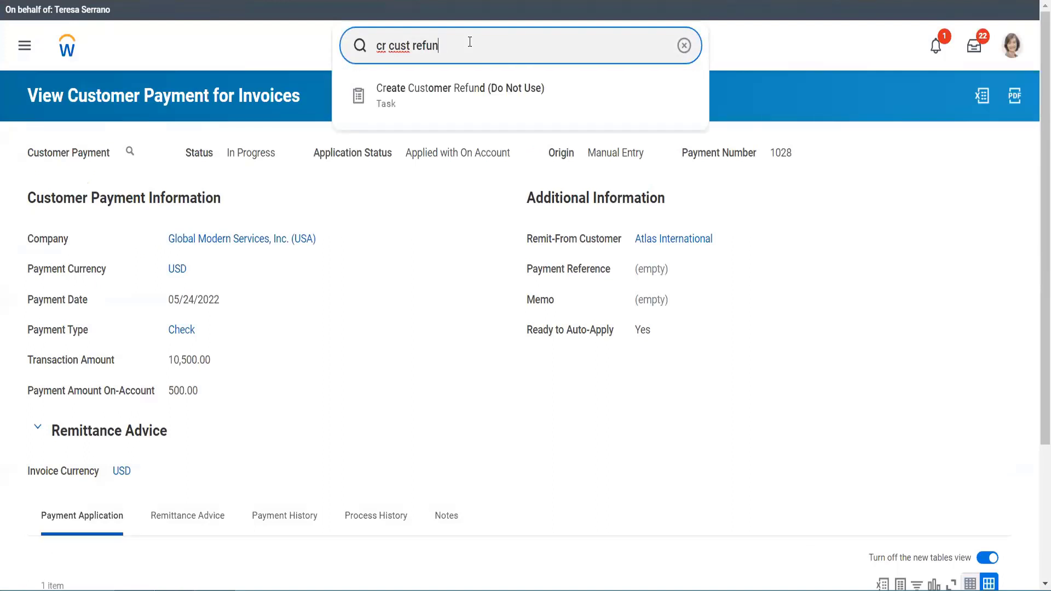
left_click(476, 88)
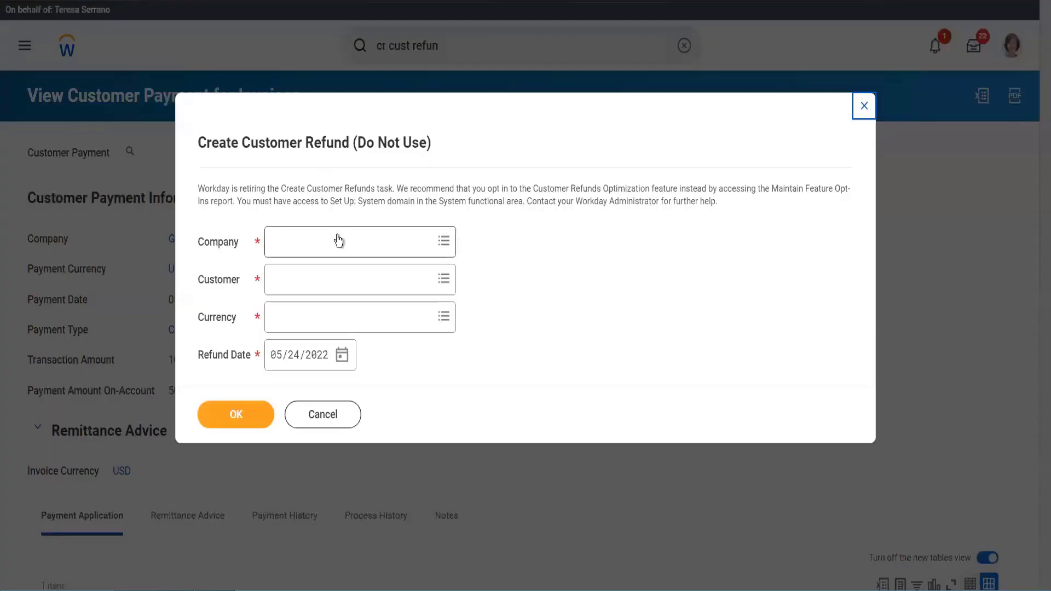
left_click(339, 241)
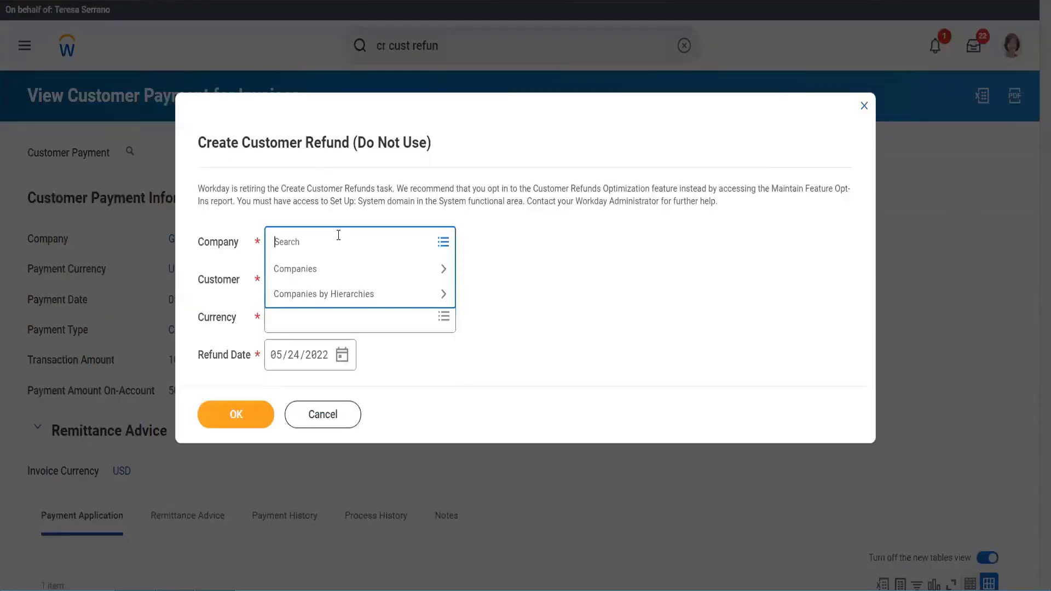
type("global m")
key("Return")
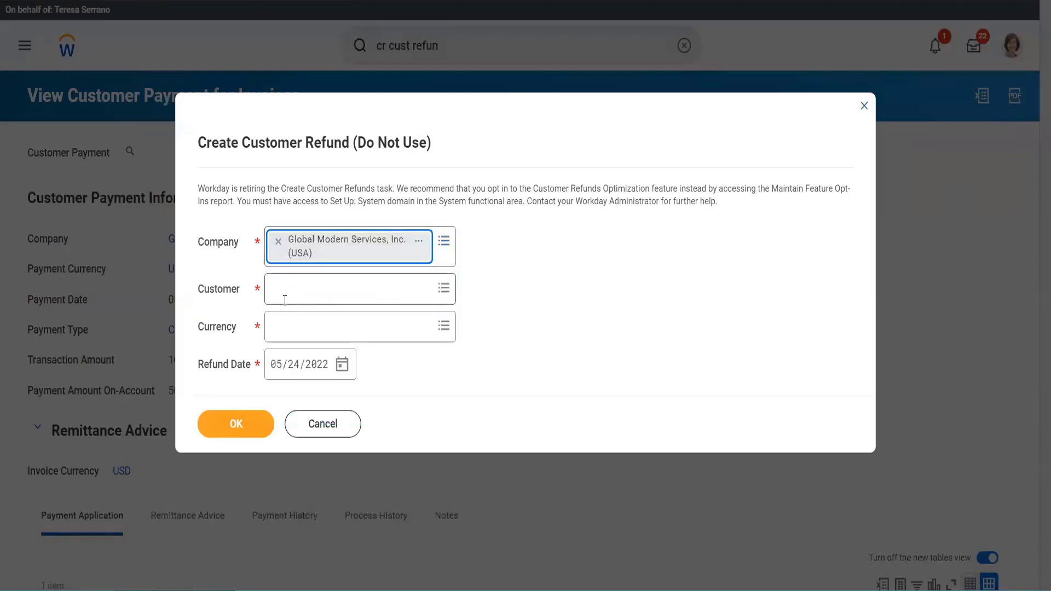
left_click(285, 300)
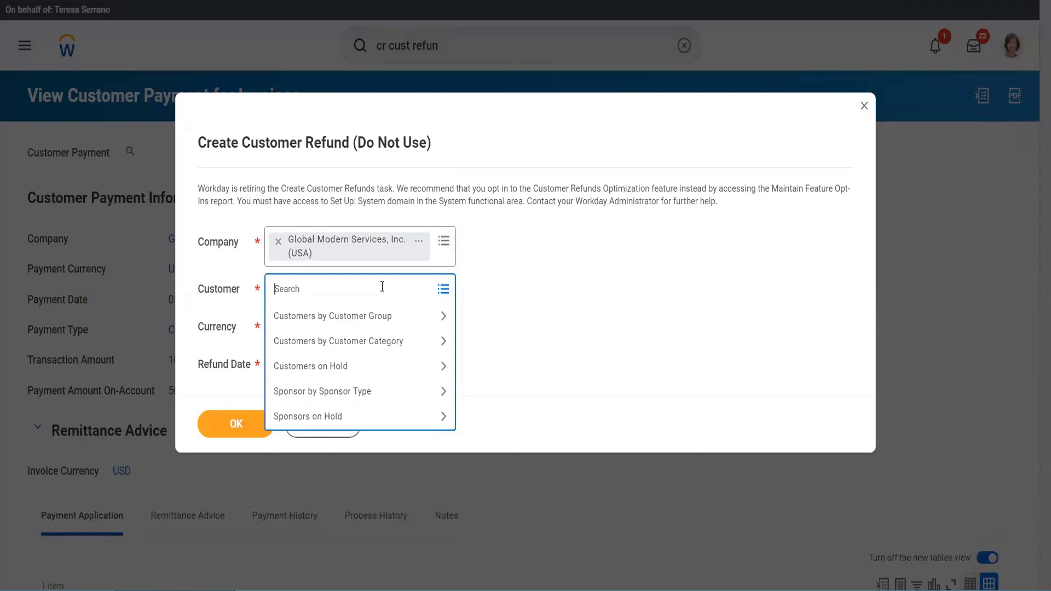
type("atlas inte")
key("Return")
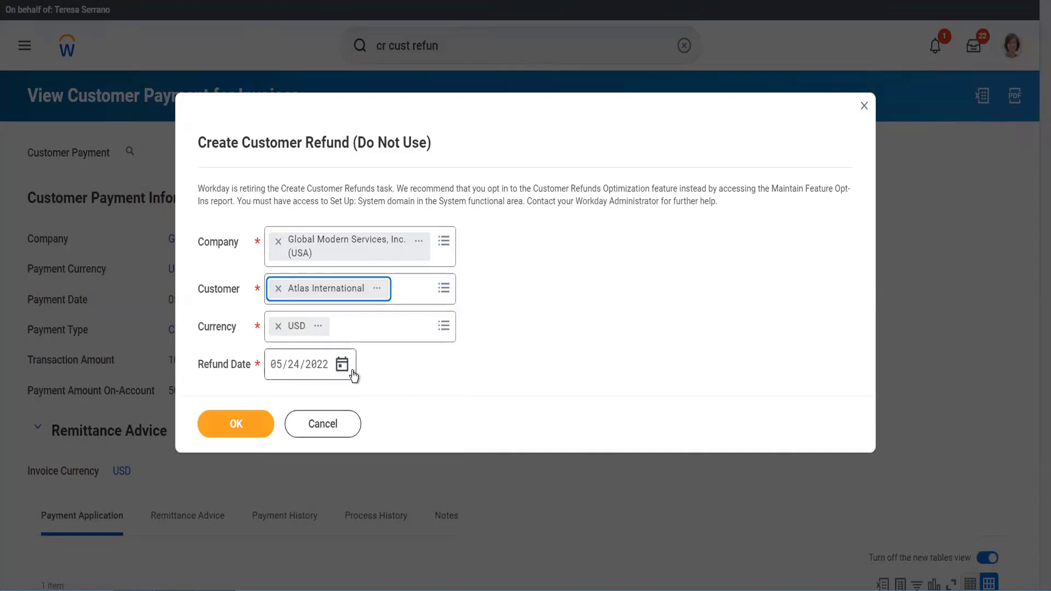
left_click(242, 432)
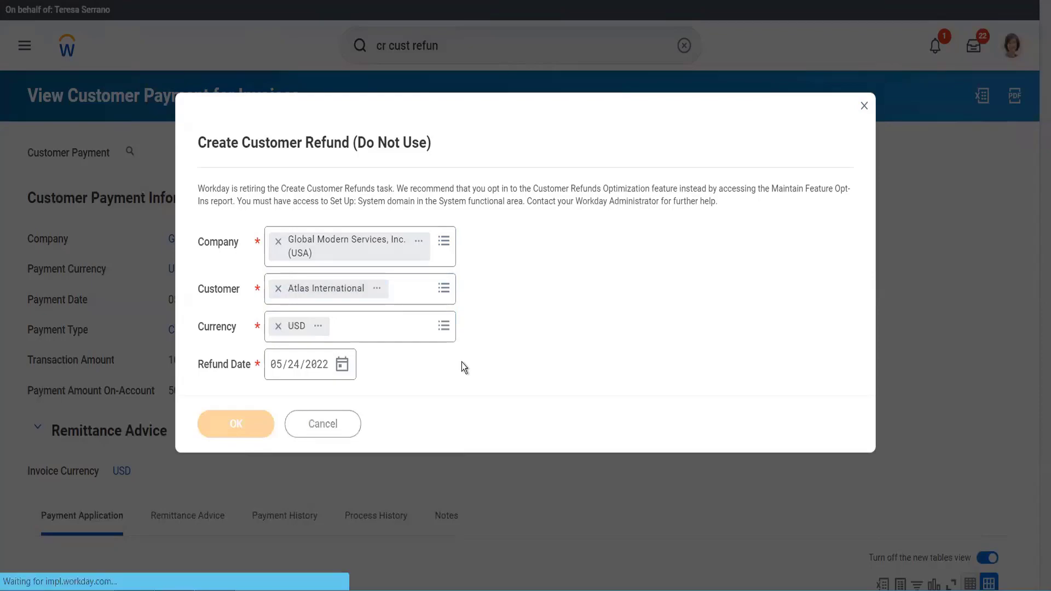
scroll(461, 363, "down", 5)
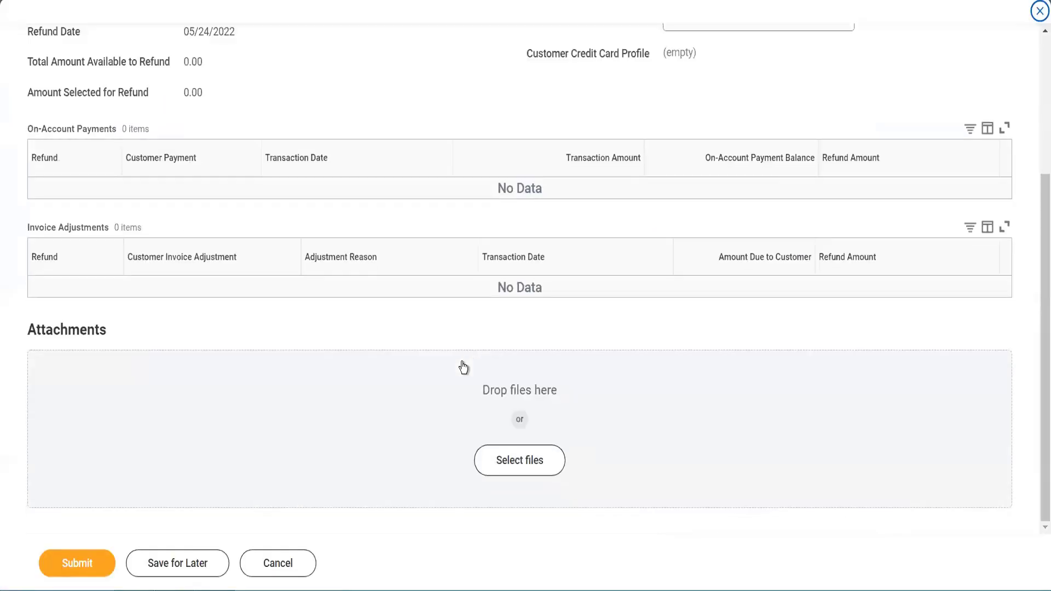
scroll(463, 367, "up", 4)
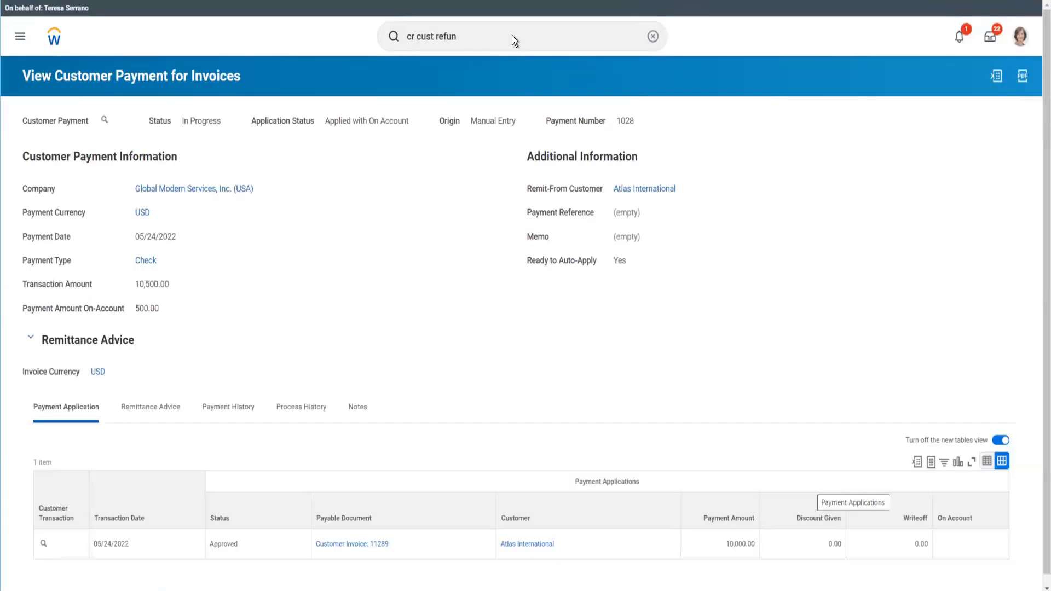
left_click(512, 35)
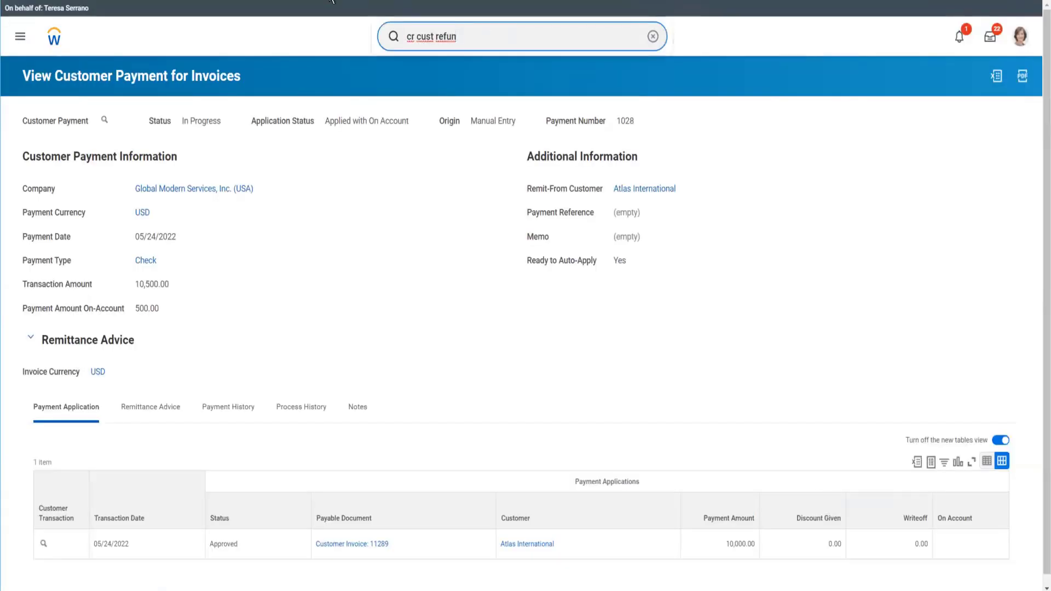
key("ctrl+a")
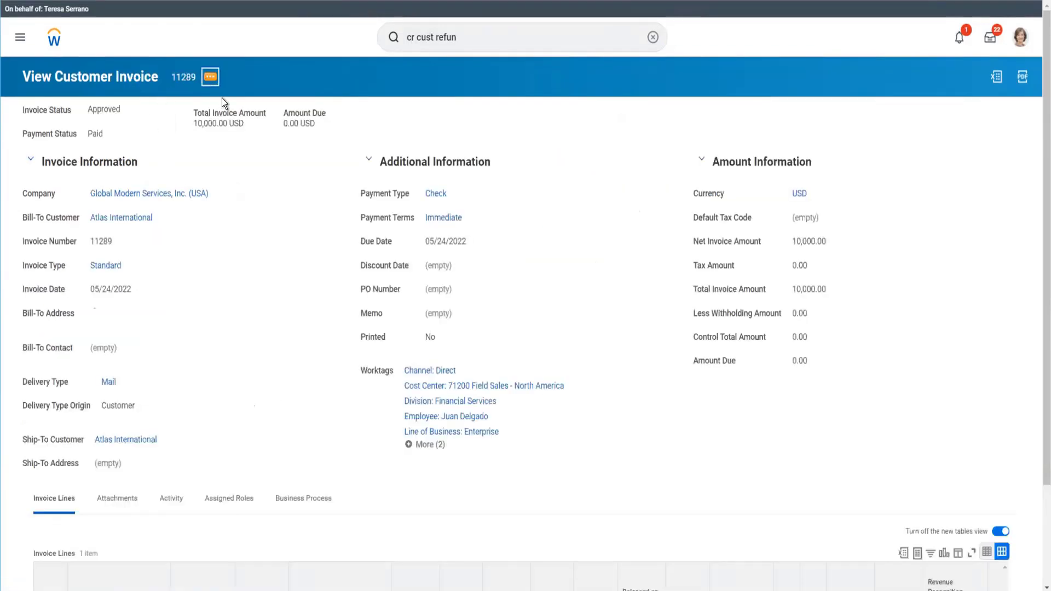
Copy the Atlas International customer invoice 11289, set the copied line's unit price to 5000, and submit the new invoice
left_click(209, 79)
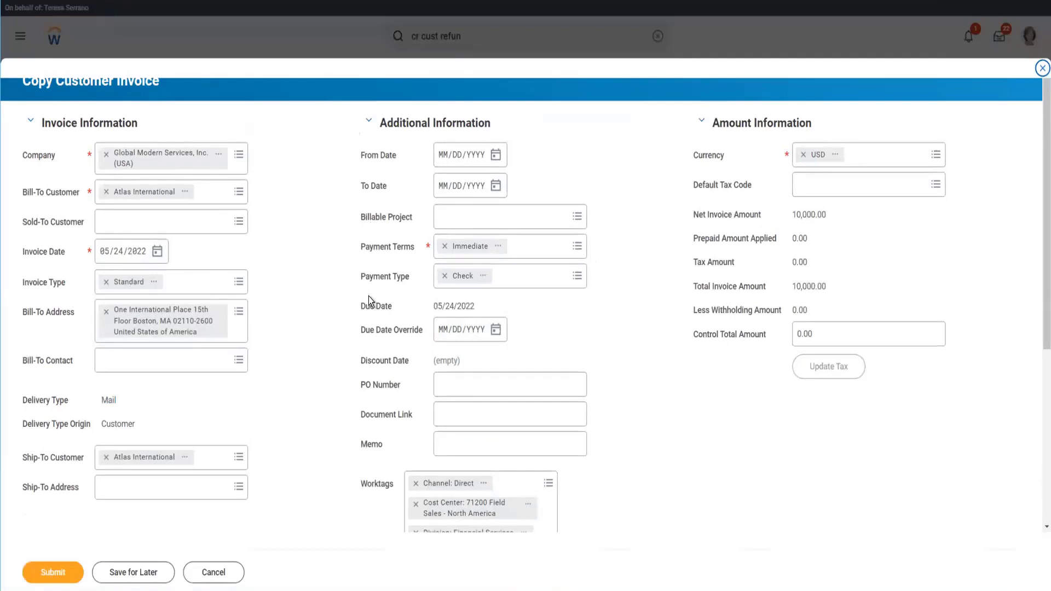
scroll(369, 297, "down", 5)
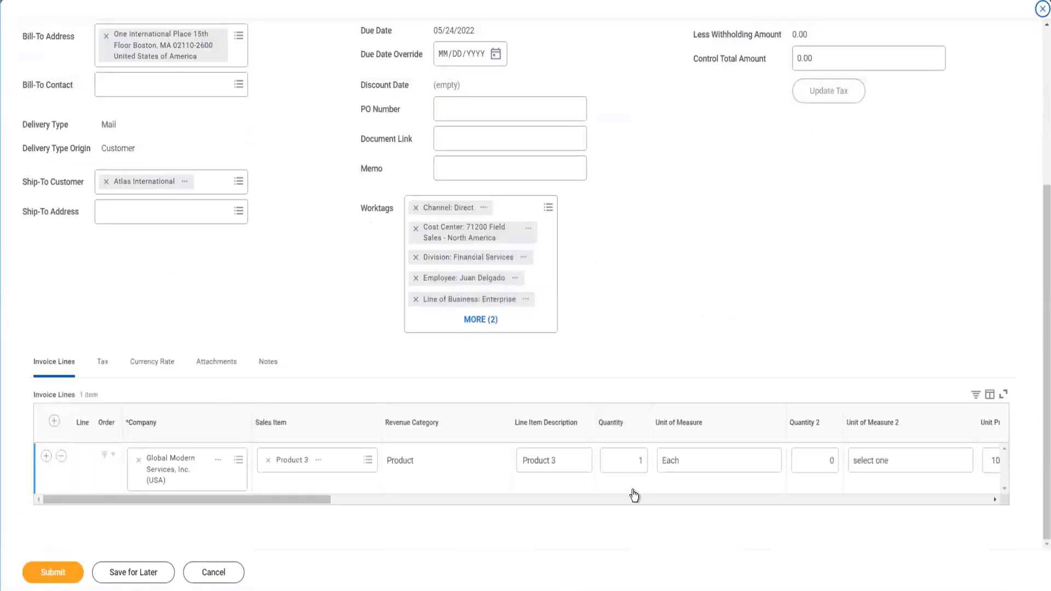
left_click(630, 502)
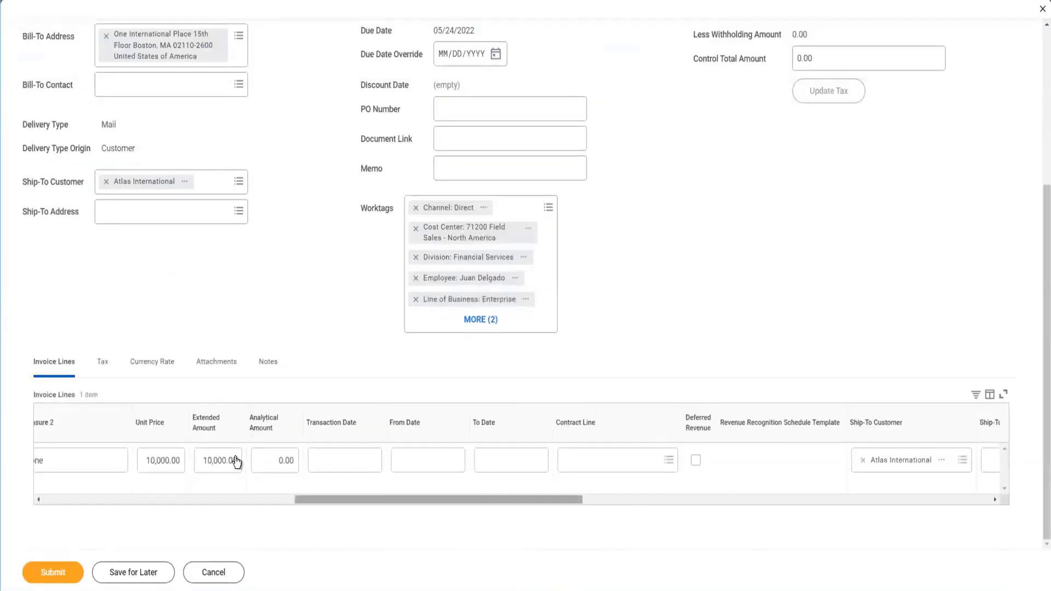
left_click(170, 460)
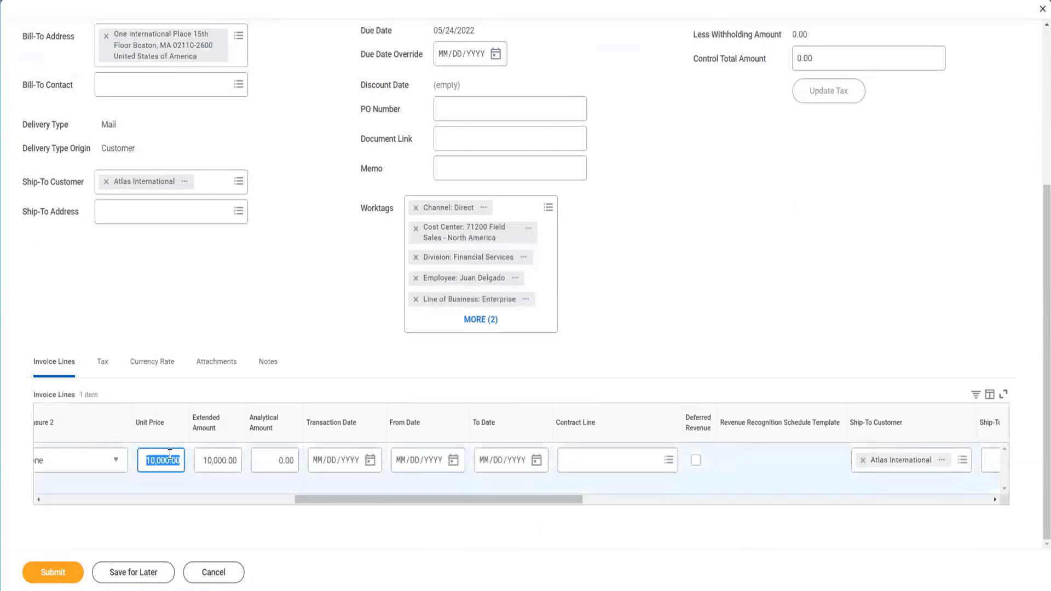
type("5000")
key("Tab")
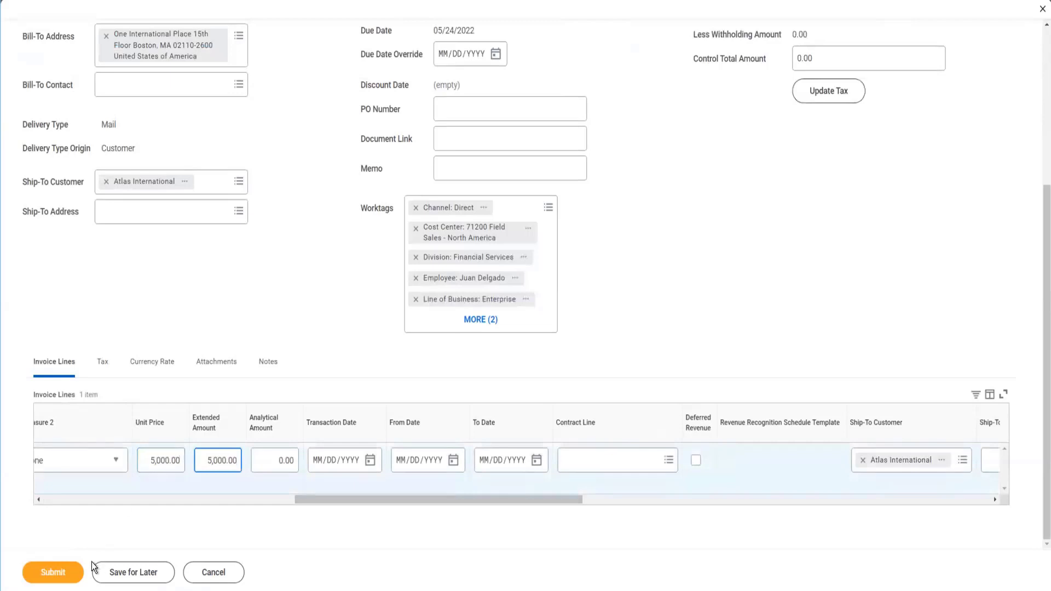
left_click(80, 571)
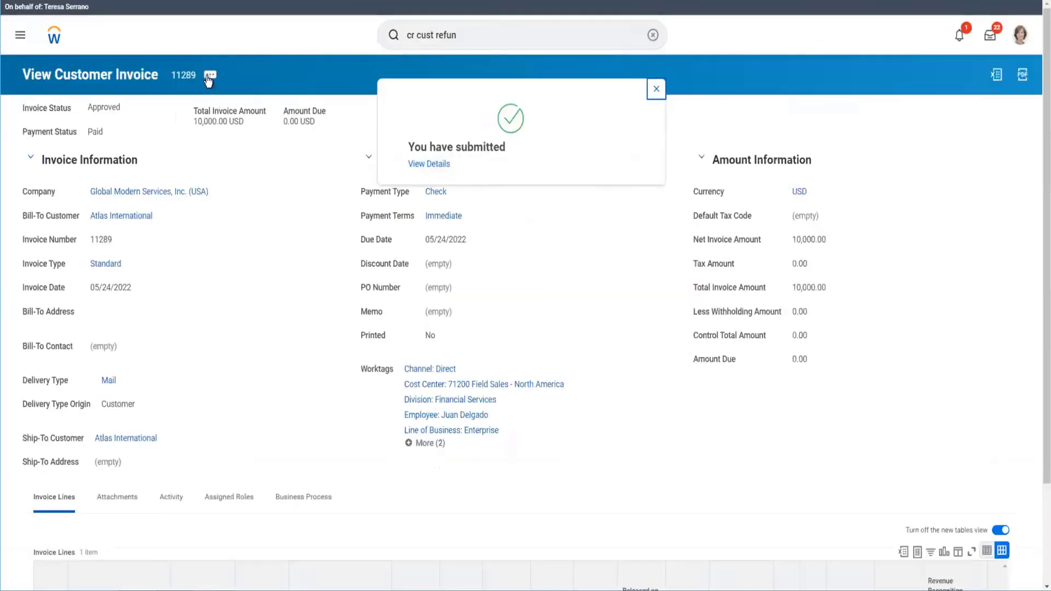
left_click(208, 77)
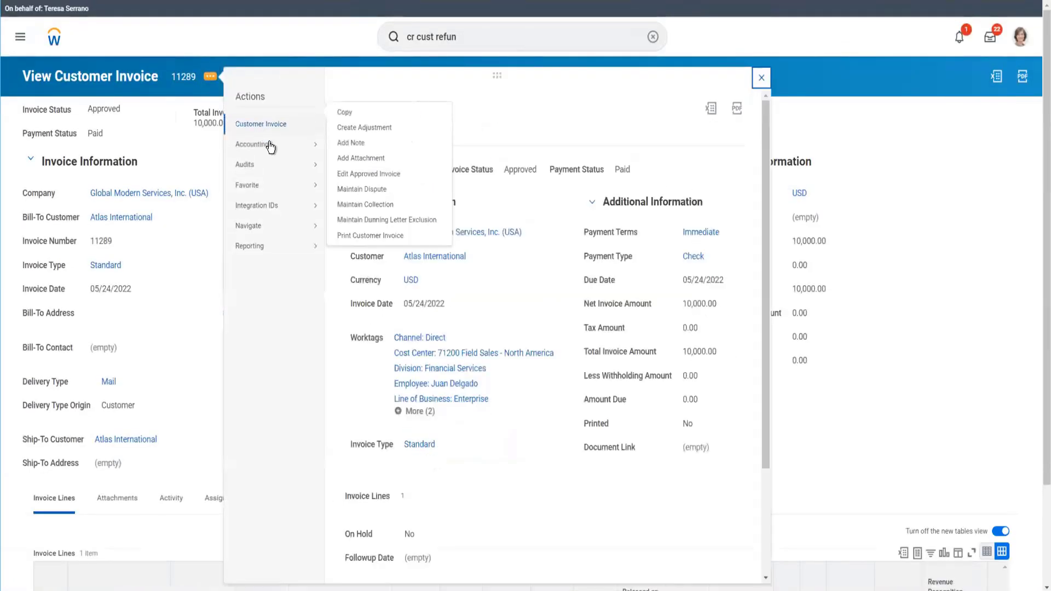
mouse_move(291, 130)
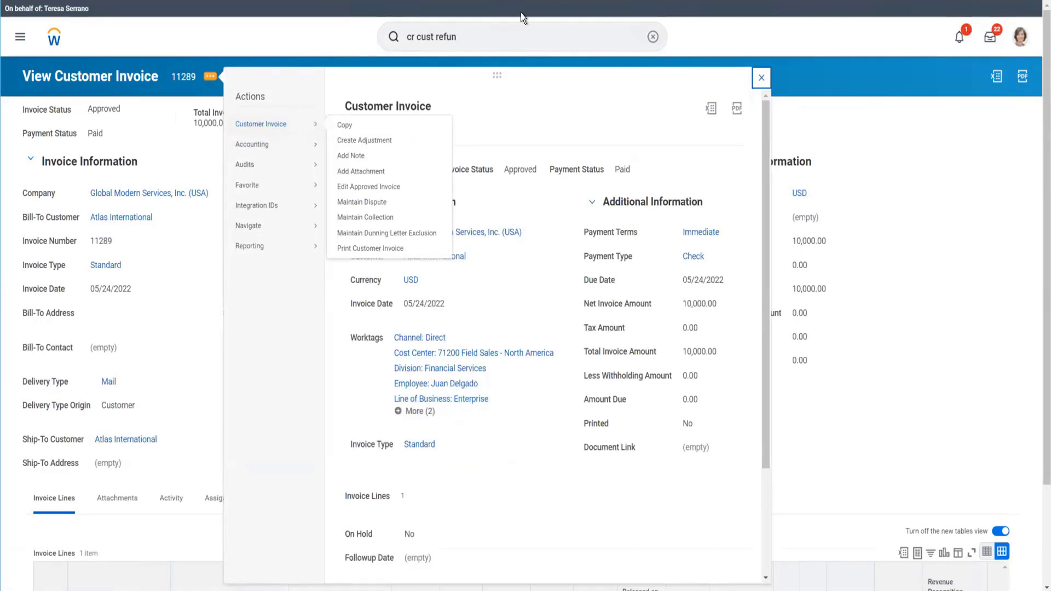
Search for 11290, narrow the results to the Revenue category, and open that customer invoice
left_click(500, 36)
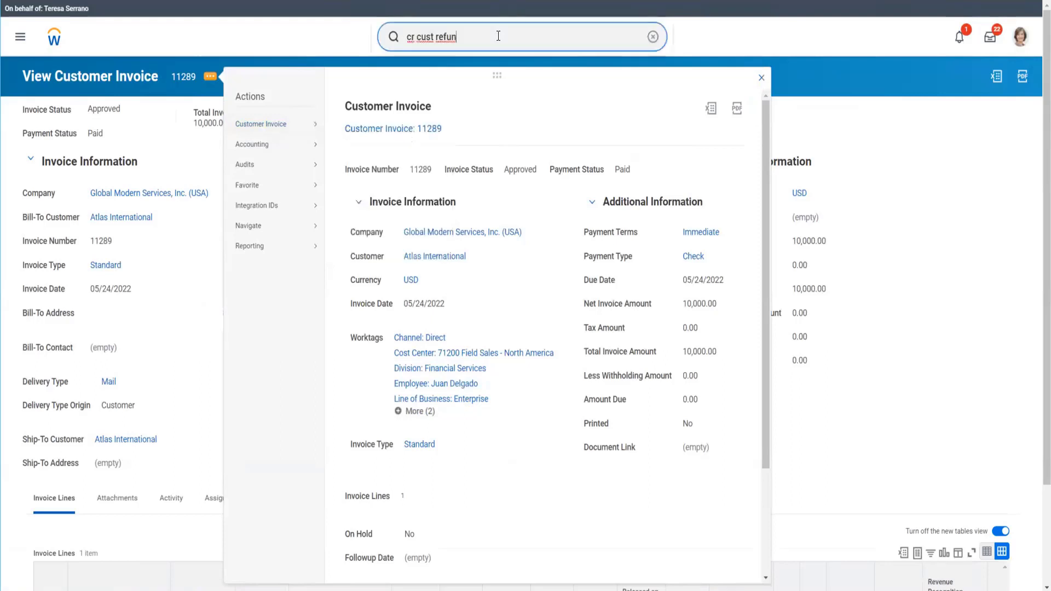
key("ctrl+a")
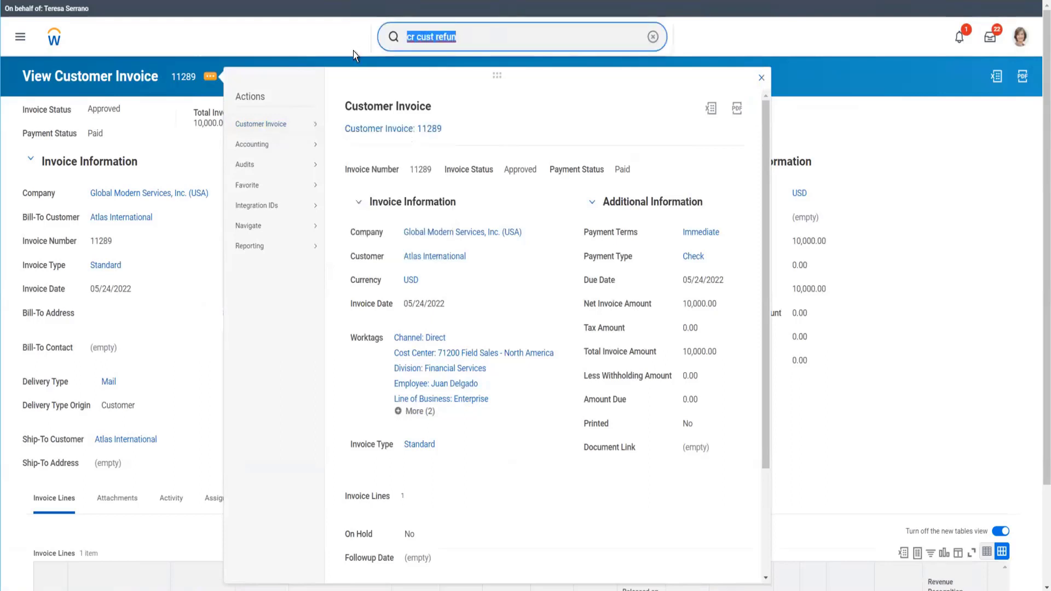
type("11")
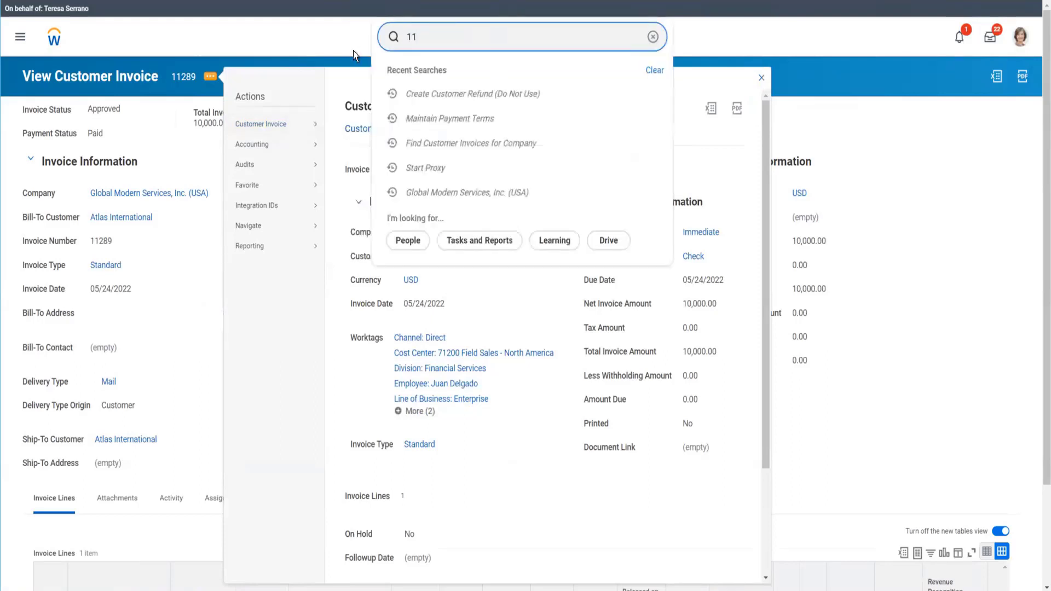
type("290")
key("Return")
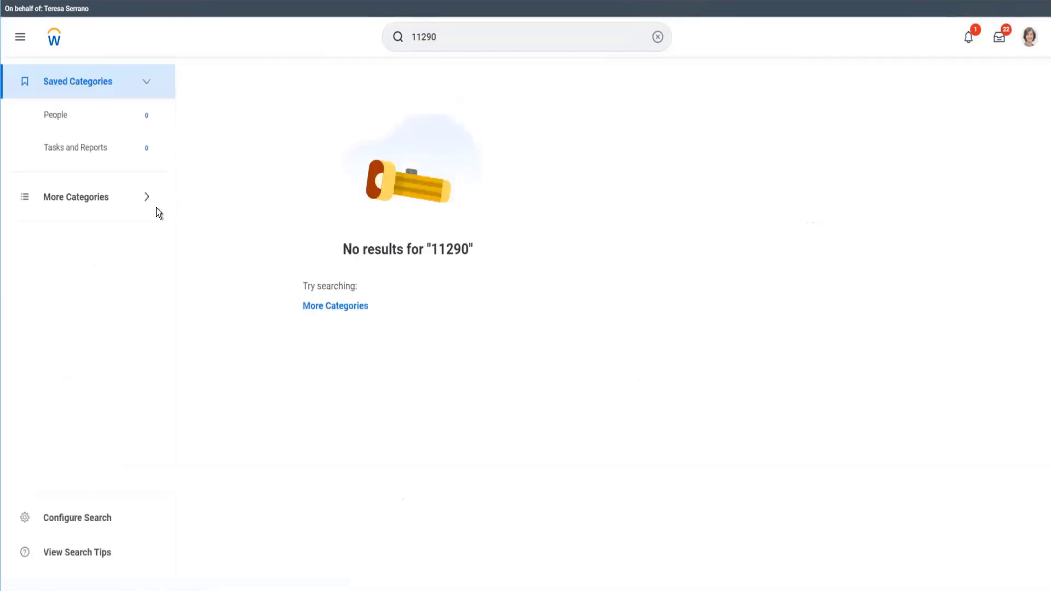
left_click(101, 201)
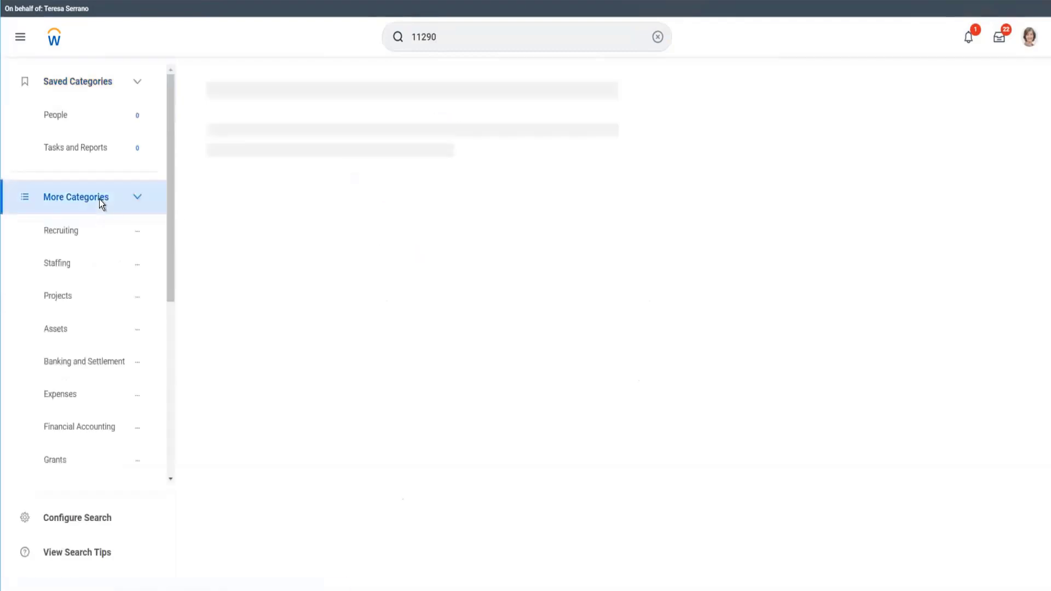
scroll(74, 323, "down", 3)
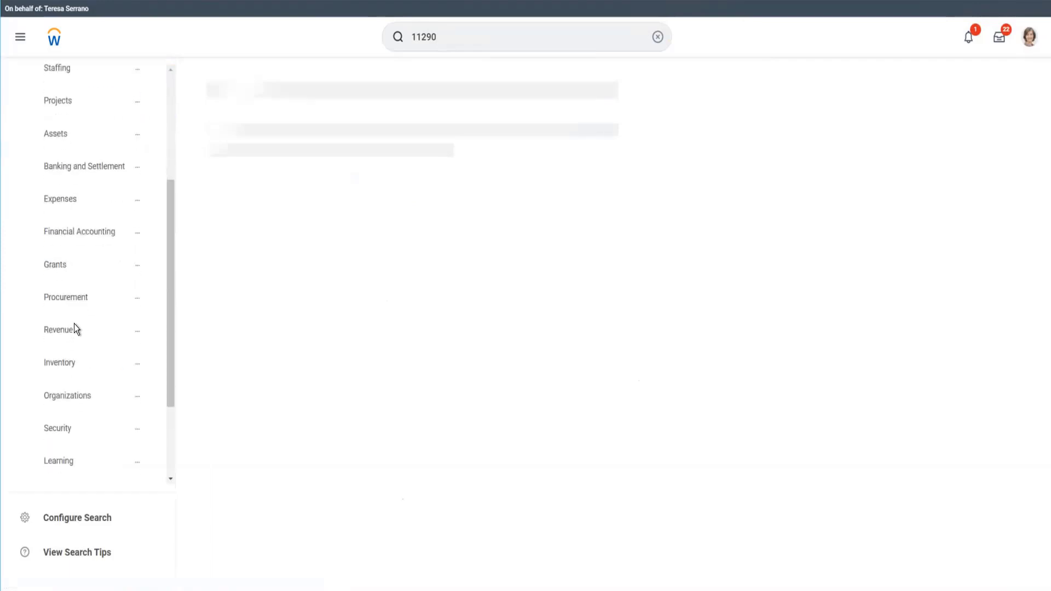
left_click(76, 329)
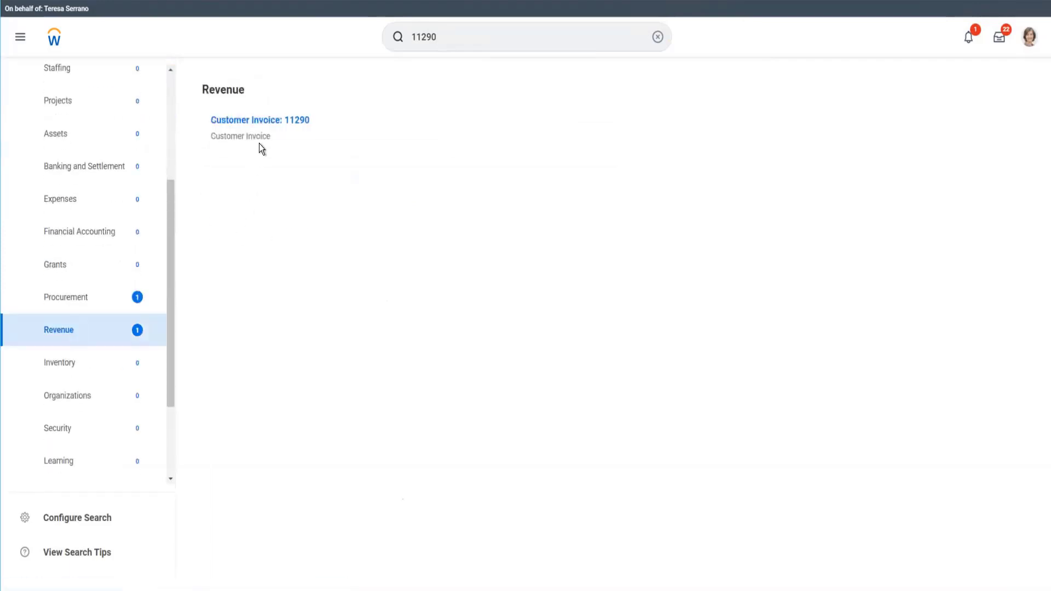
left_click(280, 120)
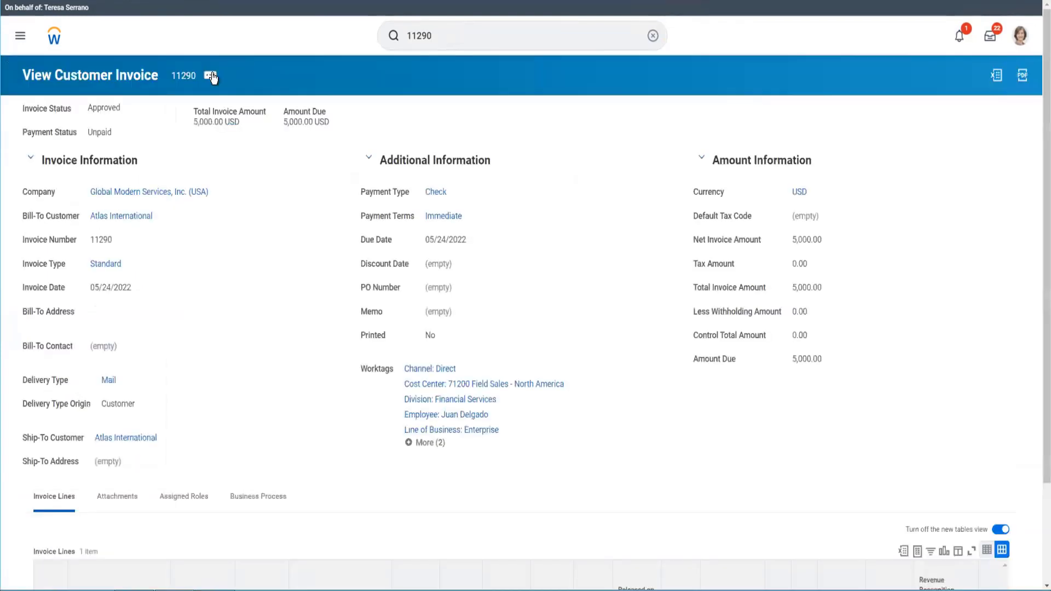
Write off customer invoice 11290 as bad debt with the default writeoff reason Customer Bankrupt, and submit the writeoff
left_click(210, 75)
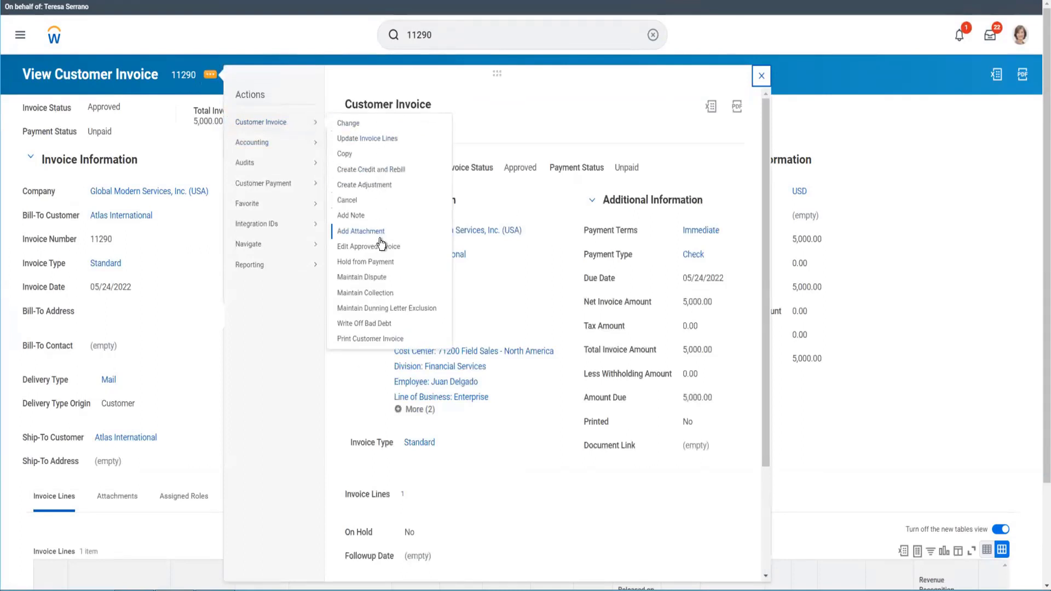
left_click(378, 324)
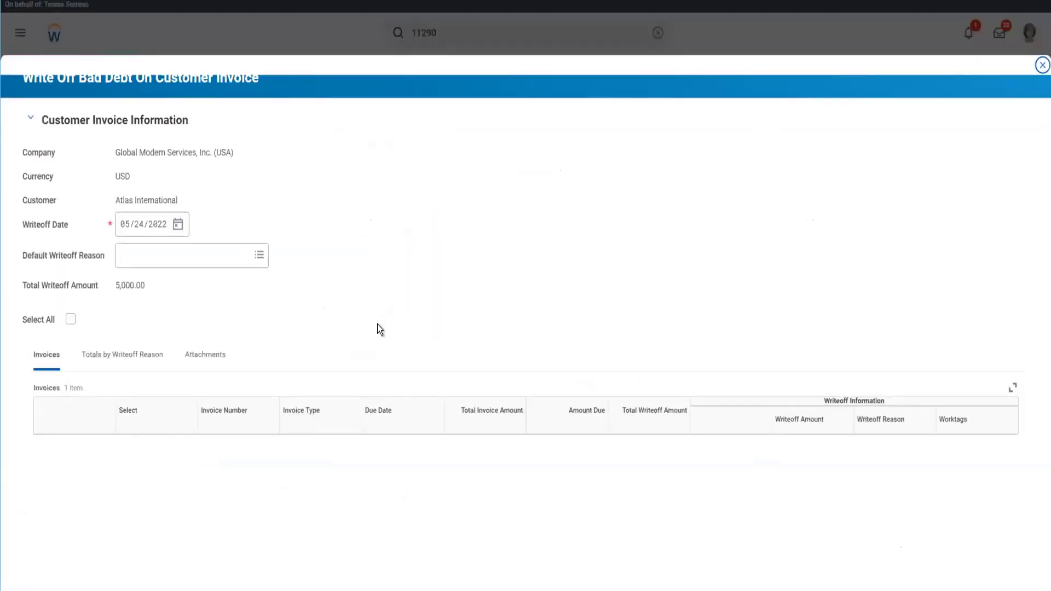
left_click(224, 252)
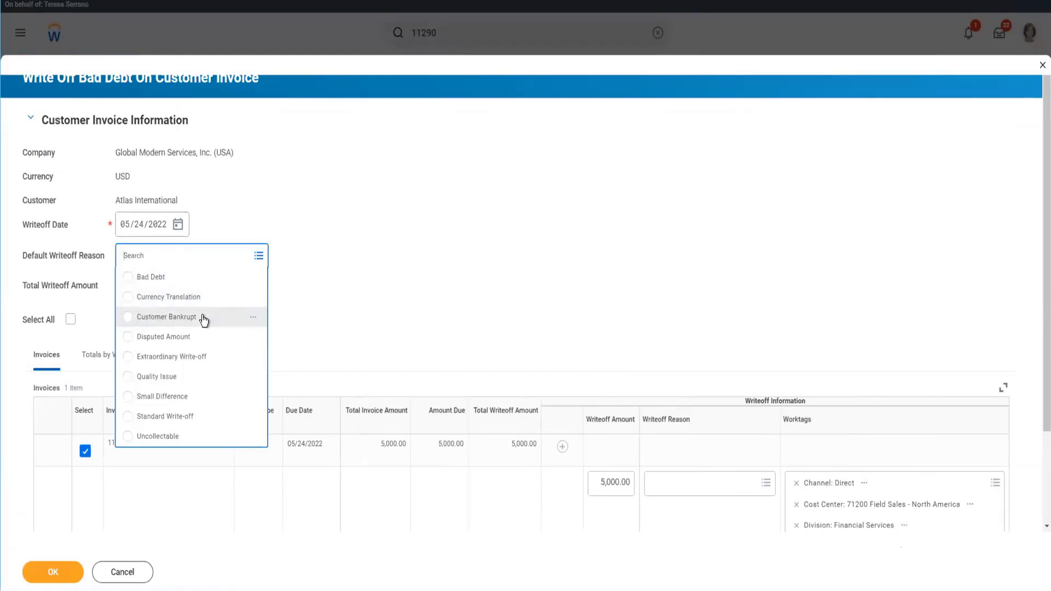
left_click(166, 317)
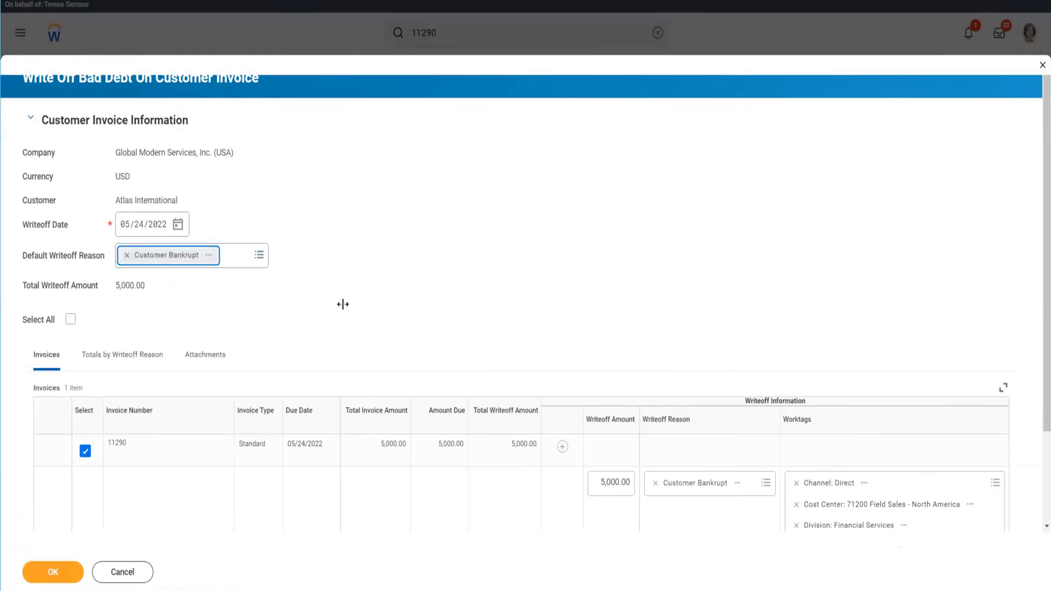
scroll(344, 305, "down", 2)
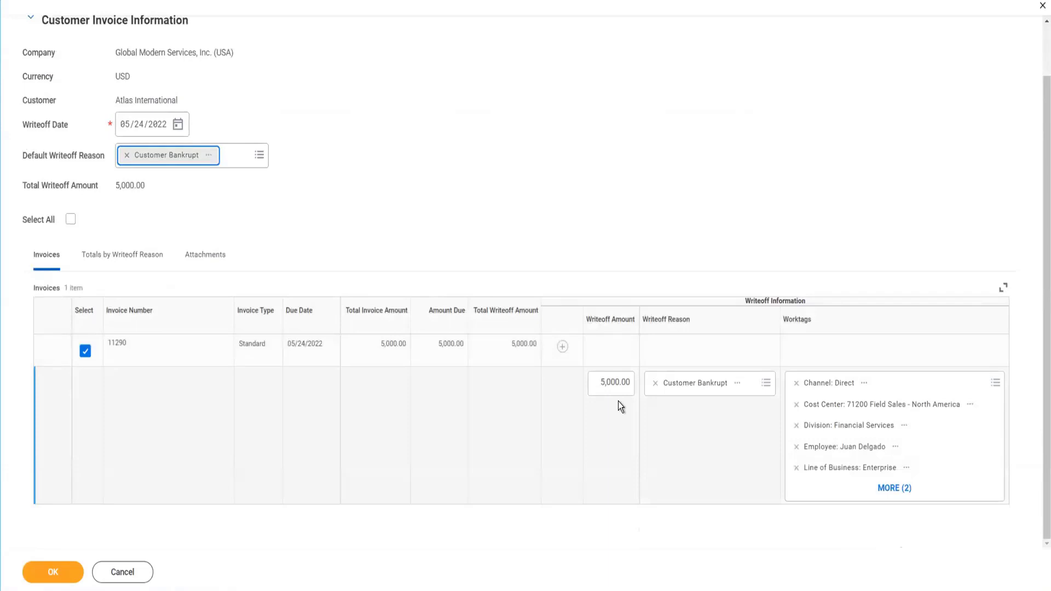
left_click(70, 574)
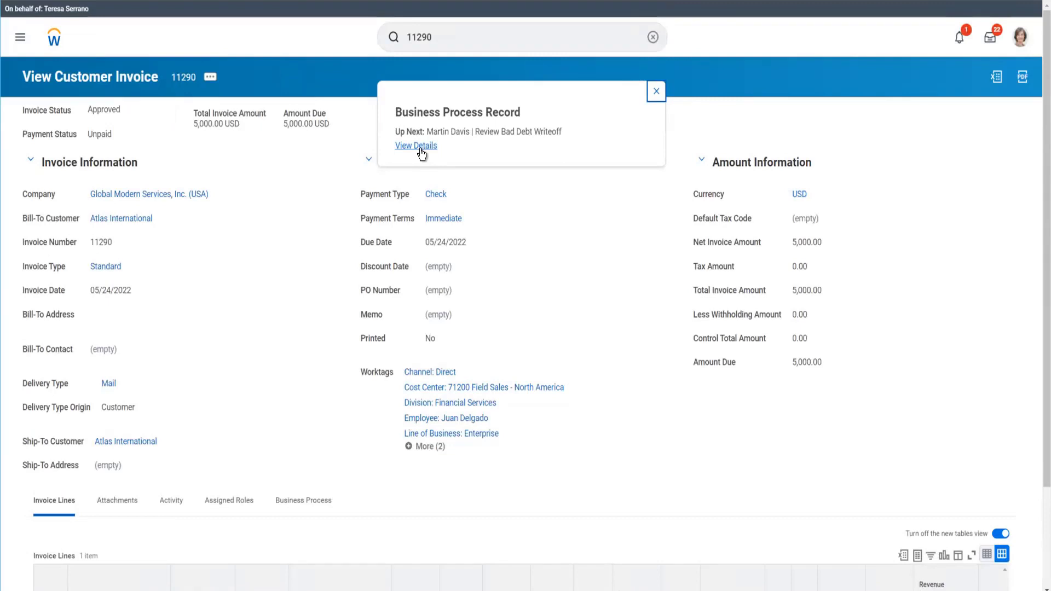
View the writeoff's process details and start a proxy session as the collection manager assigned to review it
left_click(419, 147)
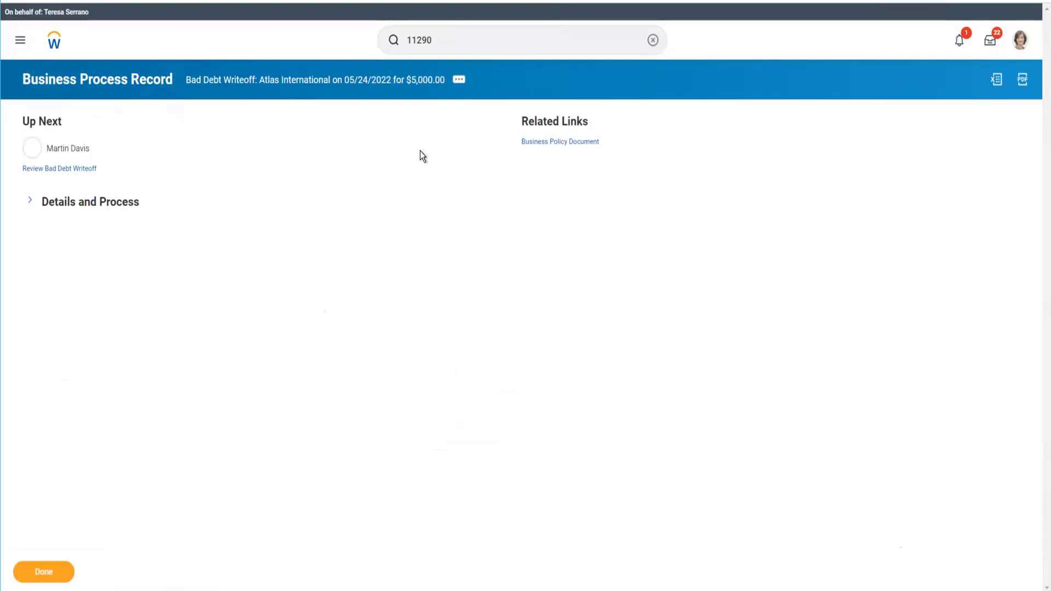
left_click(121, 213)
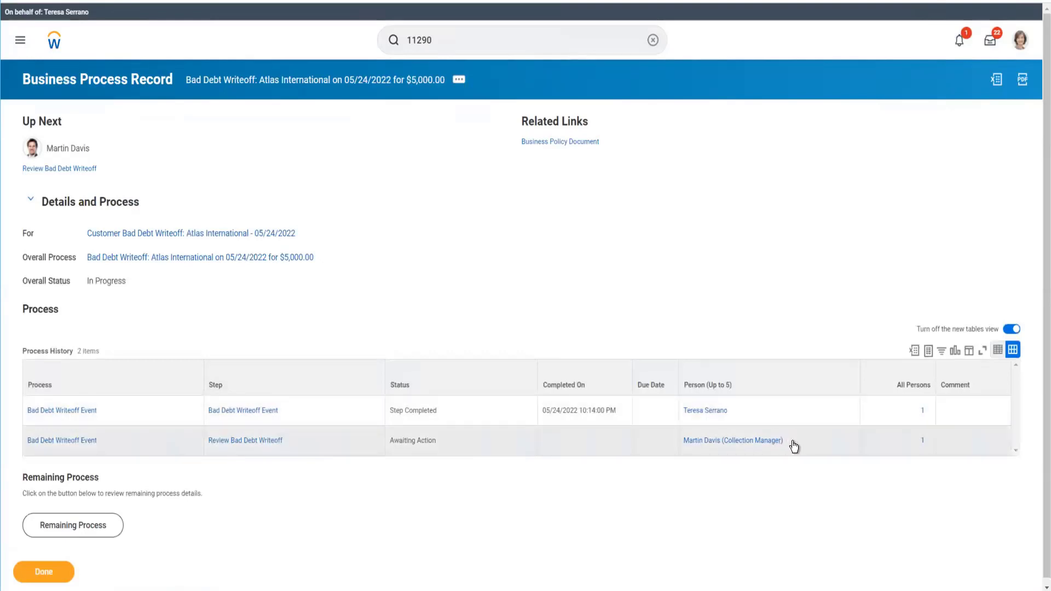
left_click(791, 443)
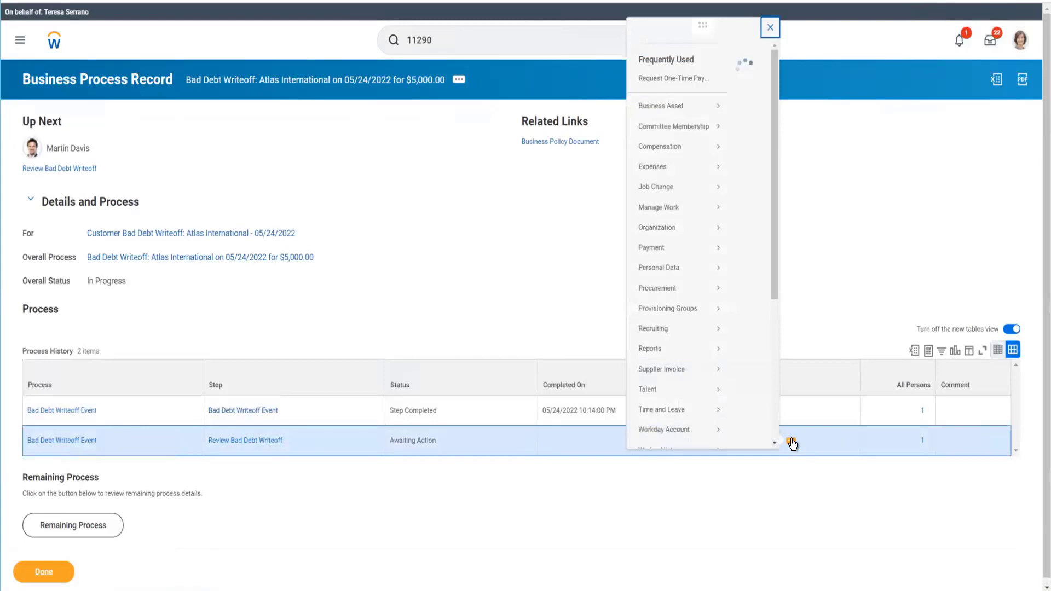
mouse_move(339, 343)
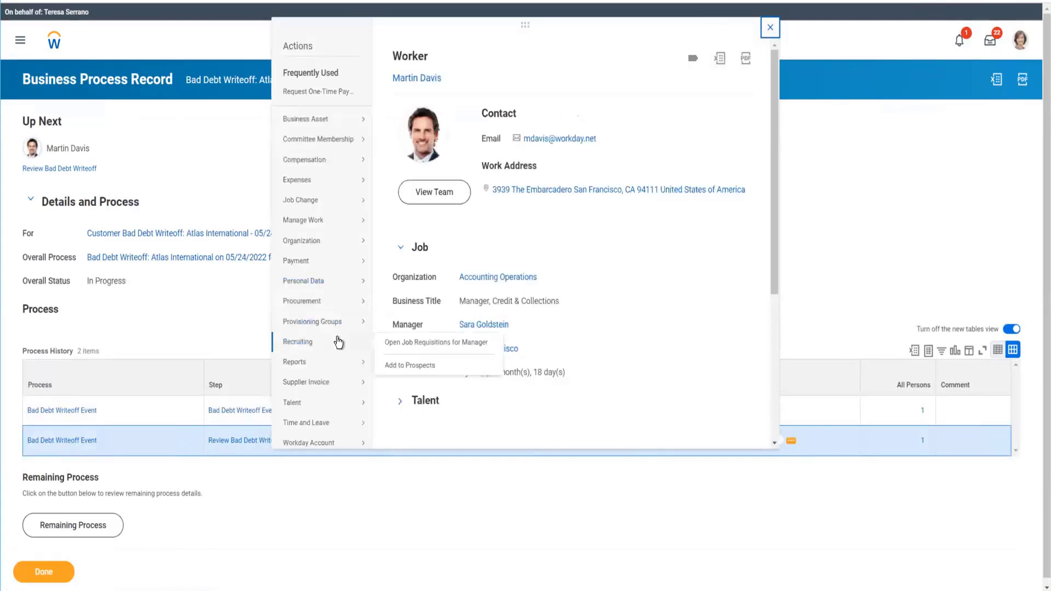
scroll(339, 343, "down", 5)
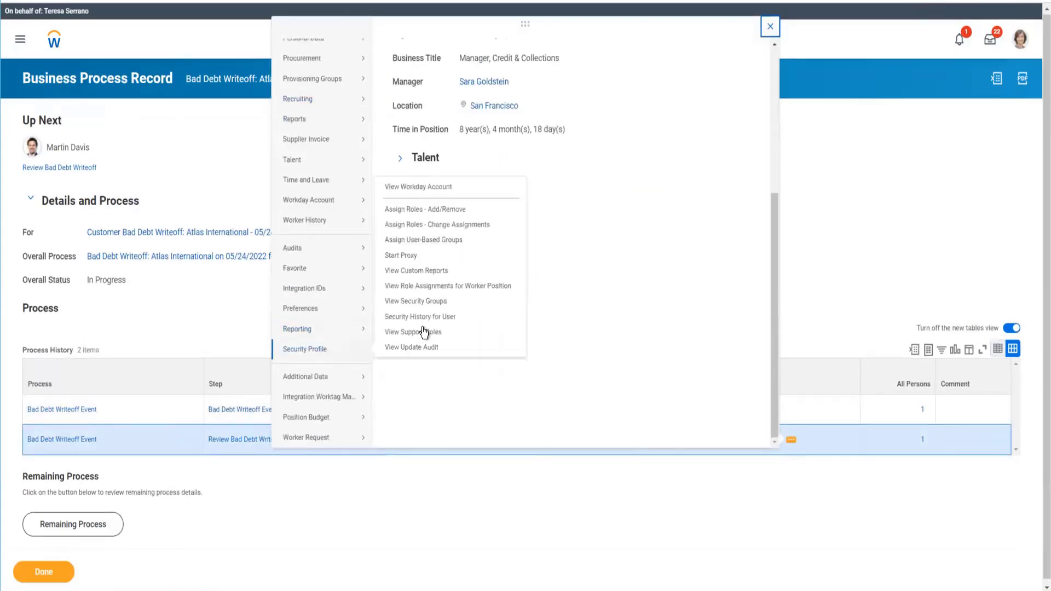
left_click(401, 259)
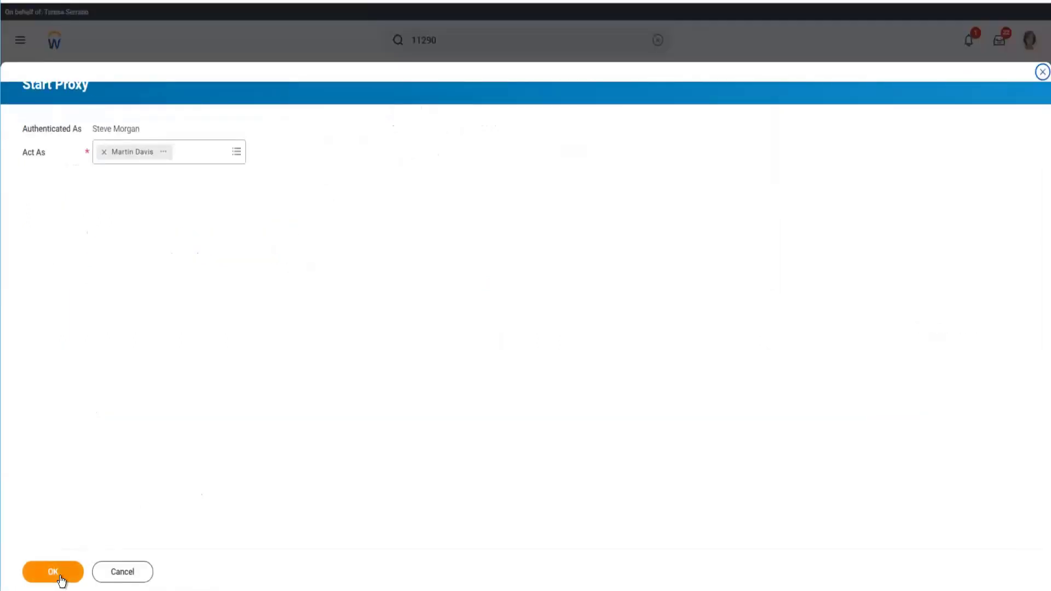
left_click(61, 580)
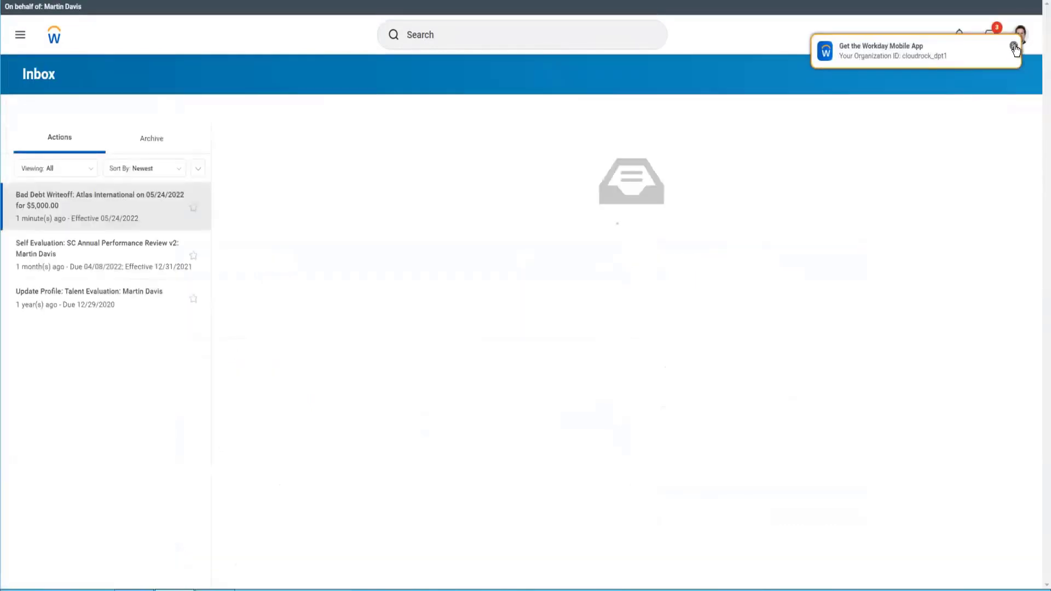
Approve the Atlas International bad debt writeoff from the inbox and open the customer bad debt writeoff record from its process details
left_click(1014, 47)
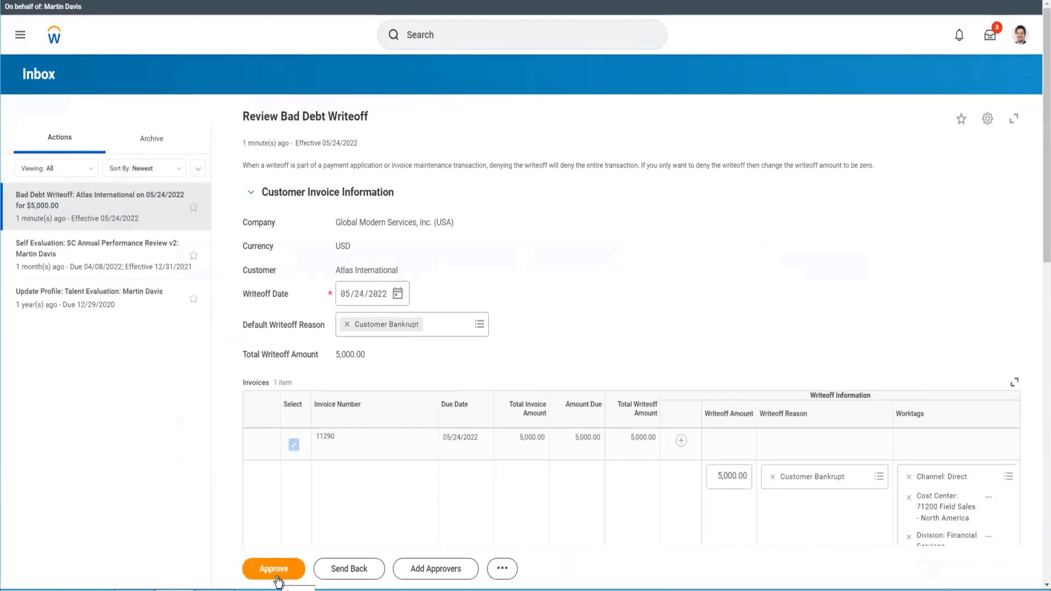
left_click(277, 572)
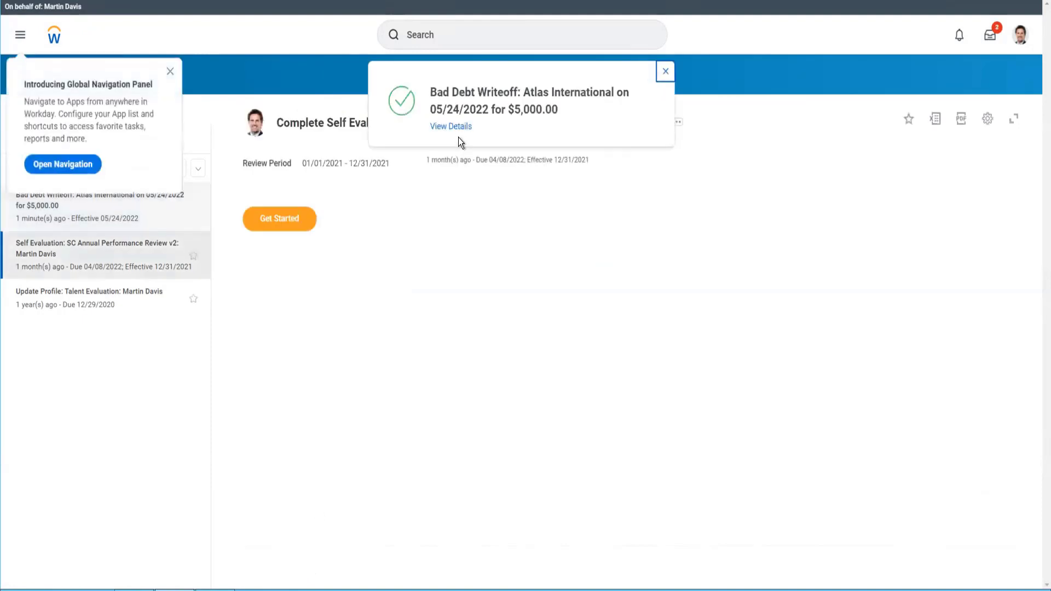
left_click(458, 132)
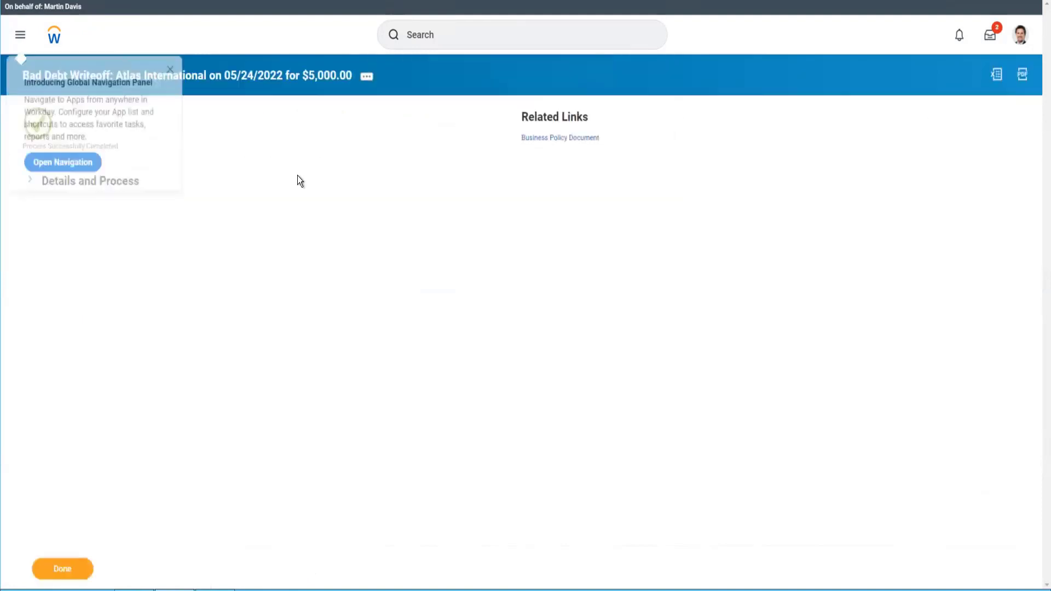
left_click(171, 73)
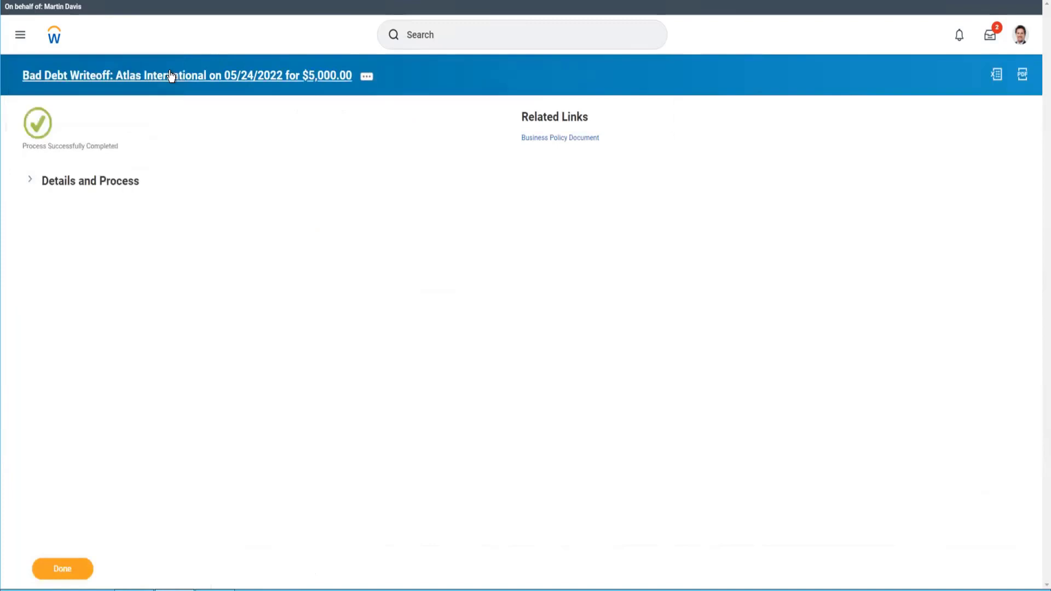
left_click(105, 183)
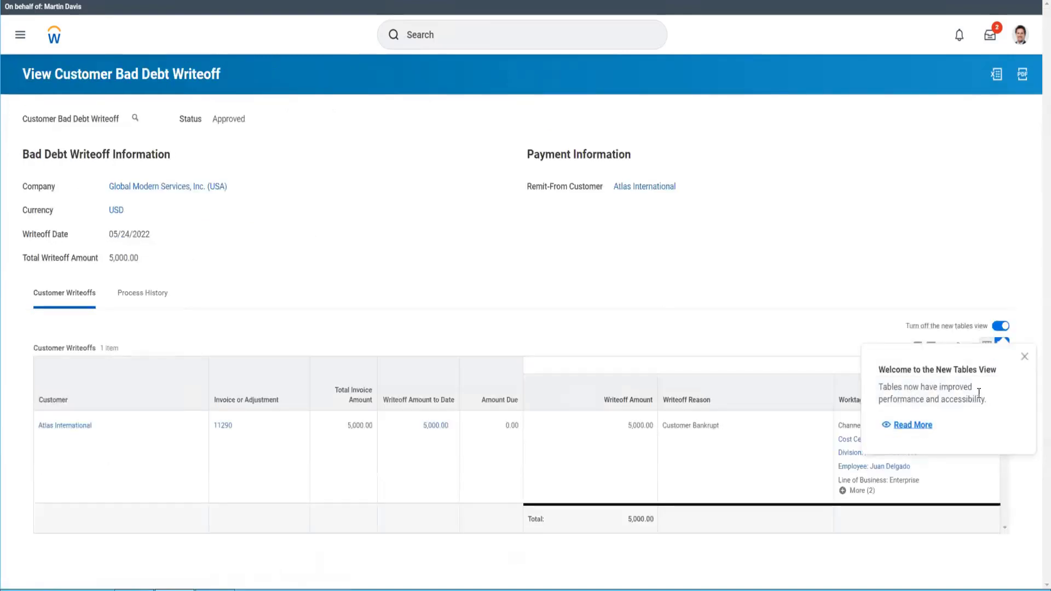
left_click(1025, 356)
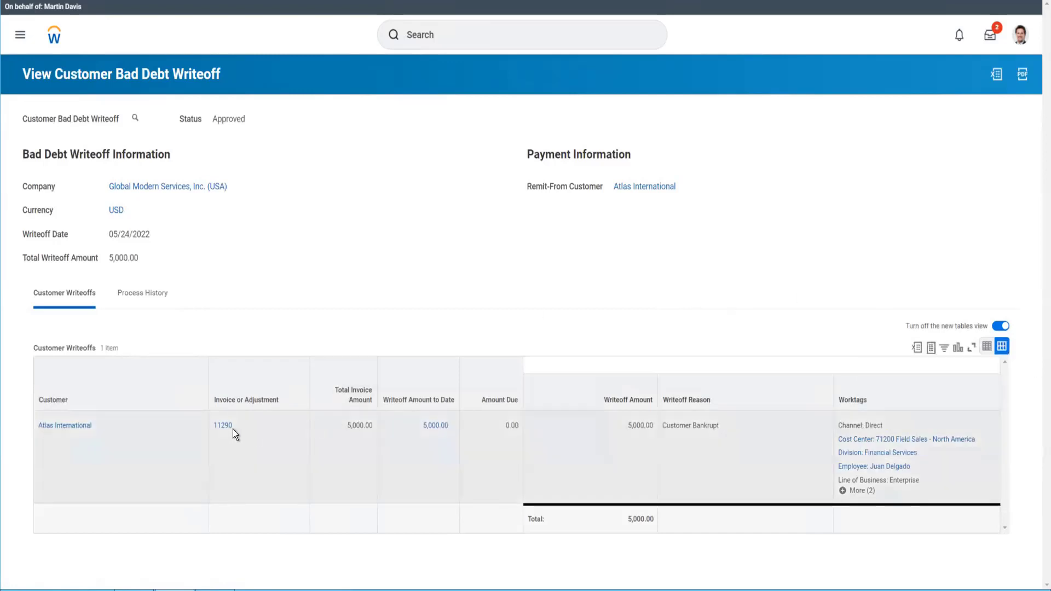
Open invoice 11290 from the writeoff record and review its payment status and writeoff activity
left_click(230, 434)
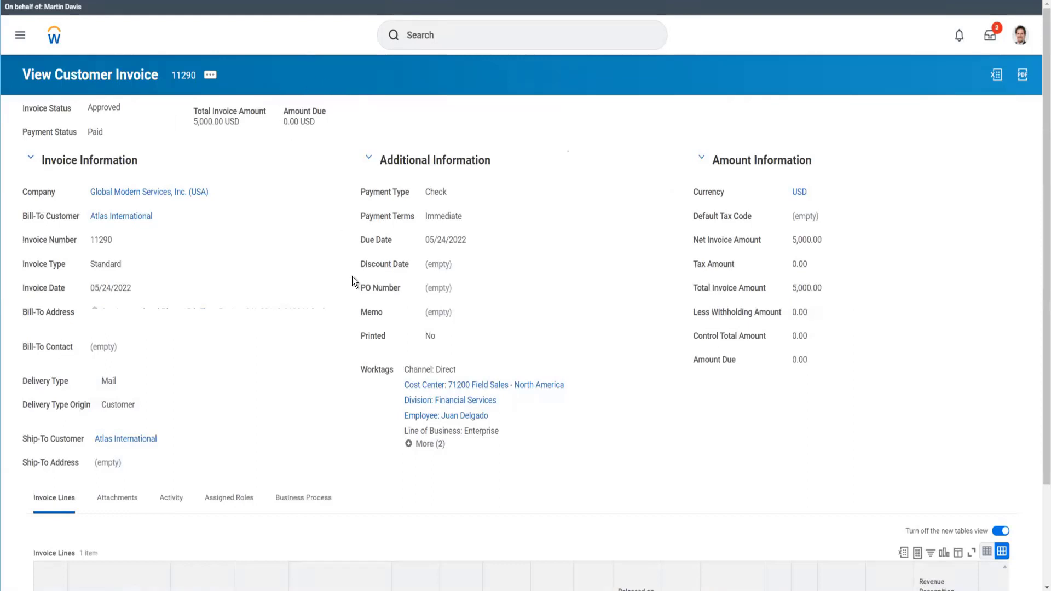
scroll(274, 282, "down", 2)
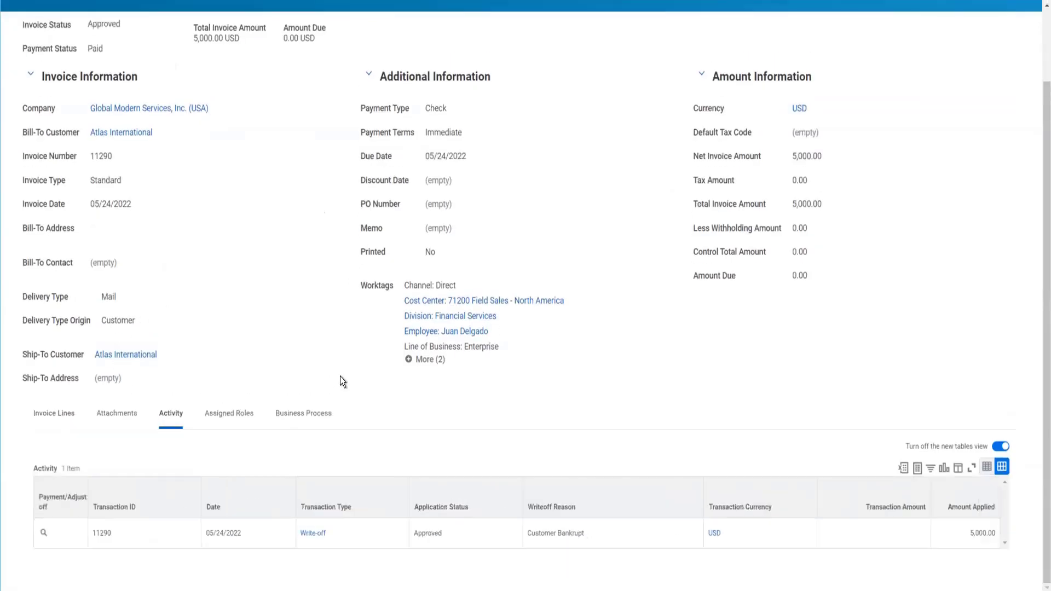
mouse_move(338, 534)
scroll(531, 421, "up", 2)
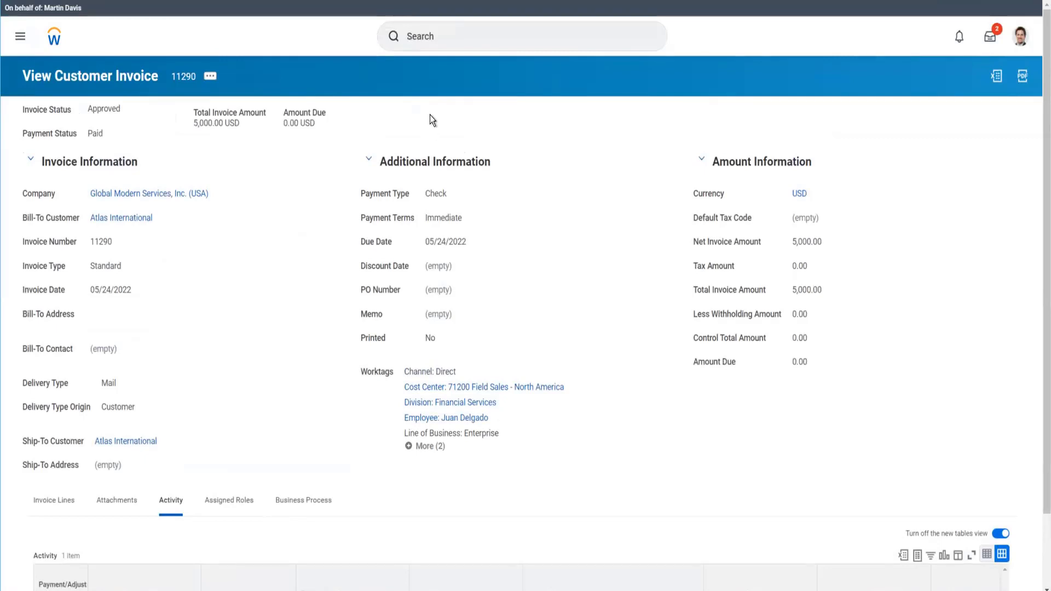
left_click(460, 25)
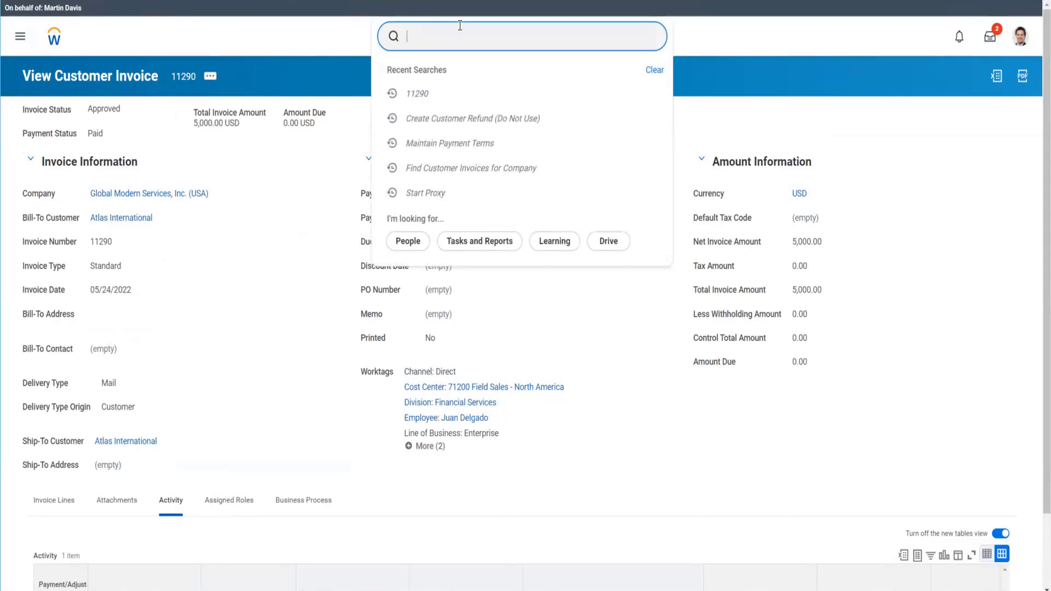
type("find cu")
key("BackSpace")
key("BackSpace")
key("BackSpace")
key("BackSpace")
key("BackSpace")
key("BackSpace")
key("BackSpace")
left_click(212, 78)
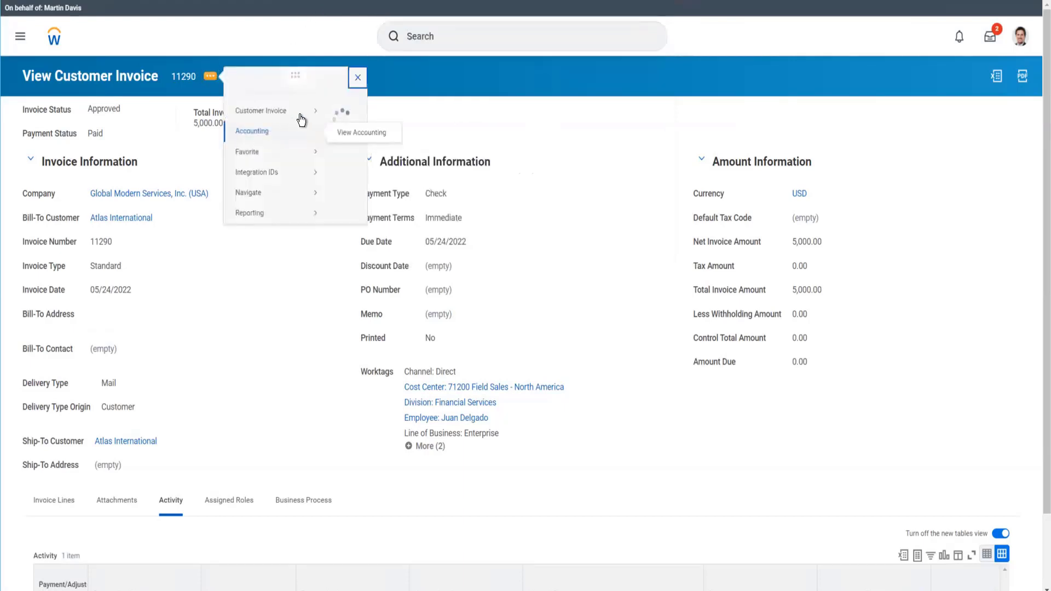
mouse_move(305, 120)
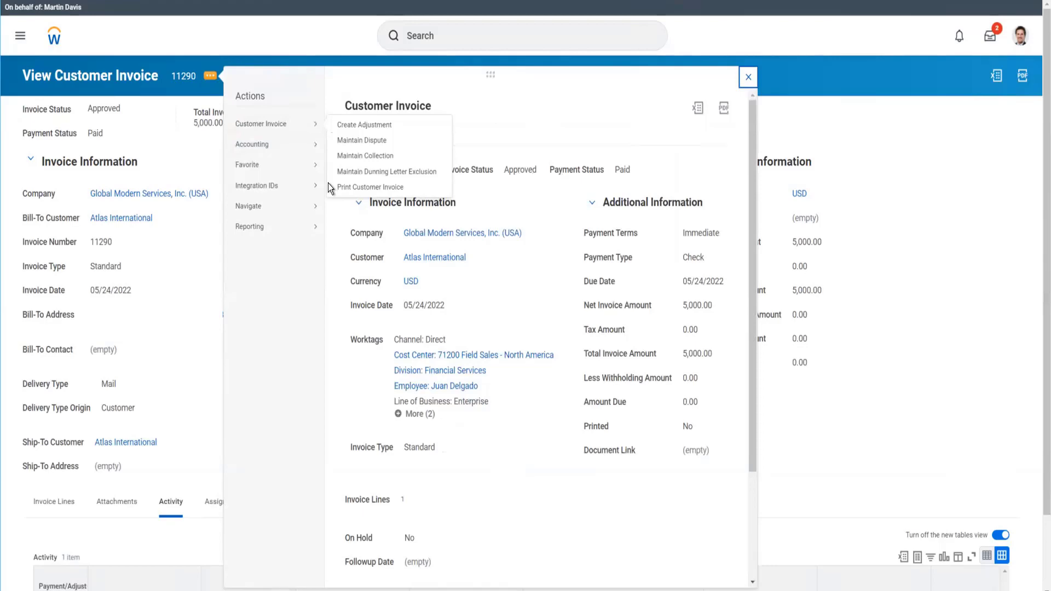
Close the stray invoice 11183 tab and start a proxy session as the same worker that tab was acting for
left_click(459, 33)
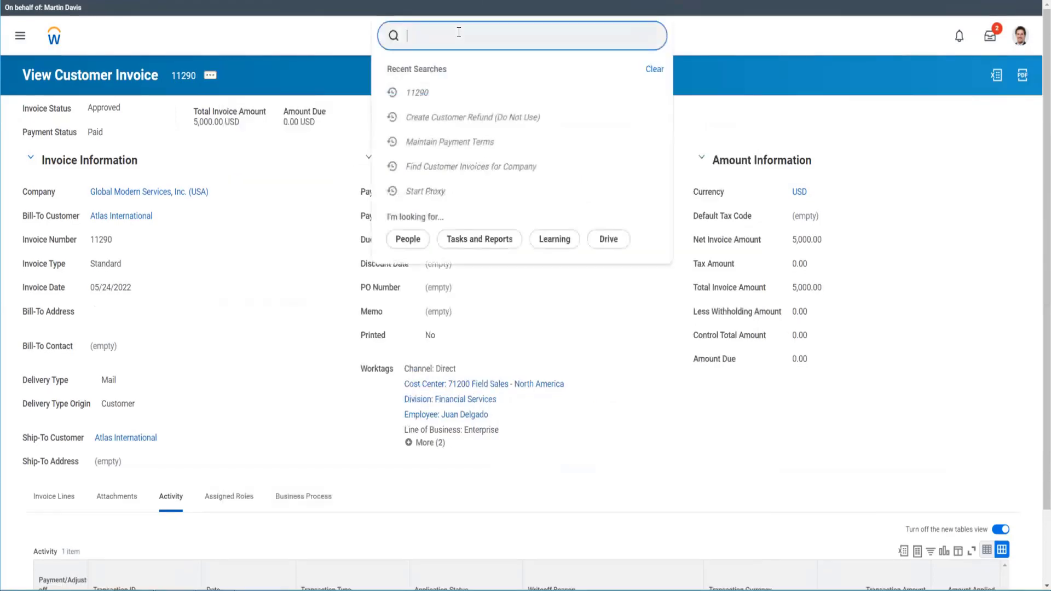
type("start proxy")
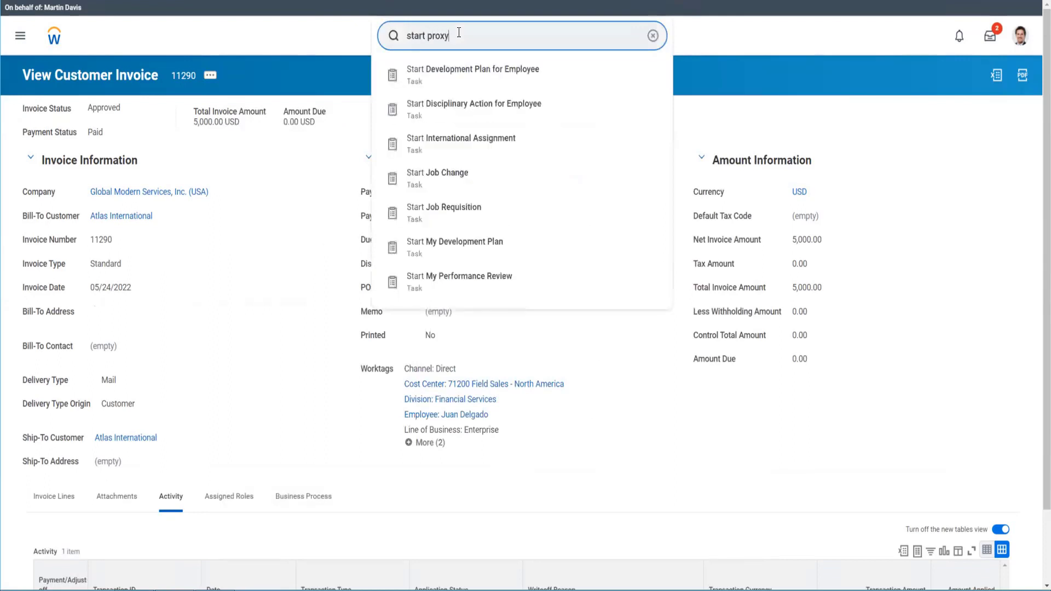
key("Return")
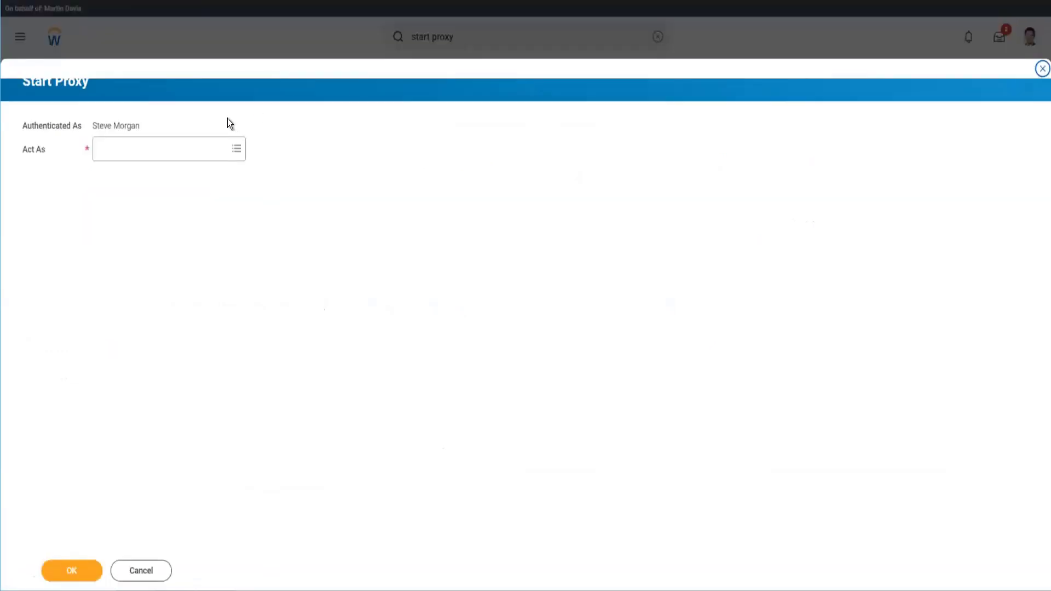
left_click(176, 146)
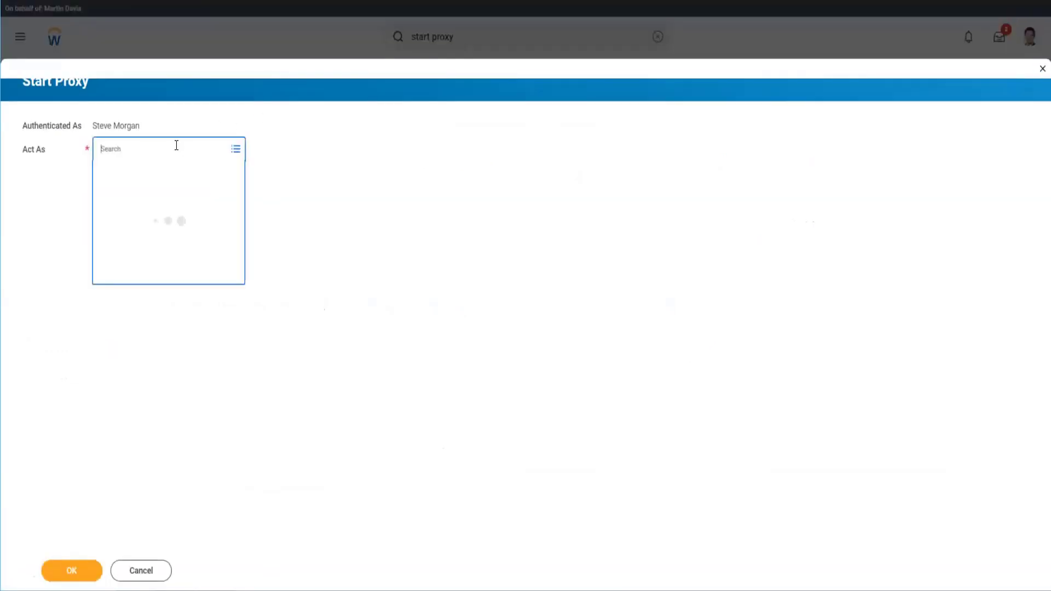
type("ter")
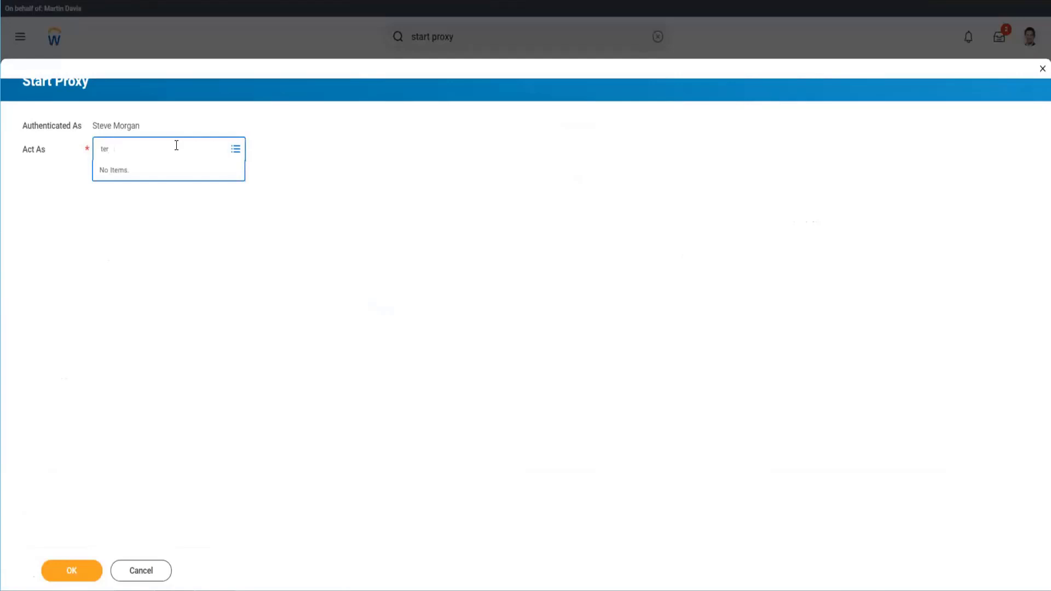
type(" ser")
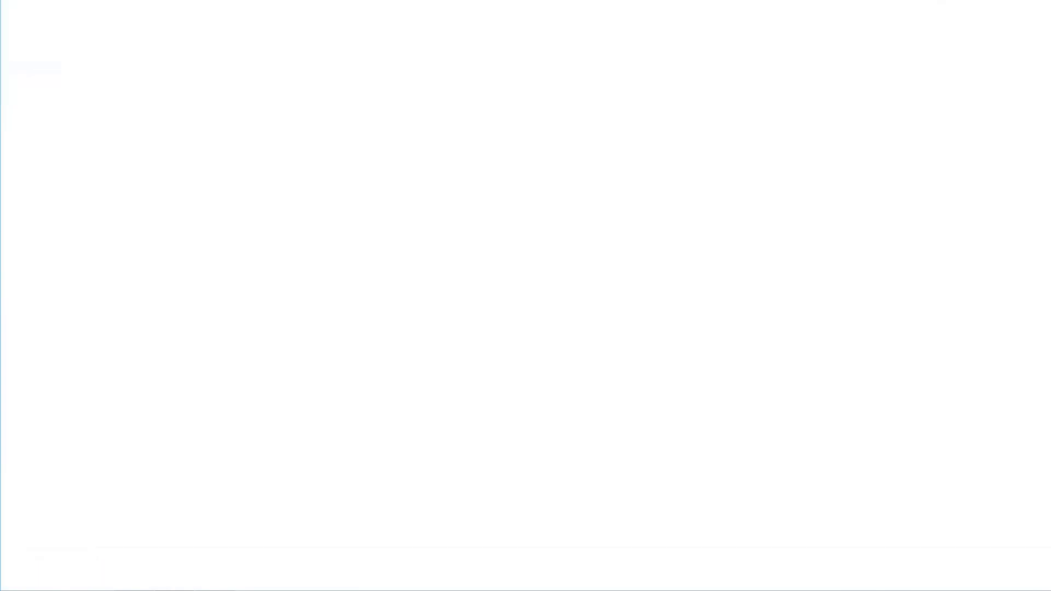
left_click(324, 104)
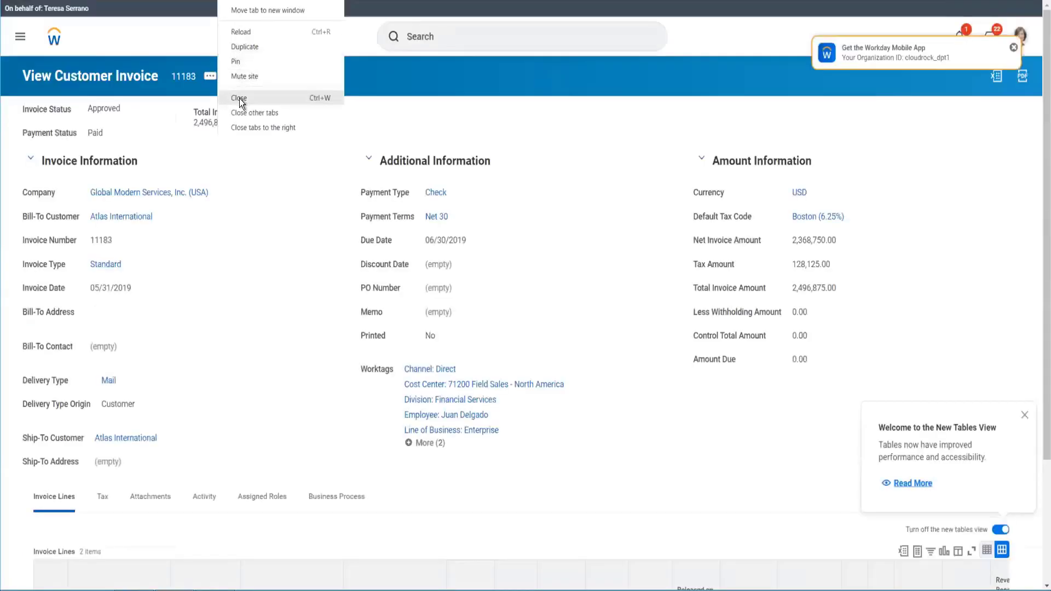
left_click(239, 98)
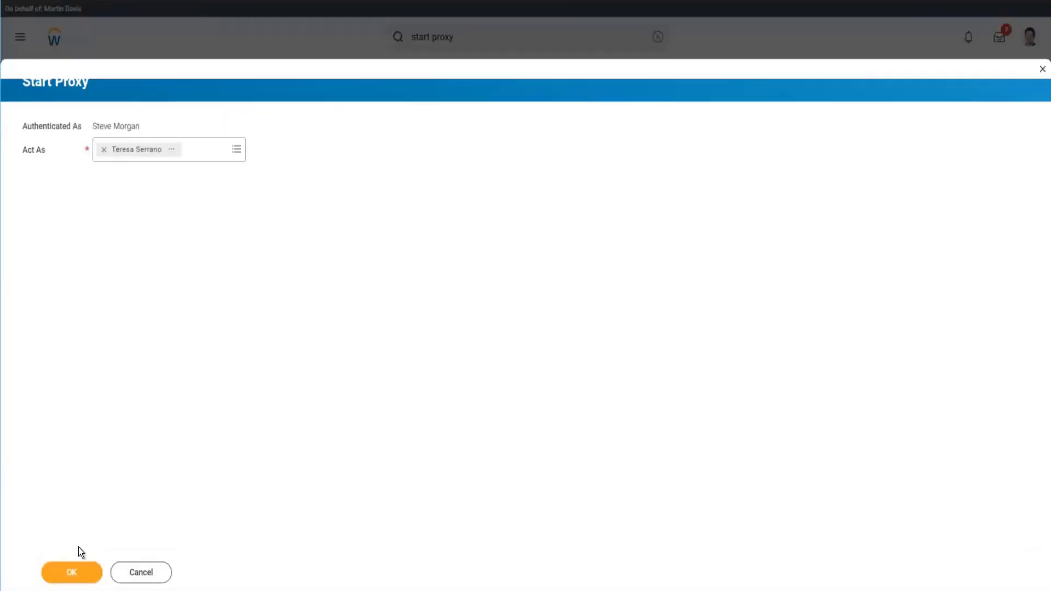
left_click(76, 569)
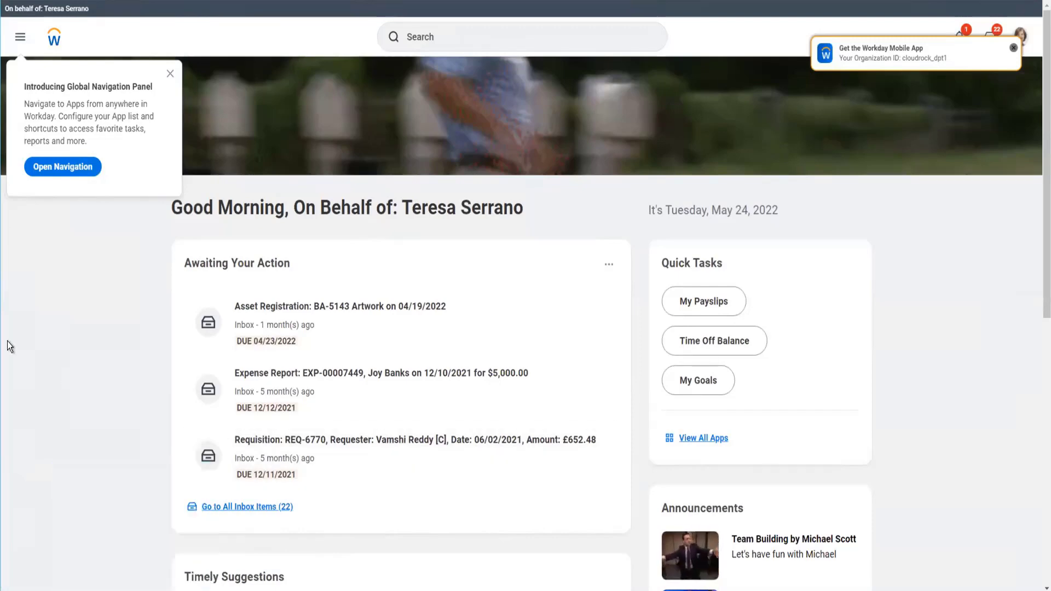
Dismiss the navigation and mobile app pop-ups and open the Find Customer Invoices for Company report
left_click(170, 76)
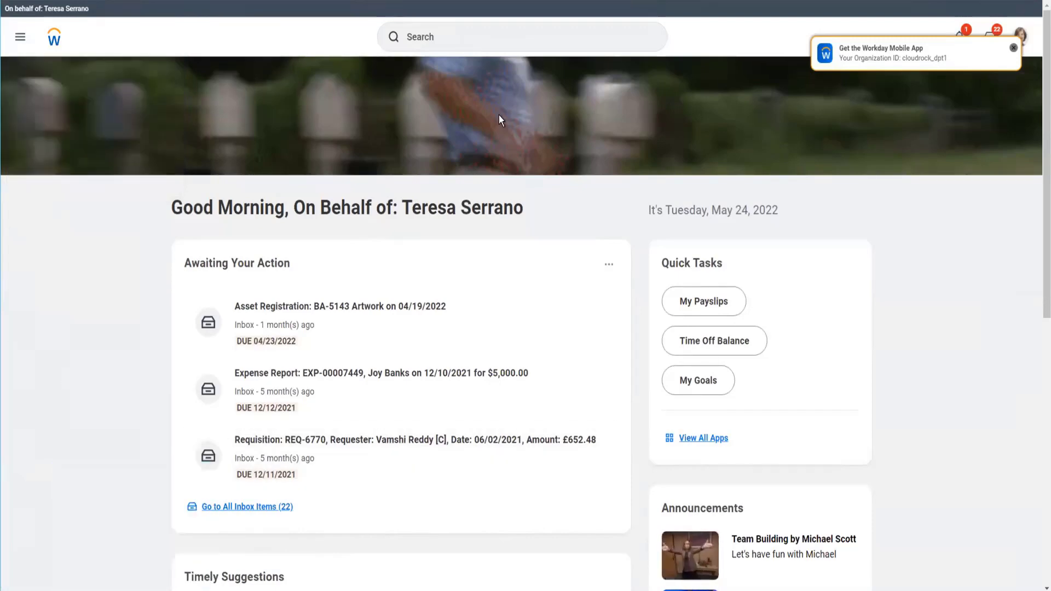
left_click(1015, 48)
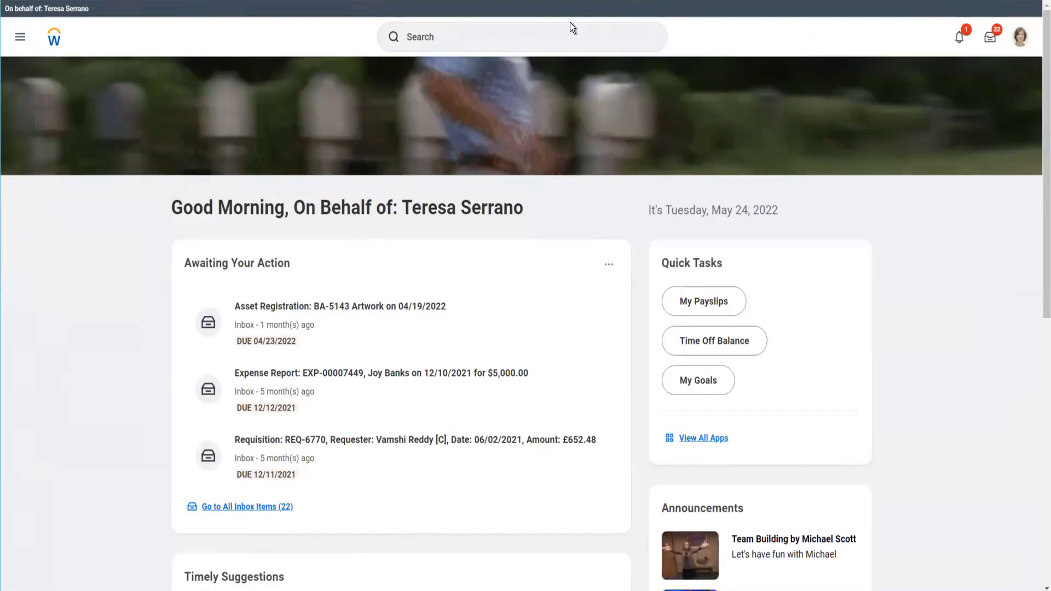
left_click(537, 34)
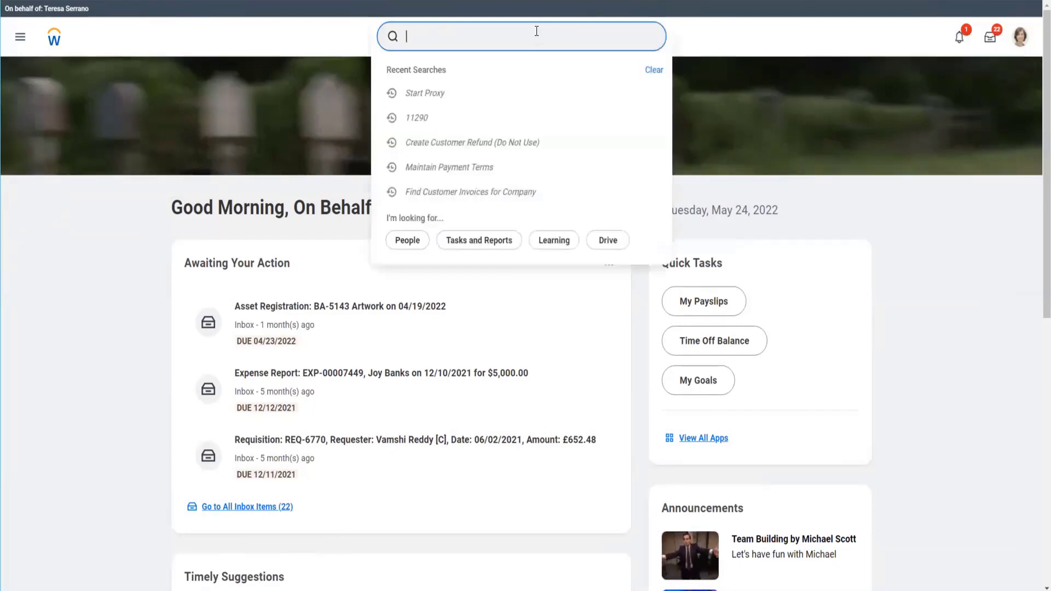
type("find cust inv")
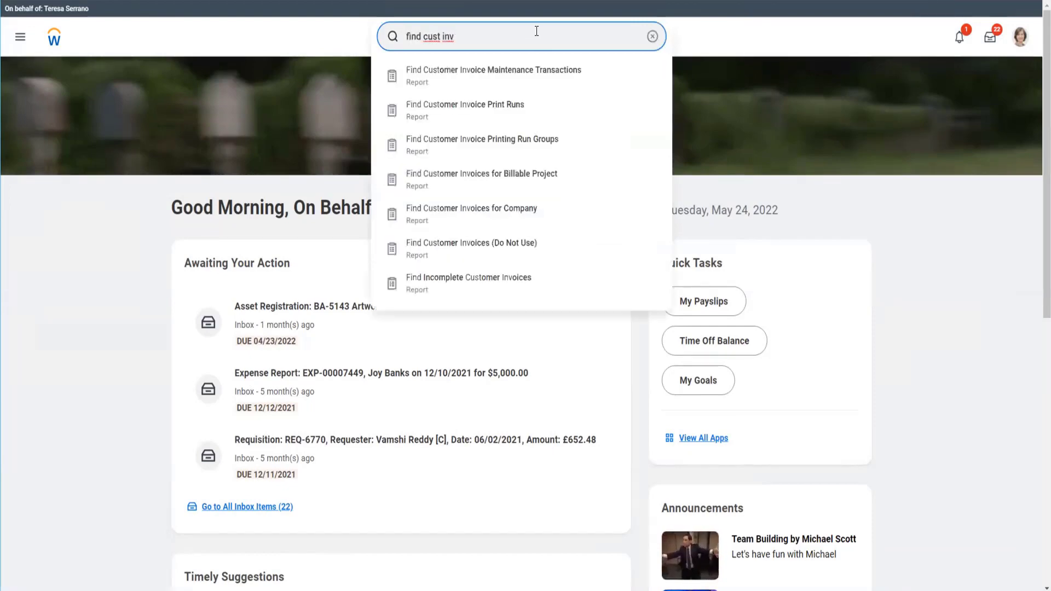
left_click(495, 217)
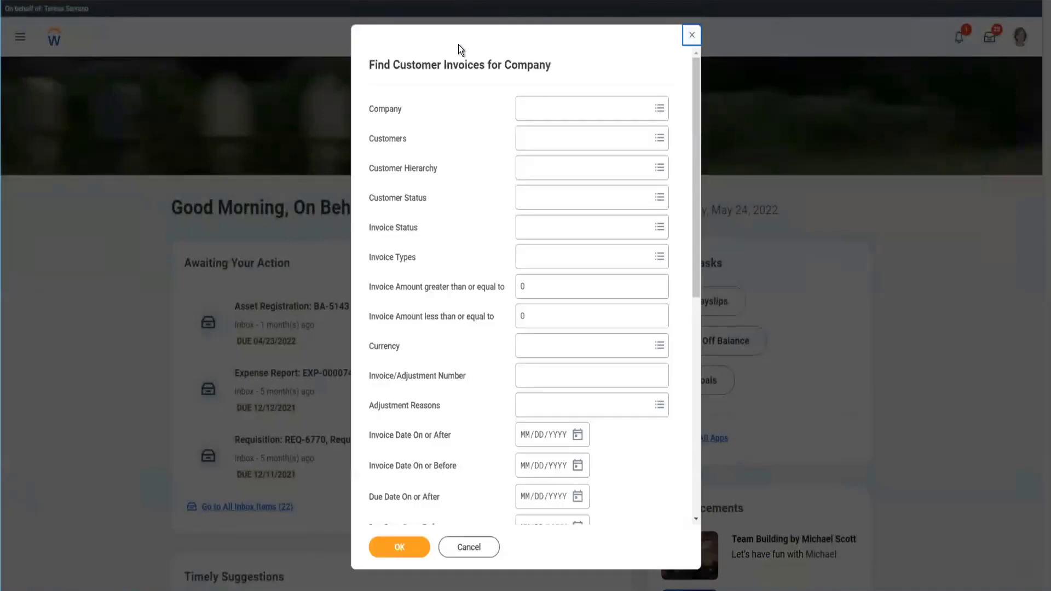
Limit the report to company Global Modern Services, Inc. (USA) and customer Atlas International
left_click(559, 118)
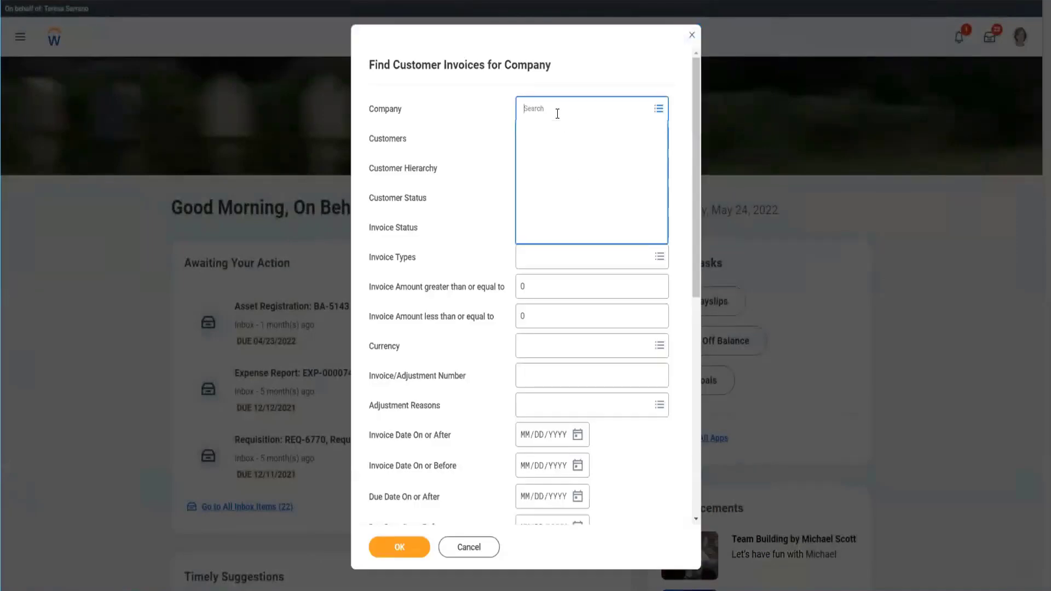
type("gm")
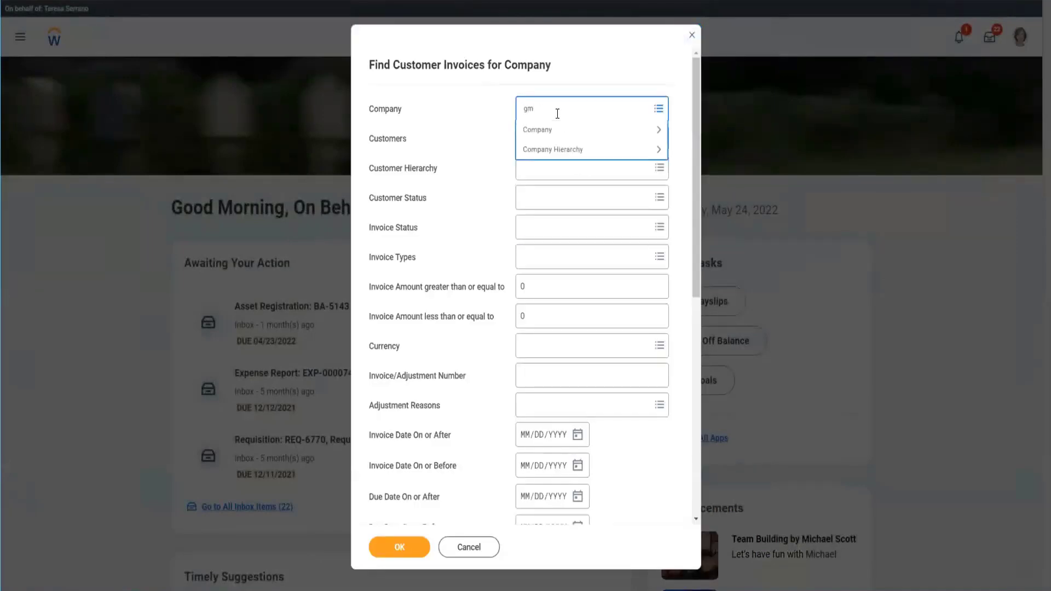
type("s isa")
key("Return")
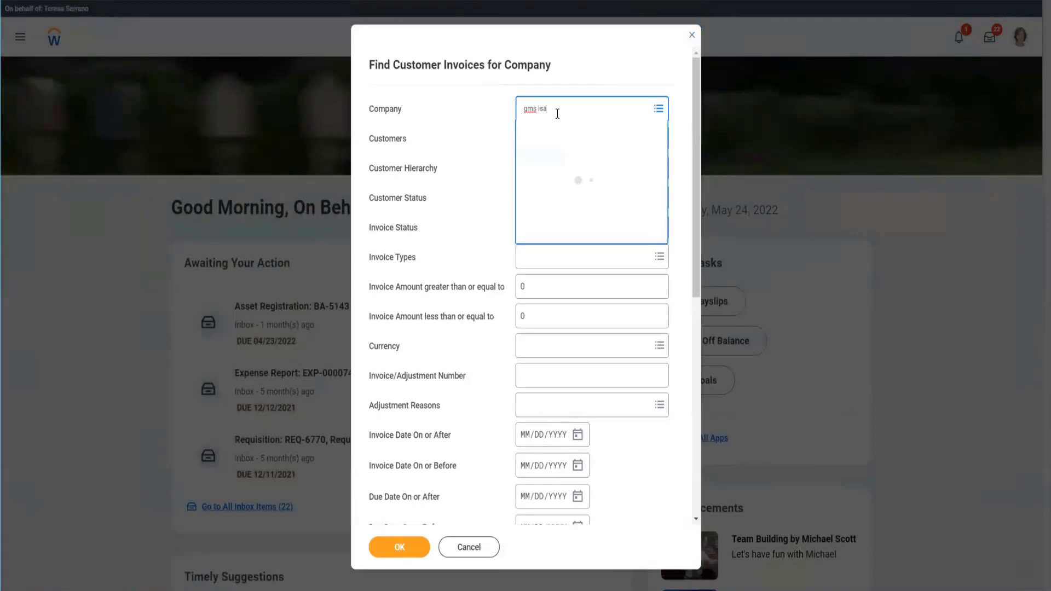
type("gms")
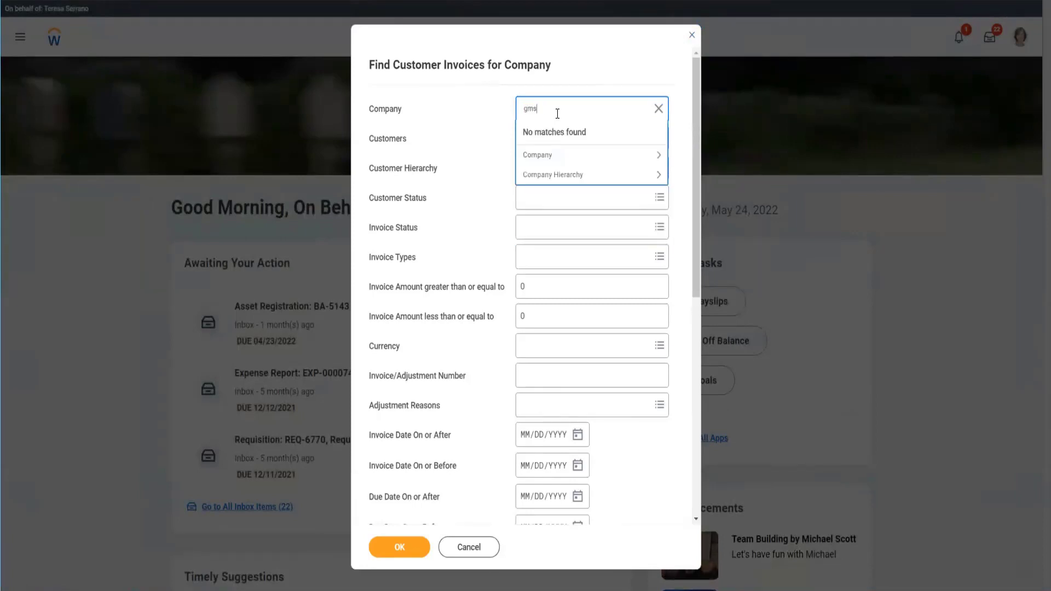
type("s")
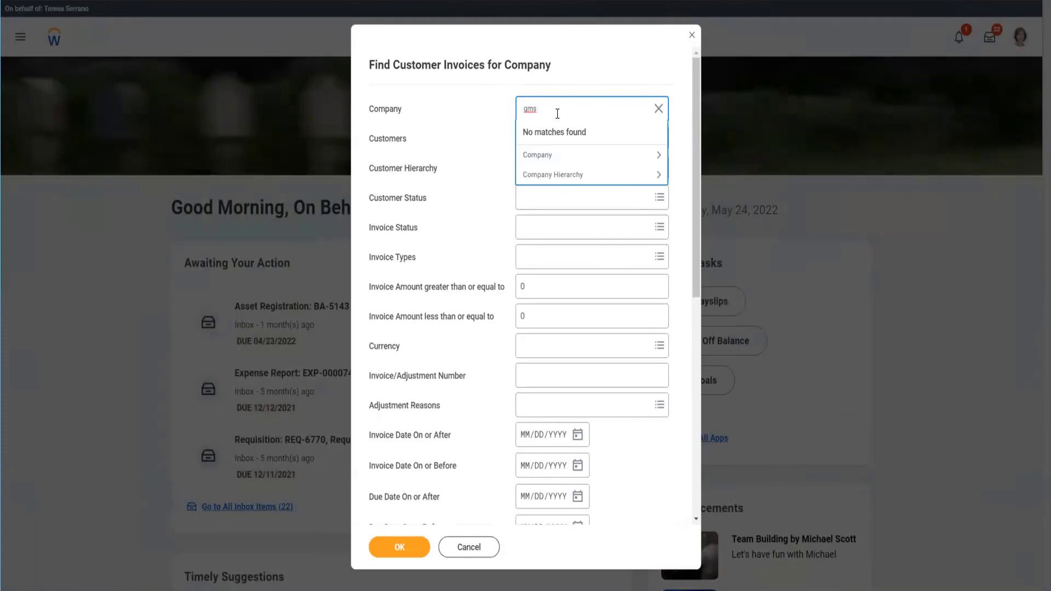
type(" usa")
key("Return")
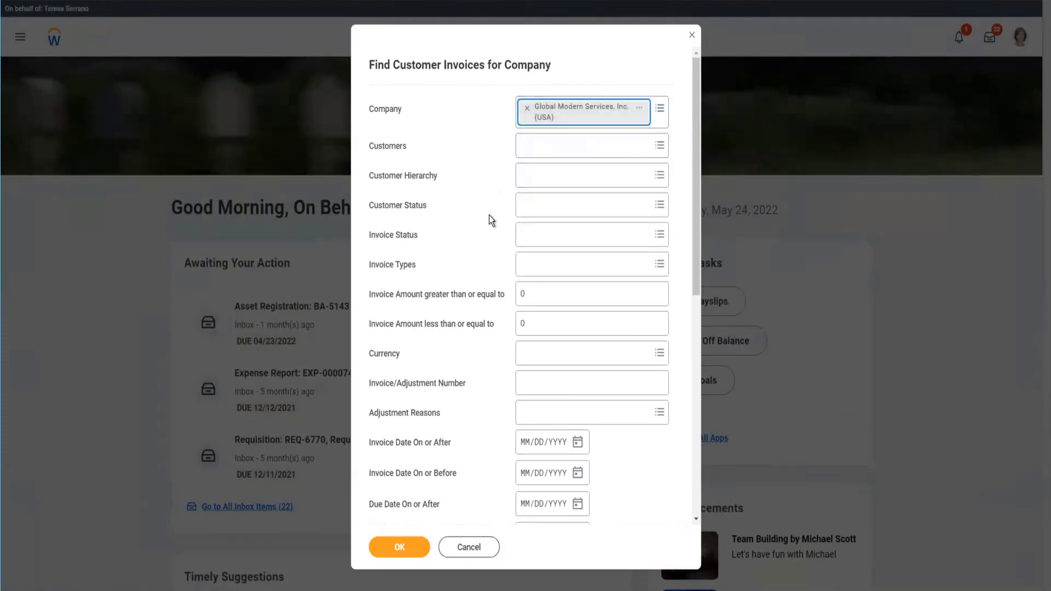
left_click(540, 141)
type("atlas inter")
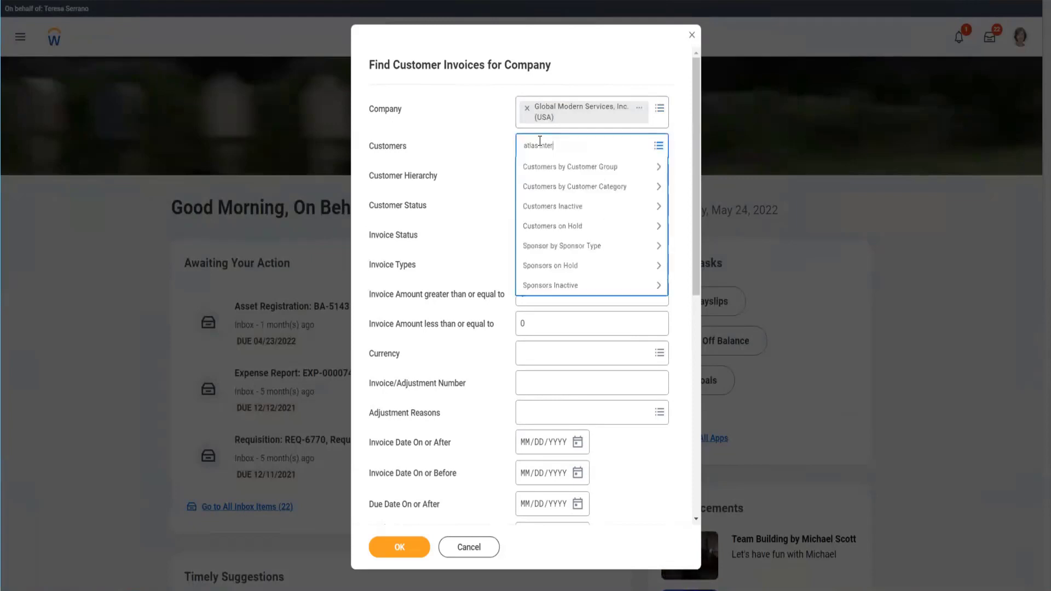
key("Return")
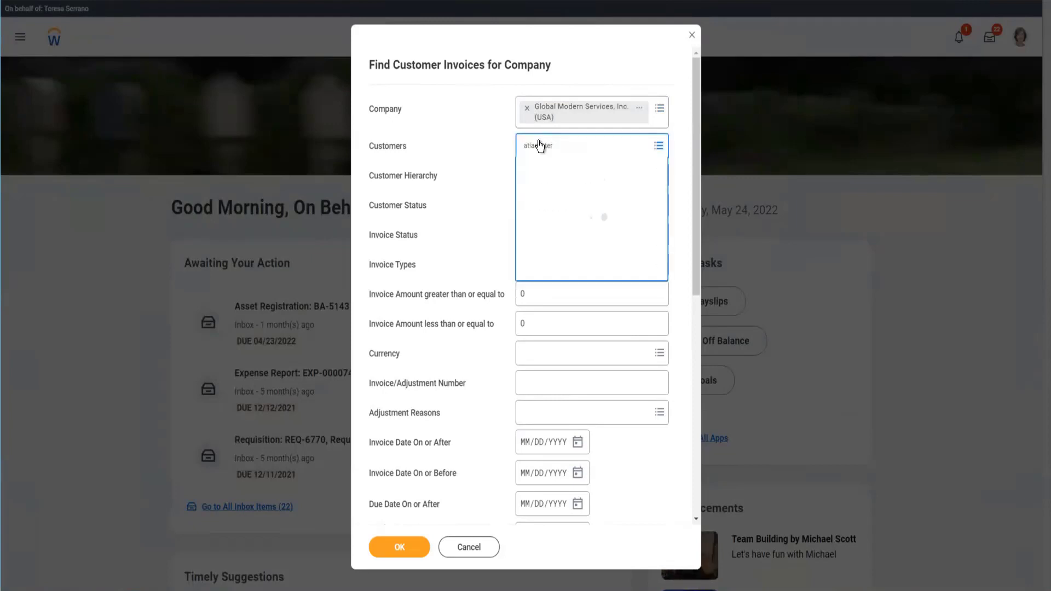
left_click(495, 174)
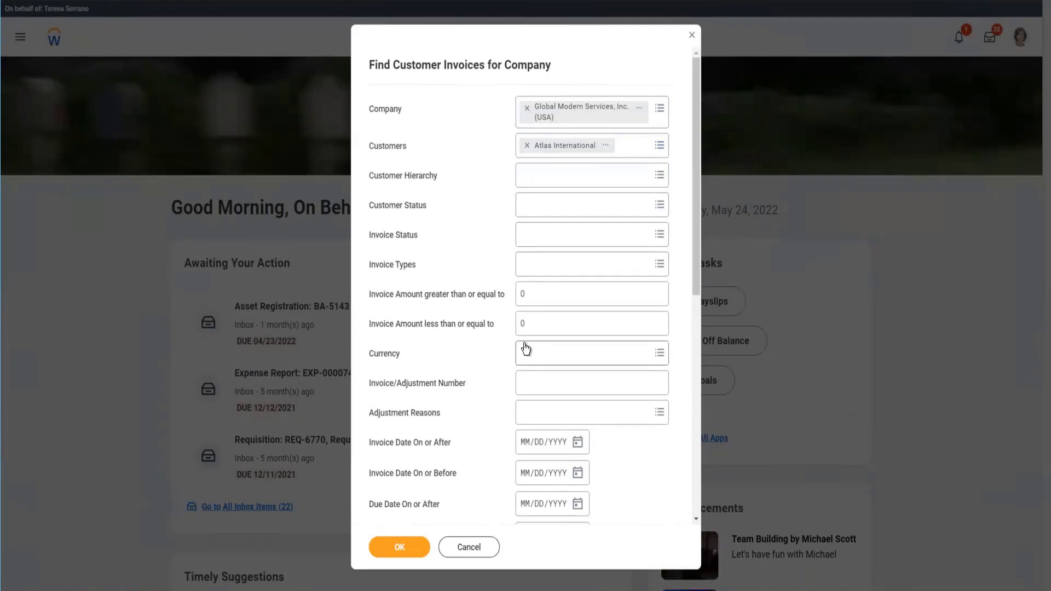
Restrict the invoices to dates on or after 05/24/2022 and run the report
scroll(526, 345, "down", 3)
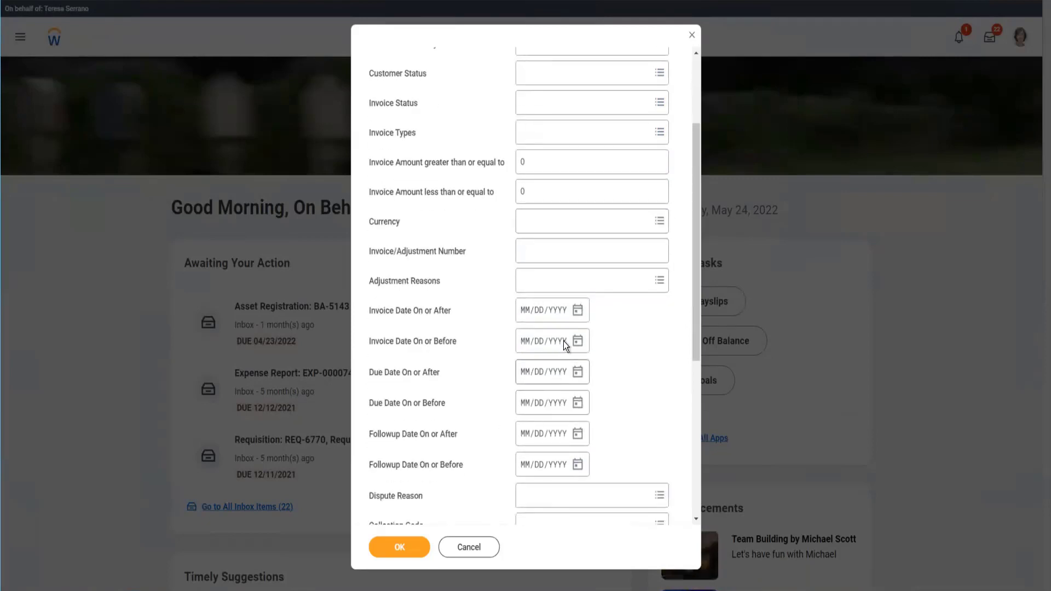
left_click(578, 310)
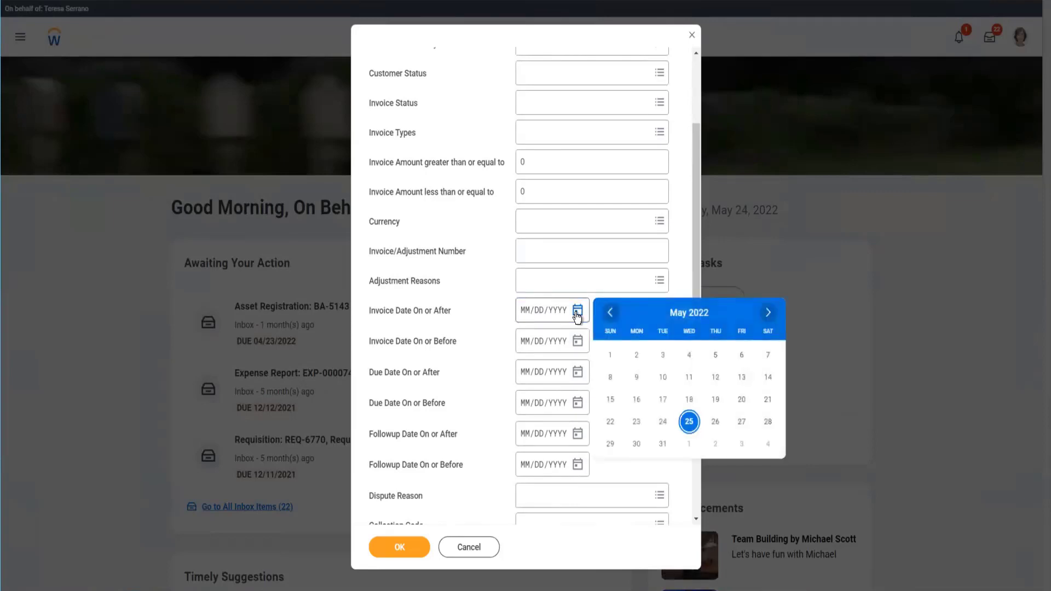
left_click(662, 427)
left_click(406, 548)
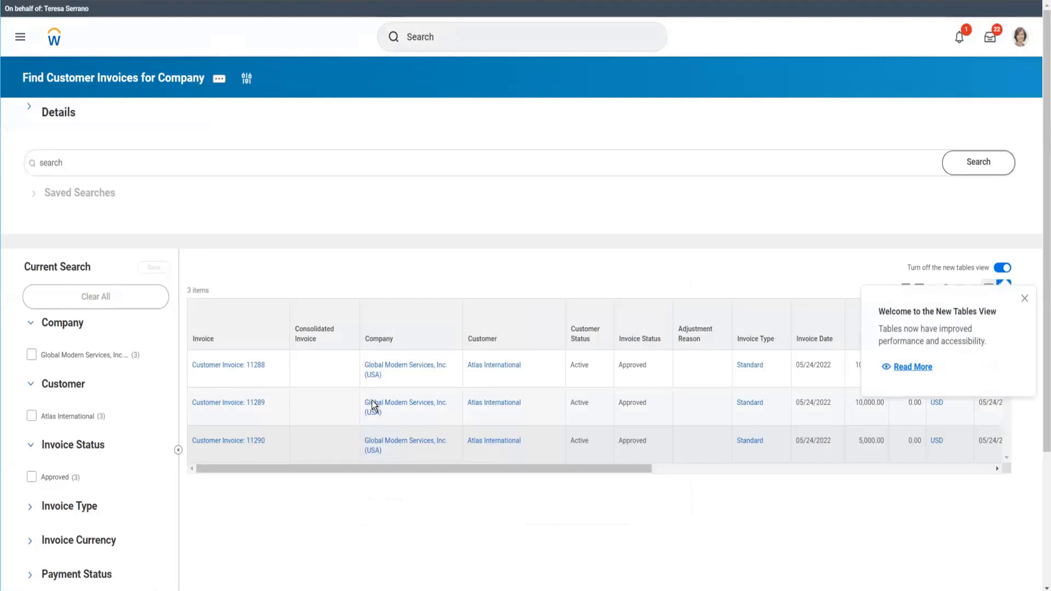
Examine the follow-up actions offered for customer invoice 11289 and close its preview
mouse_move(275, 370)
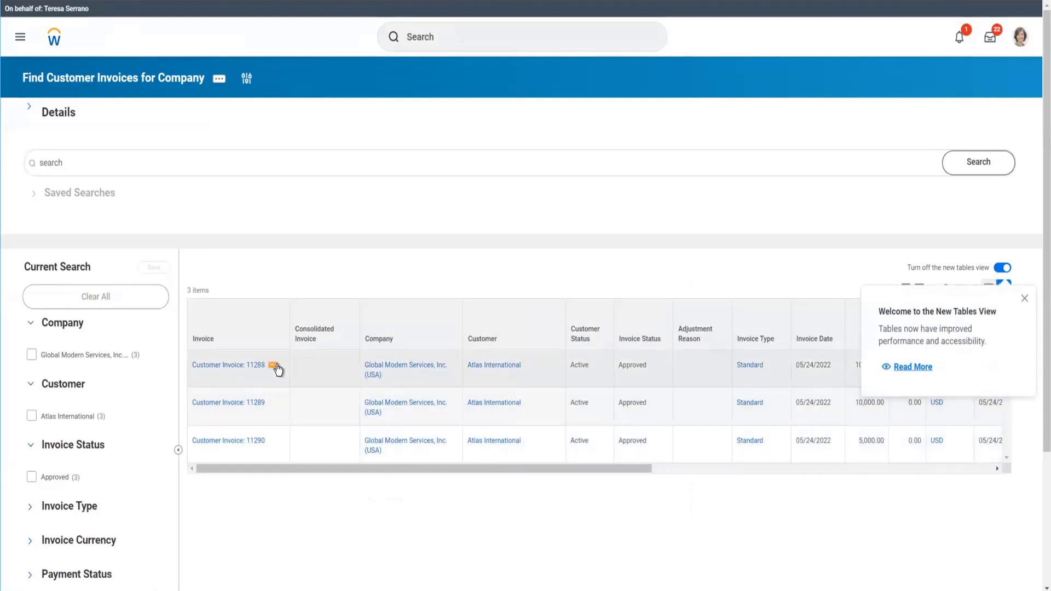
left_click(272, 405)
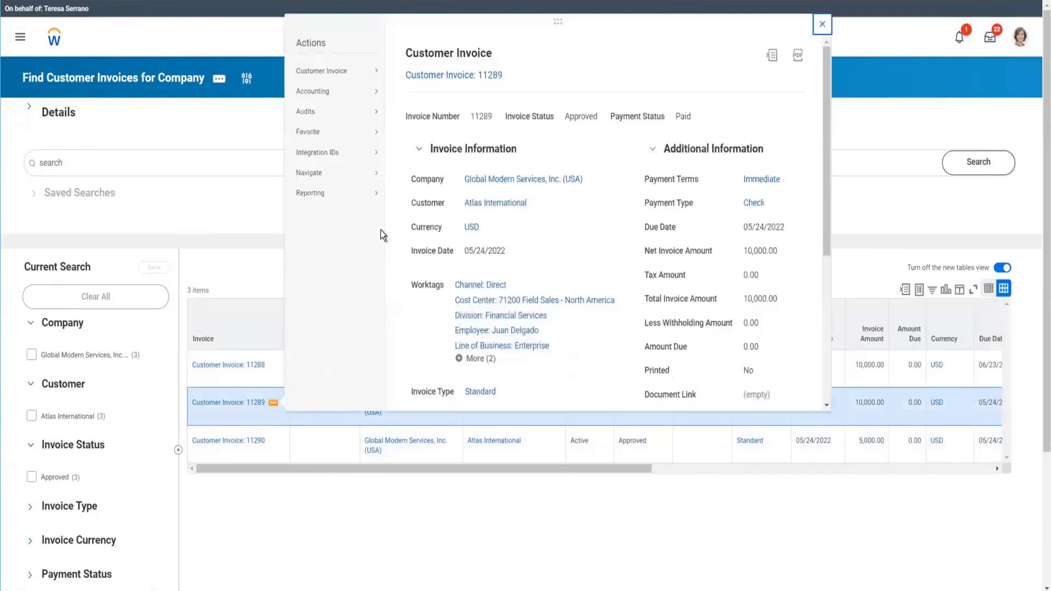
mouse_move(376, 78)
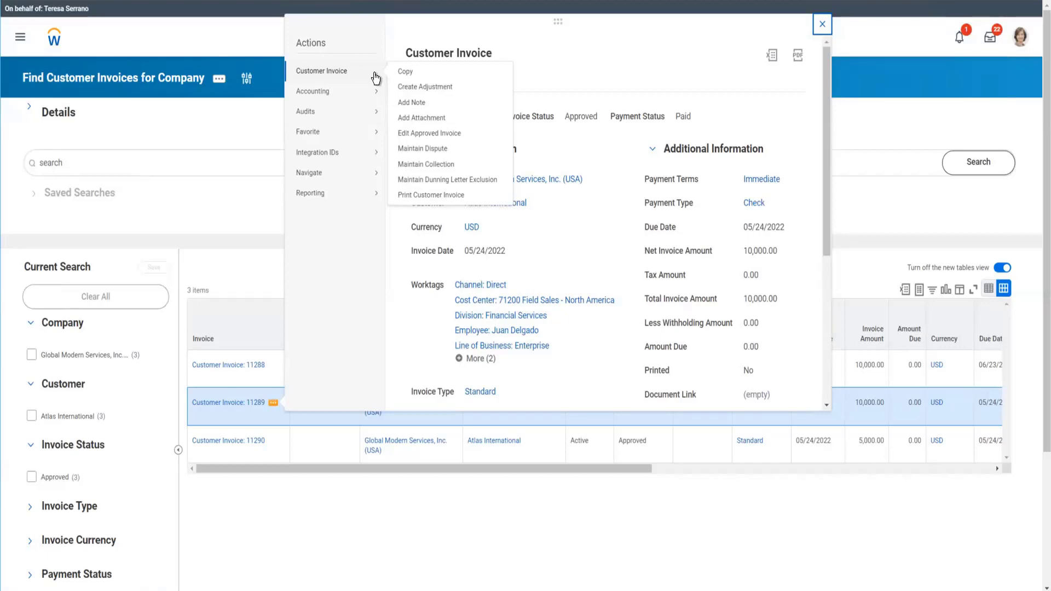
left_click(235, 117)
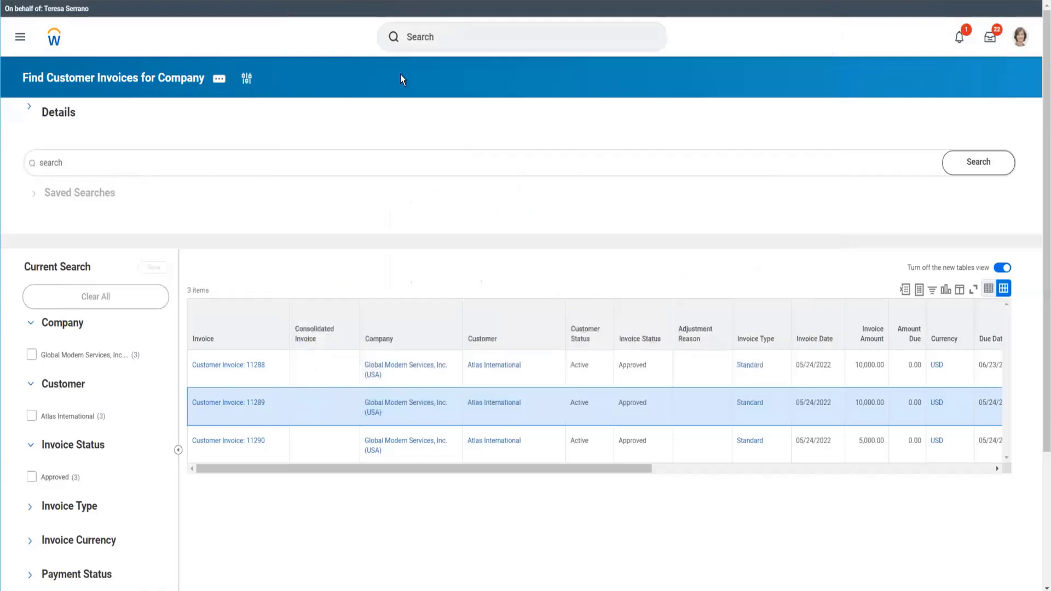
Search for the Edit Customer Account Options task and open it
left_click(447, 40)
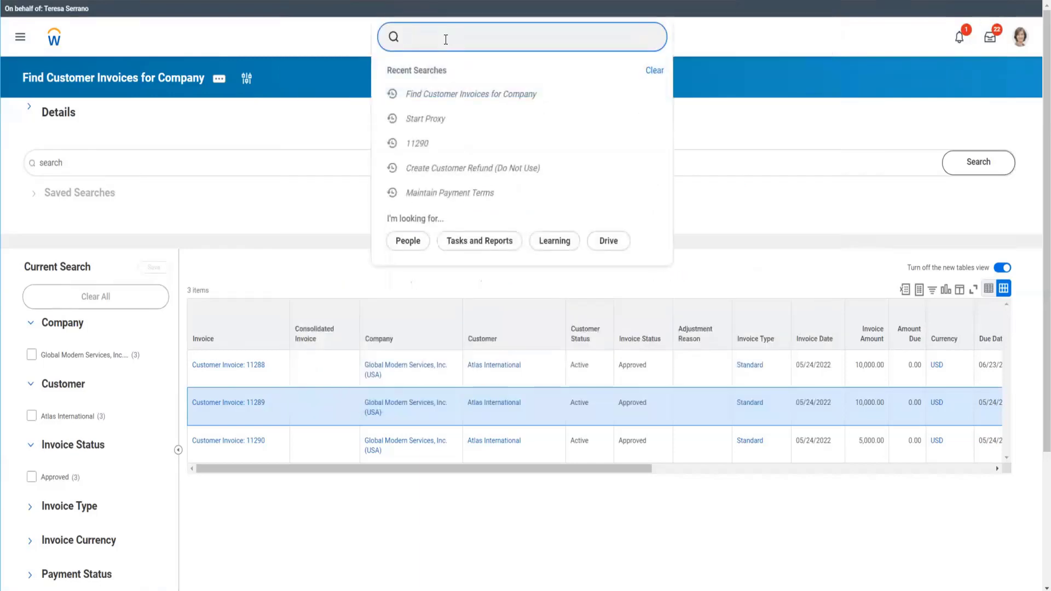
type("edit cust i")
type("cc op")
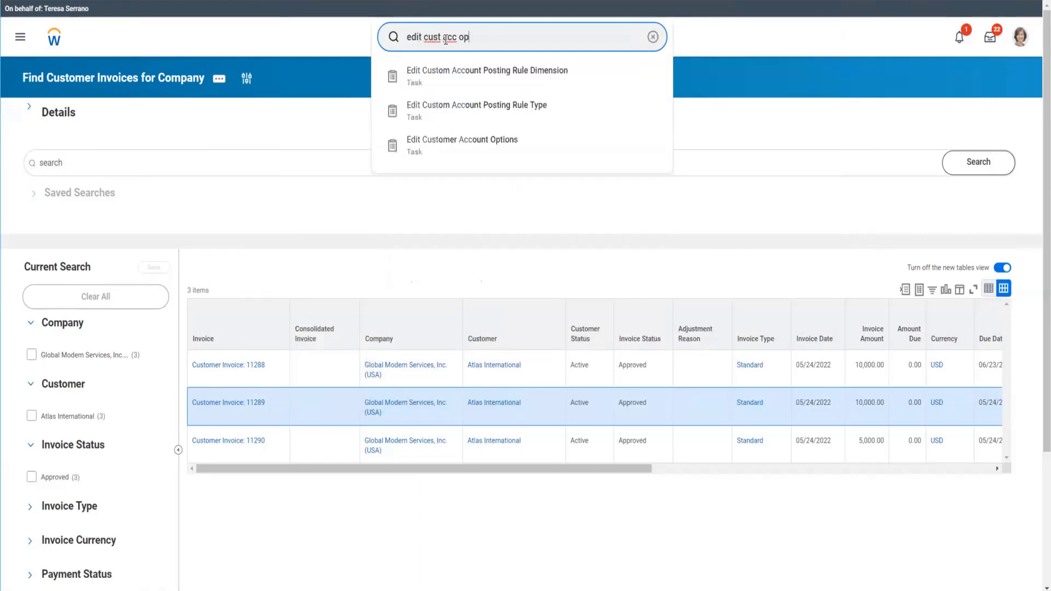
type("tion")
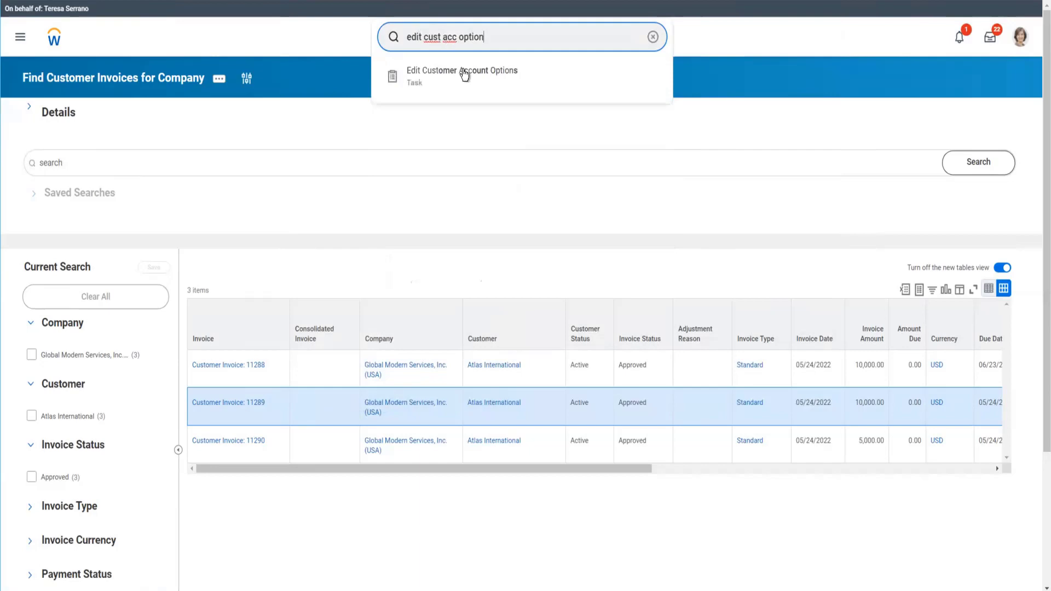
left_click(472, 77)
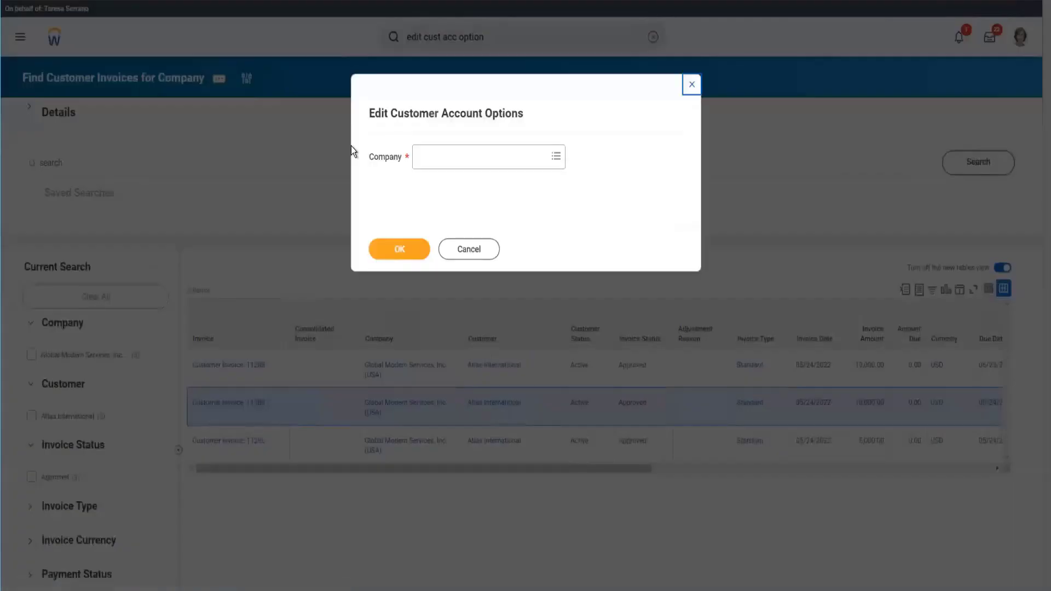
Choose company Global Modern Services, Inc. (USA) and open its customer account options
left_click(453, 157)
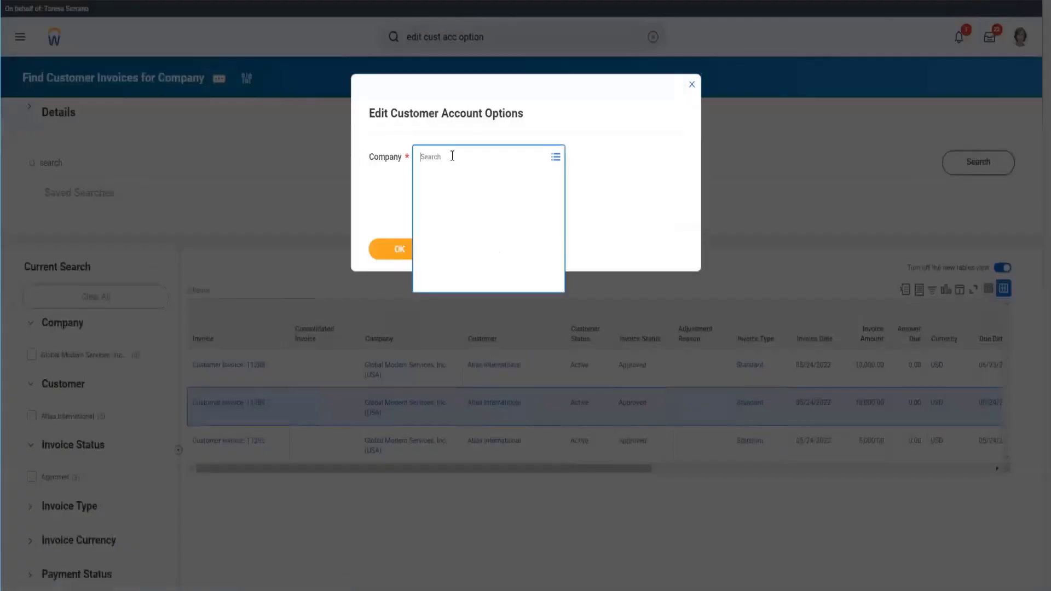
type("Global")
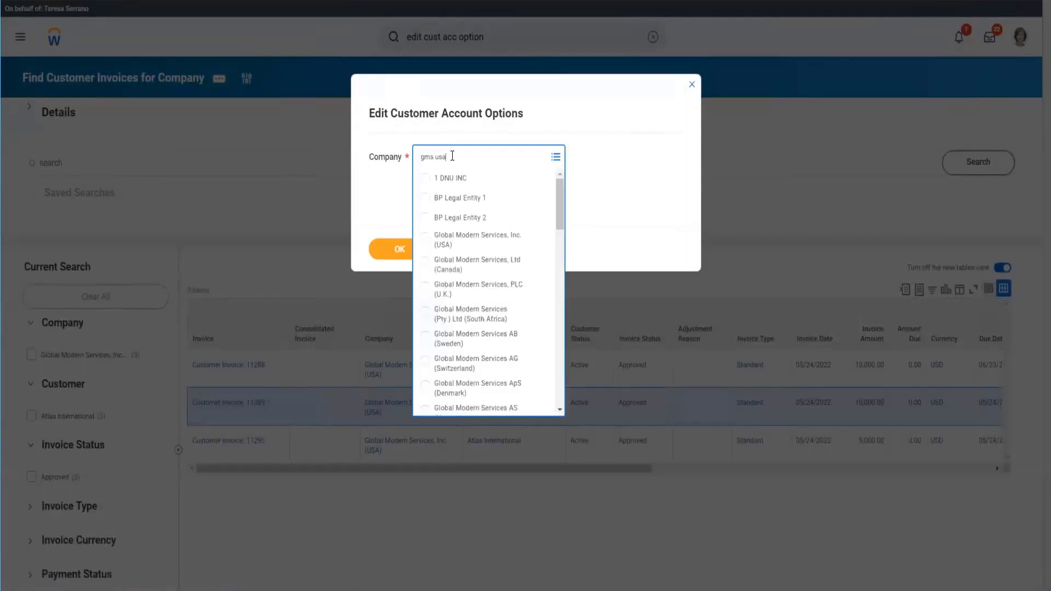
key("Return")
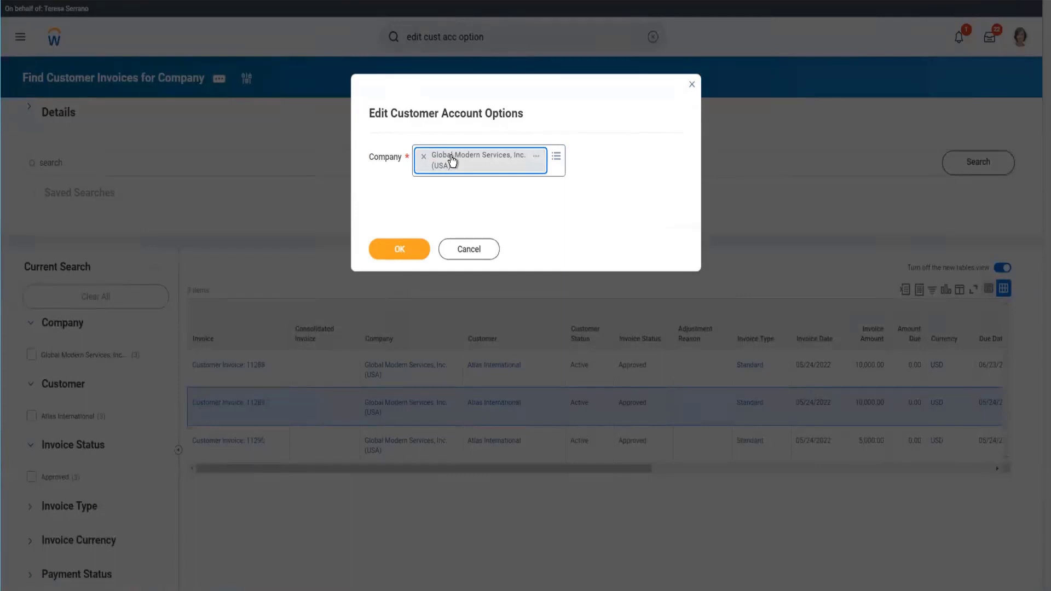
left_click(408, 251)
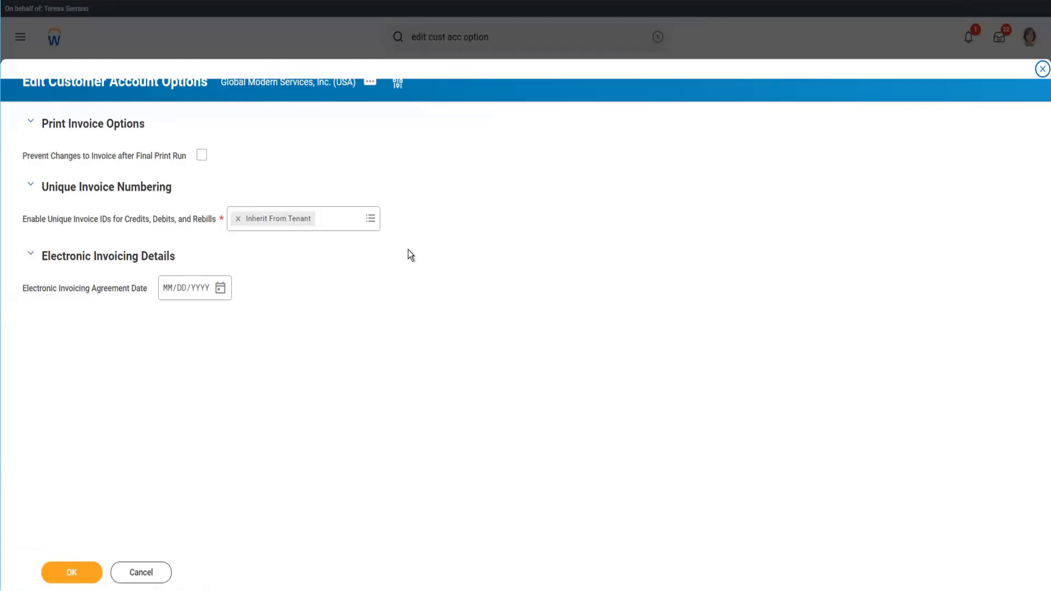
Enable Prevent Changes to Invoice after Final Print Run and highlight the alert text below the option
left_click(202, 158)
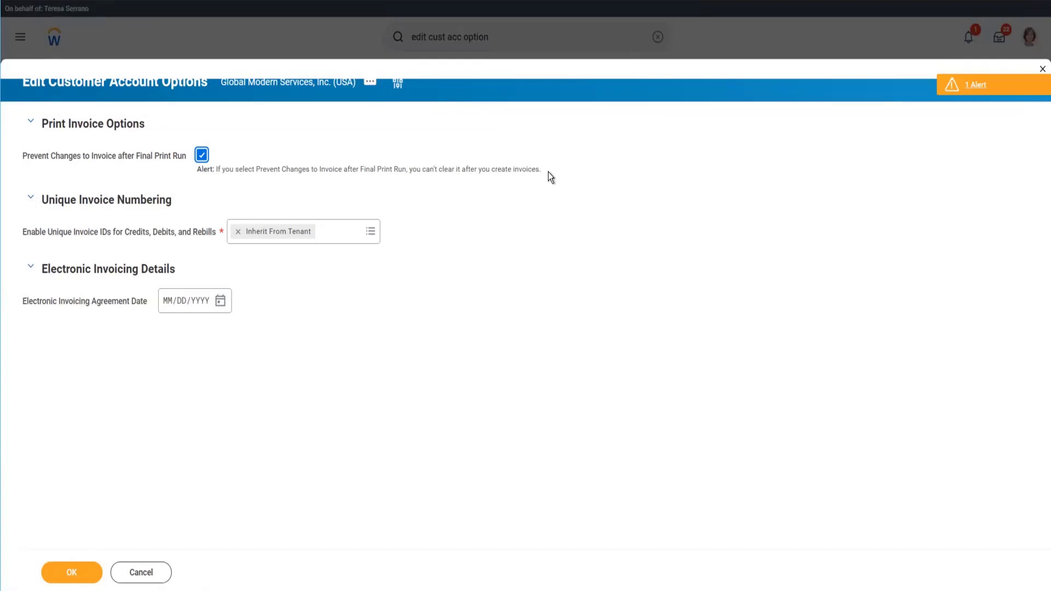
left_click_drag(541, 169, 269, 159)
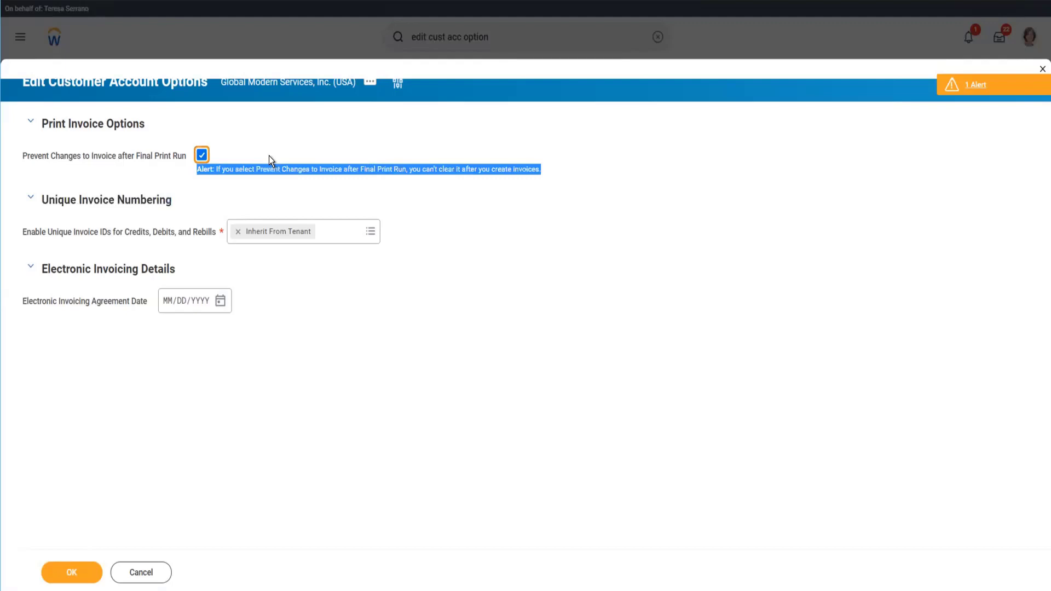
left_click(268, 156)
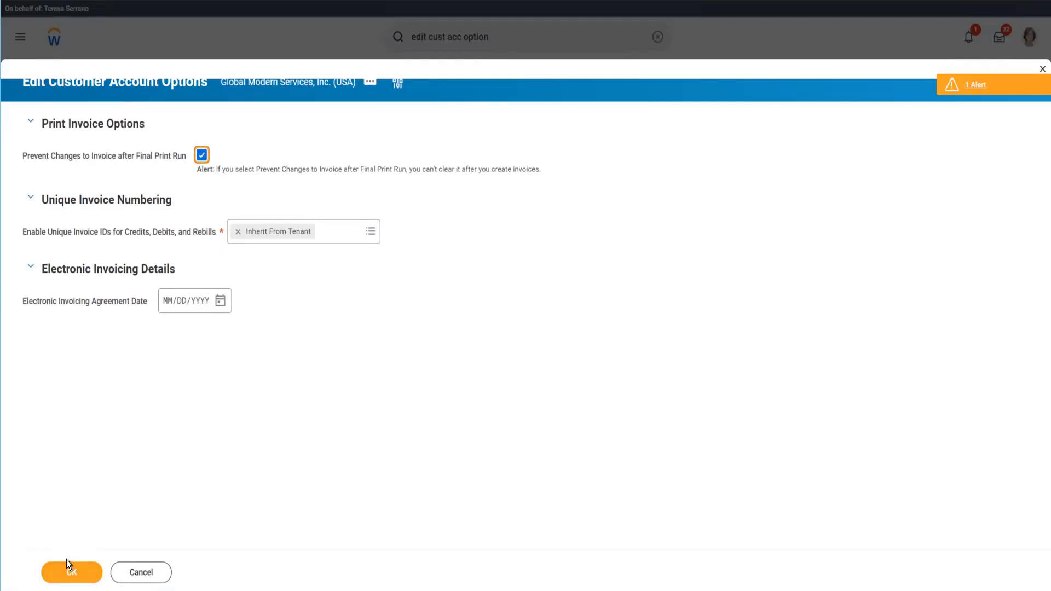
Turn off Prevent Changes to Invoice after Final Print Run and discard the customer account options edit
left_click(202, 155)
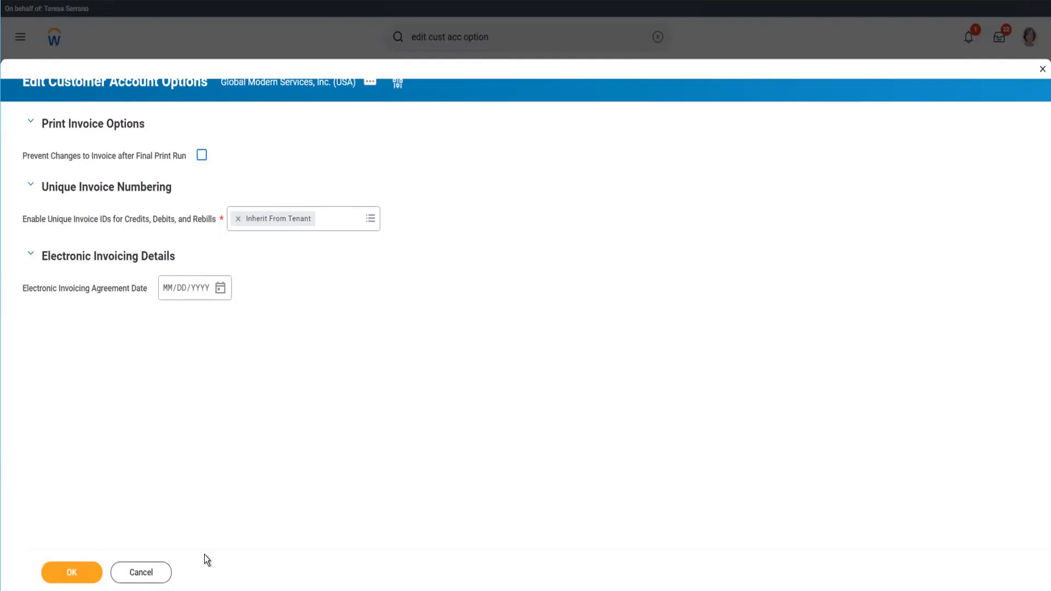
left_click(158, 573)
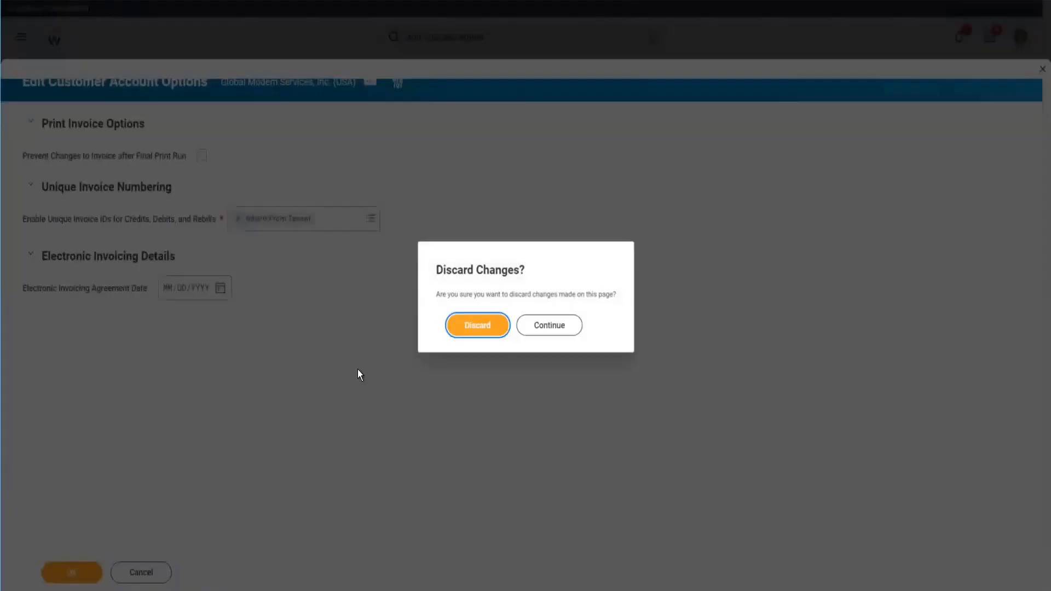
left_click(458, 329)
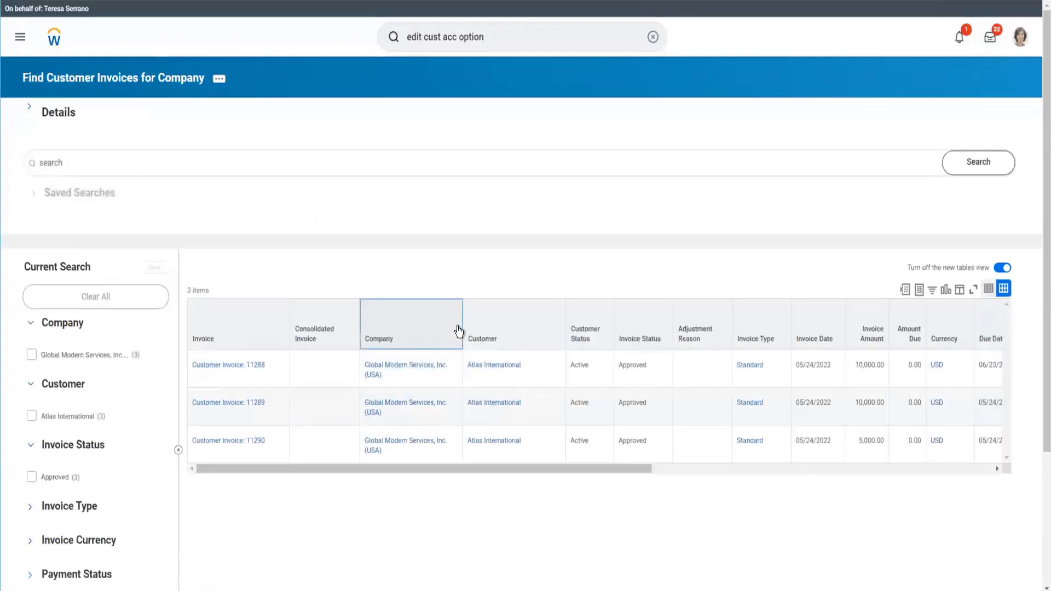
left_click(459, 330)
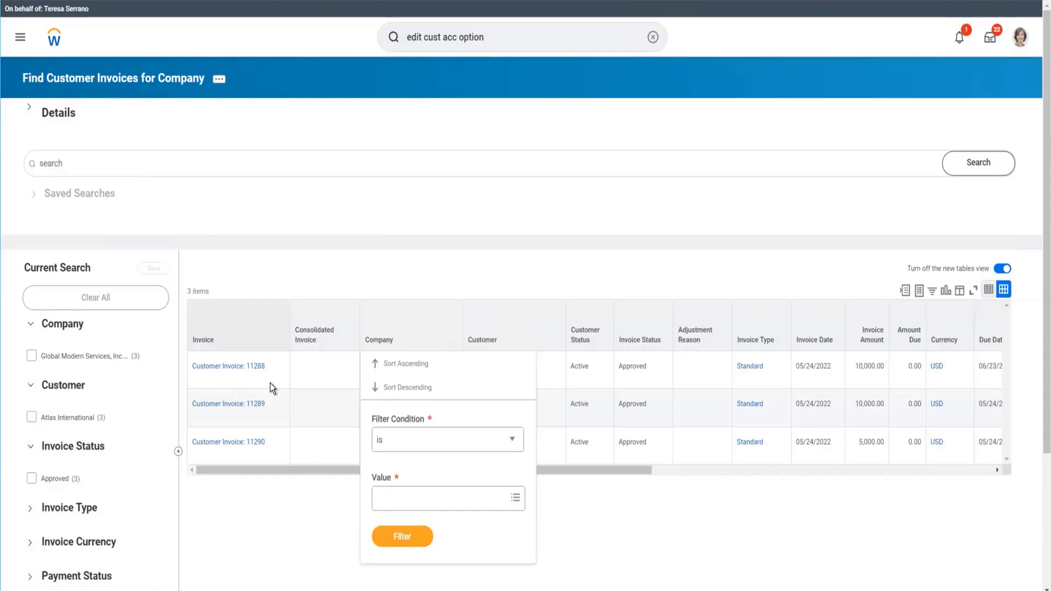
left_click(253, 406)
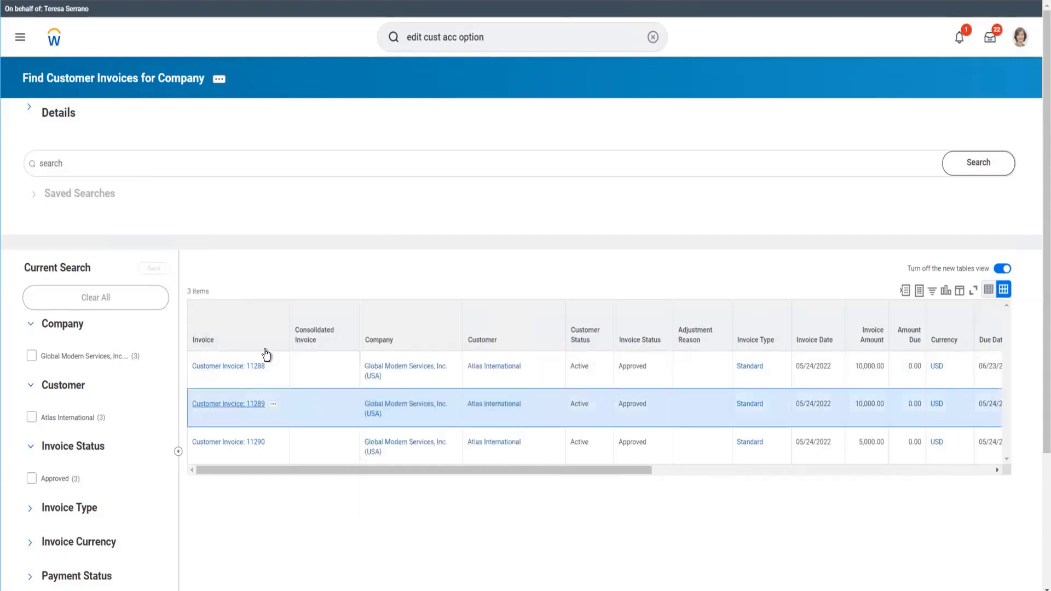